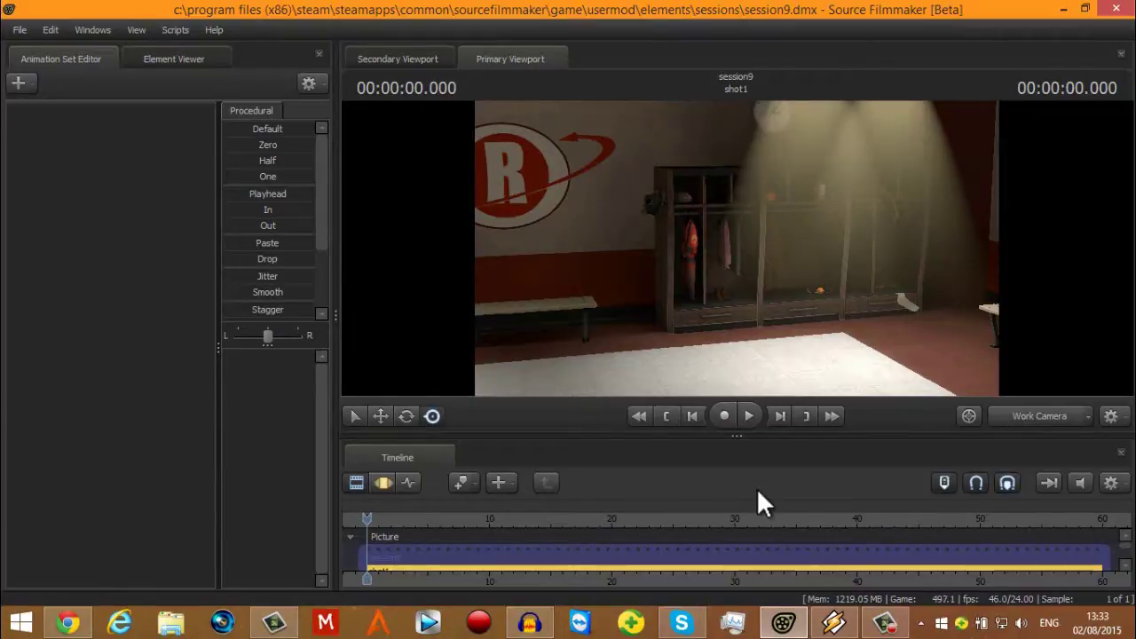
Step: Switch to Chrome and look through the most popular items in the Source Filmmaker Workshop
{"action": "left_click", "coordinate": [65, 622]}
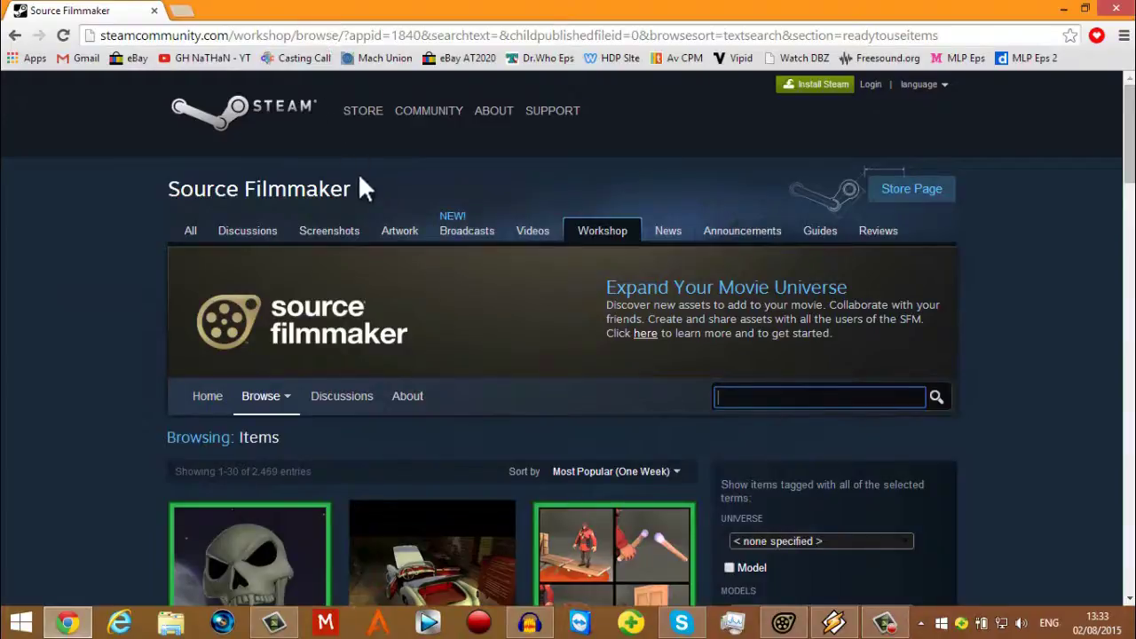
{"action": "scroll", "coordinate": [532, 381], "scroll_direction": "down", "scroll_amount": 2}
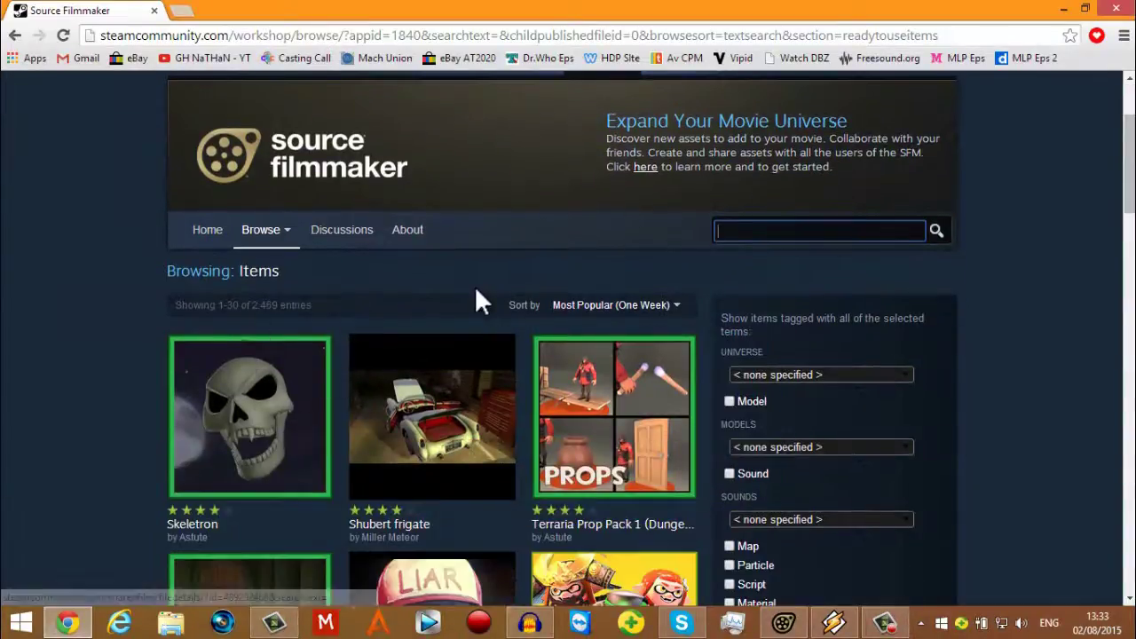
{"action": "scroll", "coordinate": [426, 320], "scroll_direction": "down", "scroll_amount": 1}
{"action": "scroll", "coordinate": [287, 343], "scroll_direction": "down", "scroll_amount": 3}
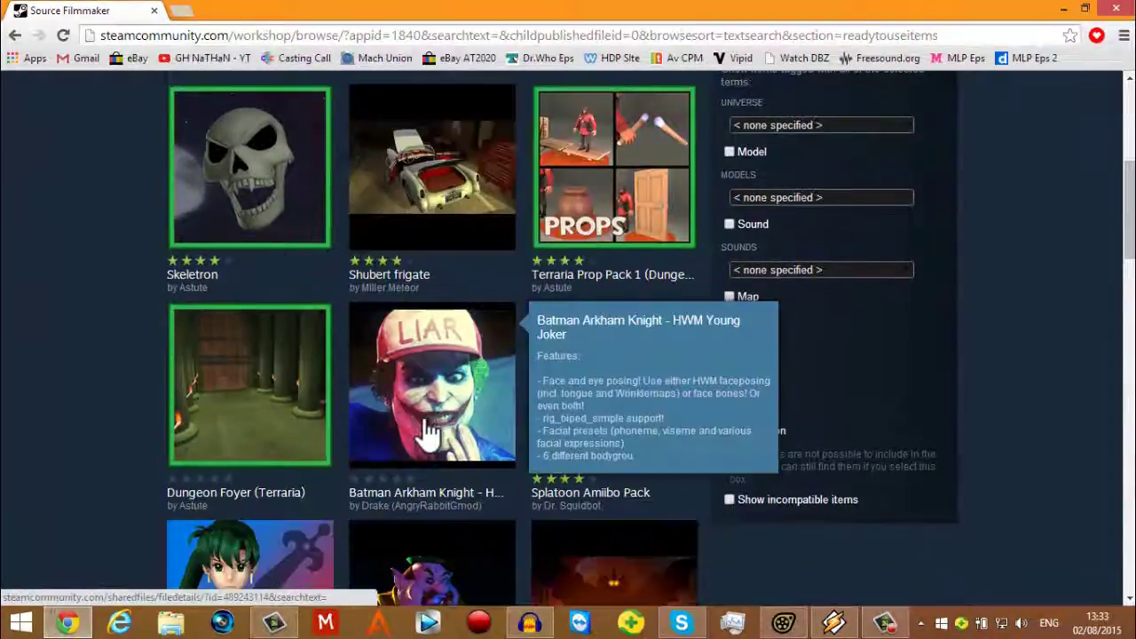
{"action": "scroll", "coordinate": [382, 391], "scroll_direction": "down", "scroll_amount": 5}
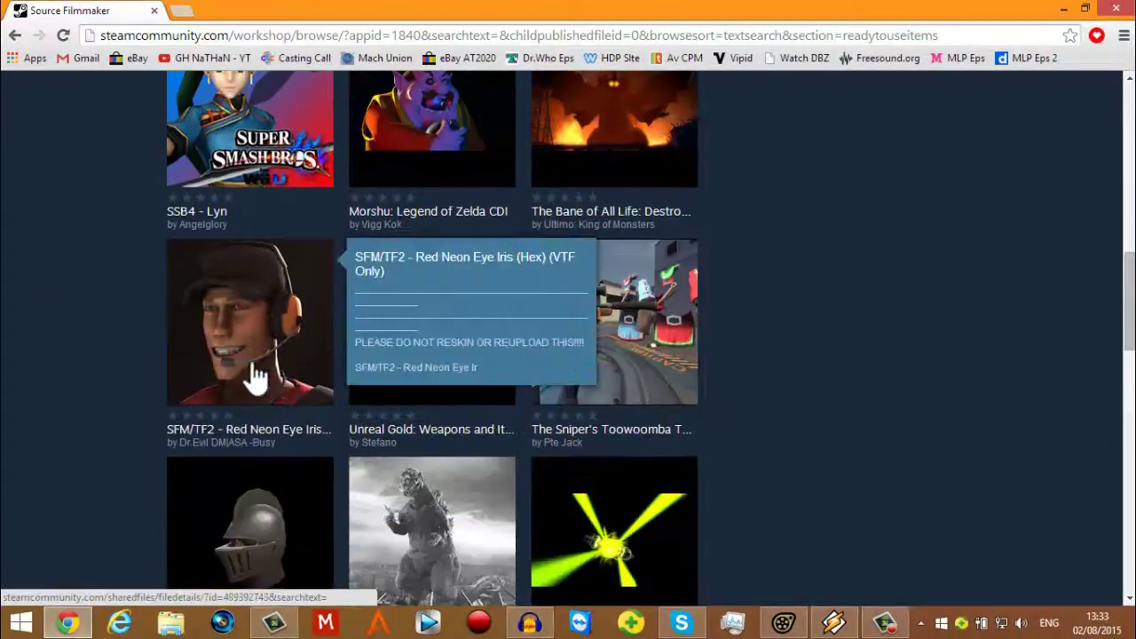
{"action": "scroll", "coordinate": [278, 350], "scroll_direction": "down", "scroll_amount": 8}
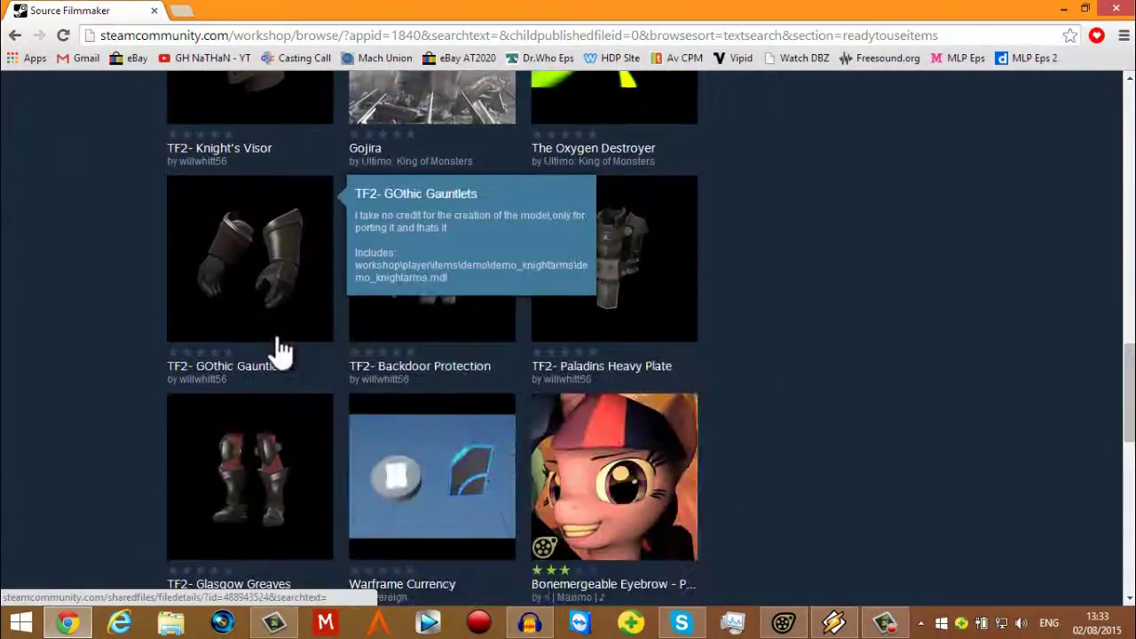
{"action": "scroll", "coordinate": [299, 322], "scroll_direction": "down", "scroll_amount": 7}
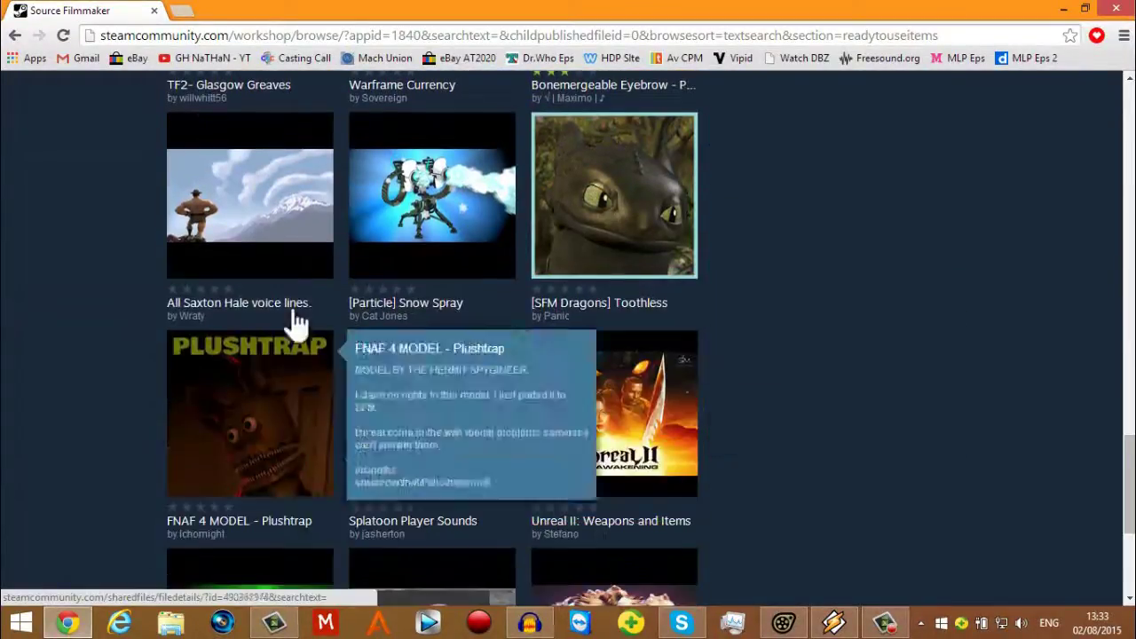
{"action": "scroll", "coordinate": [844, 325], "scroll_direction": "up", "scroll_amount": 20}
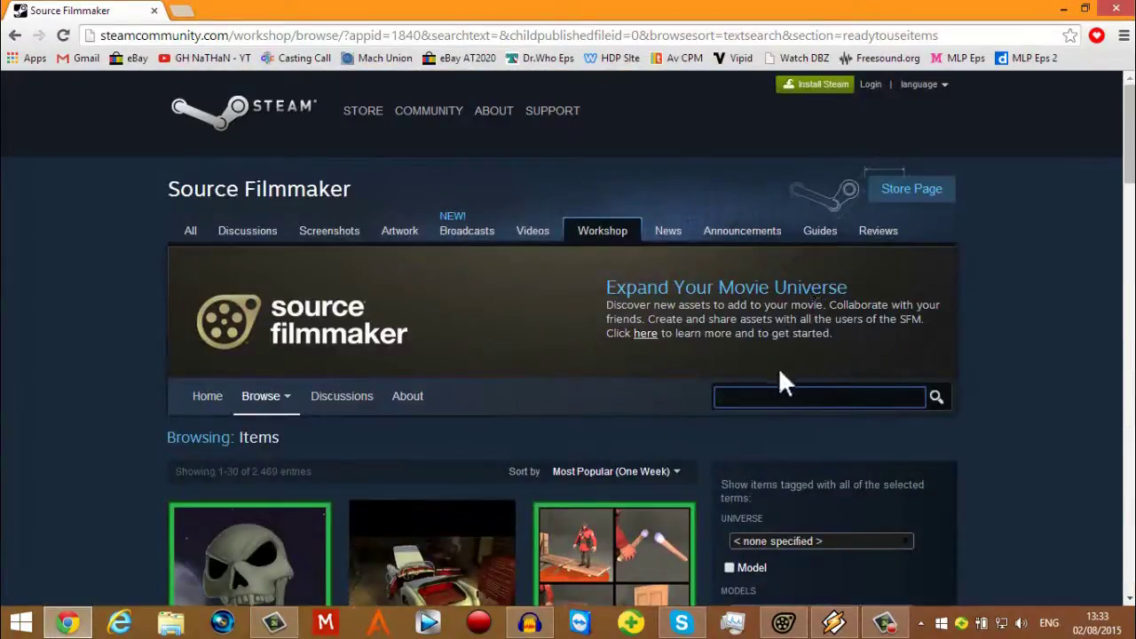
Step: Search the Workshop for "Halo" and look through the resulting models, comparing the Halo 4 Armor Sets parts
{"action": "type", "text": "Halo"}
{"action": "key", "text": "Return"}
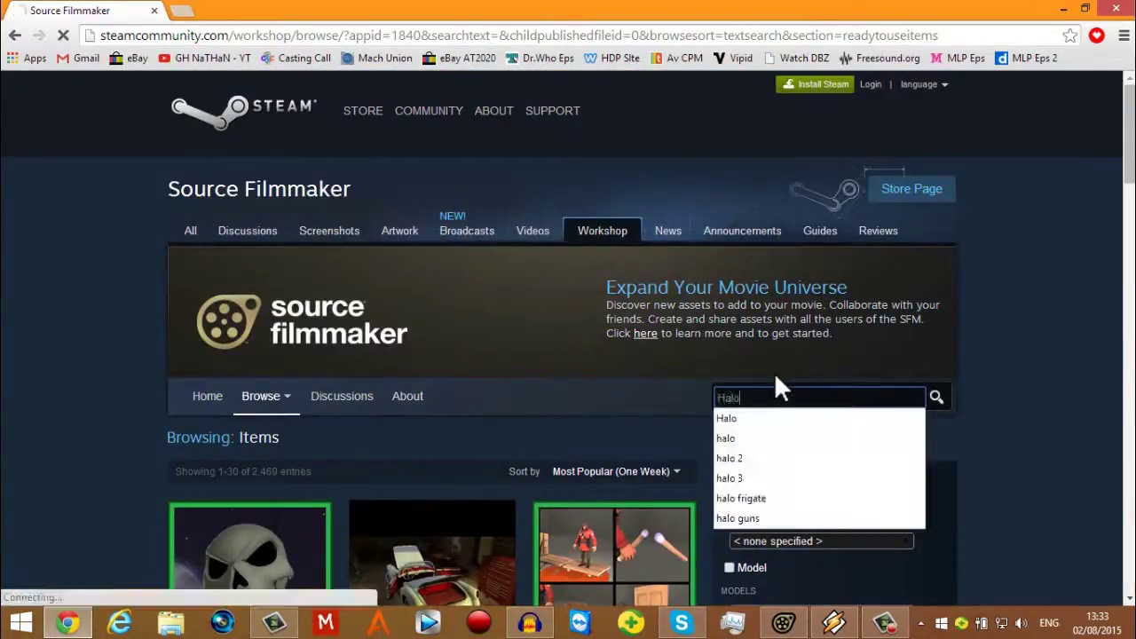
{"action": "scroll", "coordinate": [584, 404], "scroll_direction": "down", "scroll_amount": 4}
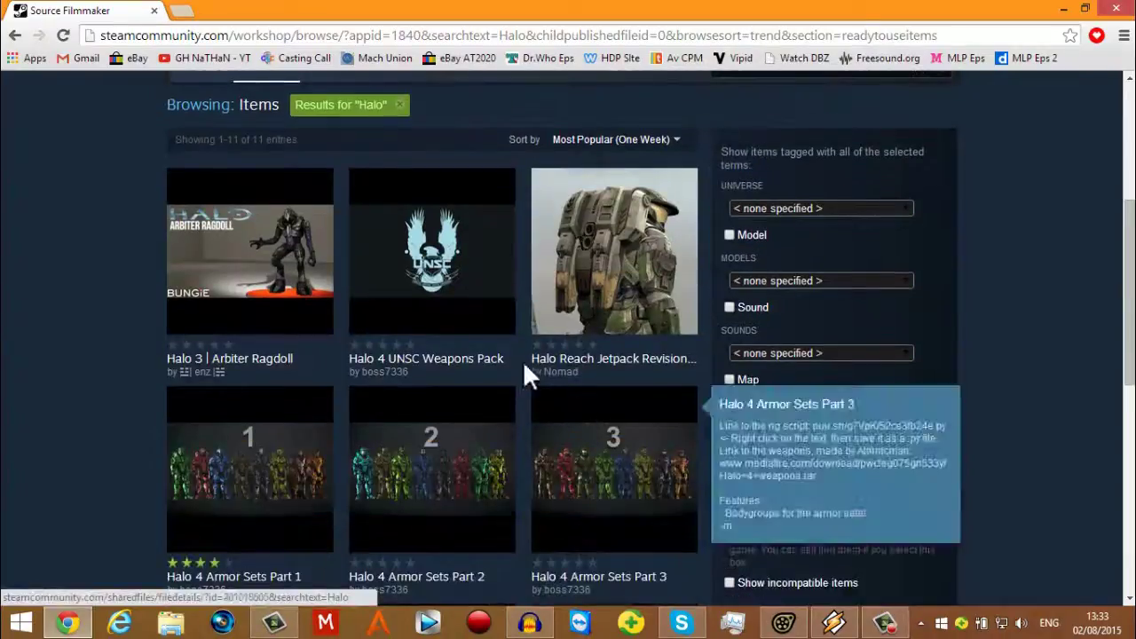
{"action": "scroll", "coordinate": [565, 393], "scroll_direction": "down", "scroll_amount": 3}
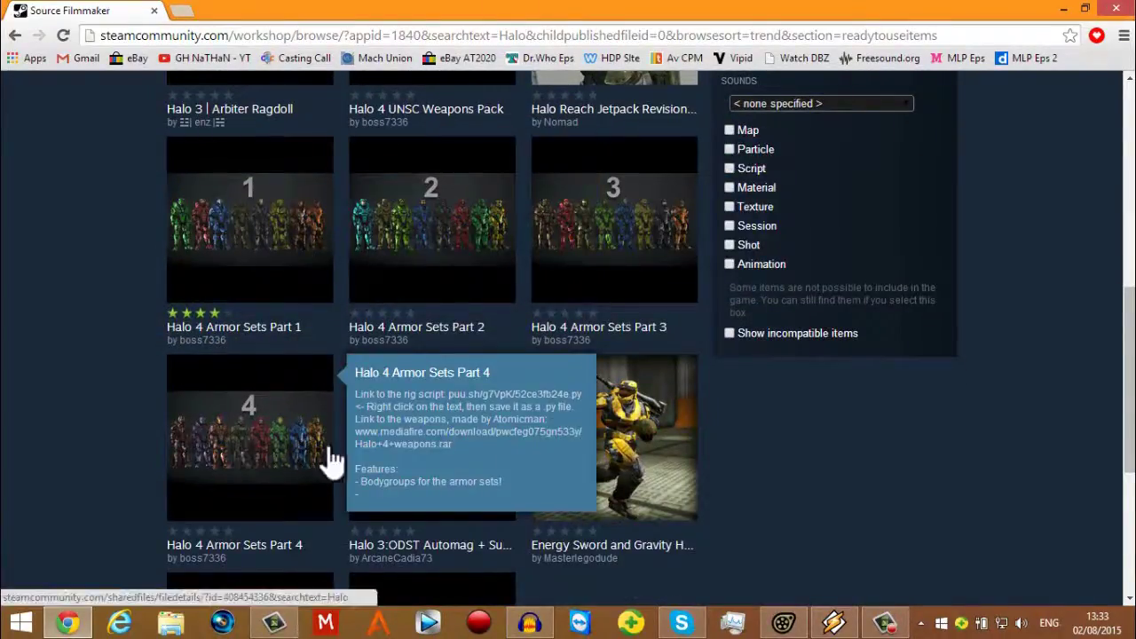
{"action": "mouse_move", "coordinate": [247, 443]}
{"action": "mouse_move", "coordinate": [223, 246]}
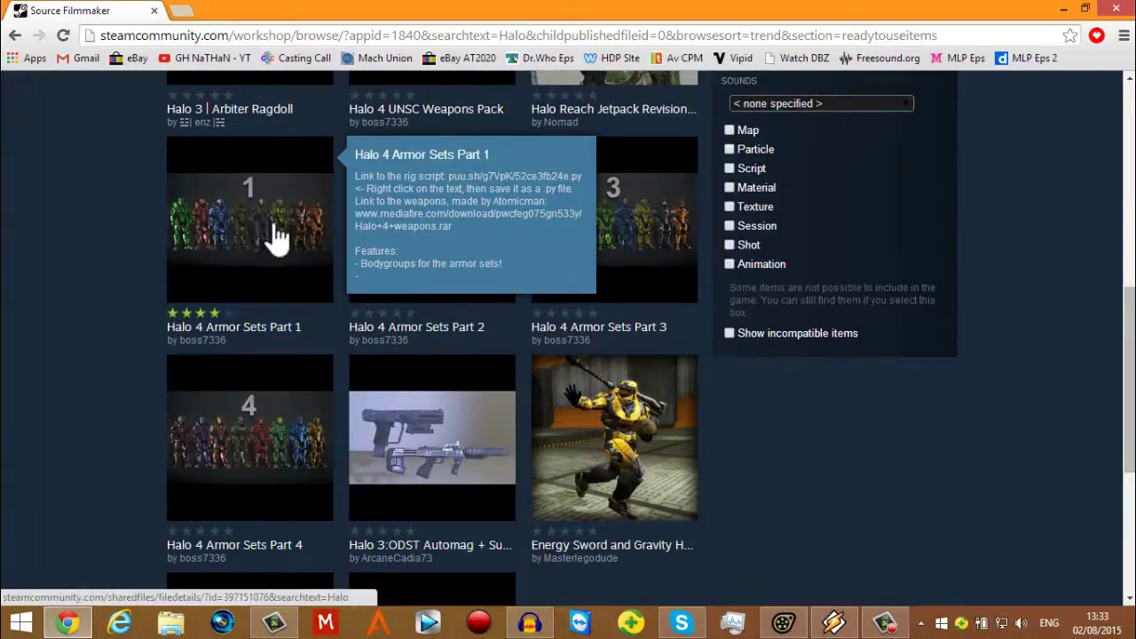
{"action": "mouse_move", "coordinate": [299, 395]}
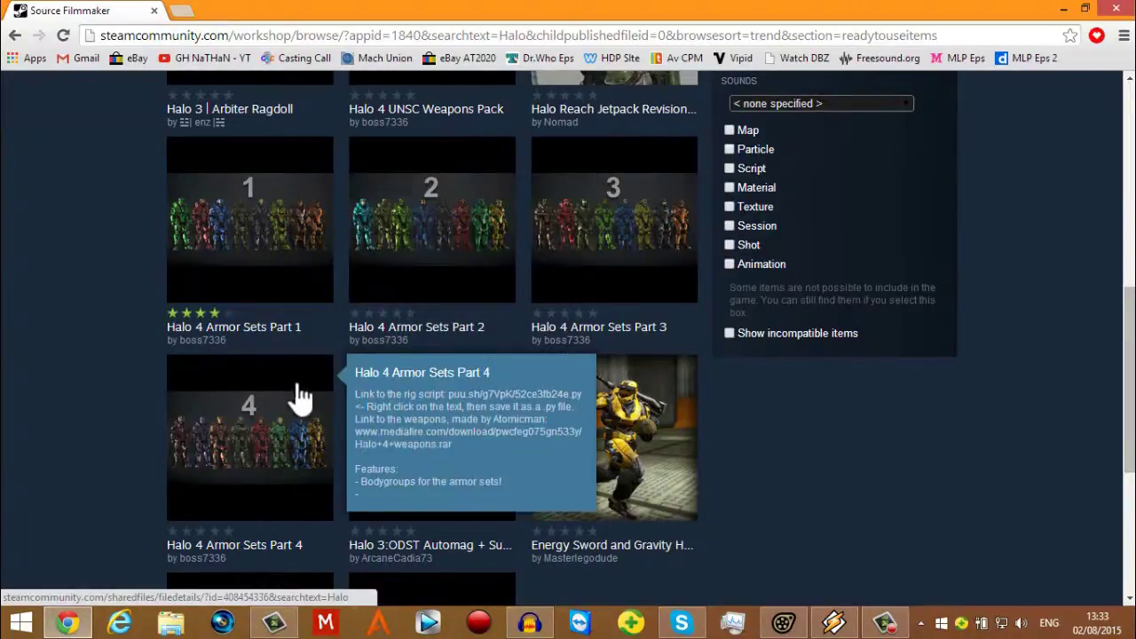
{"action": "mouse_move", "coordinate": [236, 275]}
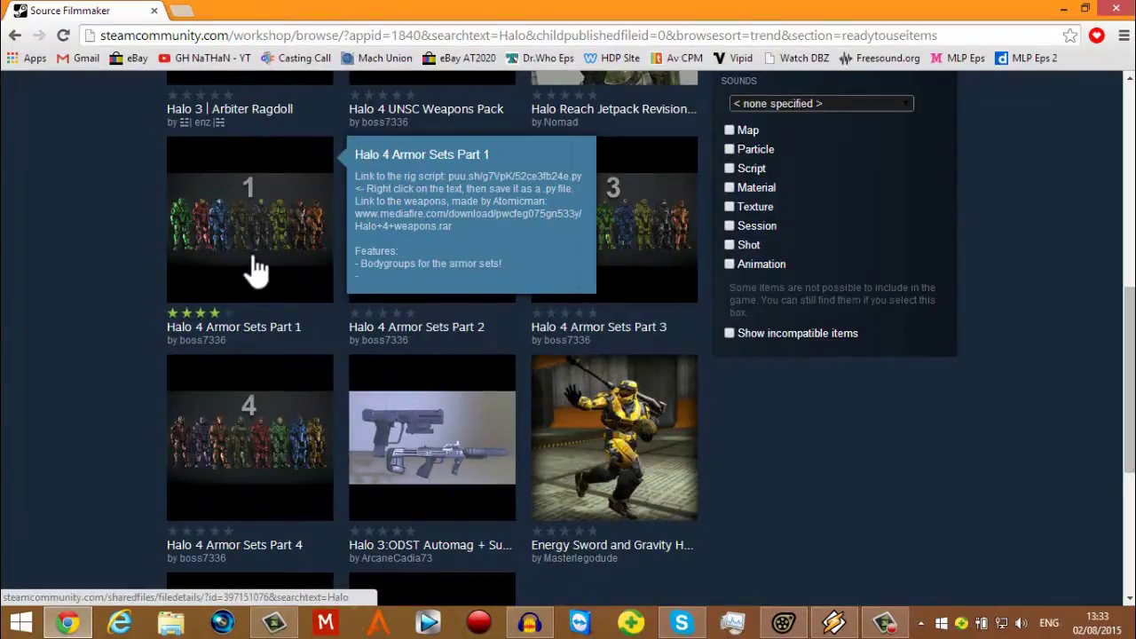
Step: Open the Halo 4 Armor Sets Part 1 item and examine its preview images and subscription section
{"action": "left_click", "coordinate": [246, 249]}
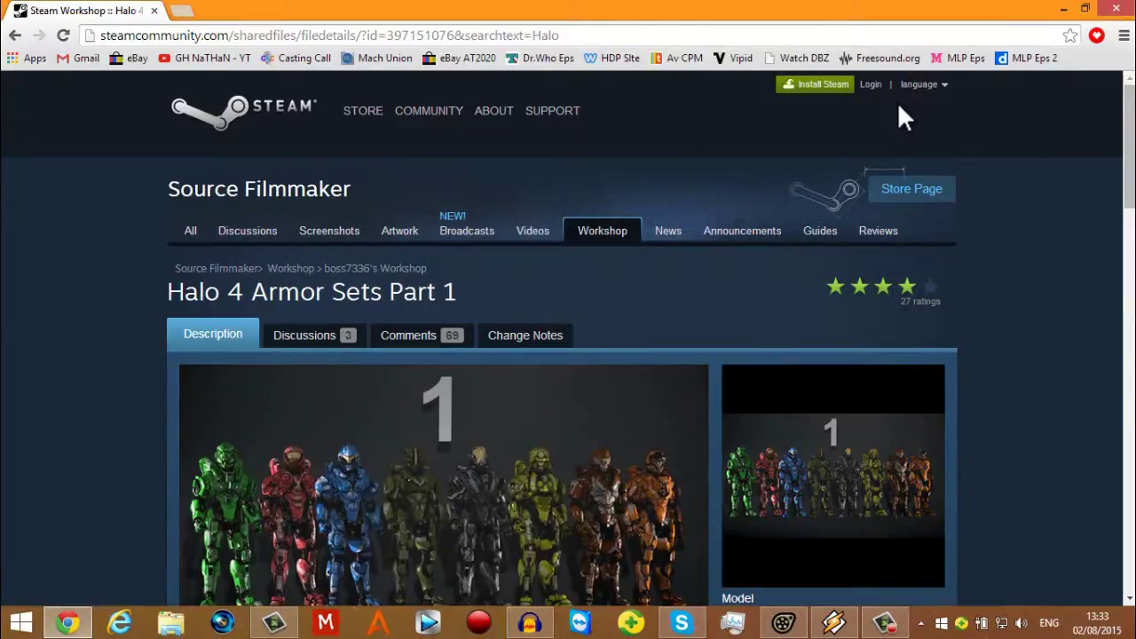
{"action": "scroll", "coordinate": [586, 276], "scroll_direction": "down", "scroll_amount": 2}
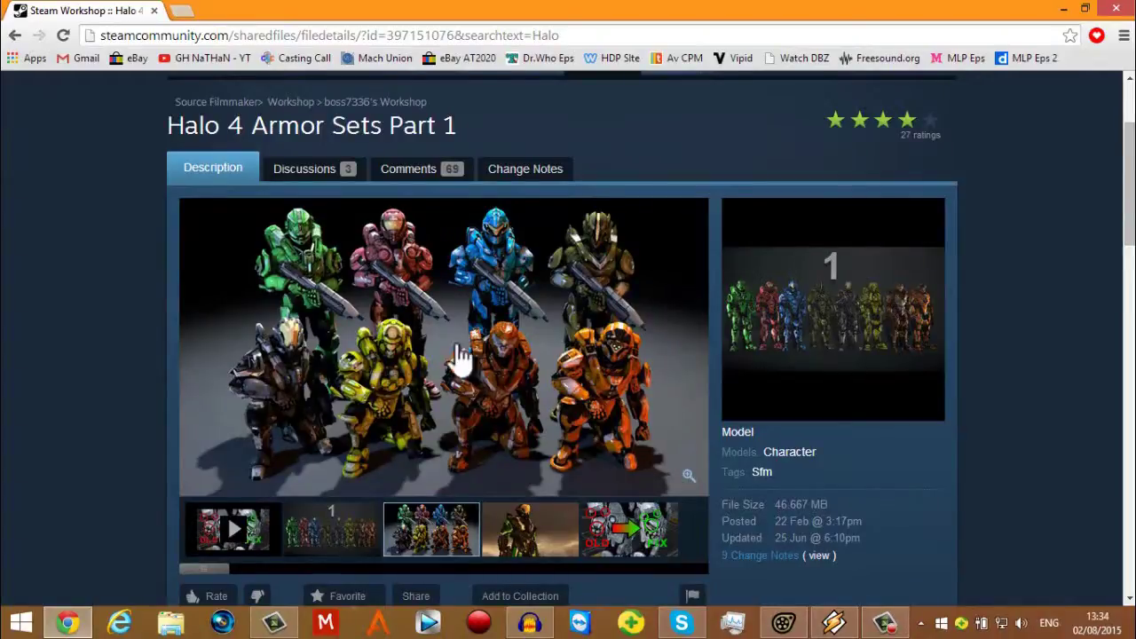
{"action": "scroll", "coordinate": [586, 333], "scroll_direction": "down", "scroll_amount": 5}
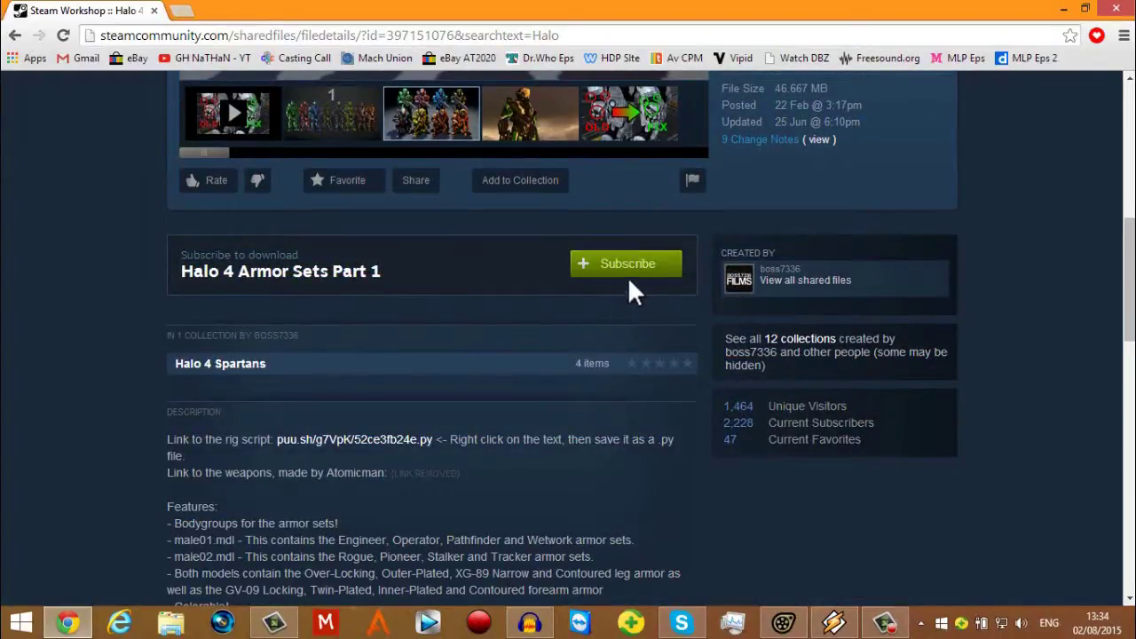
{"action": "scroll", "coordinate": [627, 276], "scroll_direction": "up", "scroll_amount": 7}
{"action": "scroll", "coordinate": [598, 373], "scroll_direction": "down", "scroll_amount": 5}
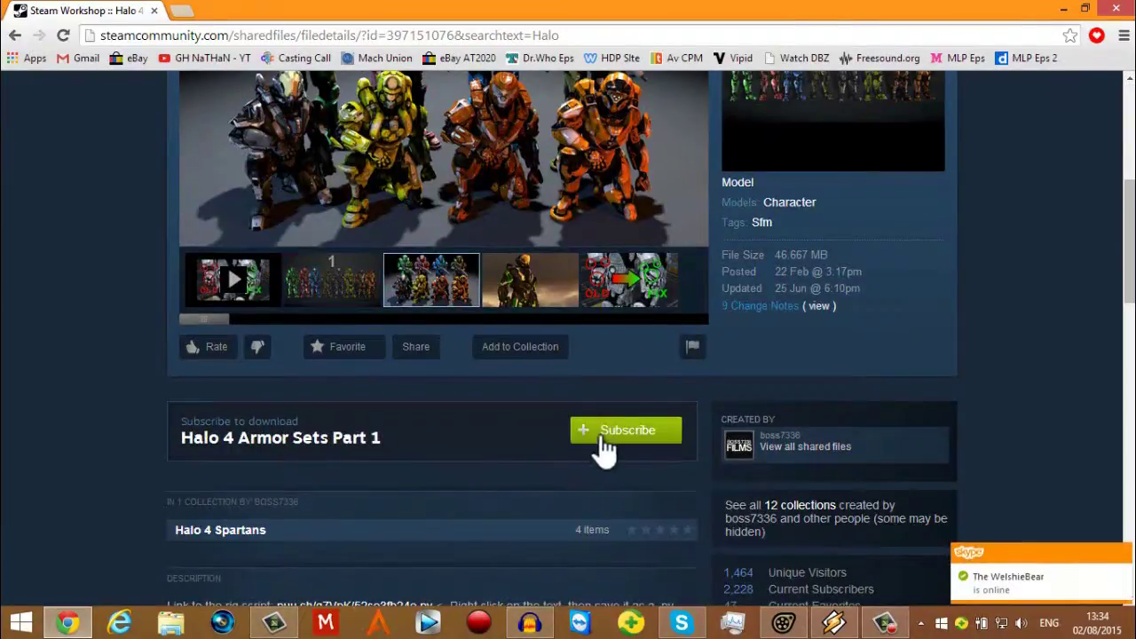
{"action": "scroll", "coordinate": [625, 439], "scroll_direction": "down", "scroll_amount": 1}
{"action": "left_click", "coordinate": [783, 624]}
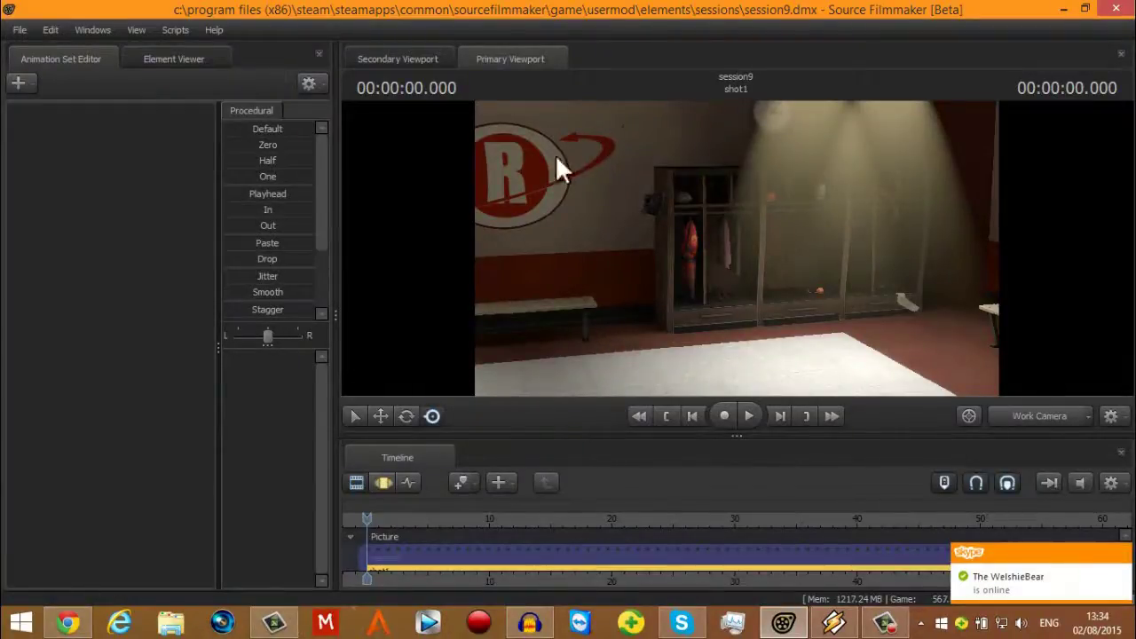
{"action": "left_click", "coordinate": [68, 621]}
Step: Open the rig script linked in the item's description, look through its code and close it again
{"action": "scroll", "coordinate": [559, 413], "scroll_direction": "down", "scroll_amount": 3}
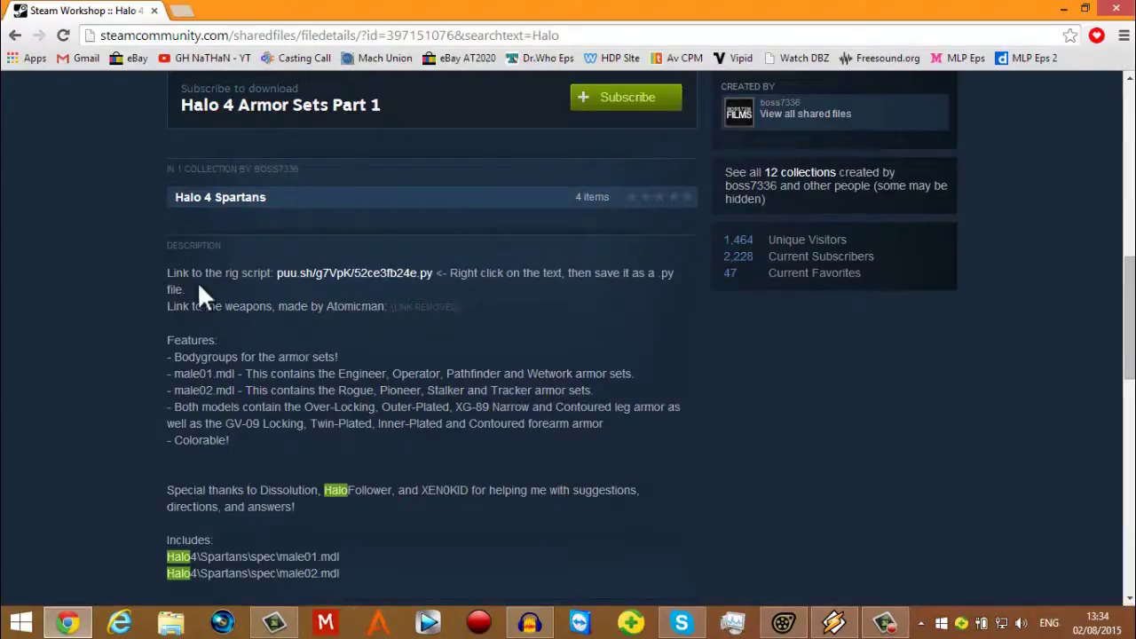
{"action": "left_click", "coordinate": [350, 276]}
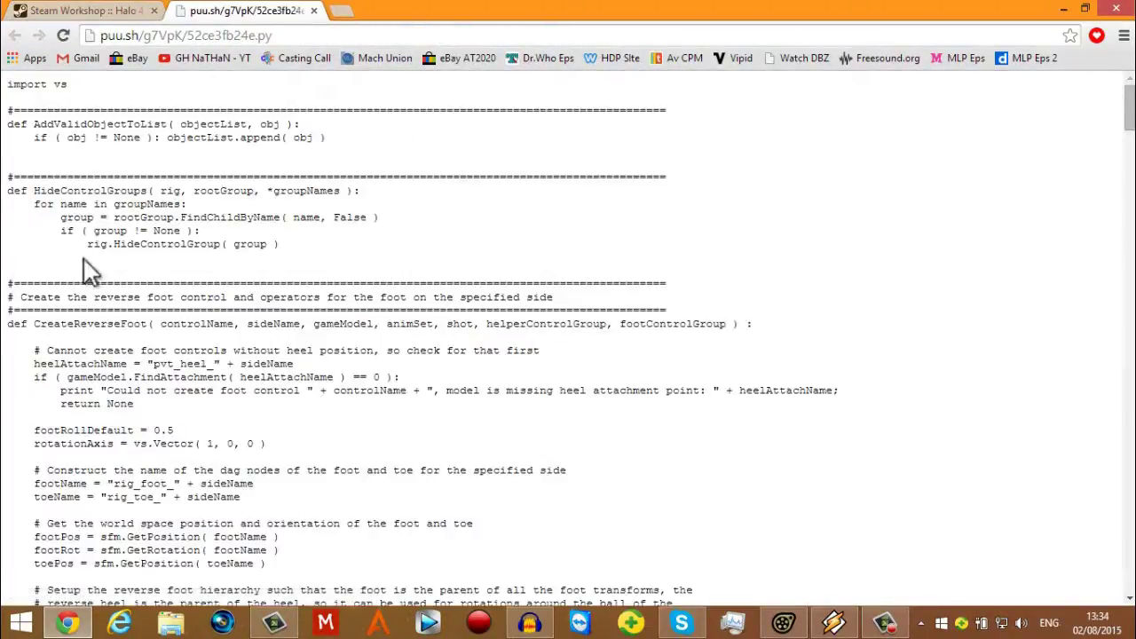
{"action": "scroll", "coordinate": [336, 287], "scroll_direction": "down", "scroll_amount": 3}
{"action": "scroll", "coordinate": [335, 286], "scroll_direction": "down", "scroll_amount": 9}
{"action": "left_click_drag", "start_coordinate": [1133, 216], "coordinate": [1131, 93]}
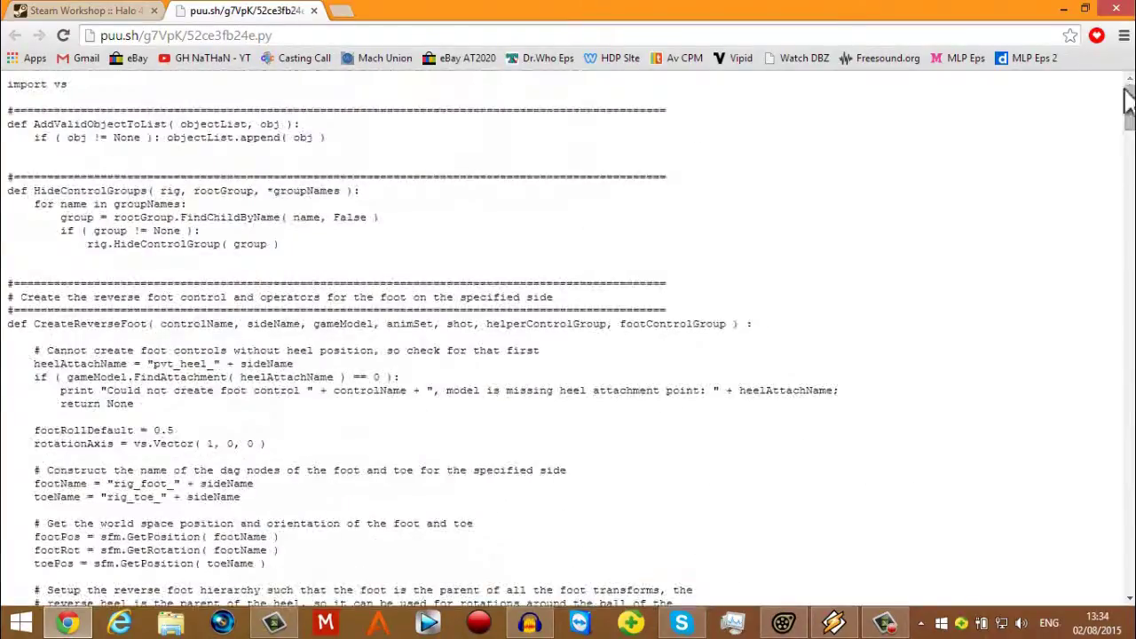
{"action": "left_click", "coordinate": [313, 11]}
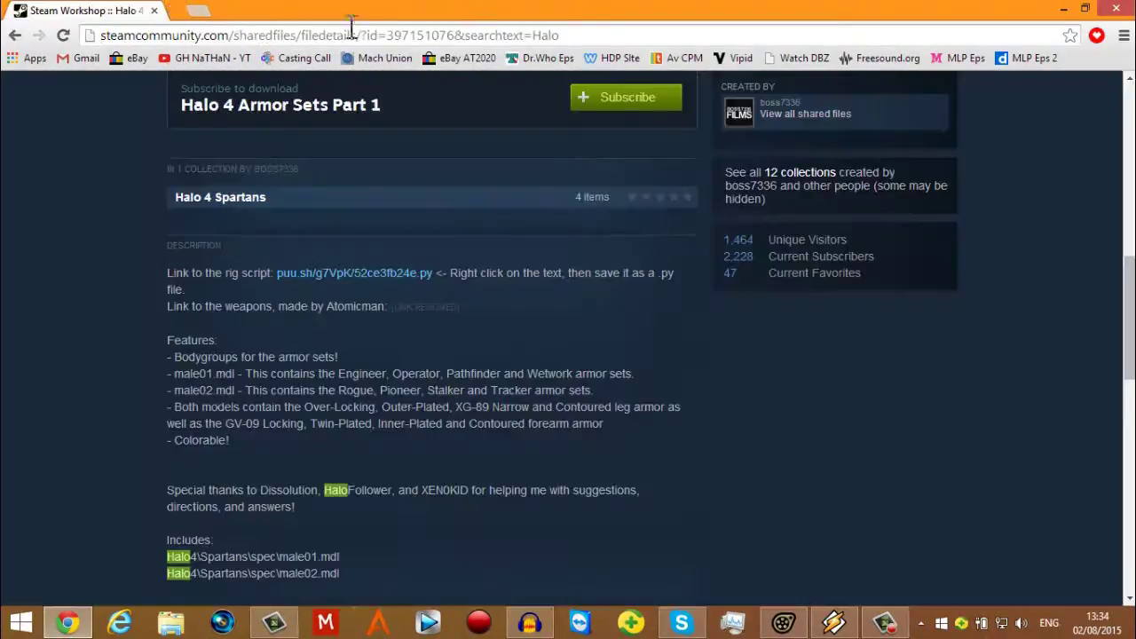
Step: Look through the discussions and comments on the Halo 4 Armor Sets Part 1 page
{"action": "scroll", "coordinate": [436, 223], "scroll_direction": "down", "scroll_amount": 10}
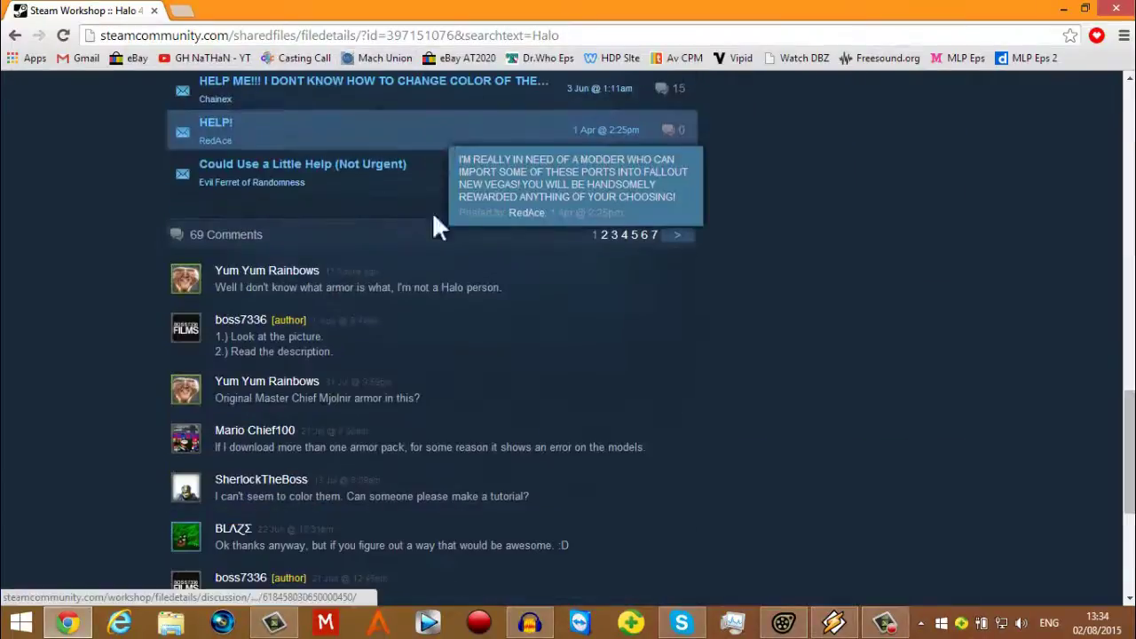
{"action": "scroll", "coordinate": [246, 302], "scroll_direction": "down", "scroll_amount": 2}
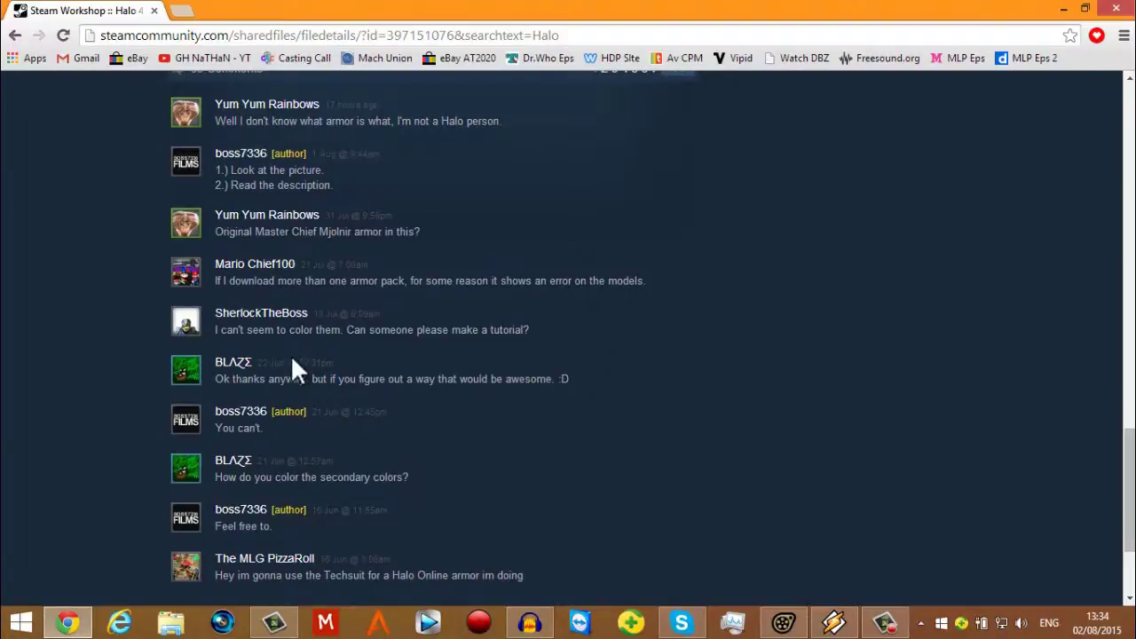
{"action": "scroll", "coordinate": [337, 265], "scroll_direction": "up", "scroll_amount": 12}
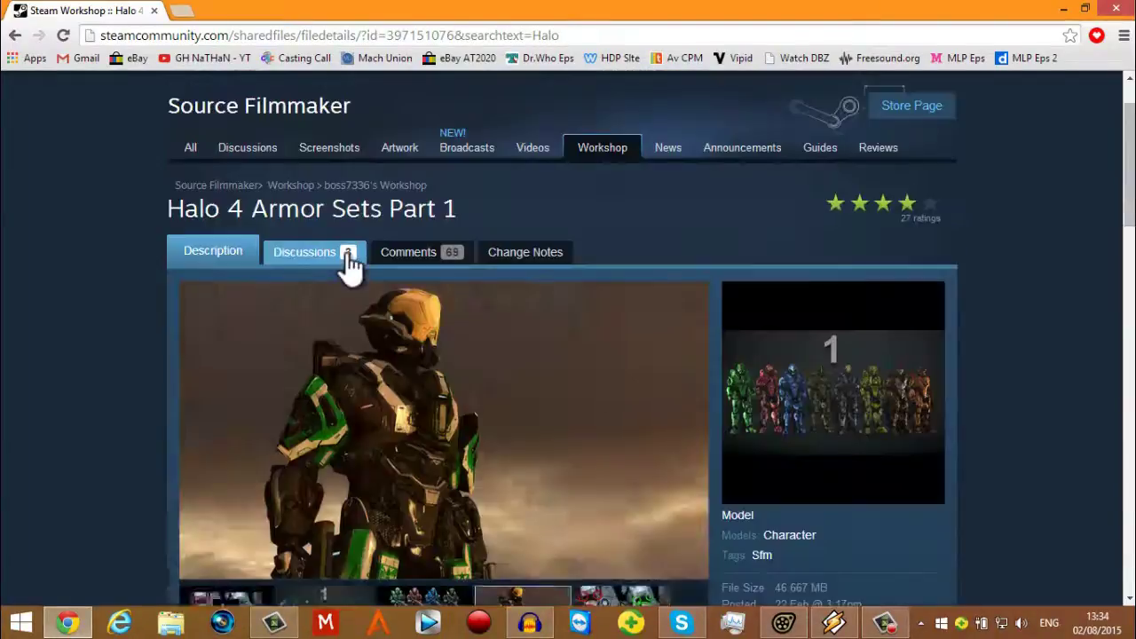
{"action": "scroll", "coordinate": [736, 470], "scroll_direction": "down", "scroll_amount": 3}
Step: Switch to Source Filmmaker and turn the work camera around the locker room, moving it forward and backward
{"action": "left_click", "coordinate": [784, 621]}
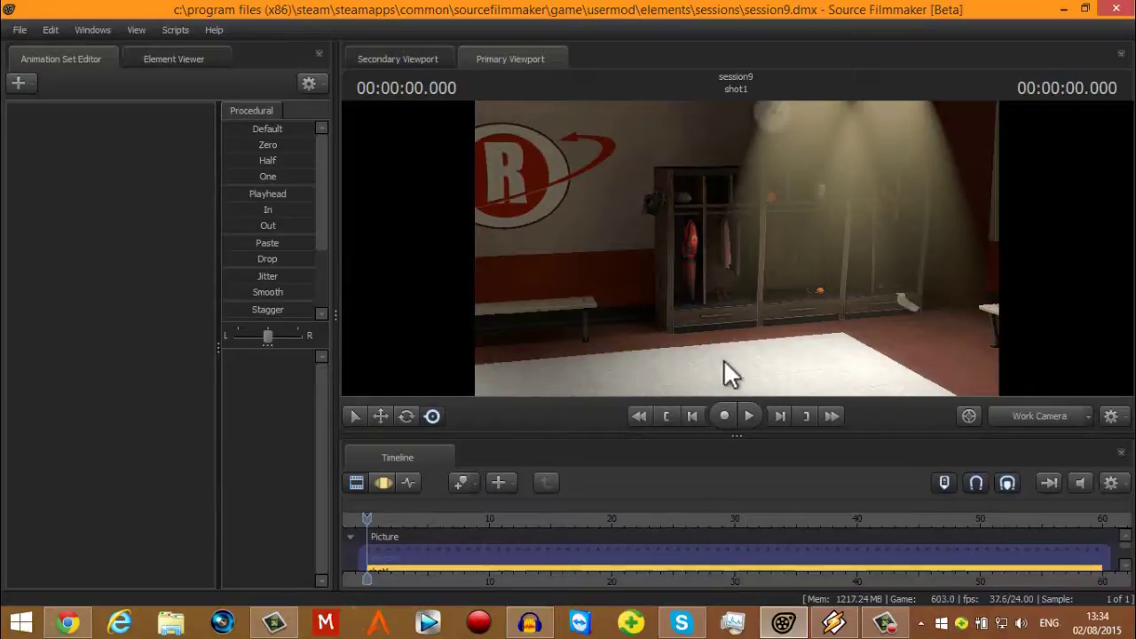
{"action": "right_click", "coordinate": [676, 311]}
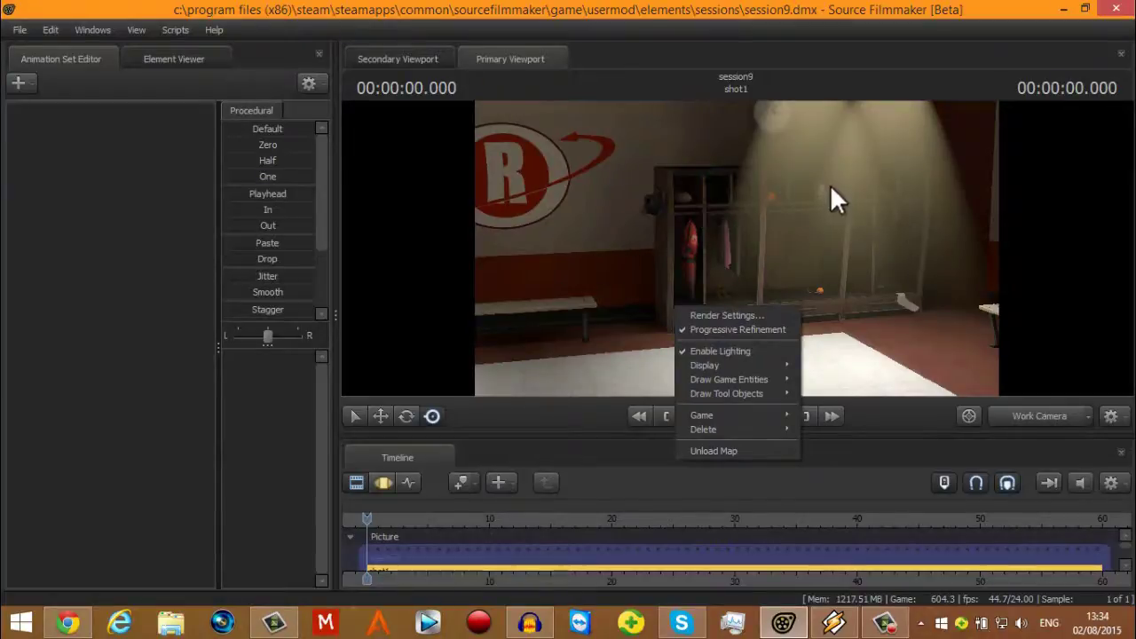
{"action": "left_click", "coordinate": [518, 261]}
{"action": "left_click_drag", "start_coordinate": [885, 292], "coordinate": [736, 249]}
{"action": "key", "text": "s"}
{"action": "key", "text": "w"}
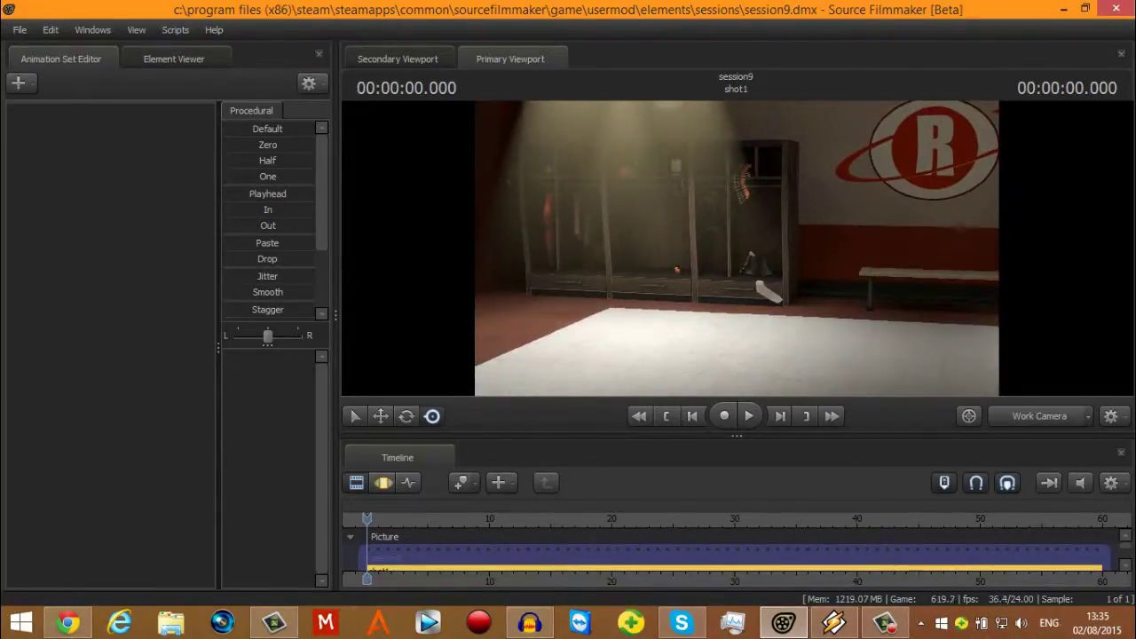
{"action": "left_click_drag", "start_coordinate": [736, 250], "coordinate": [561, 229]}
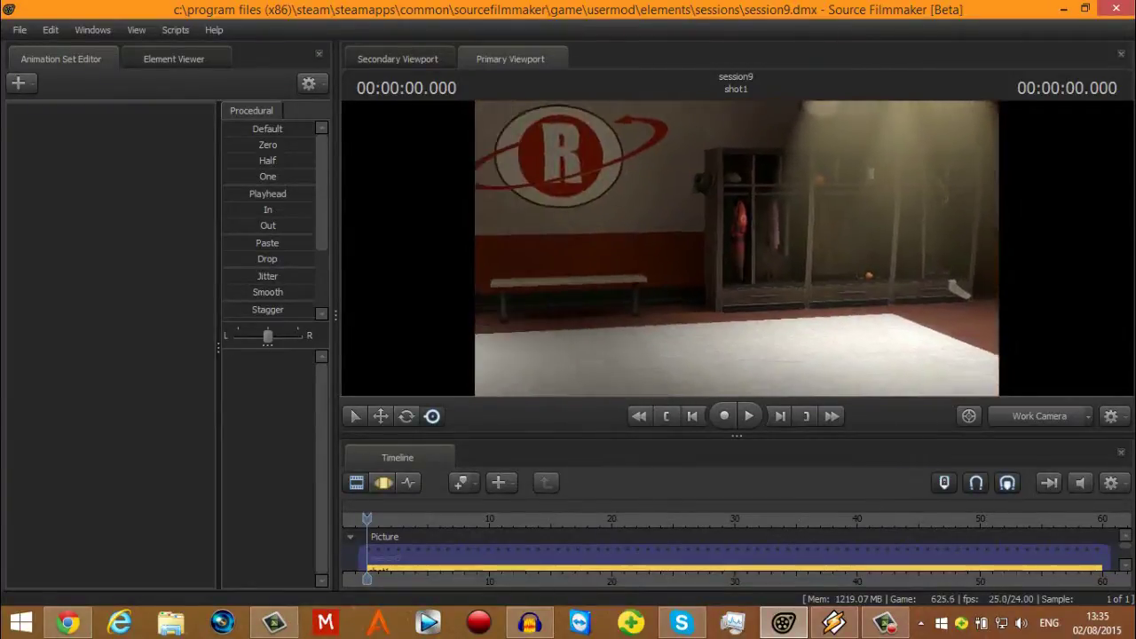
{"action": "key", "text": "w"}
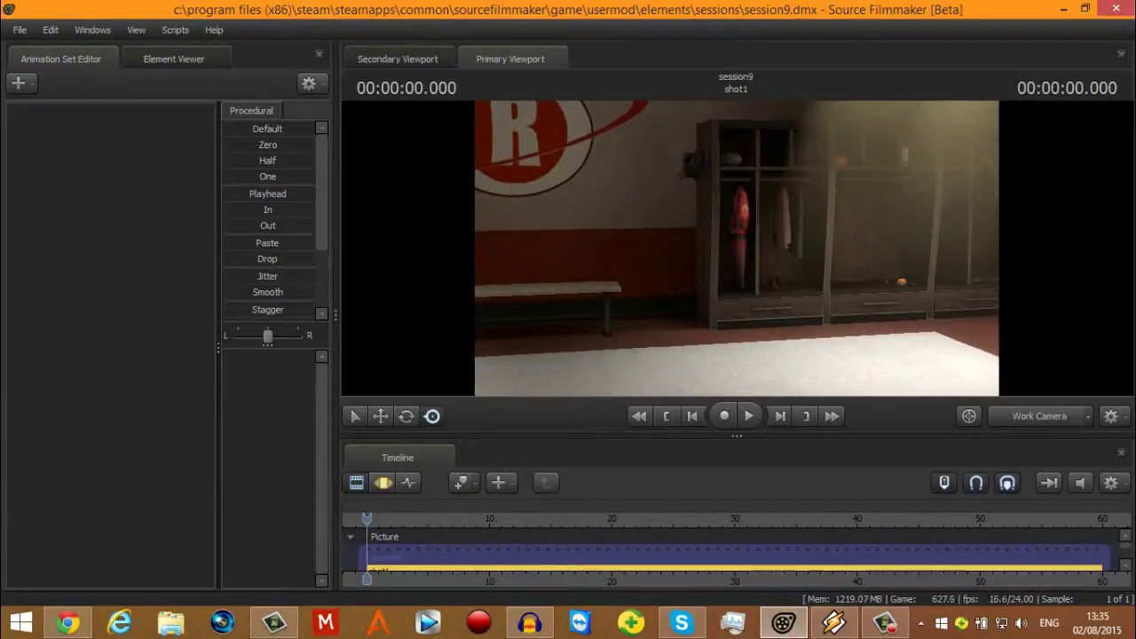
{"action": "key", "text": "s"}
{"action": "key", "text": "s"}
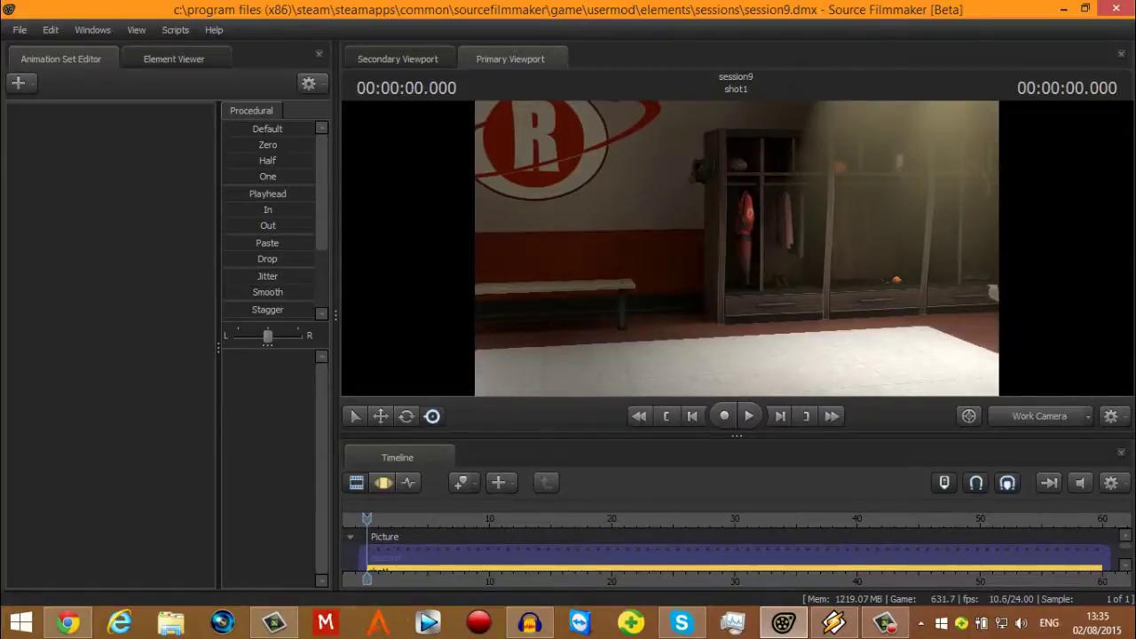
Step: Raise the work camera towards the ceiling light above the lockers and move it forward and backward
{"action": "left_click_drag", "start_coordinate": [737, 249], "coordinate": [737, 295]}
{"action": "key", "text": "z"}
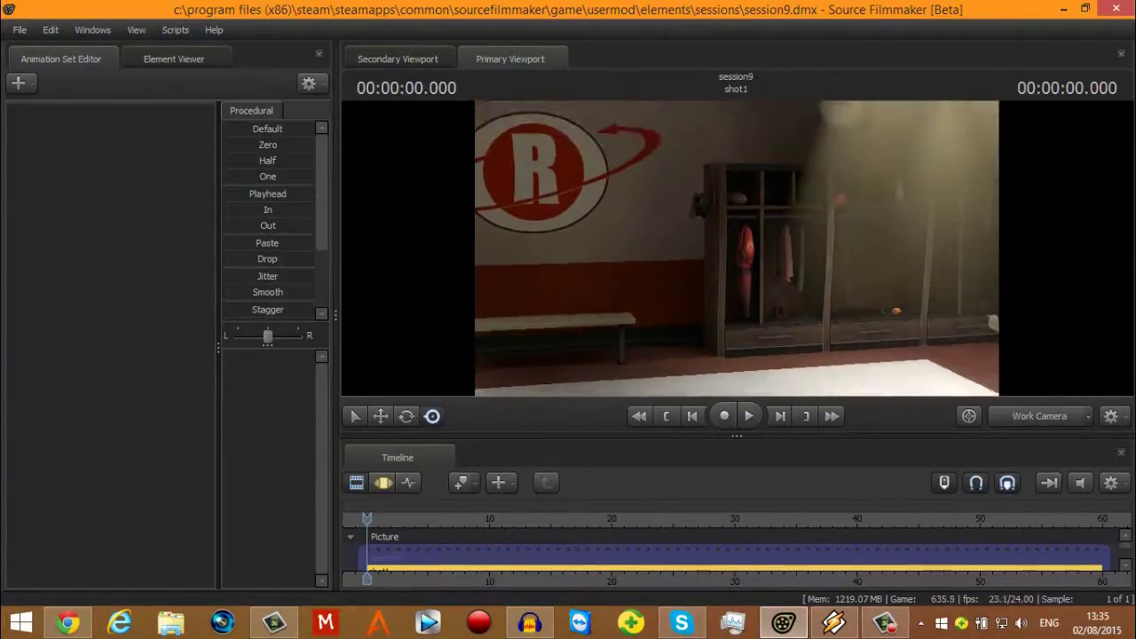
{"action": "key", "text": "z"}
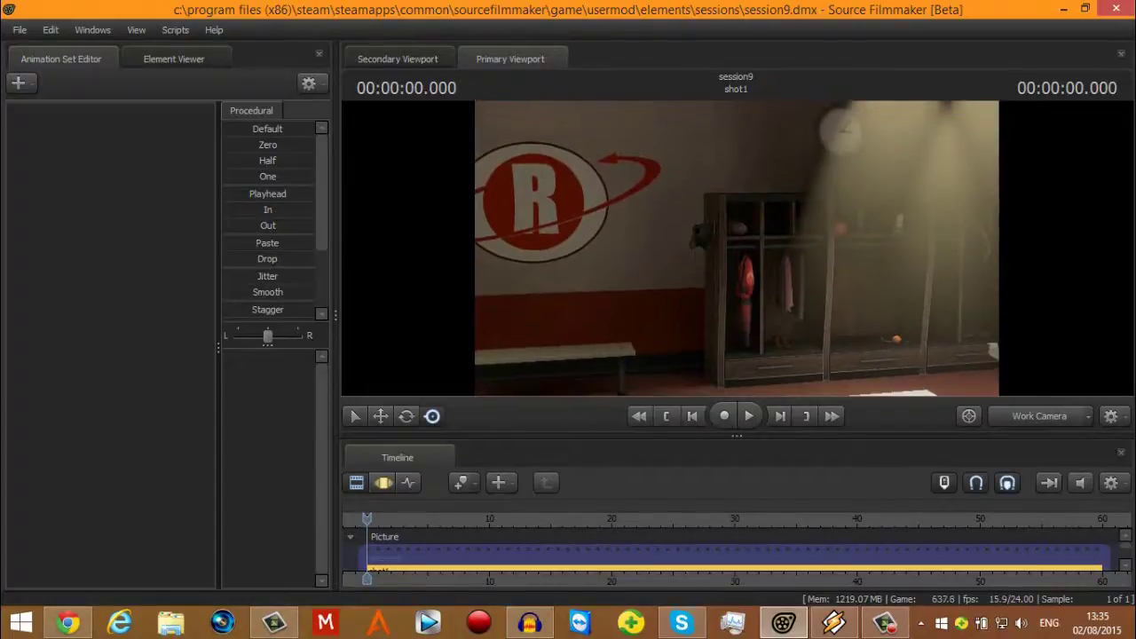
{"action": "key", "text": "w"}
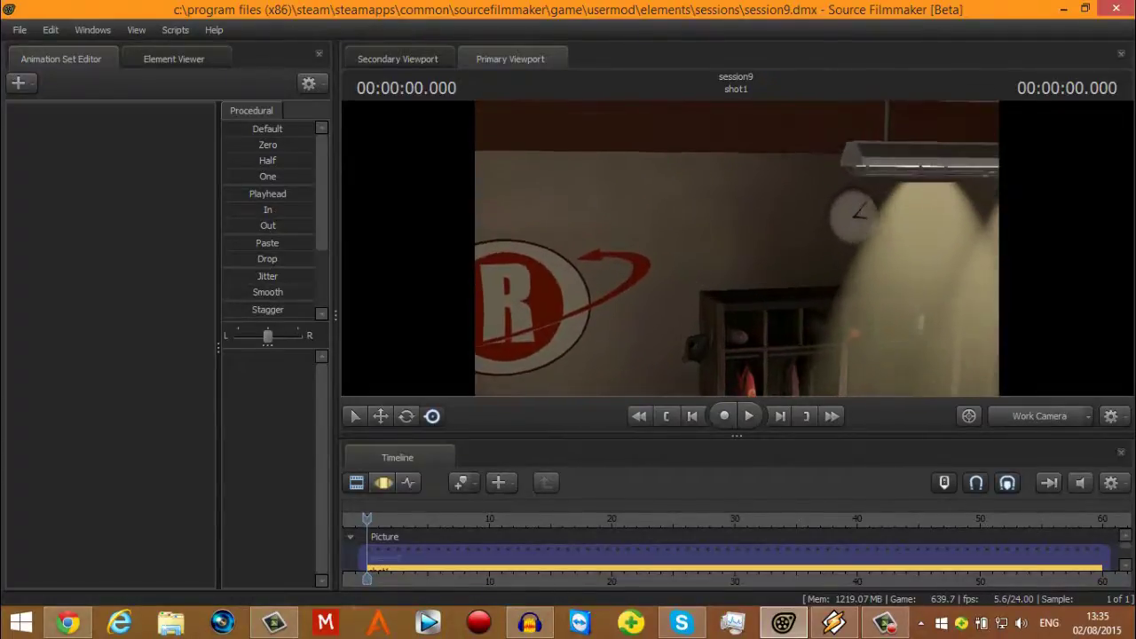
{"action": "key", "text": "s"}
{"action": "key", "text": "s"}
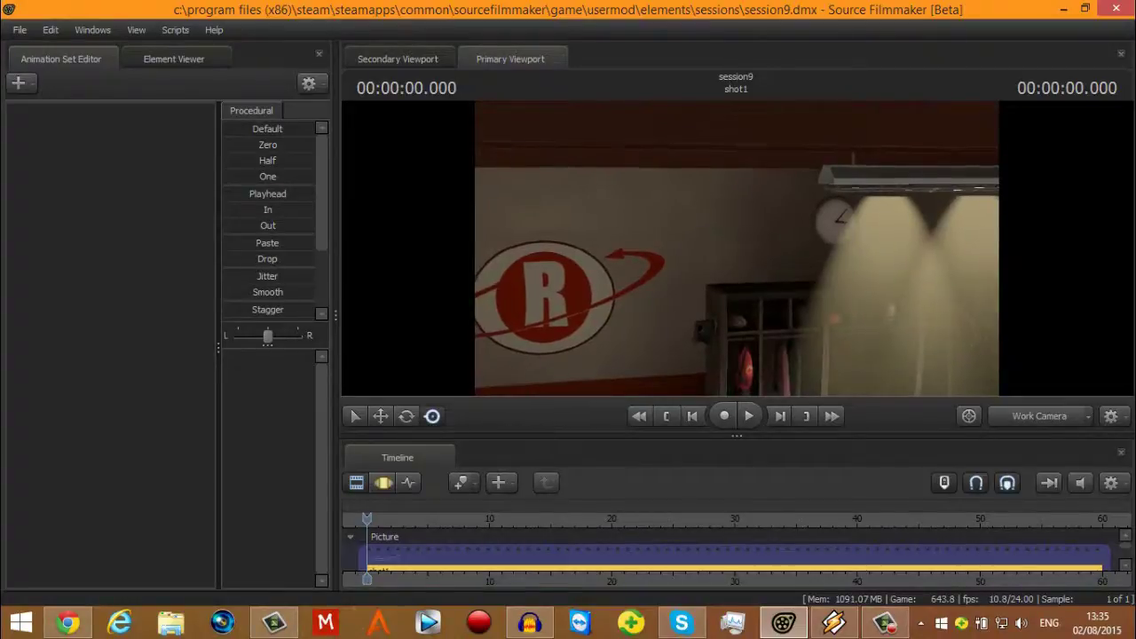
Step: Fly the work camera out through the locker room wall, back inside past the ceiling light and down towards the lockers and bench
{"action": "key", "text": "s"}
{"action": "key", "text": "s"}
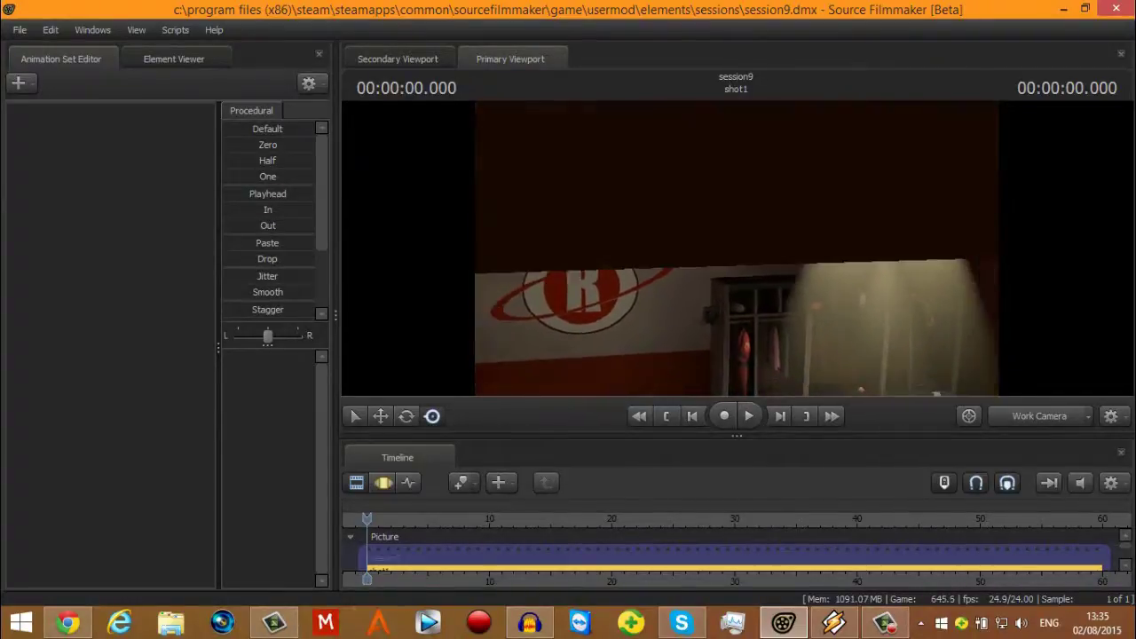
{"action": "key", "text": "a"}
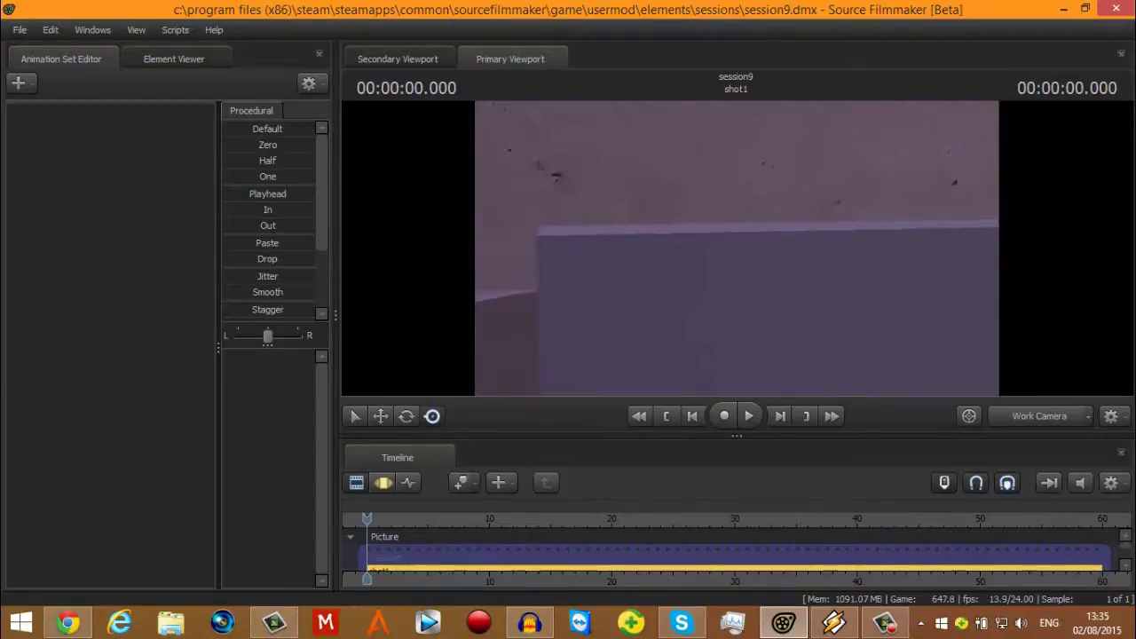
{"action": "key", "text": "a"}
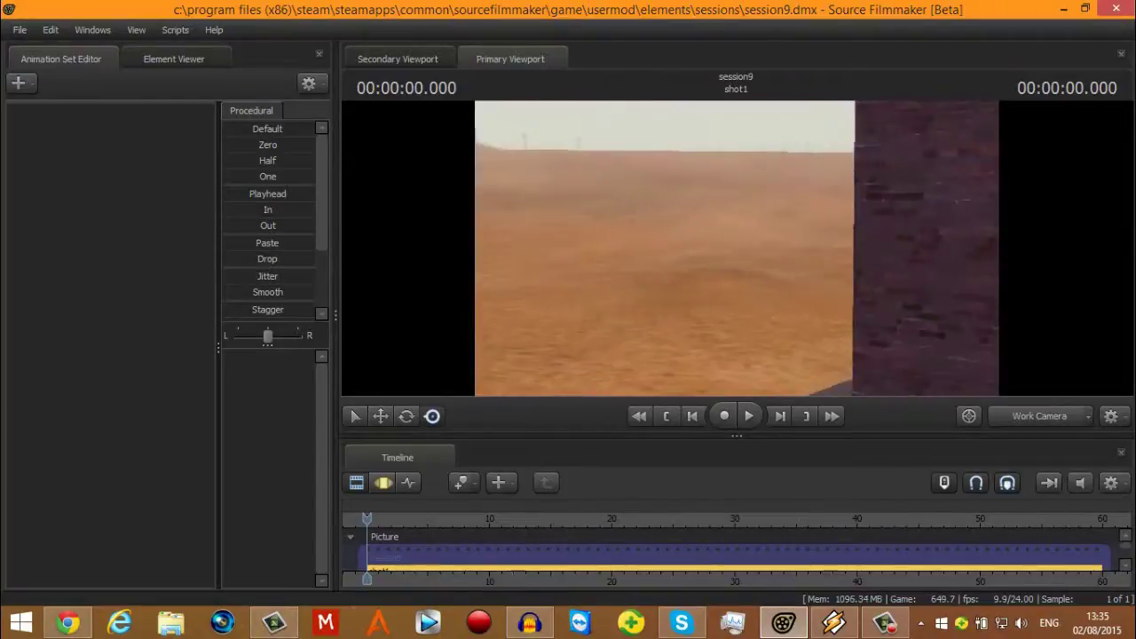
{"action": "key", "text": "s"}
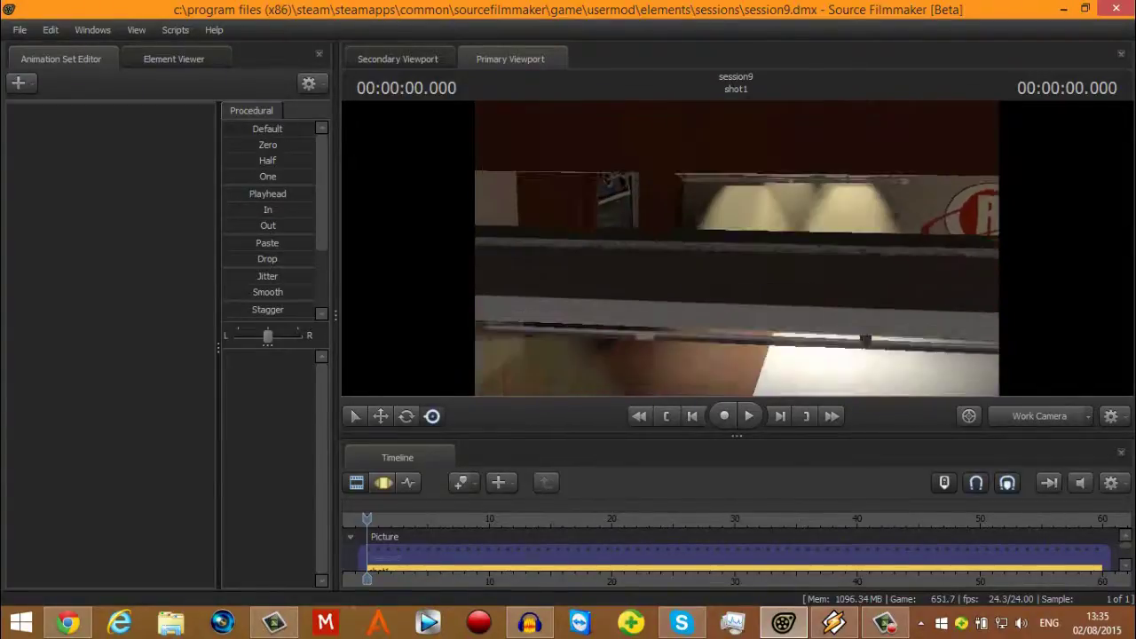
{"action": "key", "text": "w"}
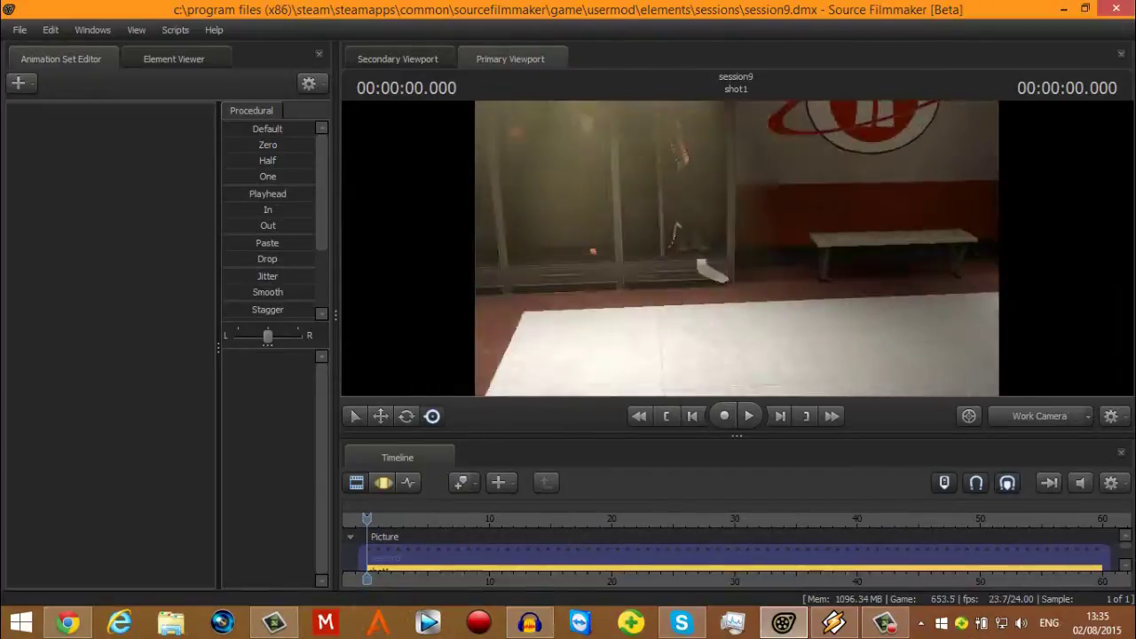
{"action": "key", "text": "s"}
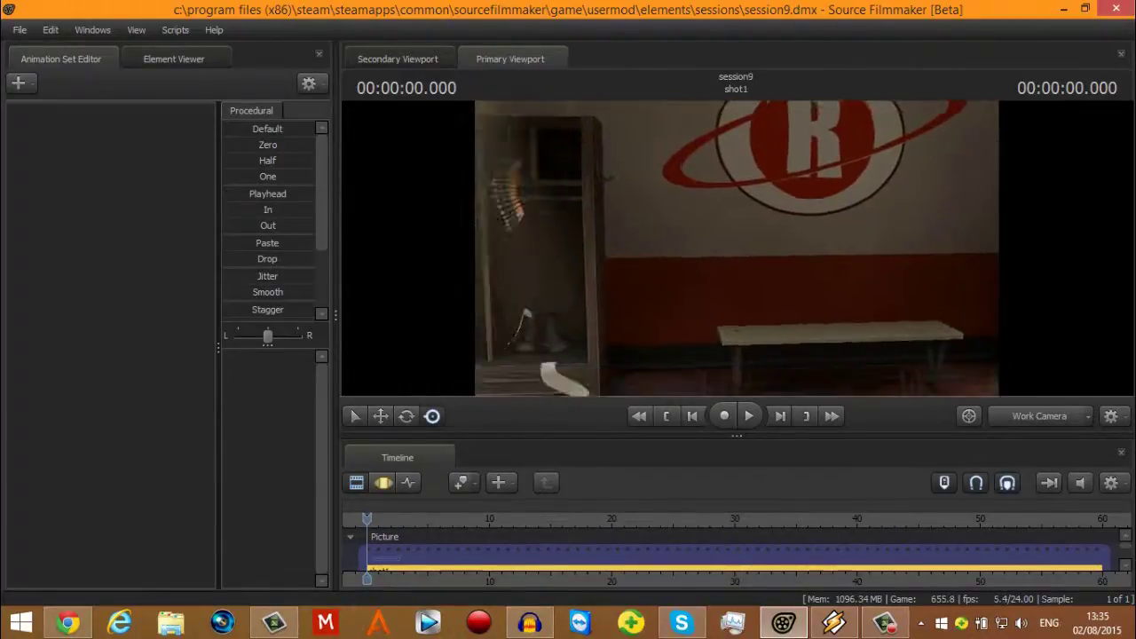
{"action": "left_click_drag", "start_coordinate": [737, 248], "coordinate": [702, 250]}
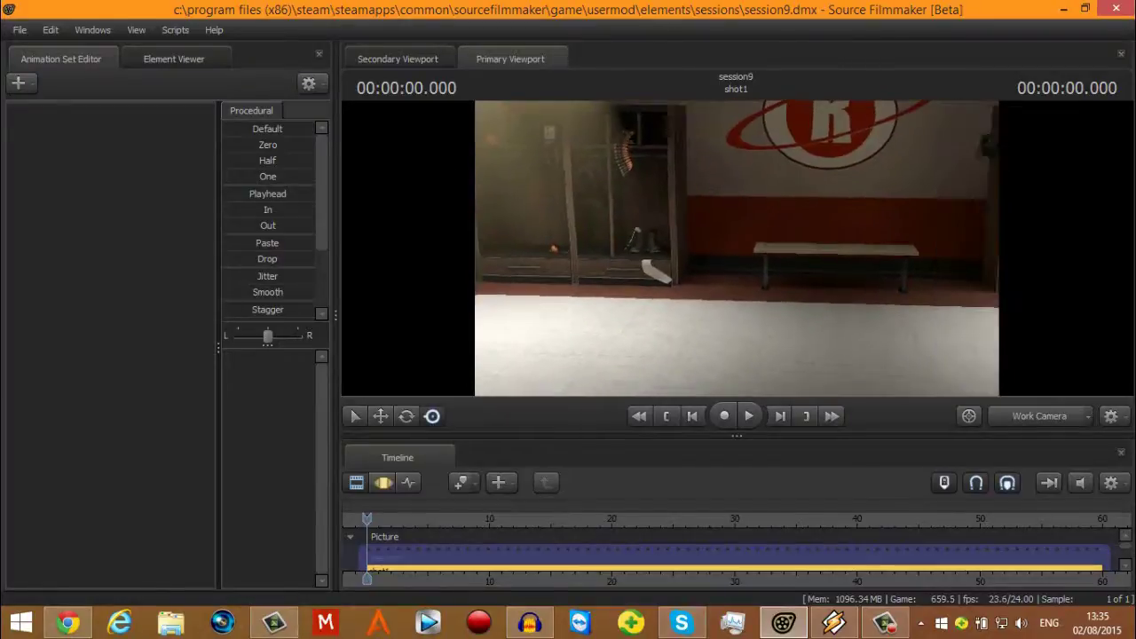
Step: Create an animation set for a new model using the second halo4\spartans\group02 file
{"action": "left_click", "coordinate": [16, 83]}
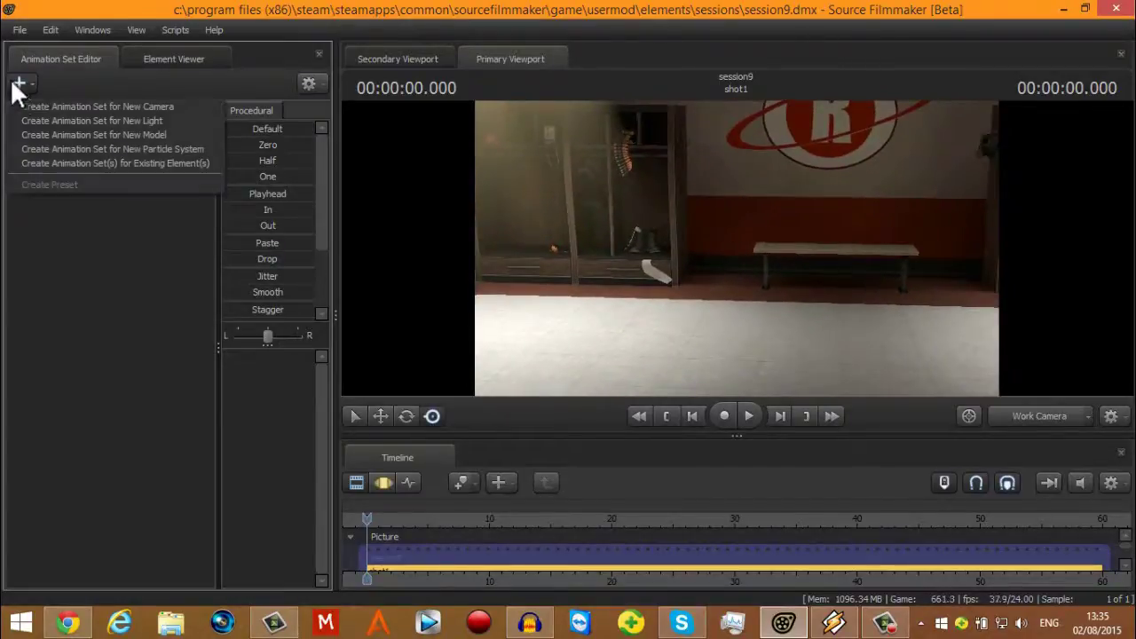
{"action": "left_click", "coordinate": [110, 135]}
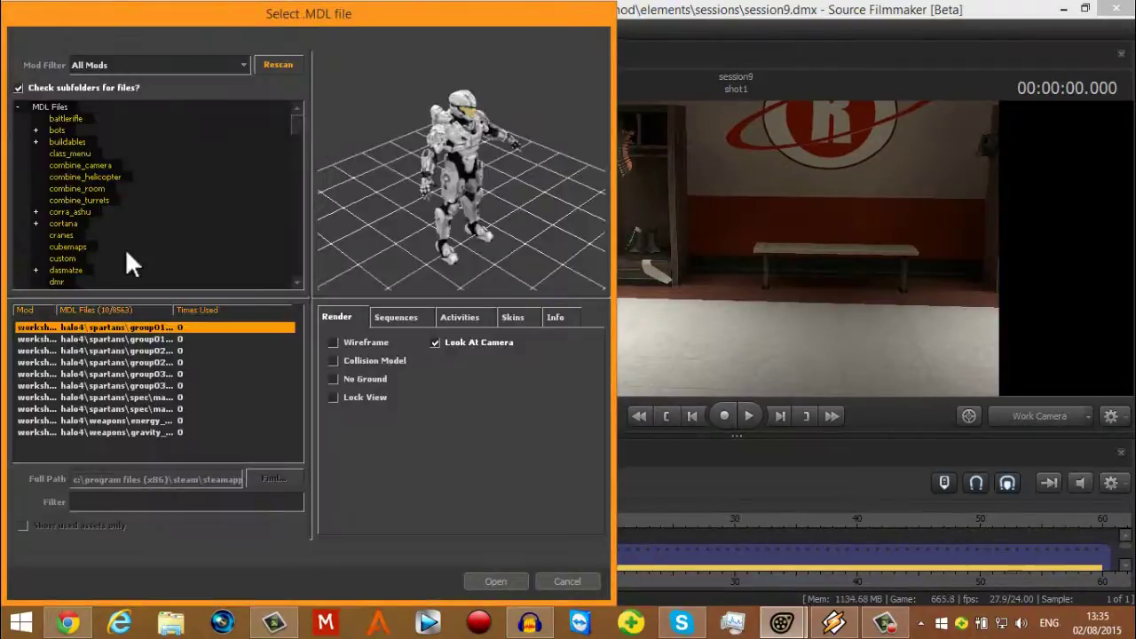
{"action": "left_click", "coordinate": [157, 339]}
{"action": "left_click", "coordinate": [98, 362]}
{"action": "left_click", "coordinate": [502, 579]}
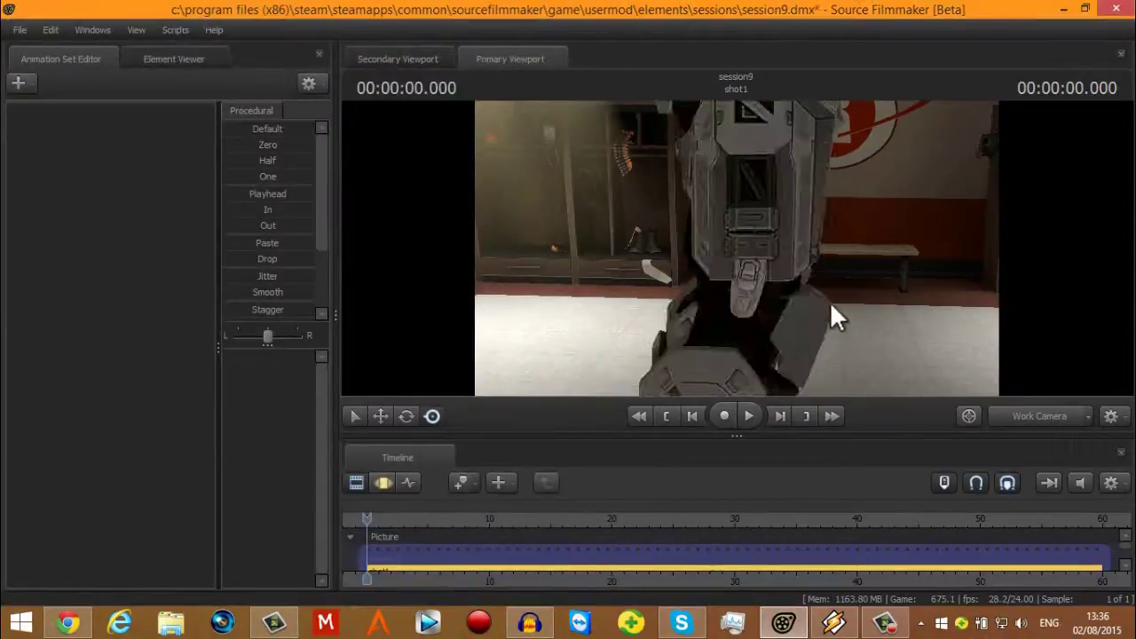
{"action": "key", "text": "s"}
{"action": "mouse_move", "coordinate": [737, 249]}
{"action": "left_mouse_down"}
{"action": "mouse_move", "coordinate": [754, 235]}
{"action": "mouse_move", "coordinate": [733, 182]}
{"action": "mouse_move", "coordinate": [737, 244]}
{"action": "left_mouse_up"}
{"action": "key", "text": "s"}
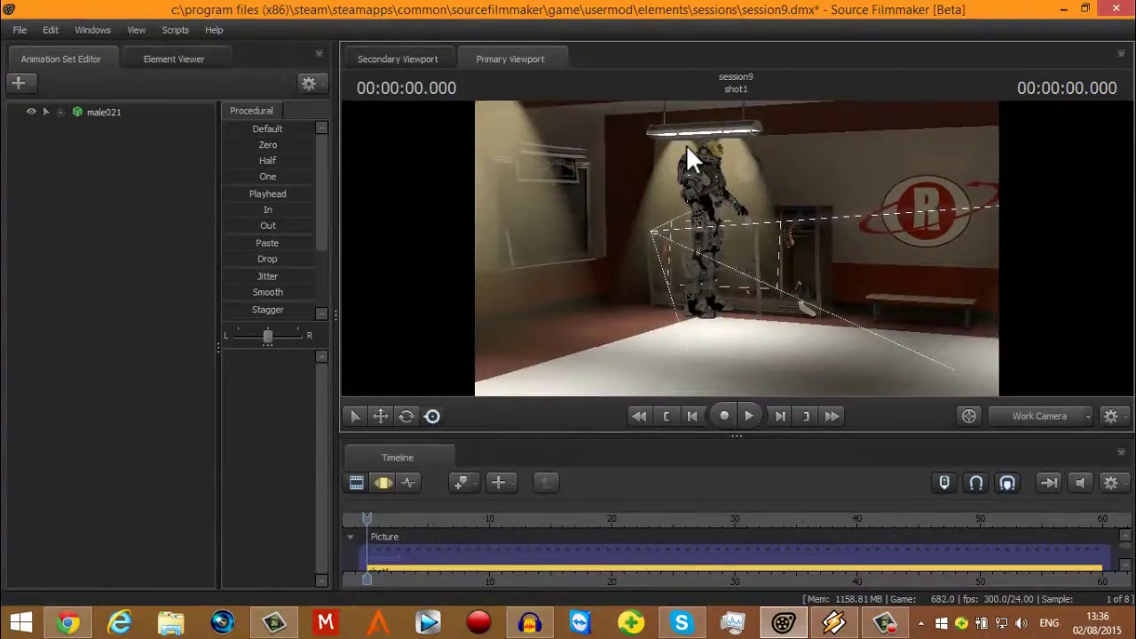
Step: Select the male021 animation set, look at the session tree in the Element Viewer and return to the Animation Set Editor
{"action": "left_click", "coordinate": [100, 111]}
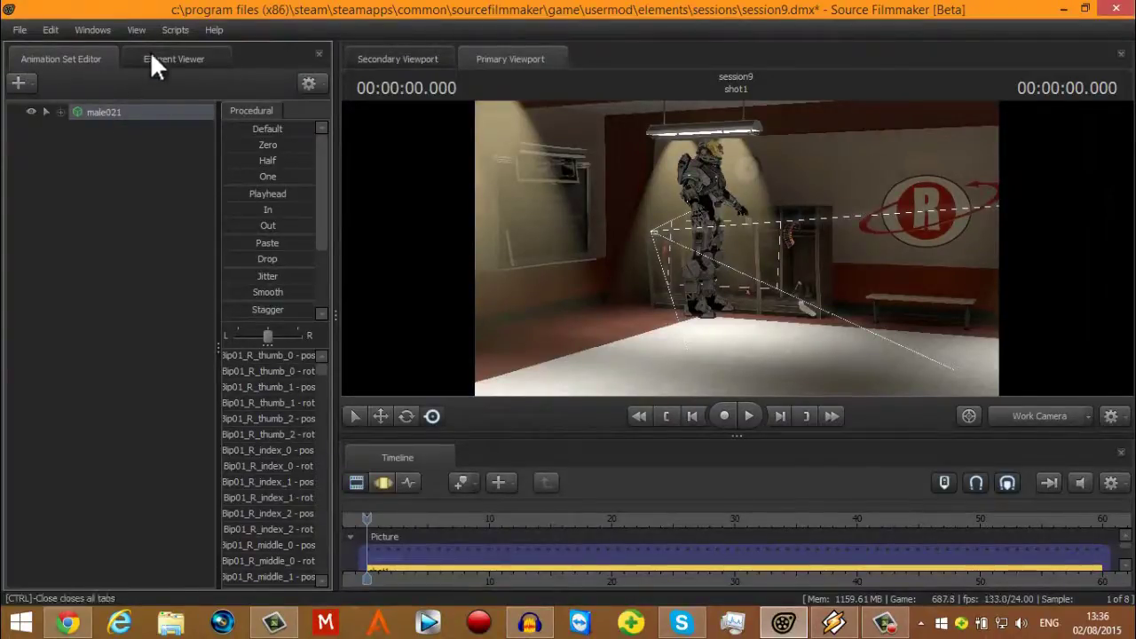
{"action": "left_click", "coordinate": [179, 60]}
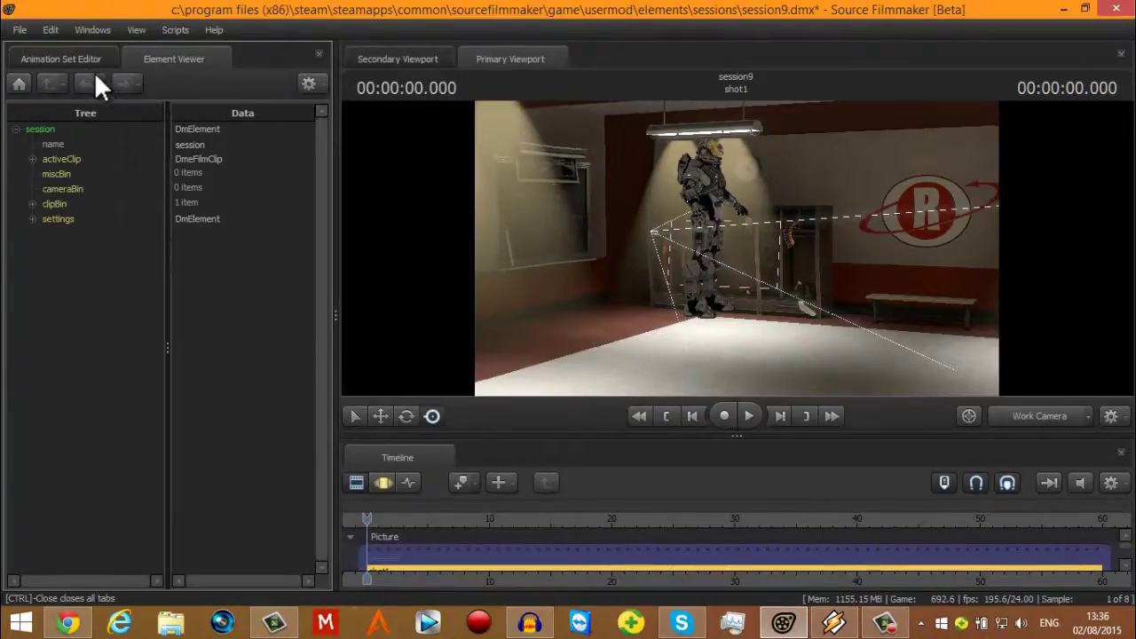
{"action": "left_click", "coordinate": [34, 65]}
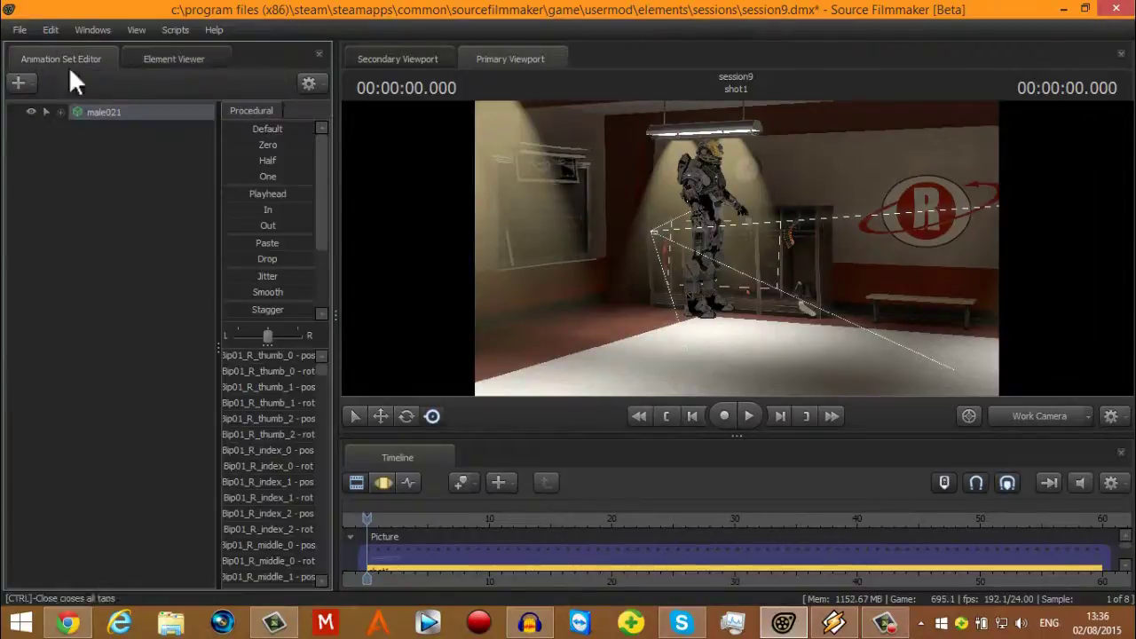
Step: Open the Graph Editor for male021 and try out the move and rotate manipulators at the model's feet
{"action": "left_click", "coordinate": [408, 485]}
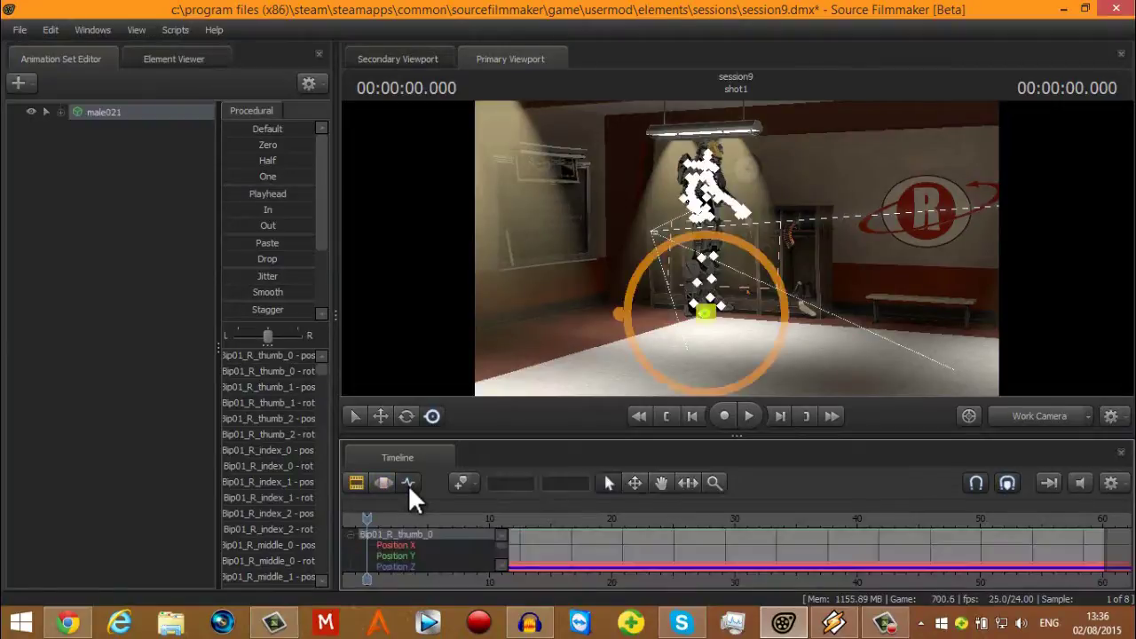
{"action": "left_click", "coordinate": [380, 417]}
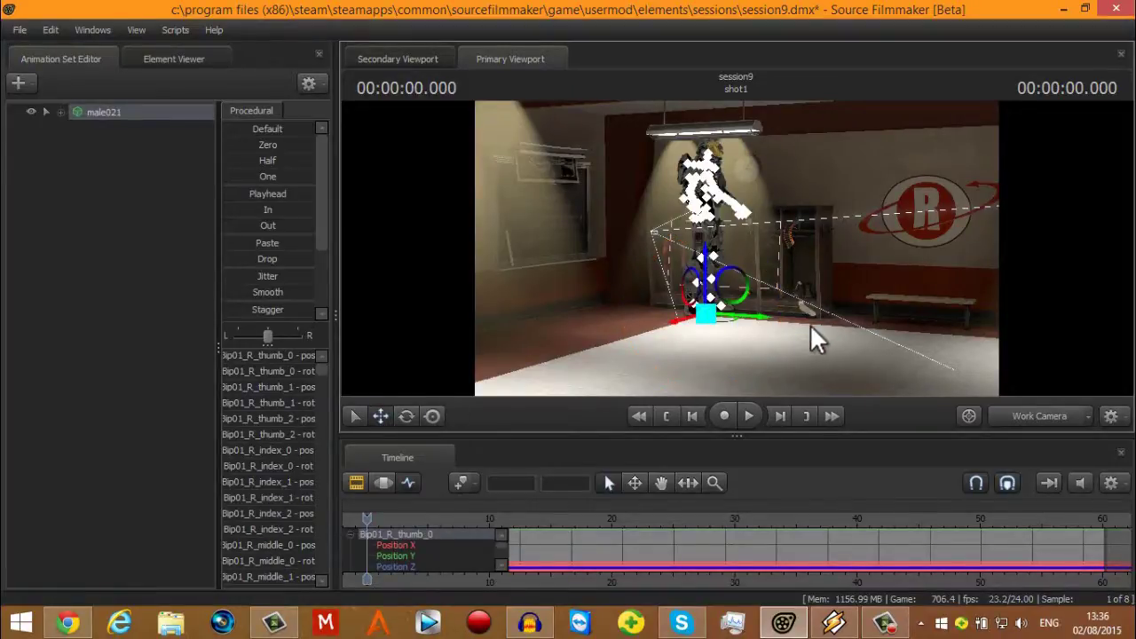
{"action": "left_click", "coordinate": [406, 416]}
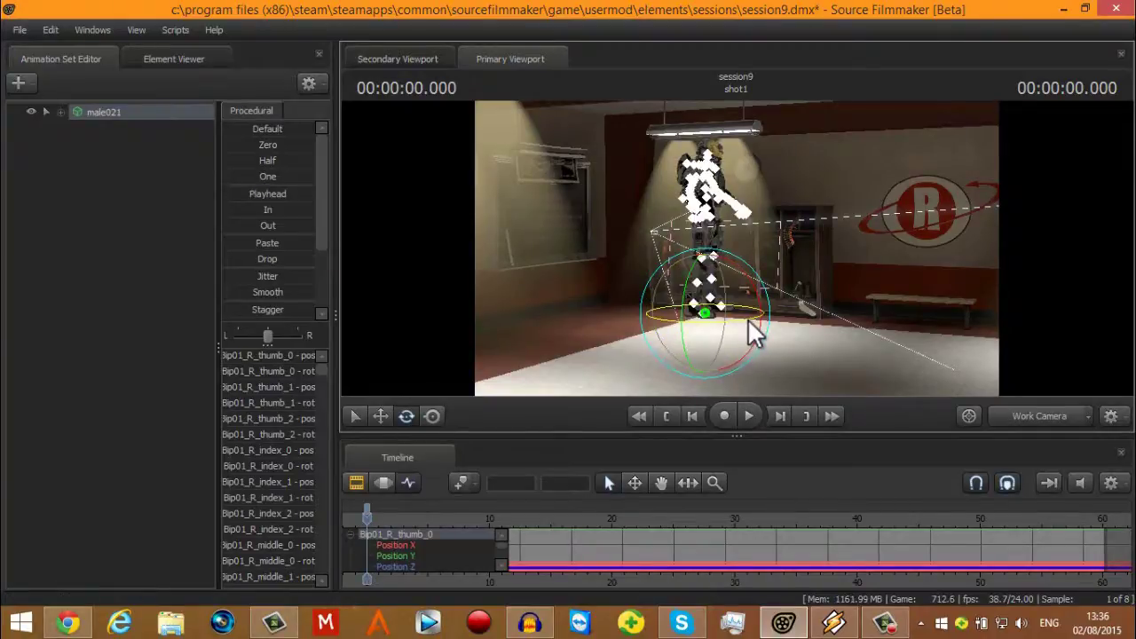
{"action": "mouse_move", "coordinate": [748, 322]}
{"action": "left_mouse_down"}
{"action": "mouse_move", "coordinate": [719, 321]}
{"action": "mouse_move", "coordinate": [745, 320]}
{"action": "left_mouse_up"}
Step: Apply the halo4rig rig to male021 and try the rotate manipulator on the rigged model
{"action": "right_click", "coordinate": [127, 112]}
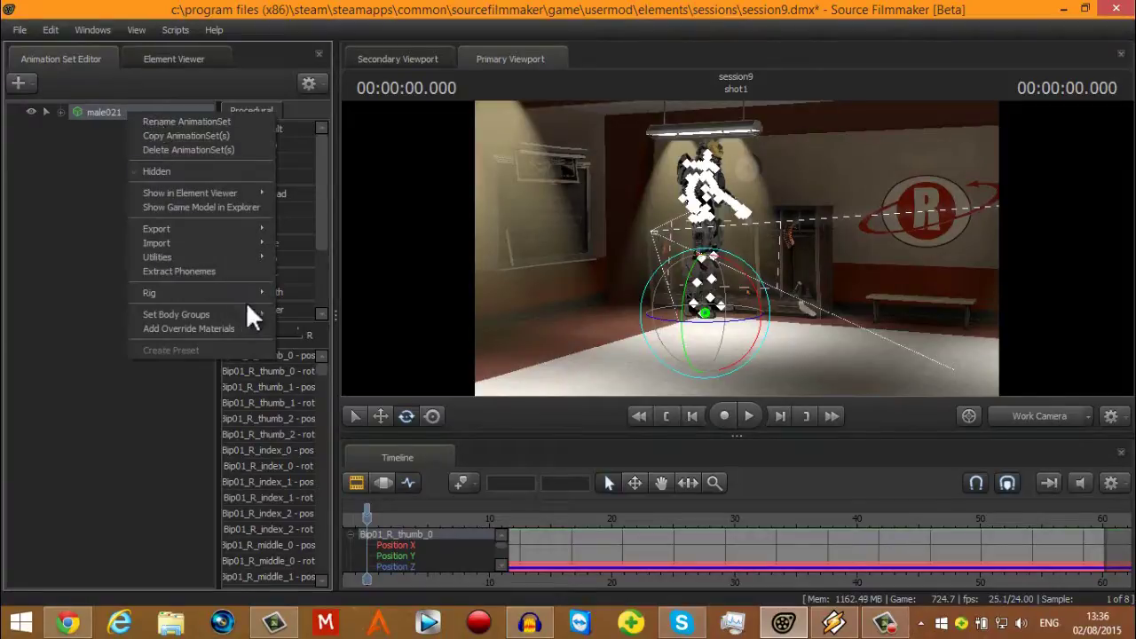
{"action": "mouse_move", "coordinate": [260, 291]}
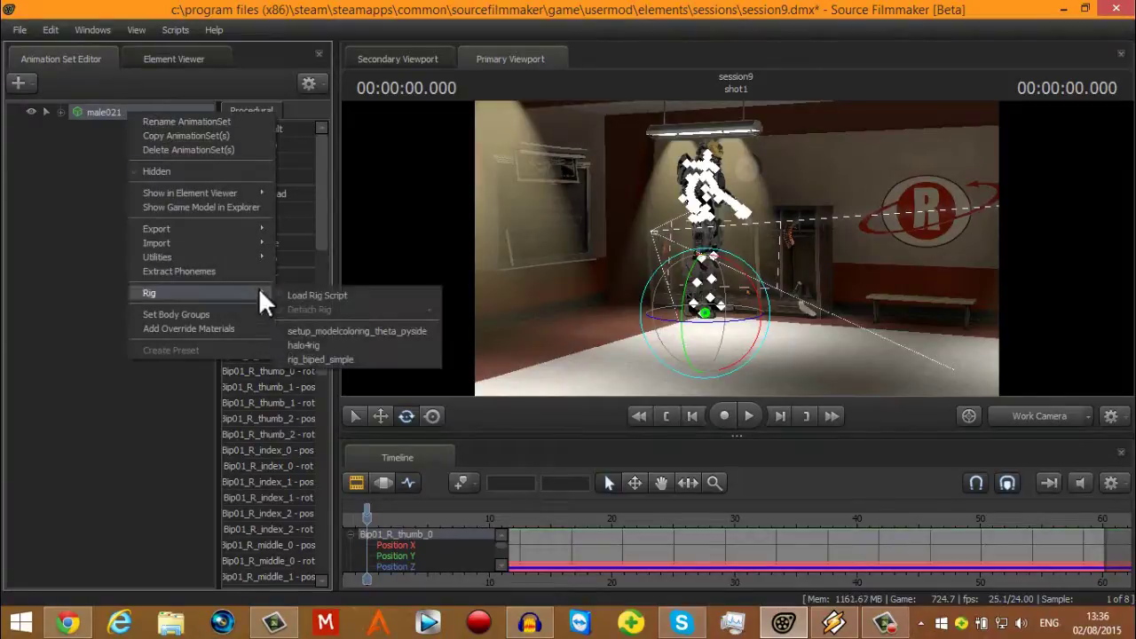
{"action": "left_click", "coordinate": [328, 345]}
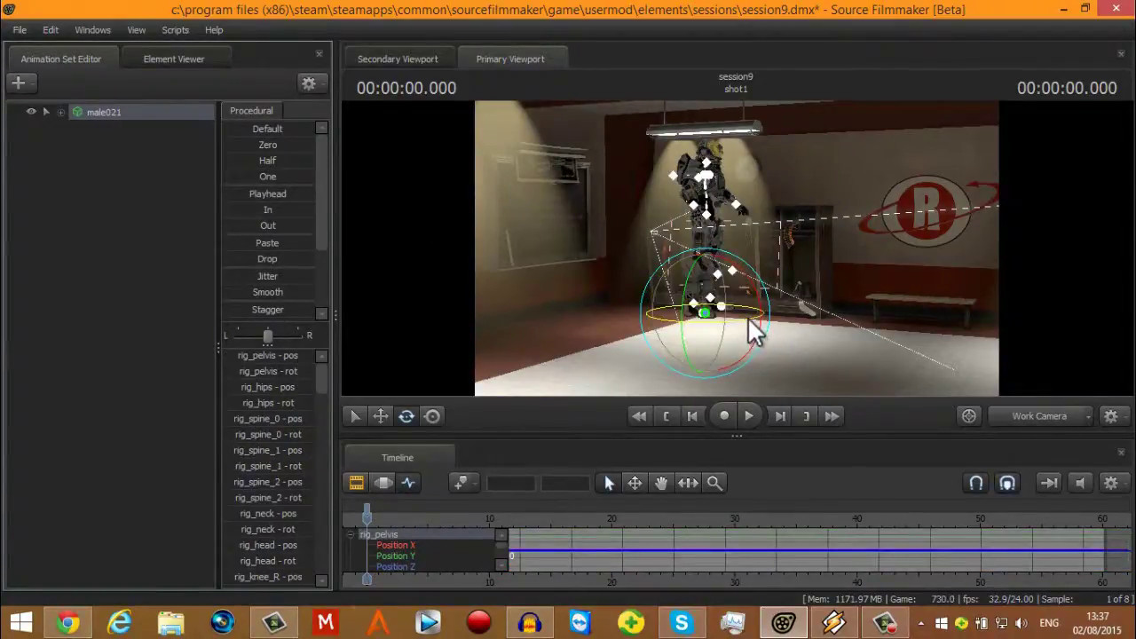
{"action": "mouse_move", "coordinate": [749, 317]}
{"action": "left_mouse_down"}
{"action": "mouse_move", "coordinate": [726, 322]}
{"action": "mouse_move", "coordinate": [732, 330]}
{"action": "left_mouse_up"}
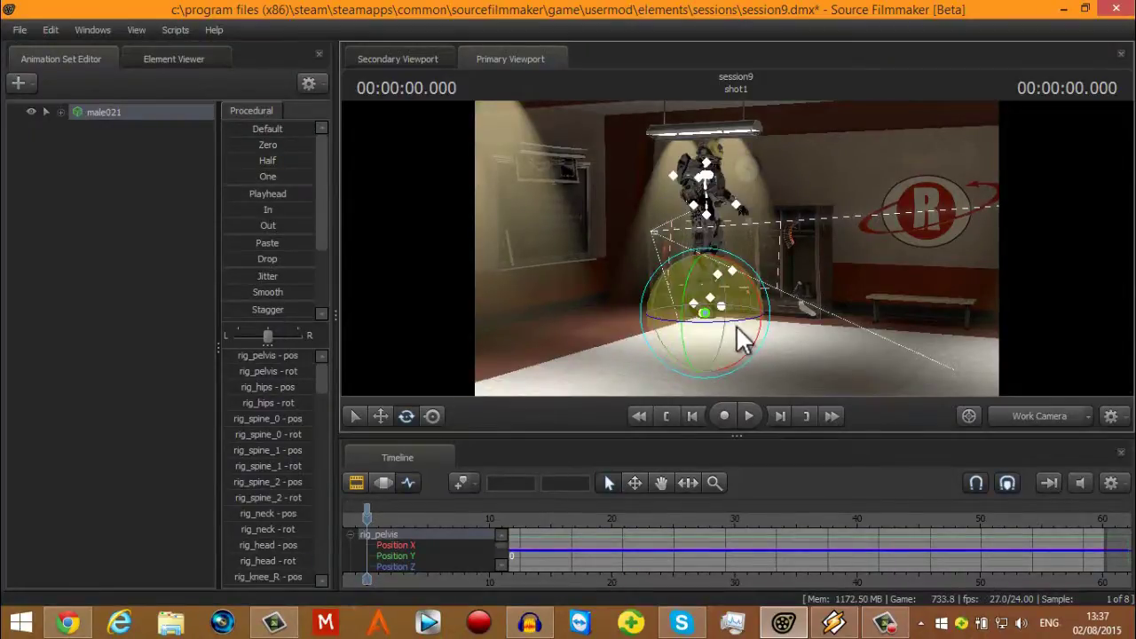
Step: Select the rig_root control between the model's feet and show its move and rotate manipulators
{"action": "key", "text": "ctrl"}
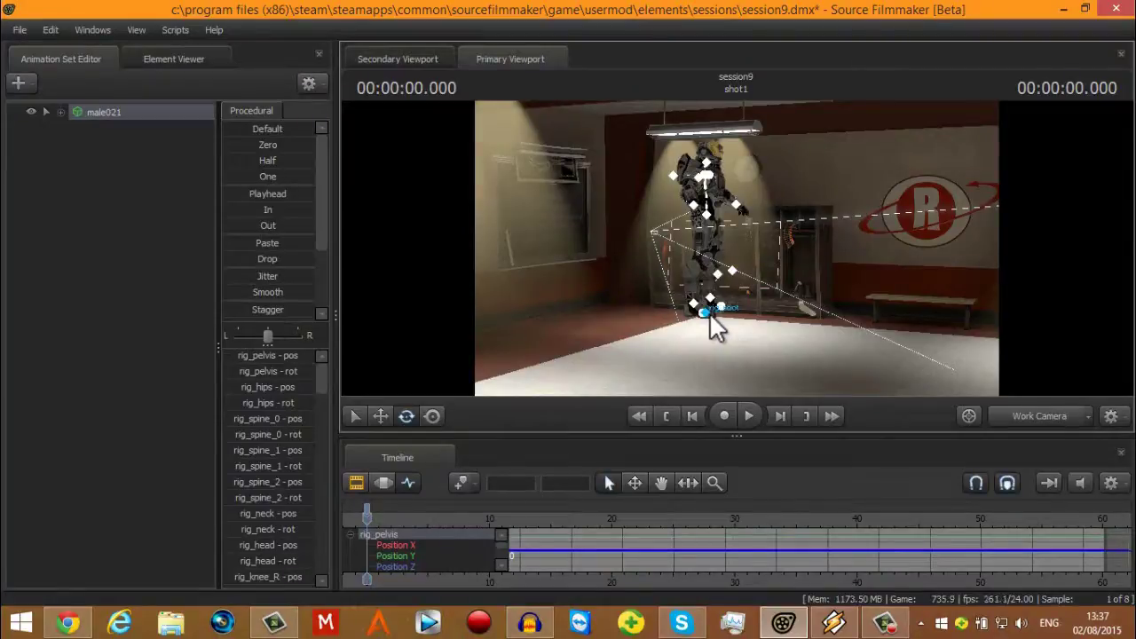
{"action": "left_click", "coordinate": [711, 317]}
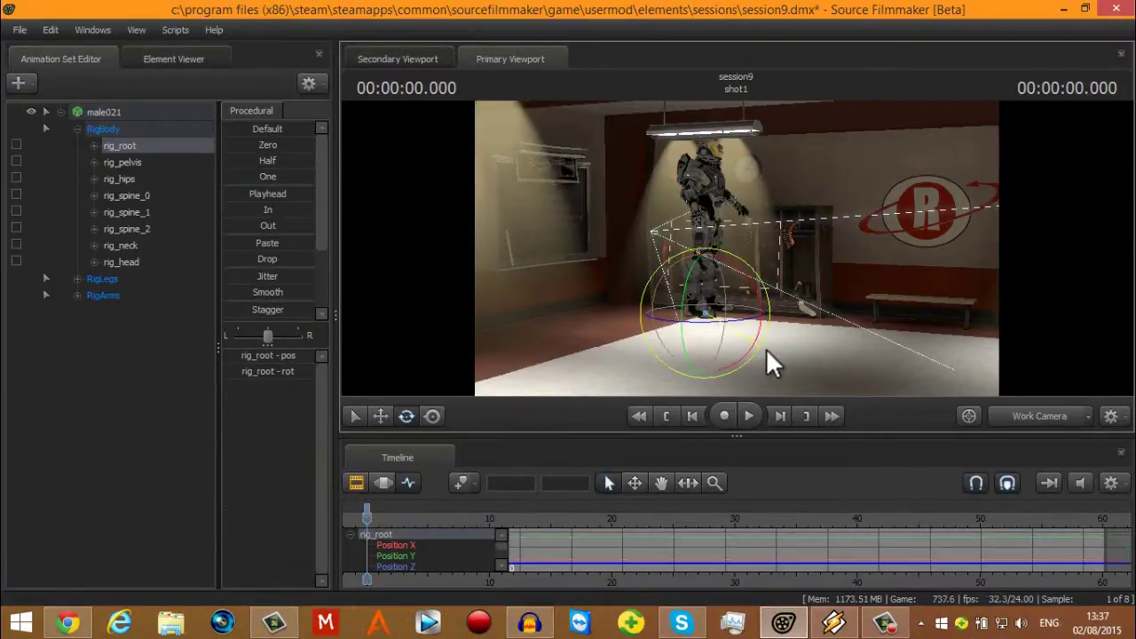
{"action": "key", "text": "w"}
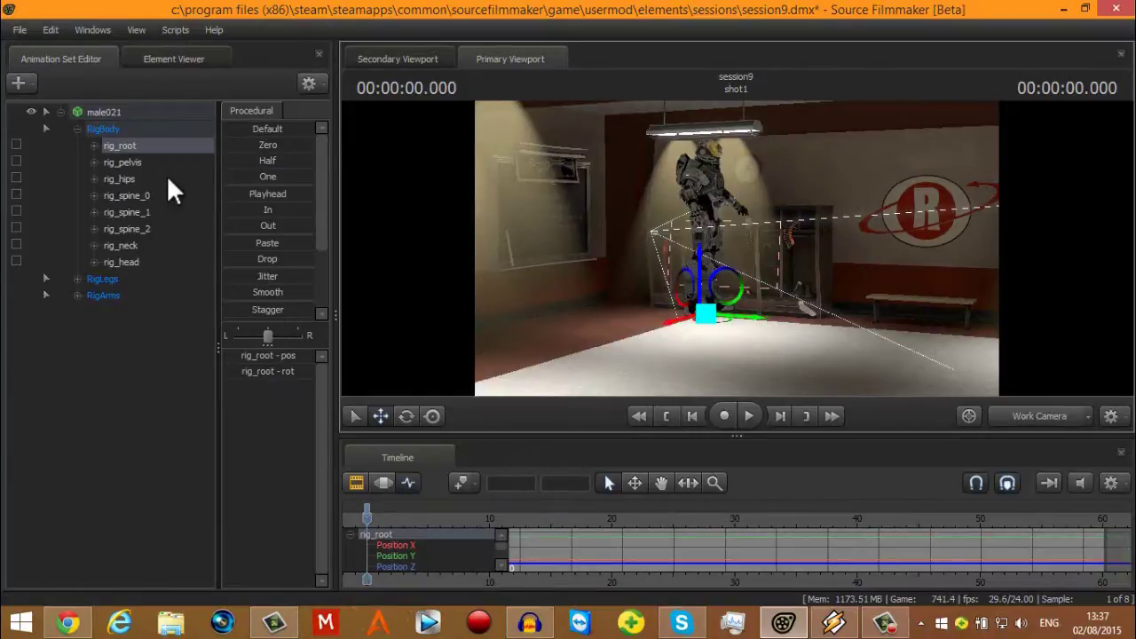
{"action": "left_click_drag", "start_coordinate": [648, 284], "coordinate": [631, 327]}
{"action": "key", "text": "w"}
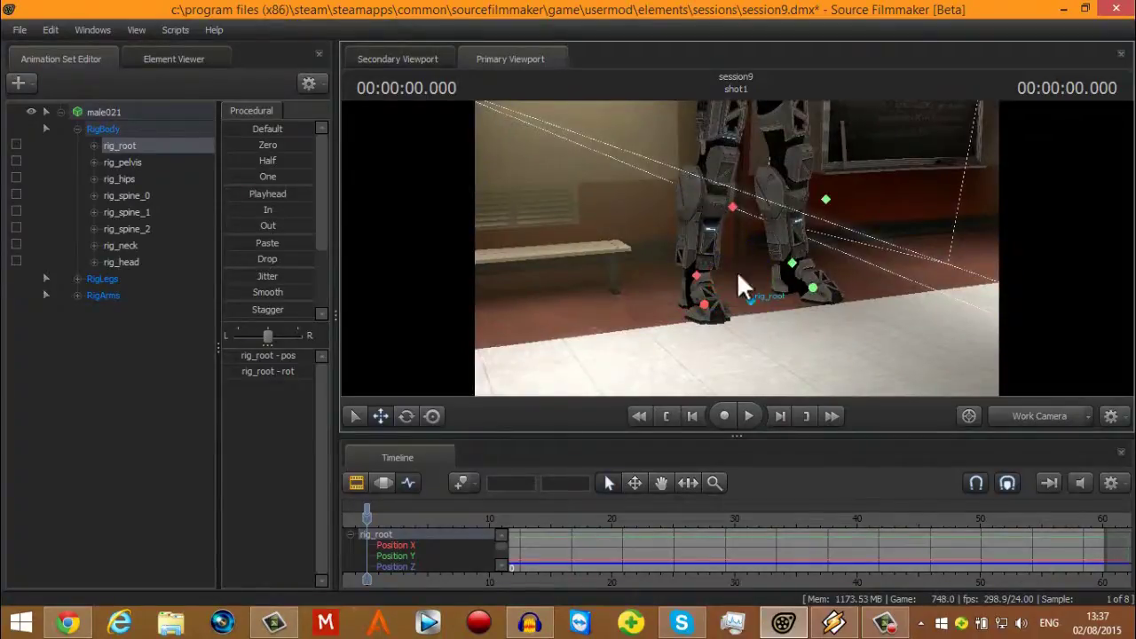
{"action": "left_click_drag", "start_coordinate": [774, 154], "coordinate": [733, 346]}
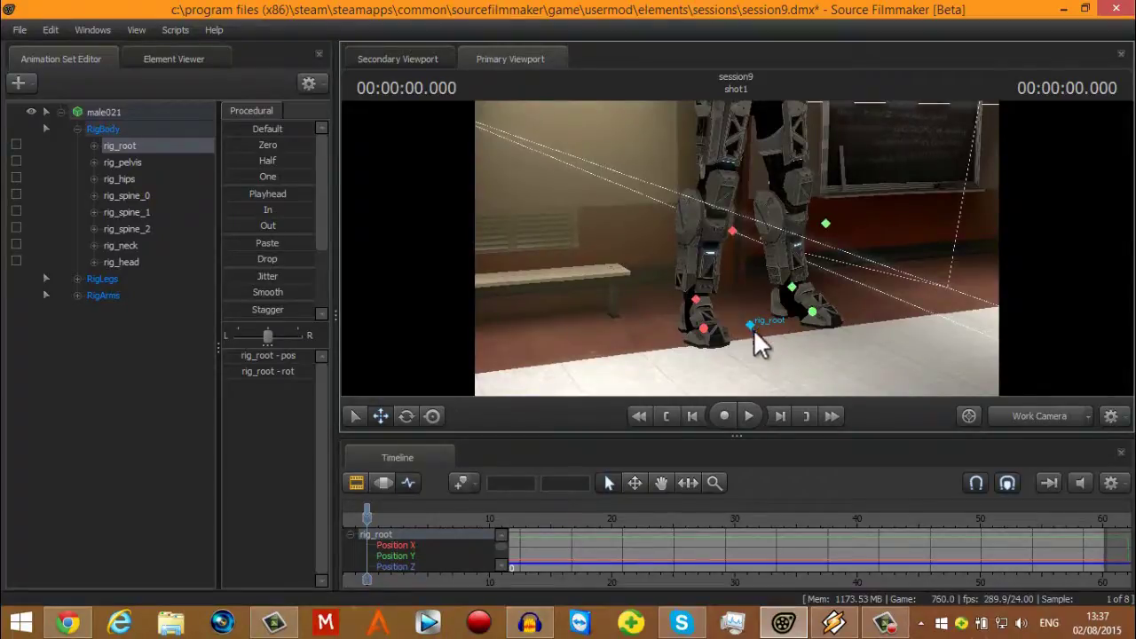
{"action": "left_click_drag", "start_coordinate": [753, 329], "coordinate": [785, 287]}
{"action": "key", "text": "s"}
{"action": "key", "text": "e"}
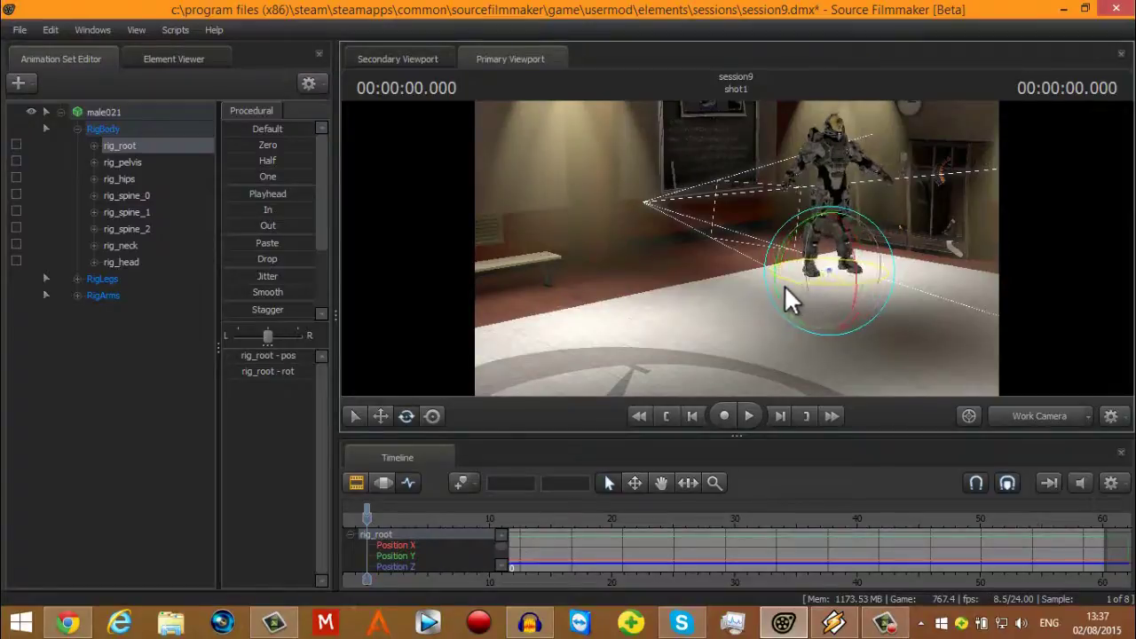
Step: Try to move the rig_hips control down towards the floor, and undo the move
{"action": "left_click", "coordinate": [833, 184], "text": "ctrl"}
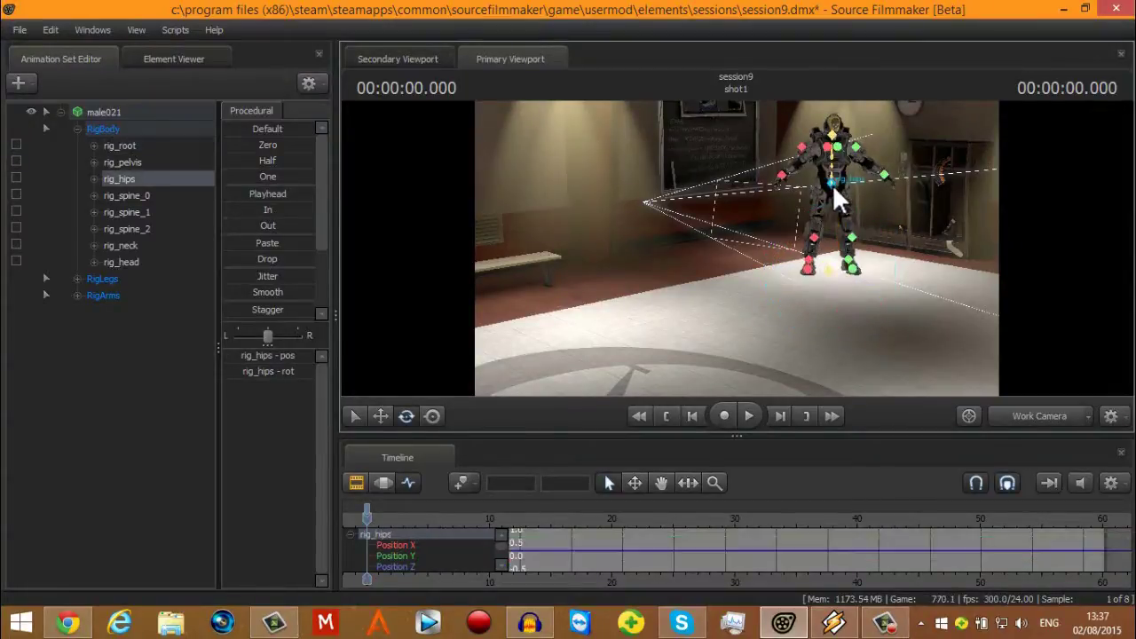
{"action": "left_click", "coordinate": [381, 414]}
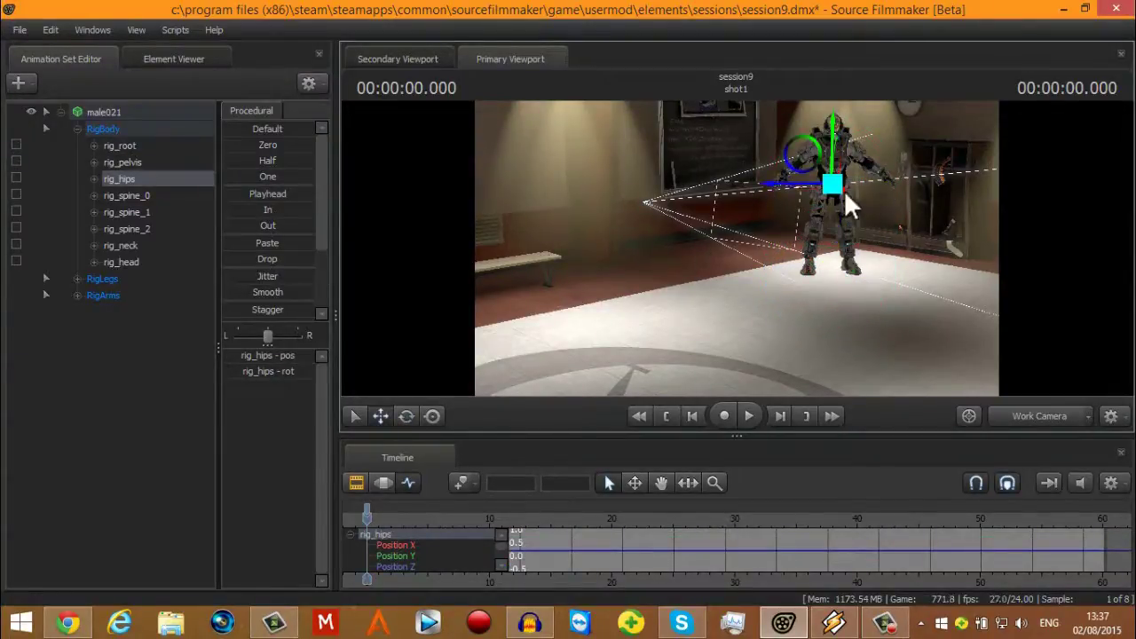
{"action": "left_click_drag", "start_coordinate": [833, 183], "coordinate": [743, 266]}
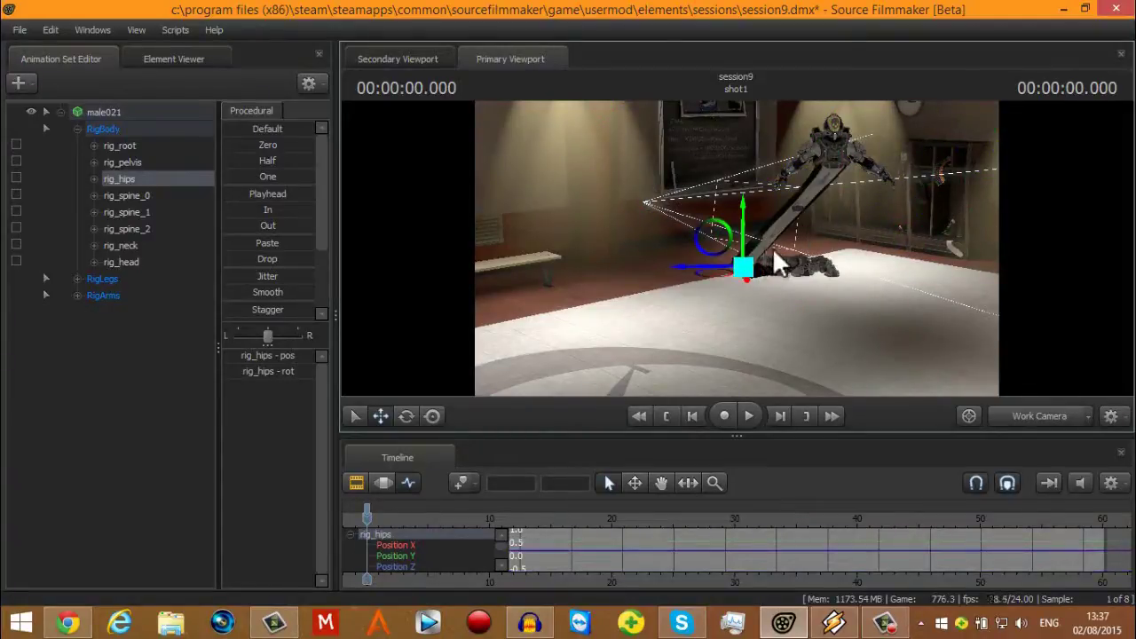
{"action": "key", "text": "ctrl+z"}
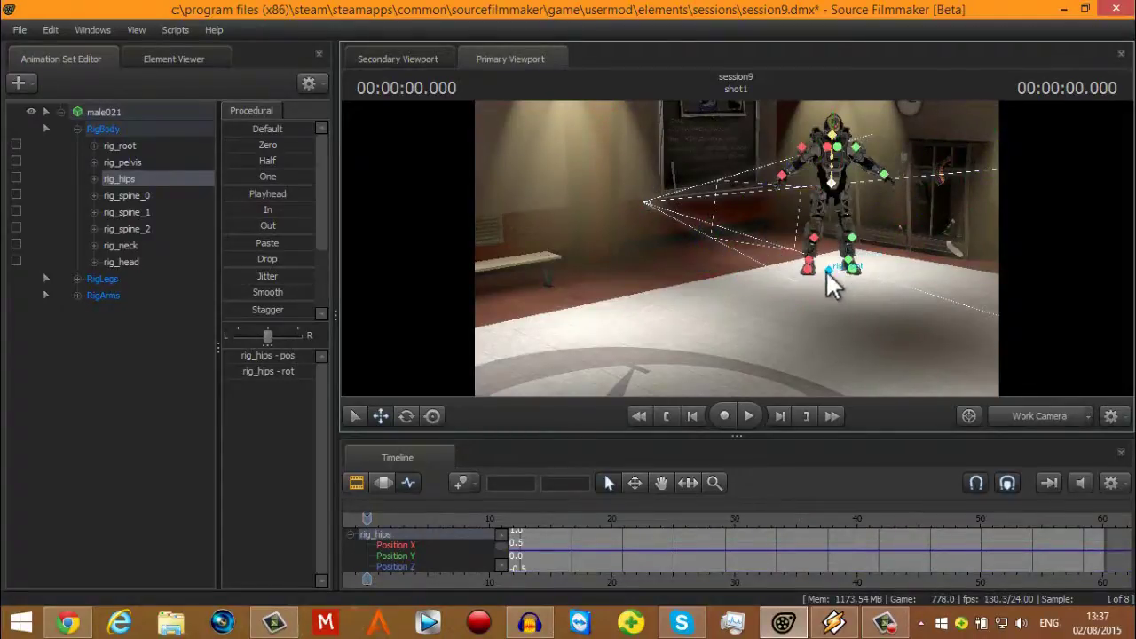
Step: Rotate the whole model with the rig_root control and move it across the white floor of the locker room
{"action": "left_click", "coordinate": [830, 267]}
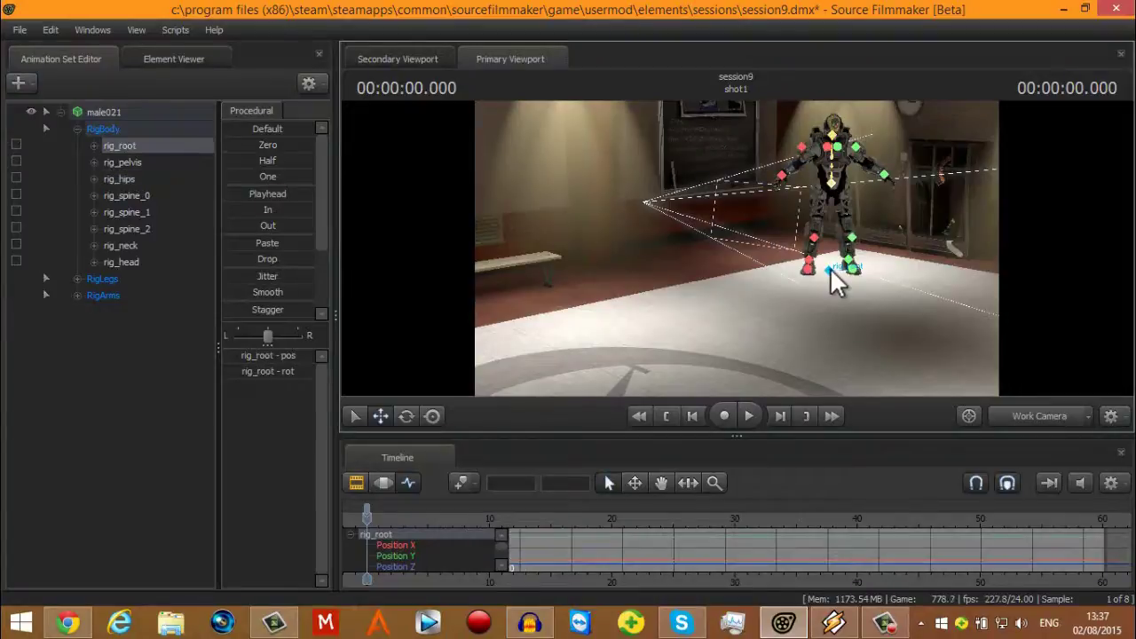
{"action": "left_click", "coordinate": [406, 415]}
{"action": "left_click_drag", "start_coordinate": [850, 283], "coordinate": [831, 324]}
{"action": "left_click", "coordinate": [380, 415]}
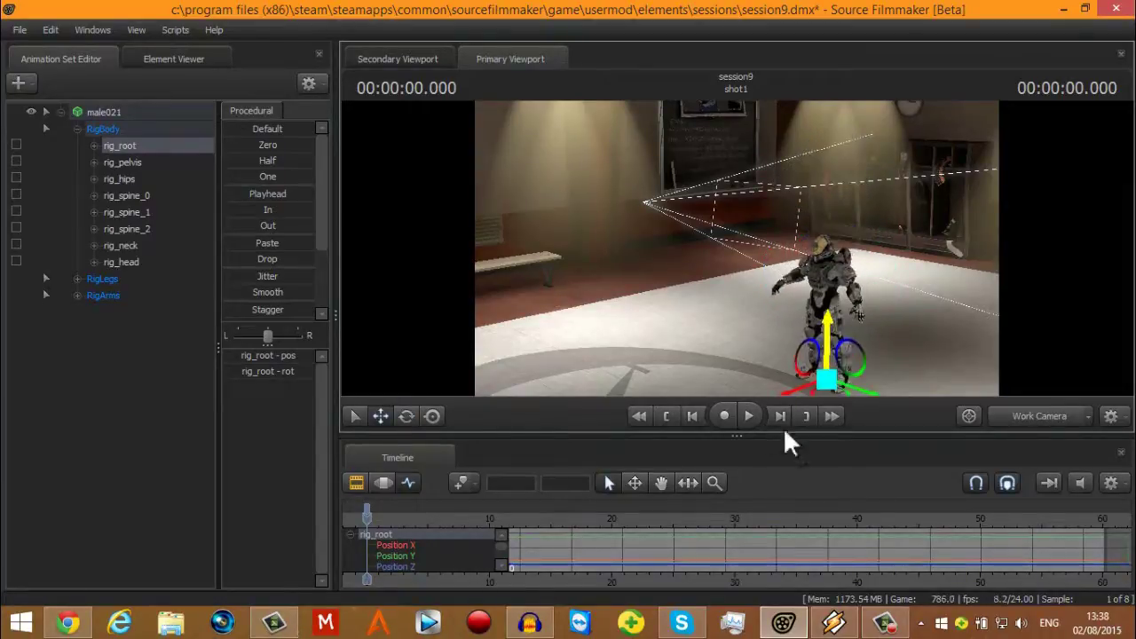
{"action": "left_click_drag", "start_coordinate": [795, 388], "coordinate": [948, 279]}
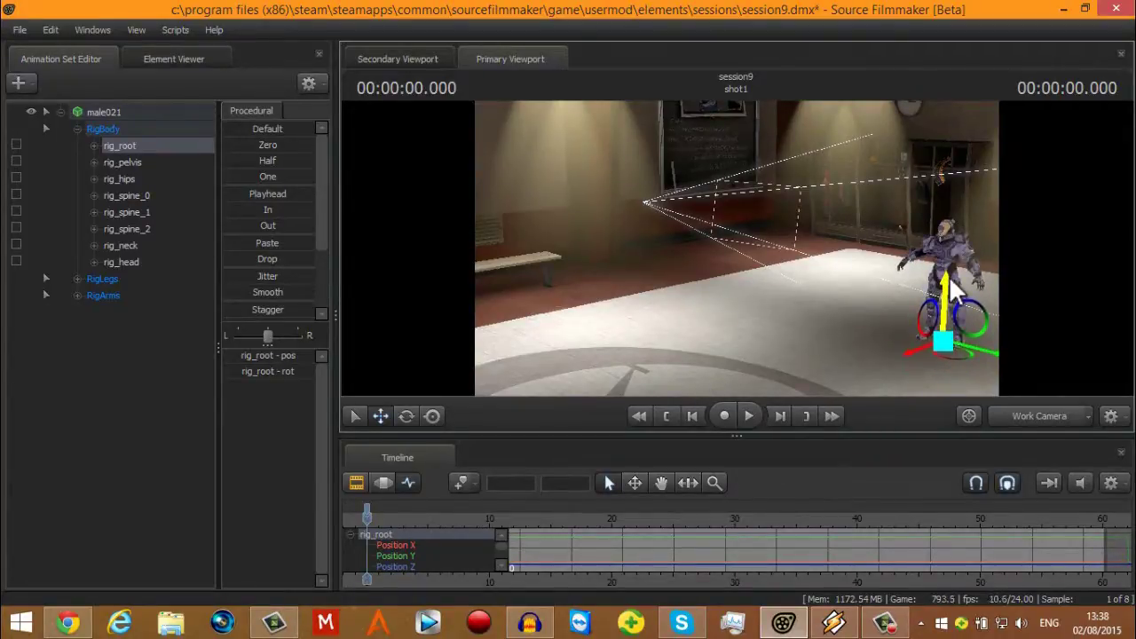
Step: Bring the work camera around to view the armored model from the front, with the R logo behind it
{"action": "left_click_drag", "start_coordinate": [840, 335], "coordinate": [928, 274]}
{"action": "key", "text": "w"}
{"action": "key", "text": "w"}
{"action": "key", "text": "a"}
{"action": "key", "text": "s"}
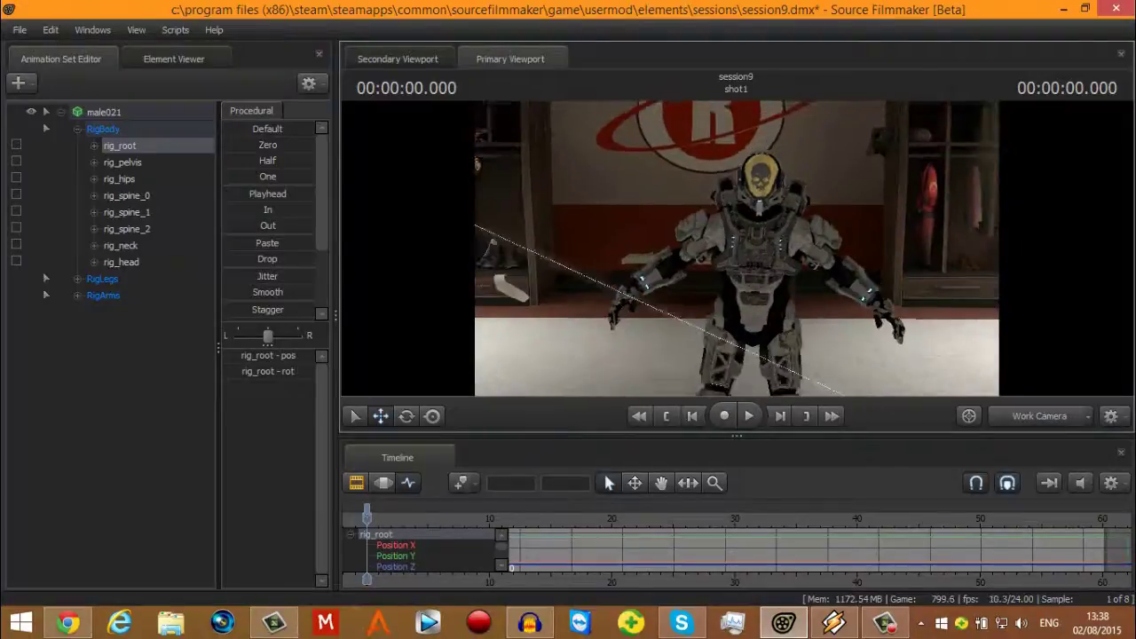
Step: Set male021's right_shoulder body group to r_shoulder_recon.smd and its torso body group to torso_recon.smd
{"action": "right_click", "coordinate": [103, 111]}
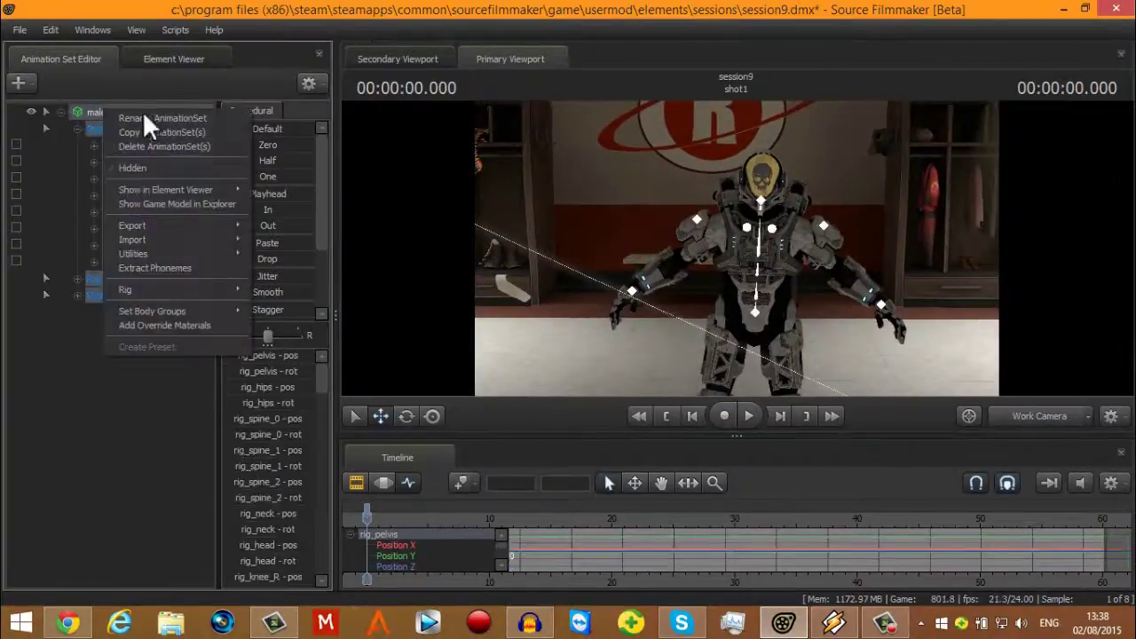
{"action": "mouse_move", "coordinate": [169, 312]}
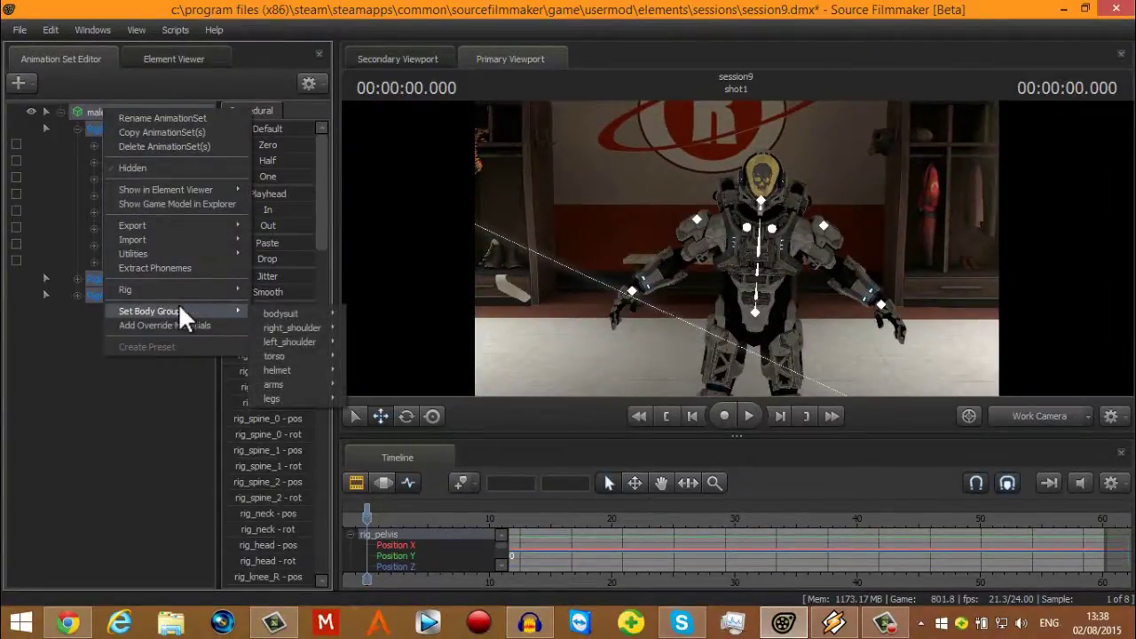
{"action": "mouse_move", "coordinate": [300, 329]}
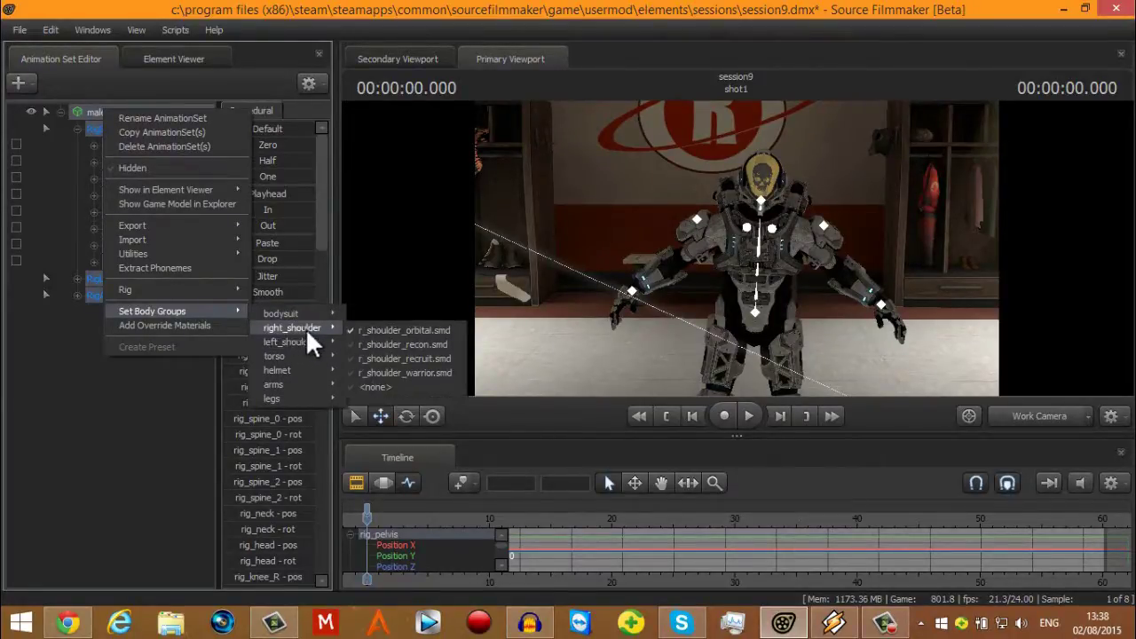
{"action": "left_click", "coordinate": [427, 340]}
{"action": "right_click", "coordinate": [112, 114]}
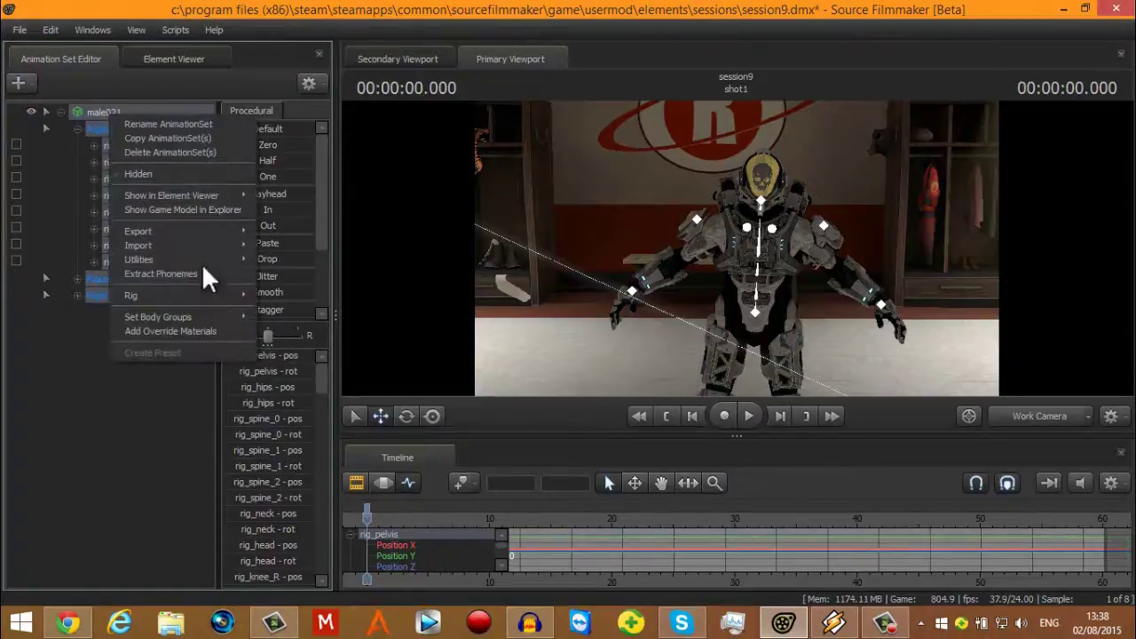
{"action": "mouse_move", "coordinate": [203, 317]}
{"action": "mouse_move", "coordinate": [310, 361]}
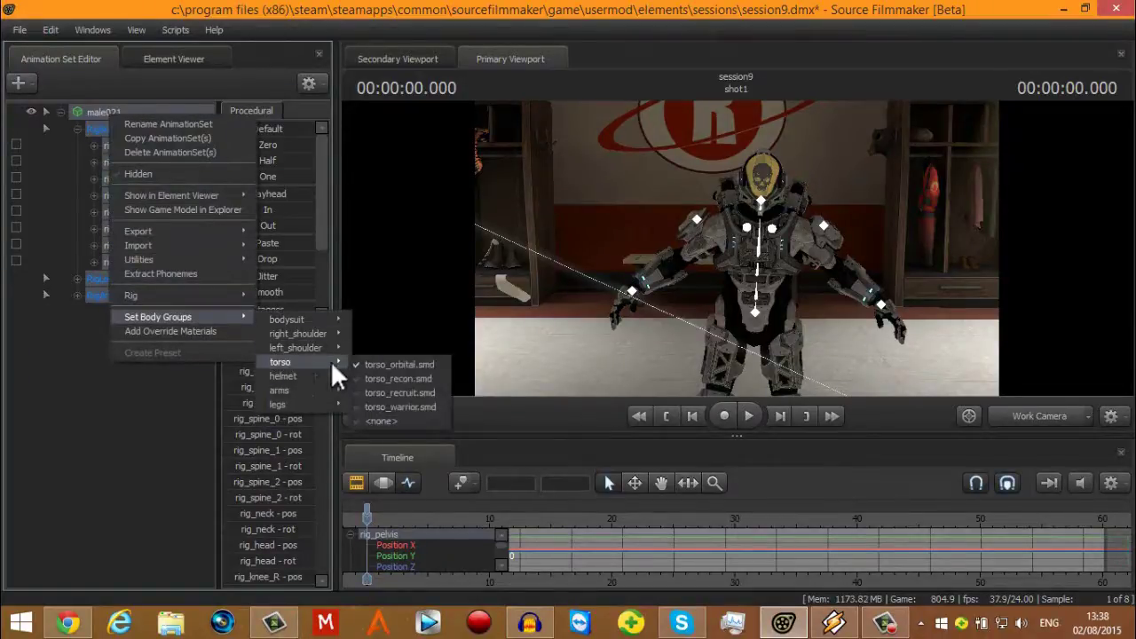
{"action": "left_click", "coordinate": [413, 380]}
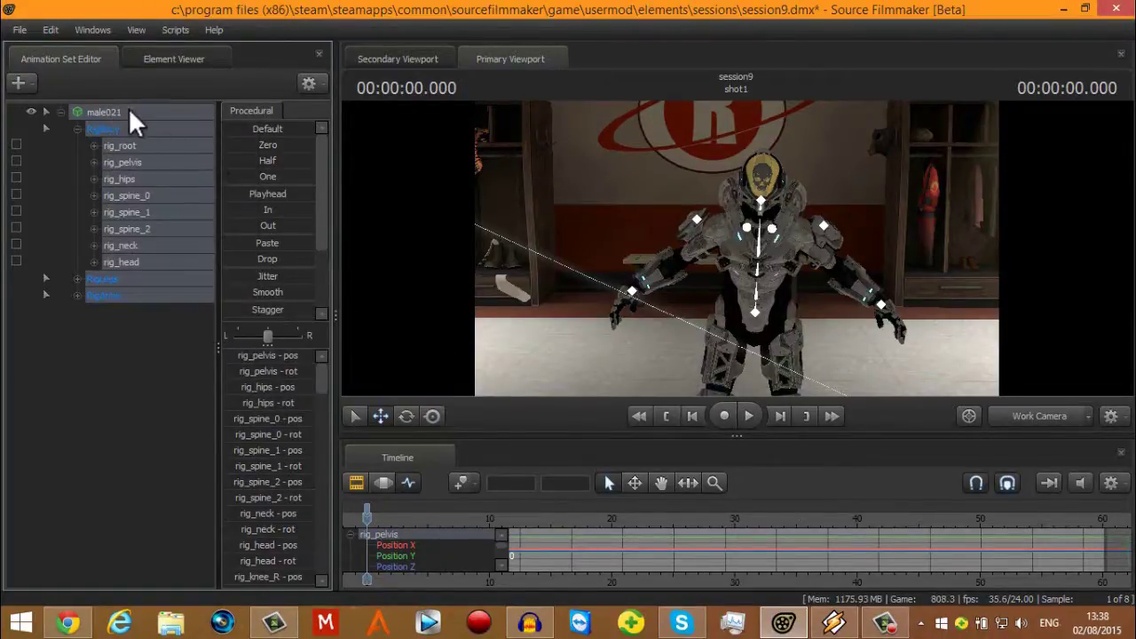
Step: Switch male021's helmet body group to the helmet with the narrow gold visor, and set its left_shoulder body group
{"action": "right_click", "coordinate": [98, 113]}
{"action": "mouse_move", "coordinate": [177, 312]}
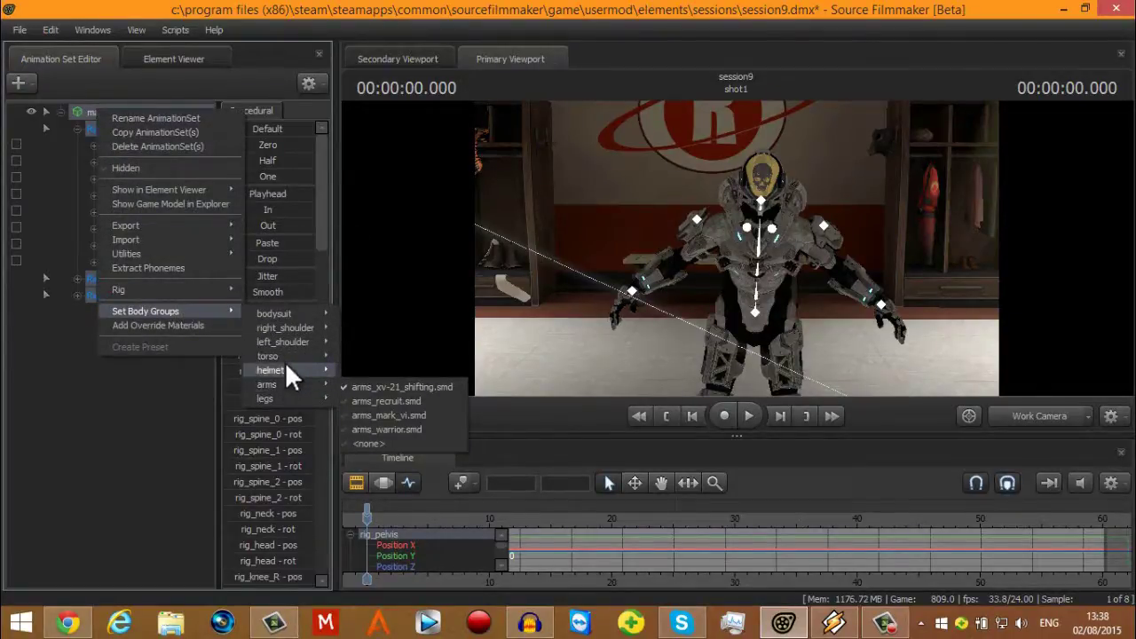
{"action": "mouse_move", "coordinate": [284, 372]}
{"action": "left_click", "coordinate": [388, 386]}
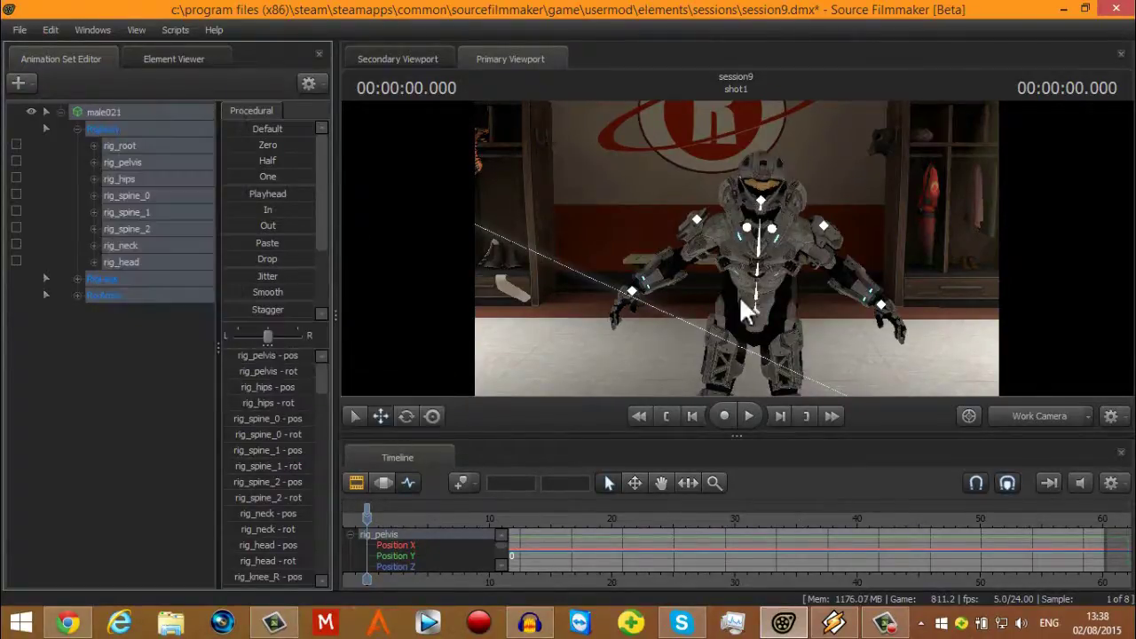
{"action": "right_click", "coordinate": [103, 111]}
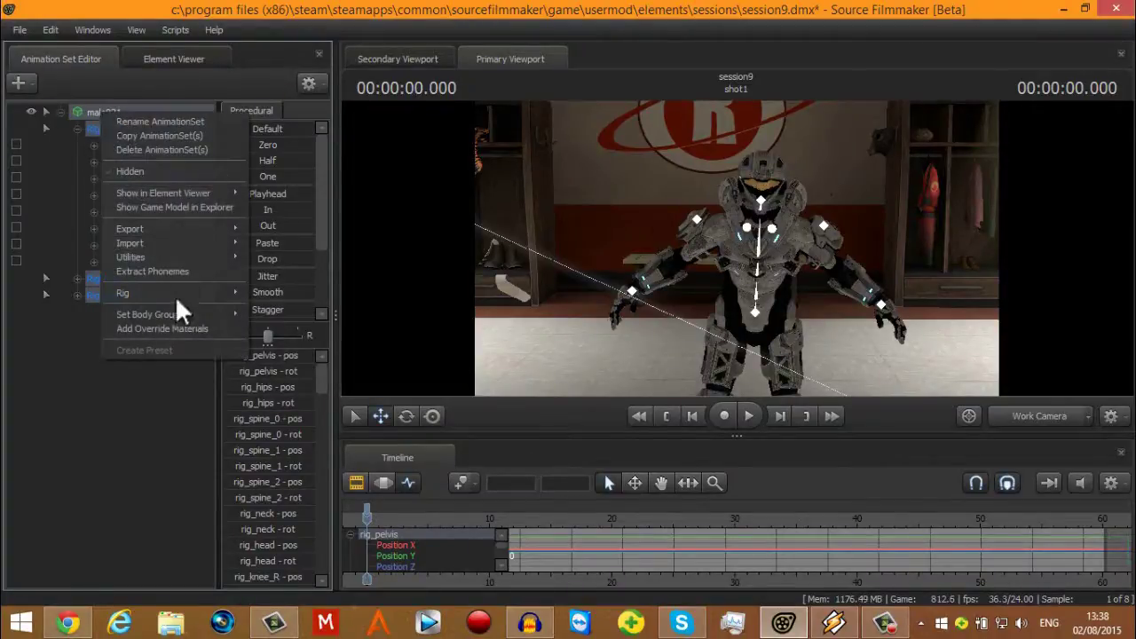
{"action": "mouse_move", "coordinate": [188, 312]}
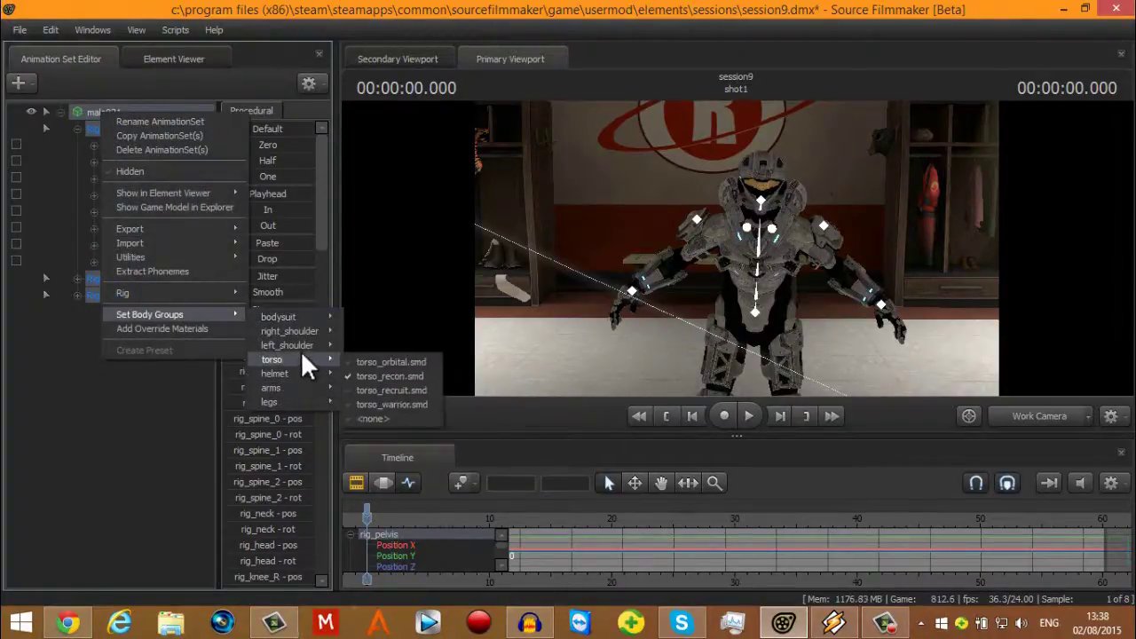
{"action": "mouse_move", "coordinate": [315, 347]}
{"action": "left_click", "coordinate": [391, 349]}
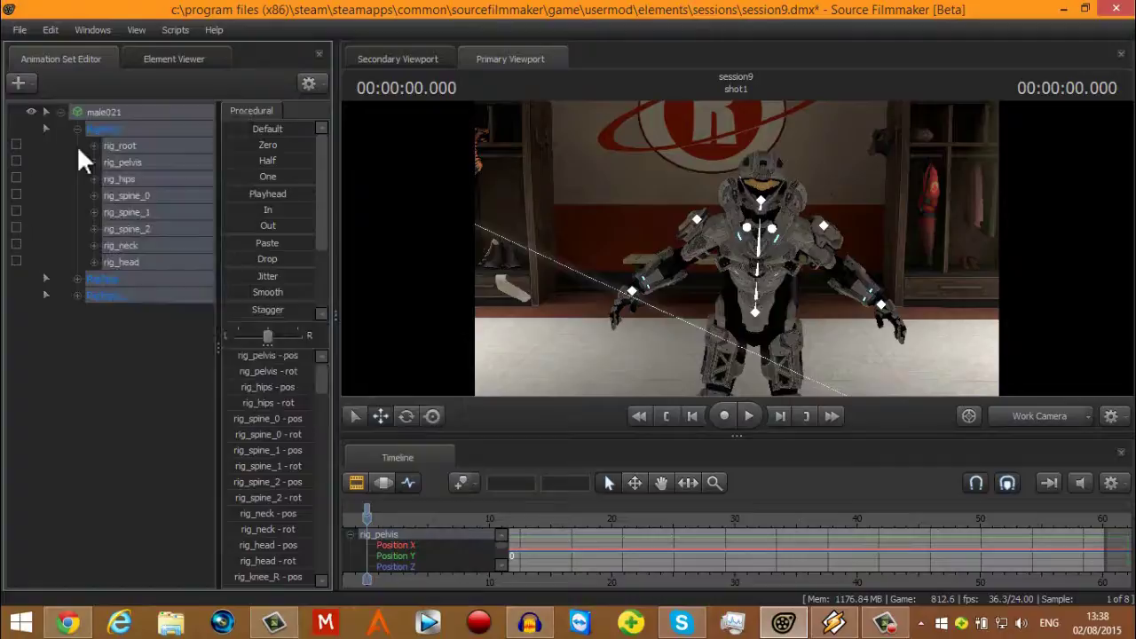
Step: Switch to Chrome and look over the Halo 4 Armor Sets Part 1 Workshop page
{"action": "right_click", "coordinate": [103, 106]}
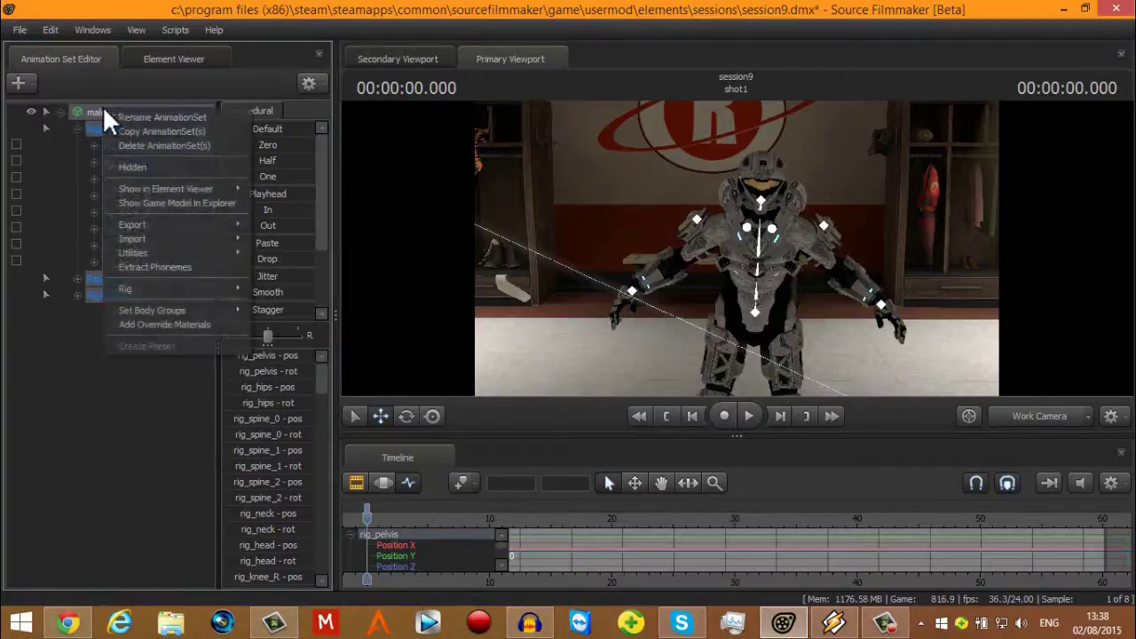
{"action": "left_click", "coordinate": [68, 623]}
{"action": "scroll", "coordinate": [794, 159], "scroll_direction": "up", "scroll_amount": 3}
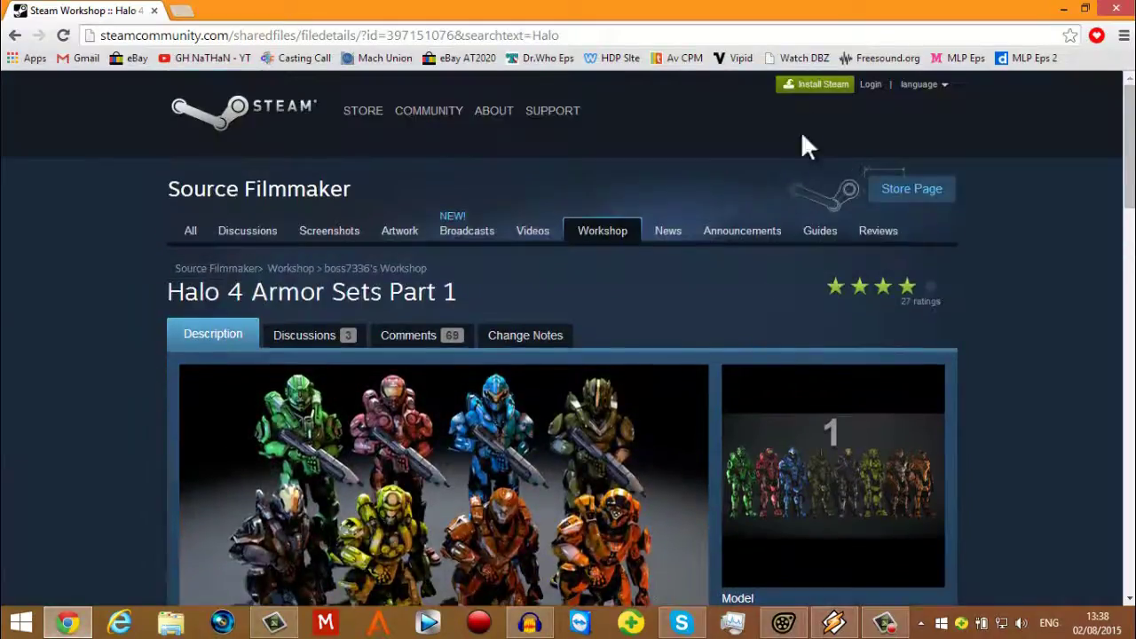
{"action": "scroll", "coordinate": [597, 252], "scroll_direction": "down", "scroll_amount": 3}
{"action": "scroll", "coordinate": [597, 252], "scroll_direction": "down", "scroll_amount": 2}
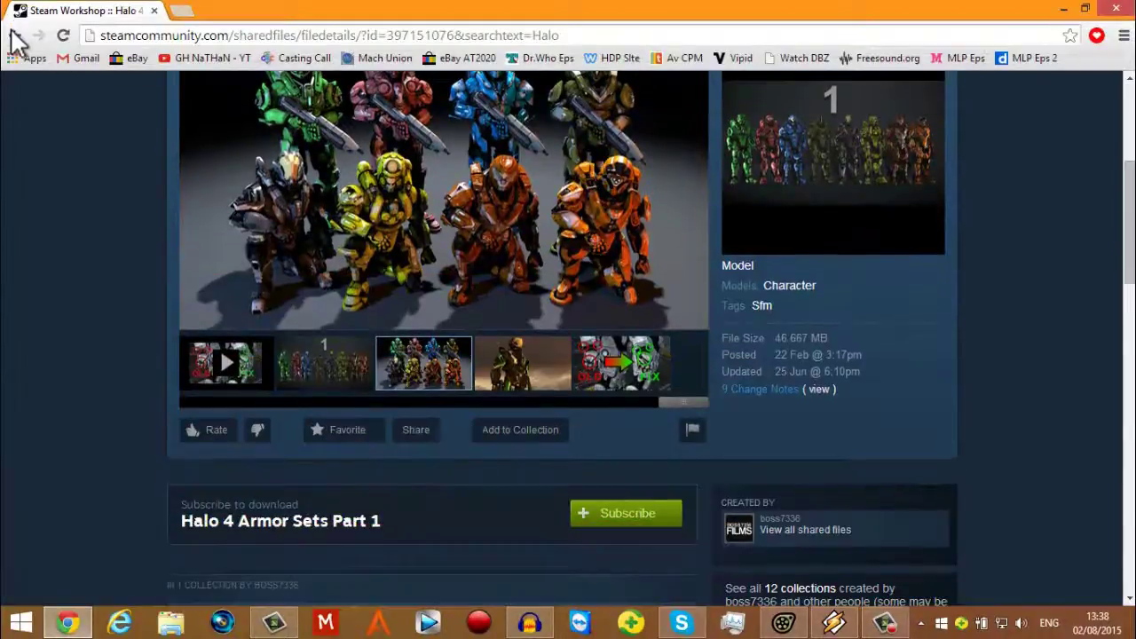
Step: Return to the Source Filmmaker Workshop listing, search it for "color" and look through the items
{"action": "left_click", "coordinate": [14, 36]}
{"action": "scroll", "coordinate": [802, 302], "scroll_direction": "up", "scroll_amount": 5}
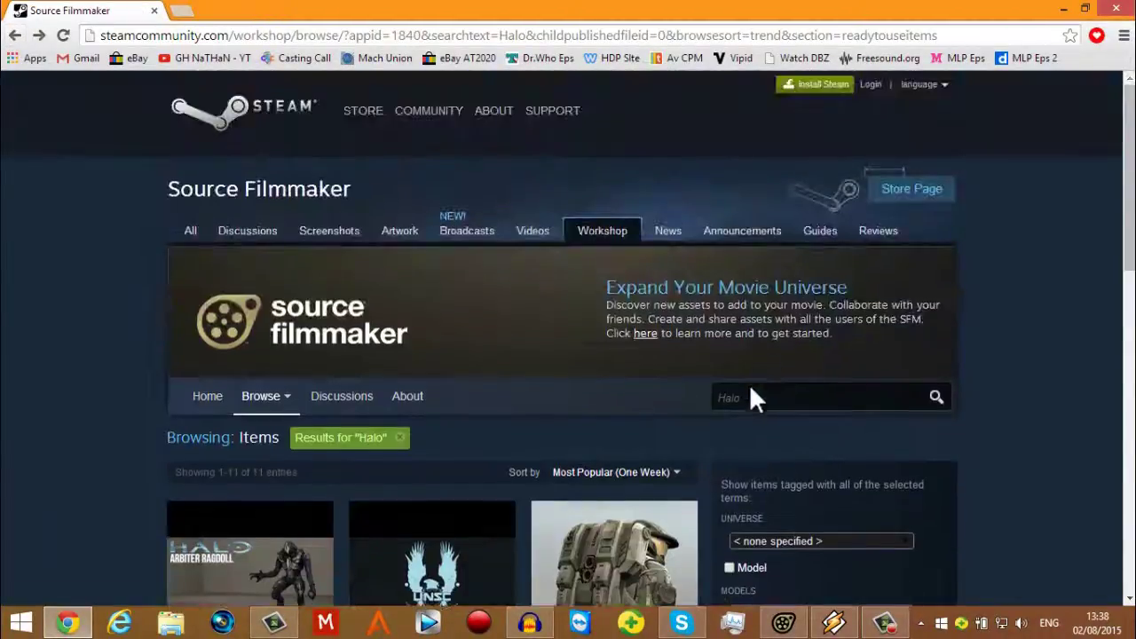
{"action": "type", "text": "color"}
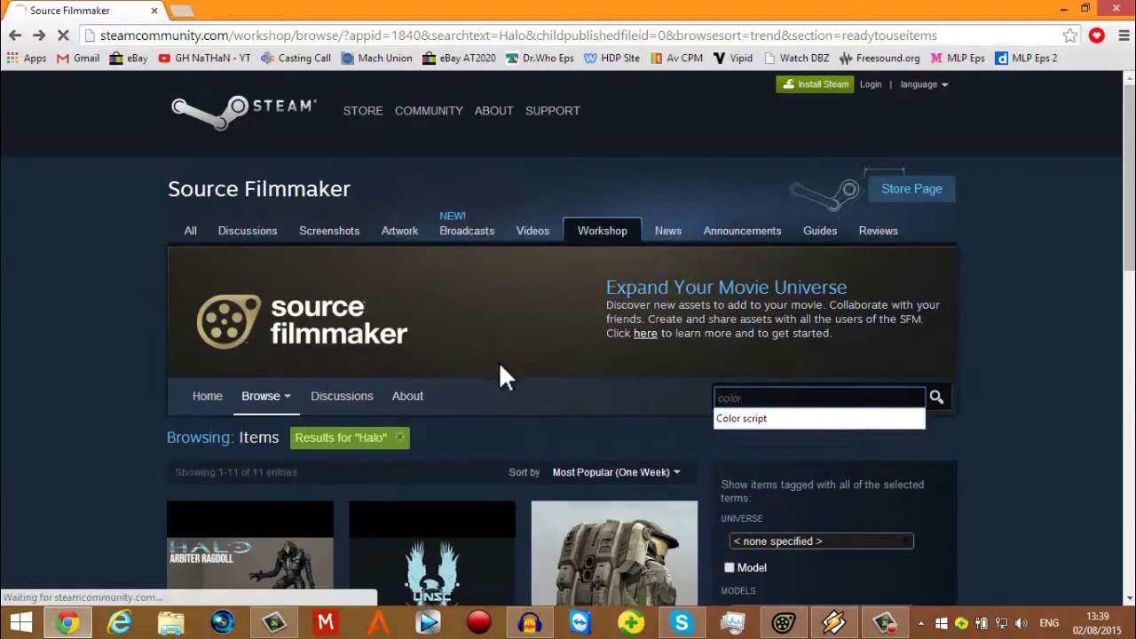
{"action": "key", "text": "Return"}
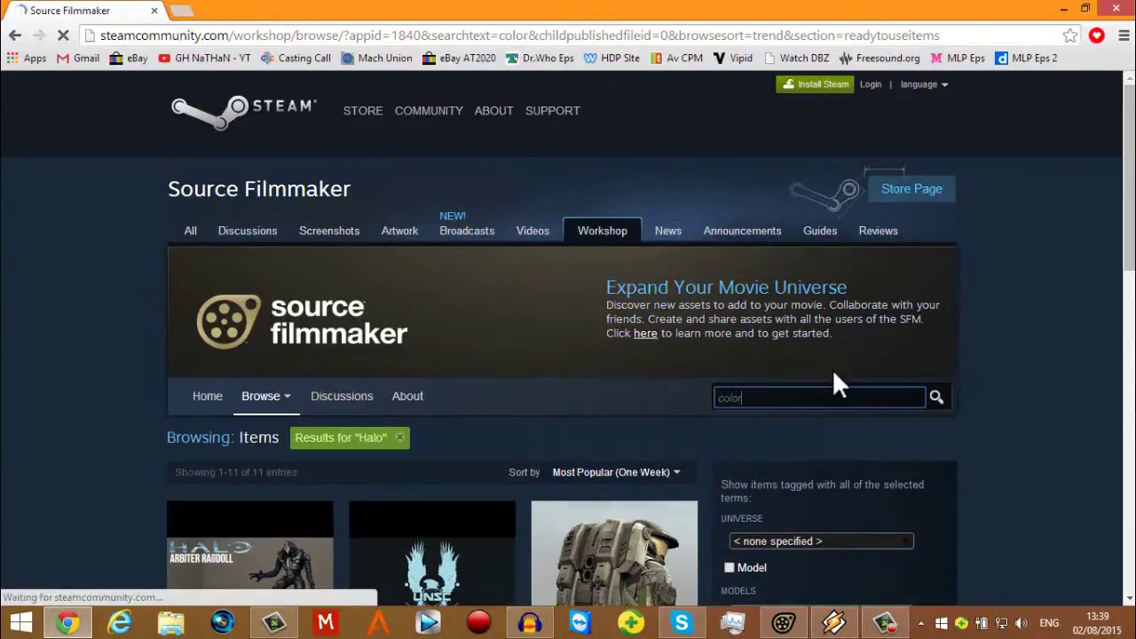
{"action": "scroll", "coordinate": [422, 341], "scroll_direction": "down", "scroll_amount": 5}
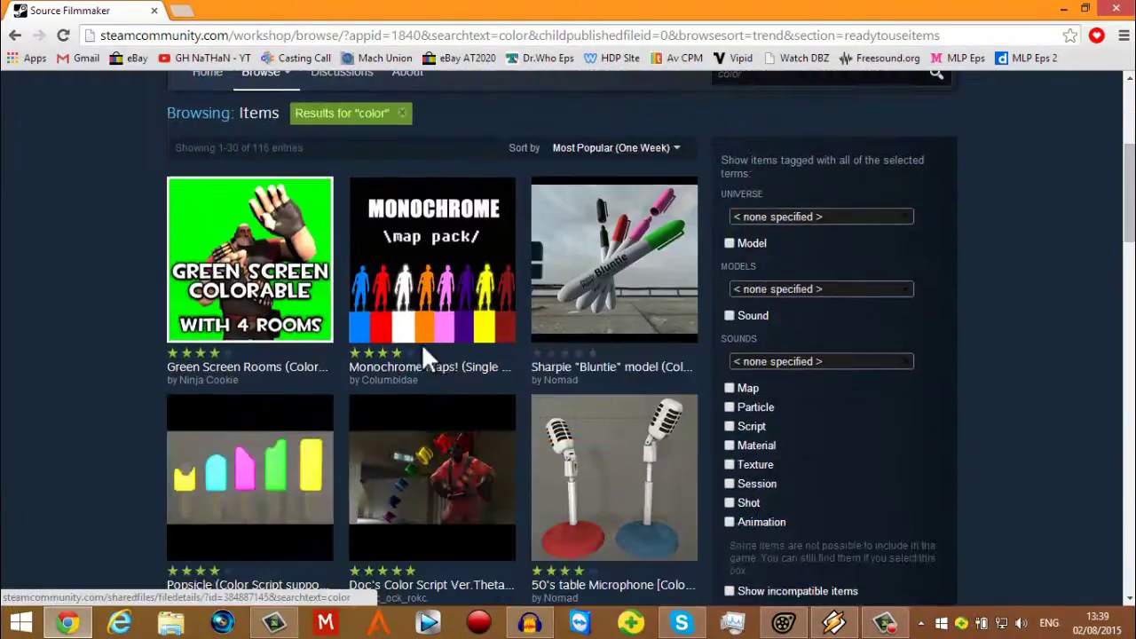
{"action": "scroll", "coordinate": [506, 282], "scroll_direction": "down", "scroll_amount": 6}
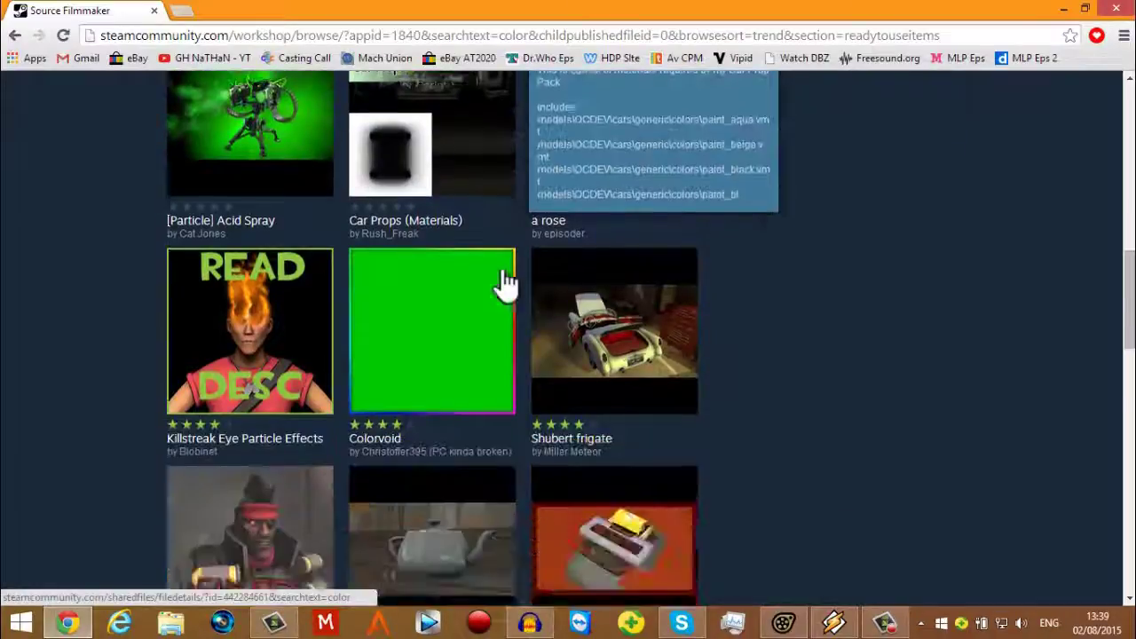
{"action": "scroll", "coordinate": [502, 275], "scroll_direction": "up", "scroll_amount": 11}
{"action": "scroll", "coordinate": [500, 268], "scroll_direction": "up", "scroll_amount": 3}
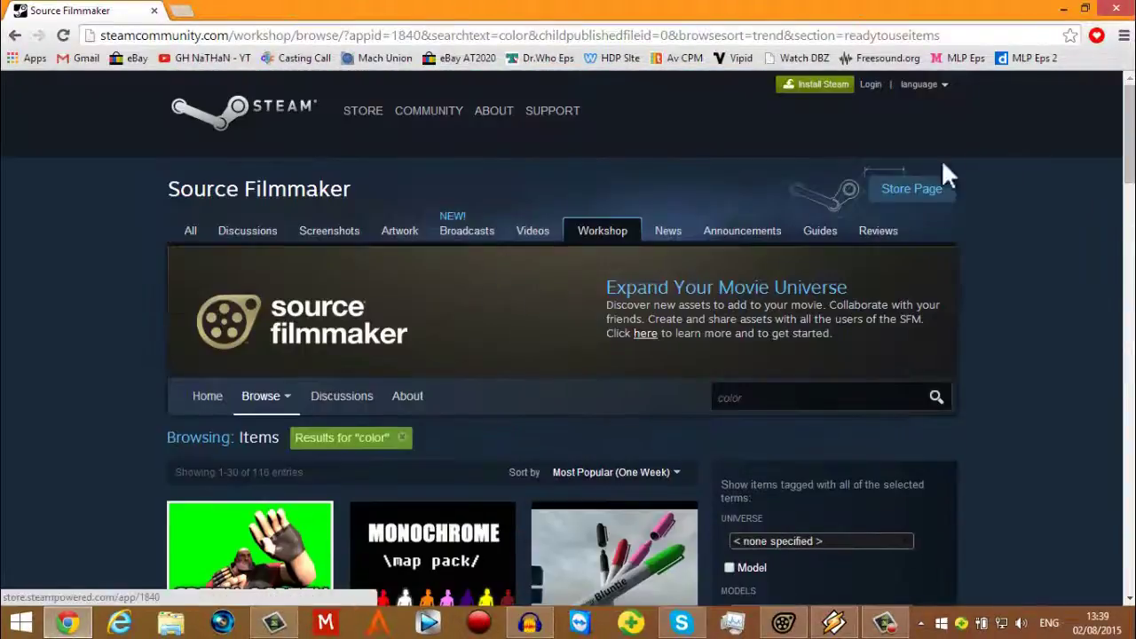
Step: Search the Workshop for "color script" and look through the items for Doc's Color Script
{"action": "left_click", "coordinate": [780, 399]}
{"action": "type", "text": "p"}
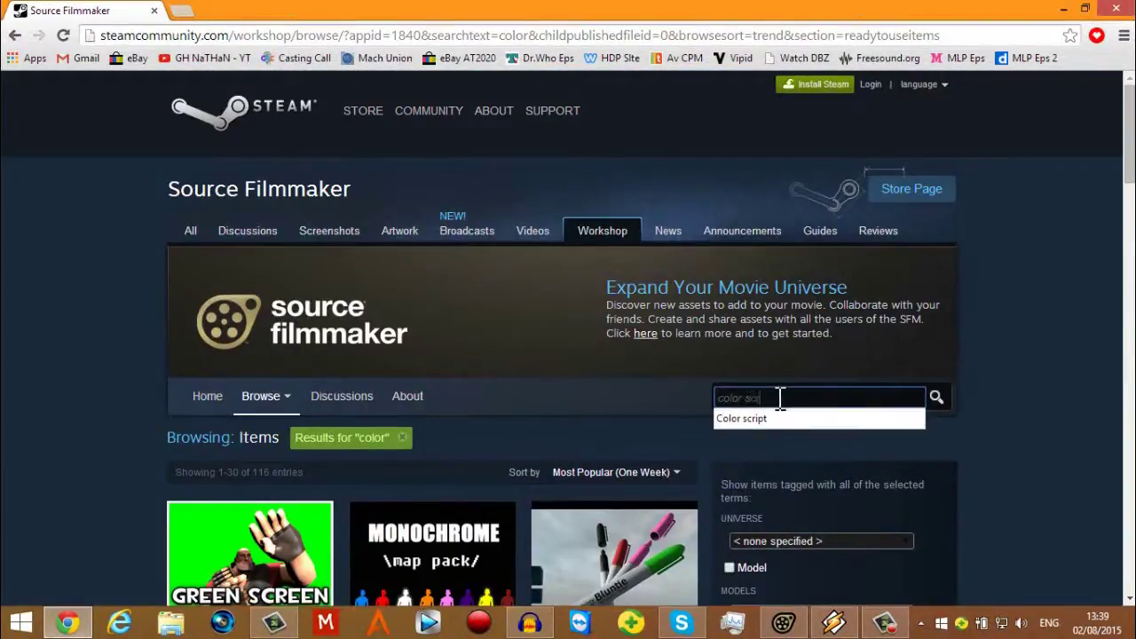
{"action": "type", "text": "cript"}
{"action": "key", "text": "Return"}
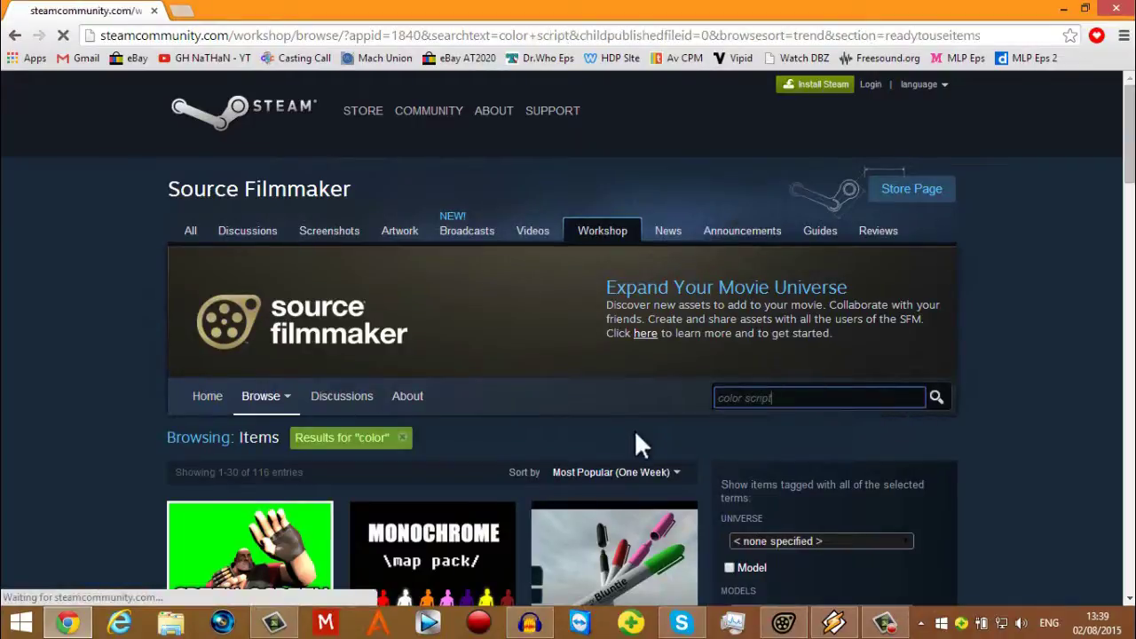
{"action": "scroll", "coordinate": [595, 457], "scroll_direction": "down", "scroll_amount": 3}
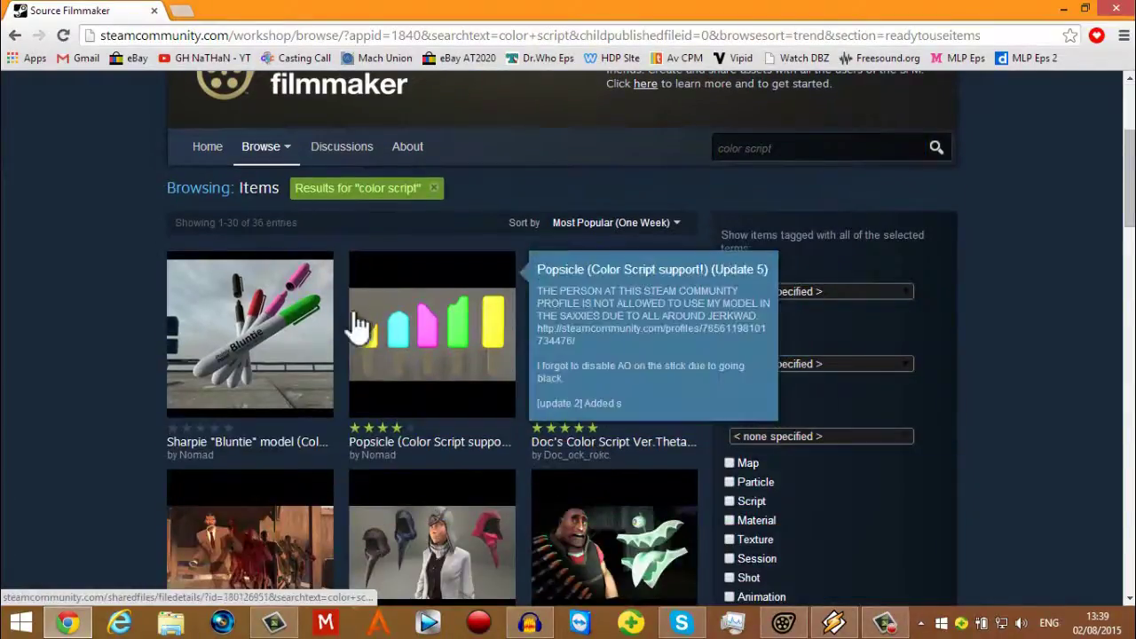
{"action": "scroll", "coordinate": [405, 372], "scroll_direction": "down", "scroll_amount": 2}
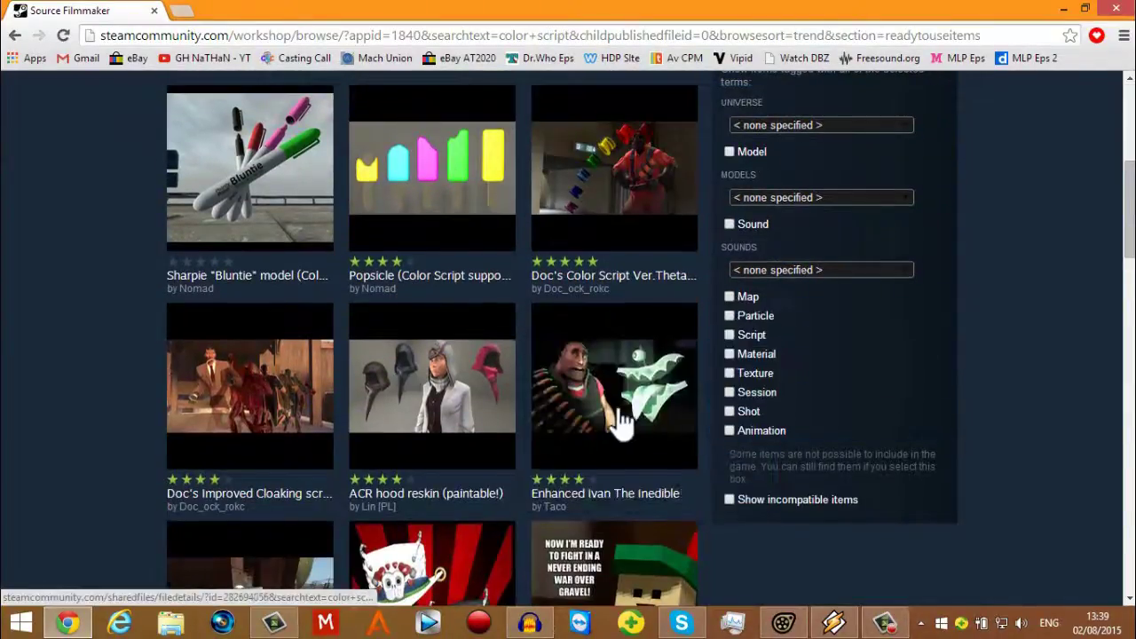
Step: Open the Doc's Color Script Ver.Theta Workshop page and view its subscription section
{"action": "left_click", "coordinate": [632, 218]}
{"action": "scroll", "coordinate": [603, 355], "scroll_direction": "down", "scroll_amount": 4}
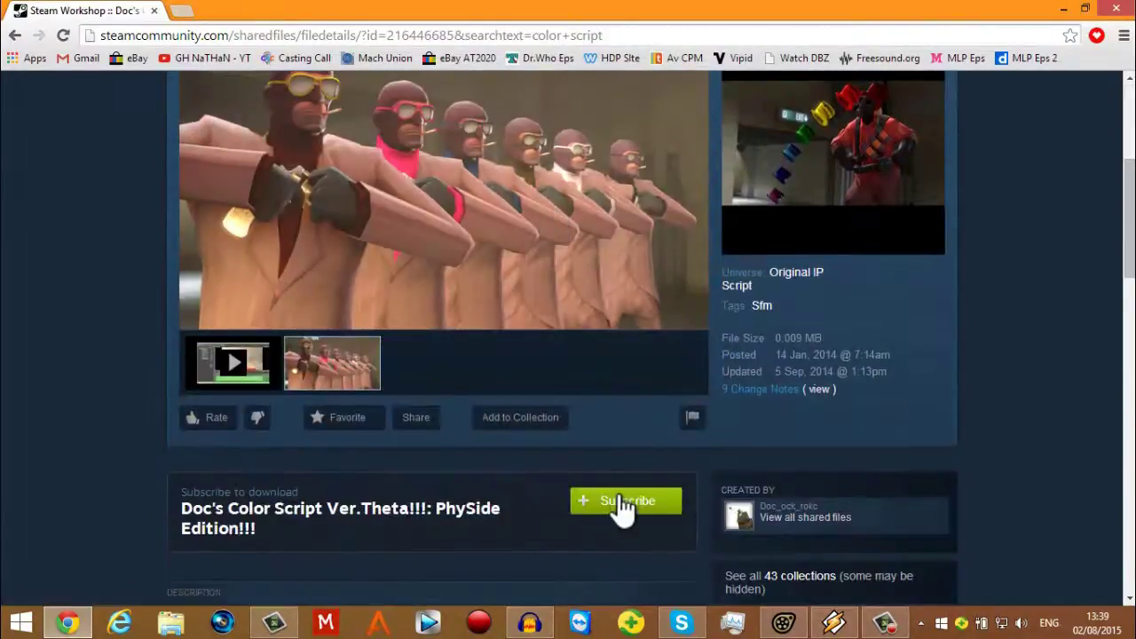
{"action": "scroll", "coordinate": [586, 461], "scroll_direction": "up", "scroll_amount": 1}
Step: Switch back to Source Filmmaker and color male021's armor black with a preset from the setup_modelcoloring_theta_pyside rig script
{"action": "left_click", "coordinate": [784, 624]}
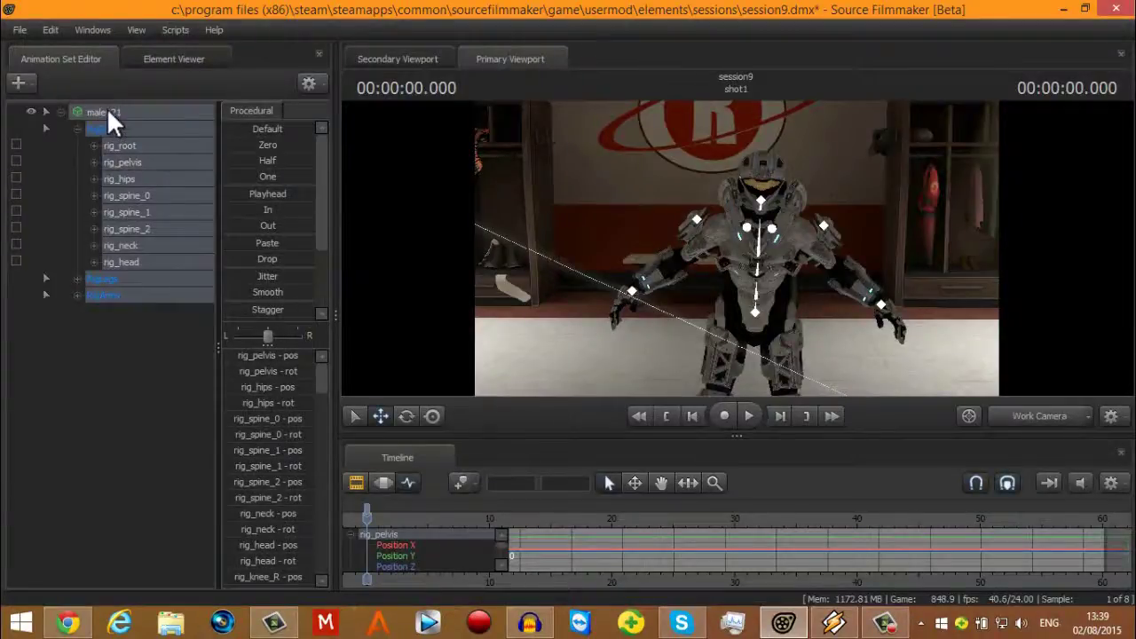
{"action": "right_click", "coordinate": [107, 112]}
{"action": "mouse_move", "coordinate": [209, 289]}
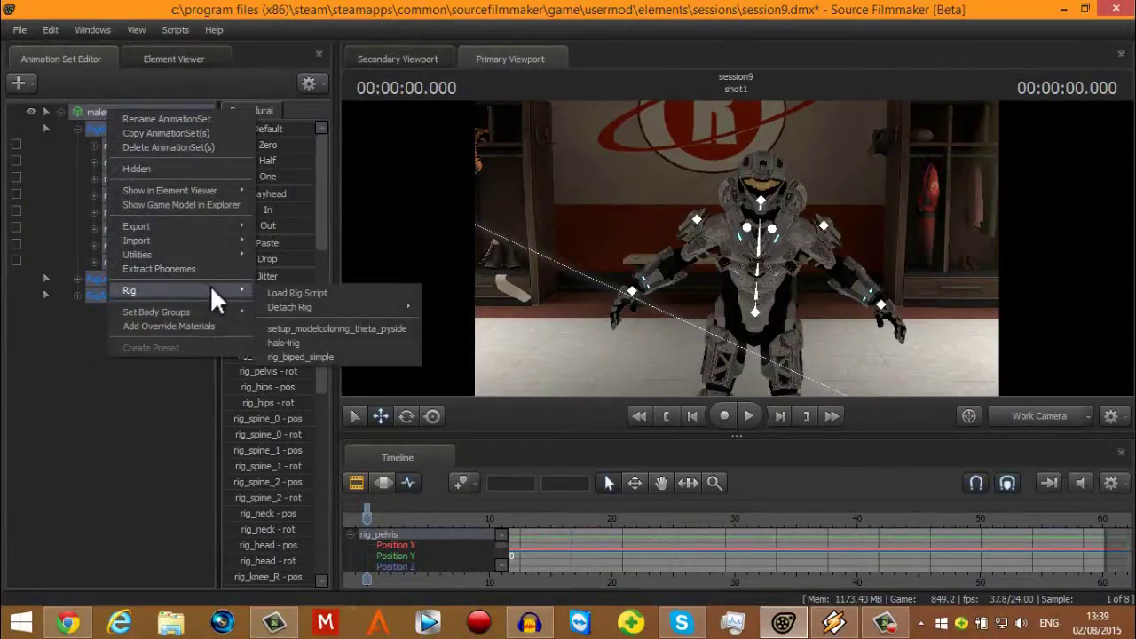
{"action": "left_click", "coordinate": [342, 329]}
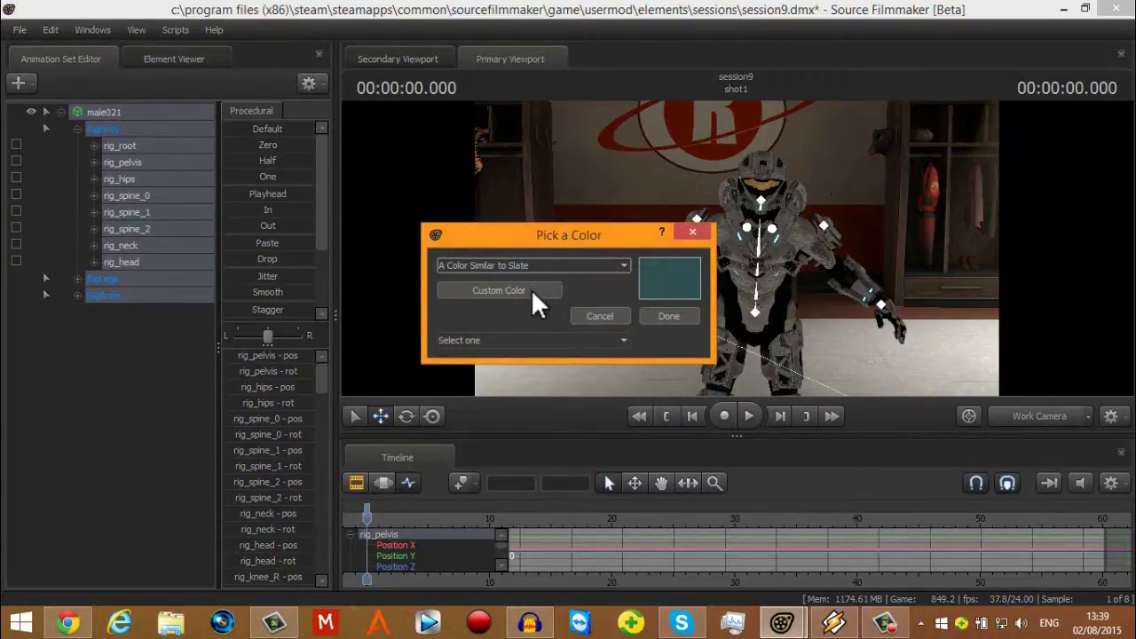
{"action": "left_click", "coordinate": [521, 267]}
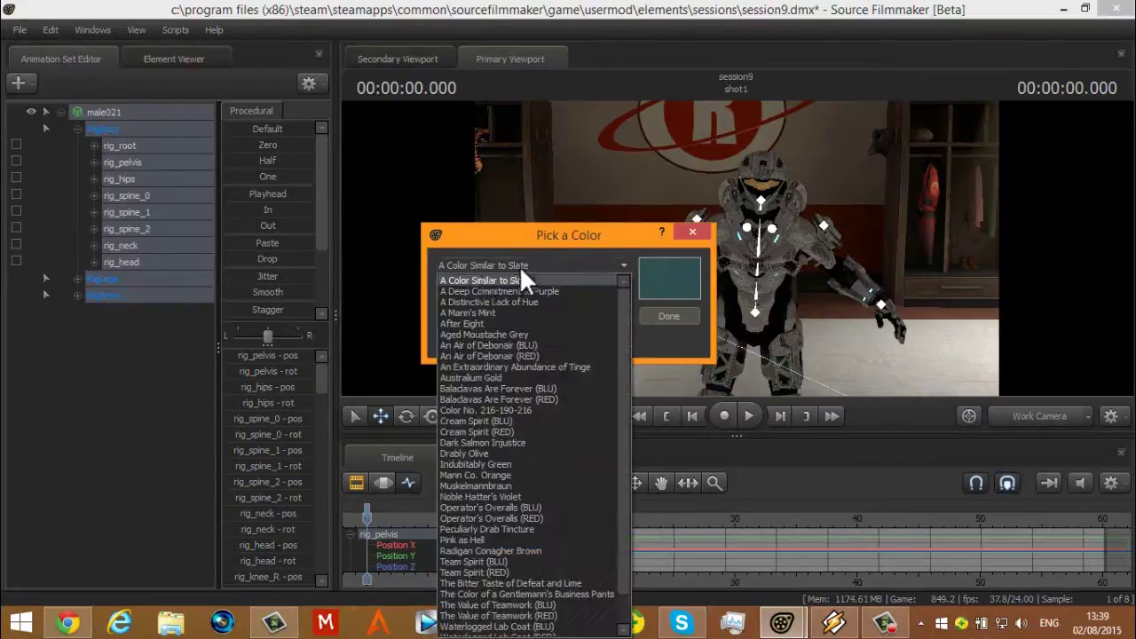
{"action": "left_click", "coordinate": [497, 334]}
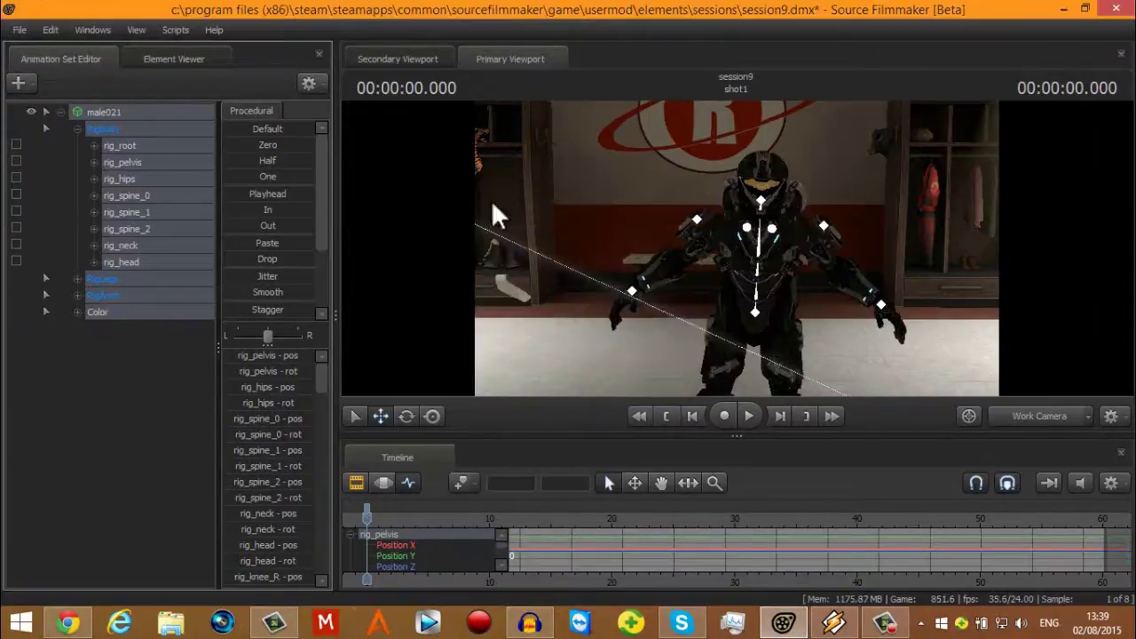
Step: Recolor male021's armor with a custom magenta color through the setup_modelcoloring_theta_pyside rig script
{"action": "right_click", "coordinate": [113, 112]}
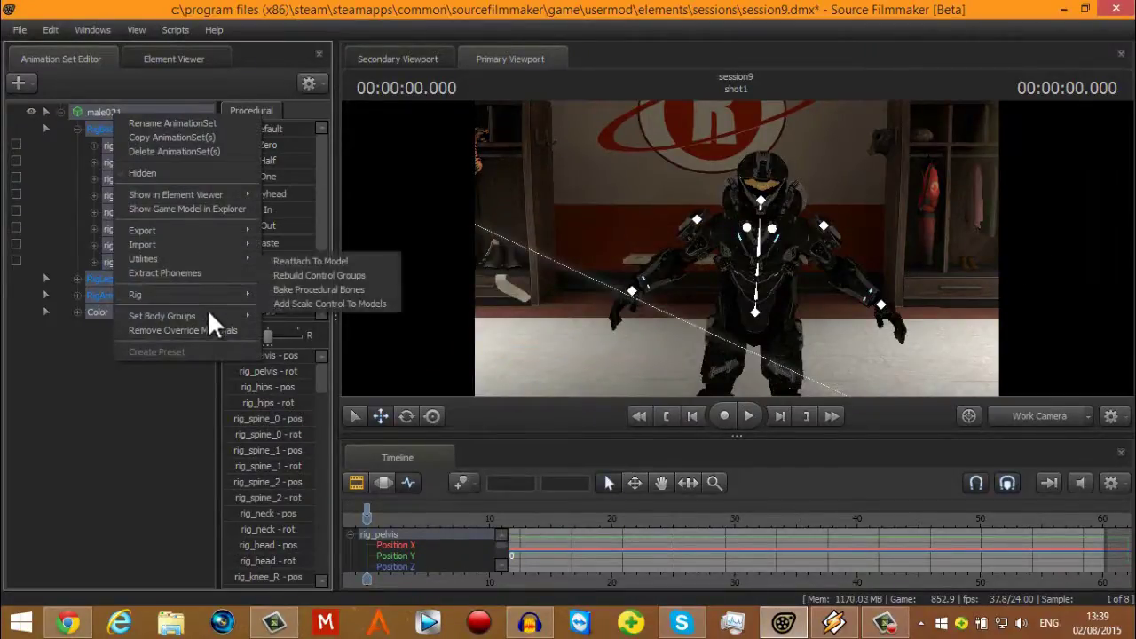
{"action": "mouse_move", "coordinate": [215, 318]}
{"action": "mouse_move", "coordinate": [223, 291]}
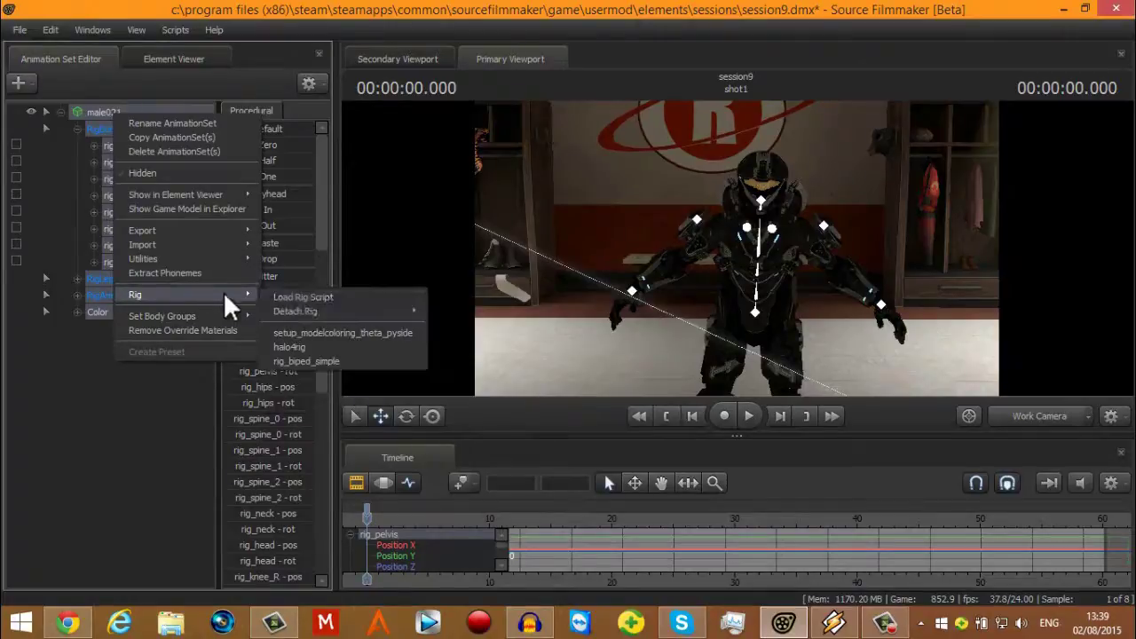
{"action": "left_click", "coordinate": [319, 326]}
{"action": "left_click", "coordinate": [509, 296]}
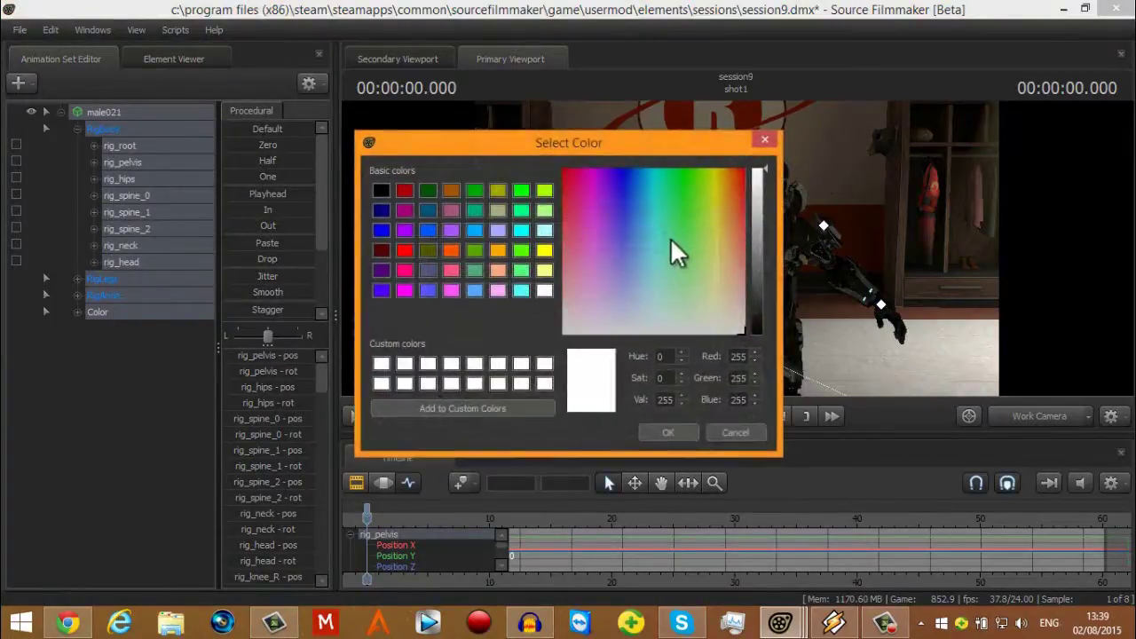
{"action": "left_click", "coordinate": [697, 207]}
{"action": "left_click", "coordinate": [591, 173]}
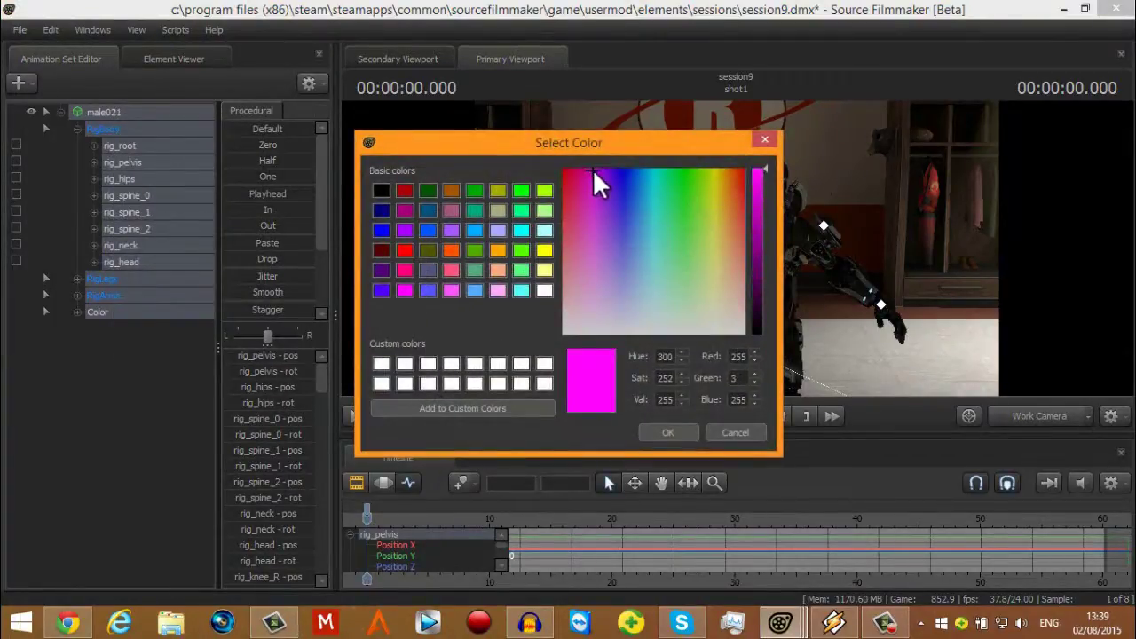
{"action": "left_click_drag", "start_coordinate": [590, 178], "coordinate": [592, 219]}
{"action": "left_click", "coordinate": [669, 432]}
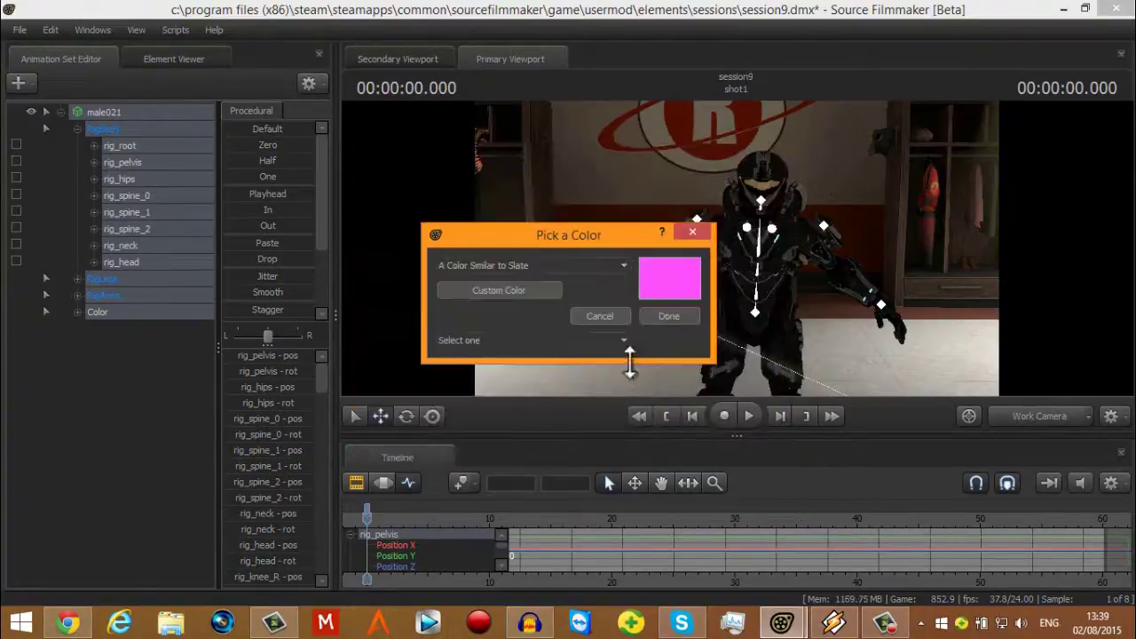
{"action": "left_click", "coordinate": [670, 318]}
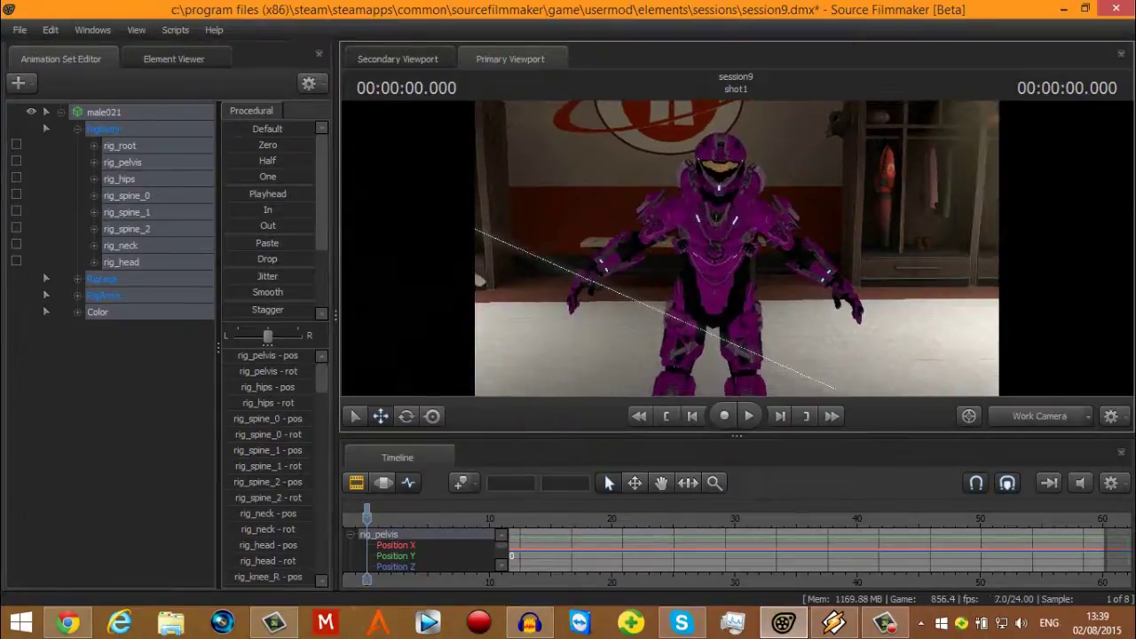
Step: Lower male021's rig_hand_R control beside the body and rotate the hand
{"action": "mouse_move", "coordinate": [737, 249]}
{"action": "left_mouse_down"}
{"action": "mouse_move", "coordinate": [710, 205]}
{"action": "mouse_move", "coordinate": [737, 243]}
{"action": "left_mouse_up"}
{"action": "key", "text": "s"}
{"action": "key", "text": "w"}
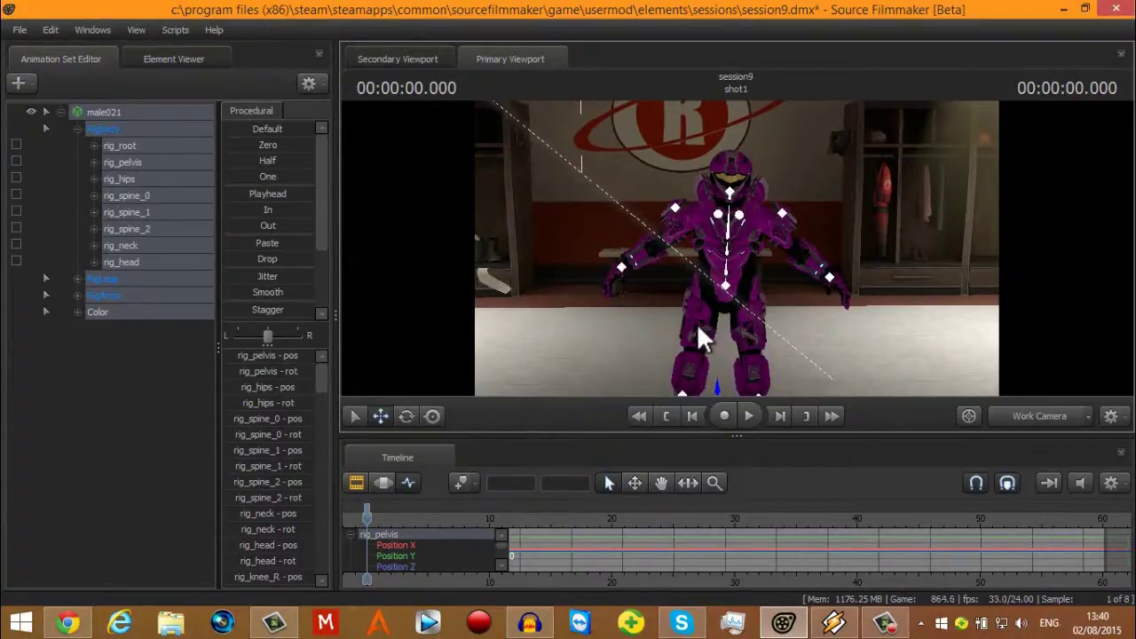
{"action": "left_click", "coordinate": [622, 267]}
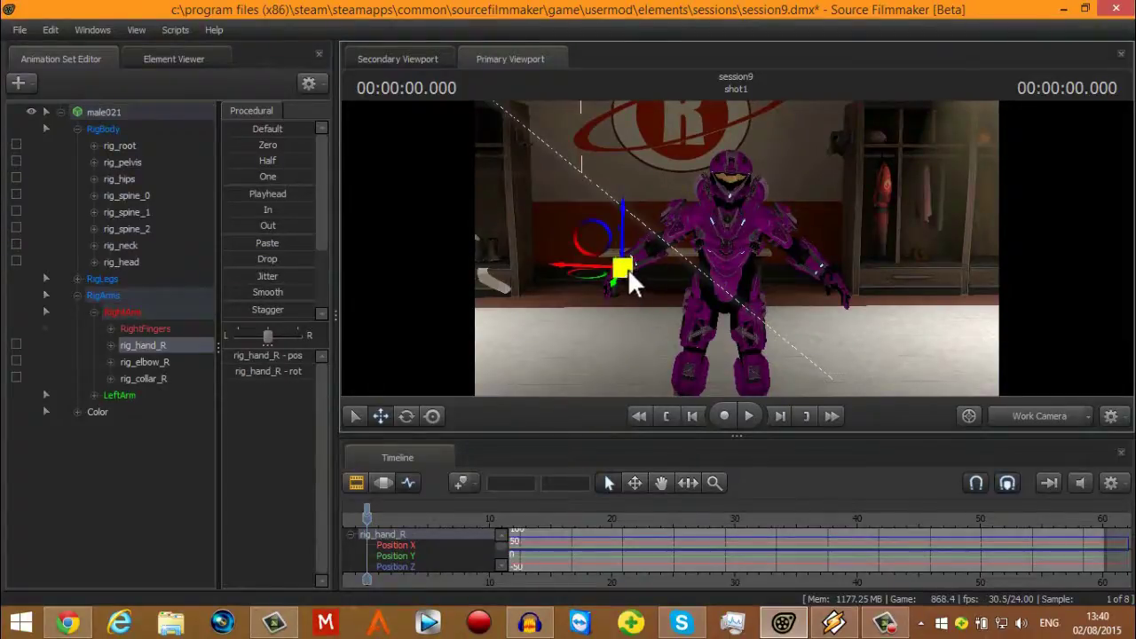
{"action": "left_click_drag", "start_coordinate": [627, 268], "coordinate": [591, 287]}
{"action": "left_click", "coordinate": [405, 415]}
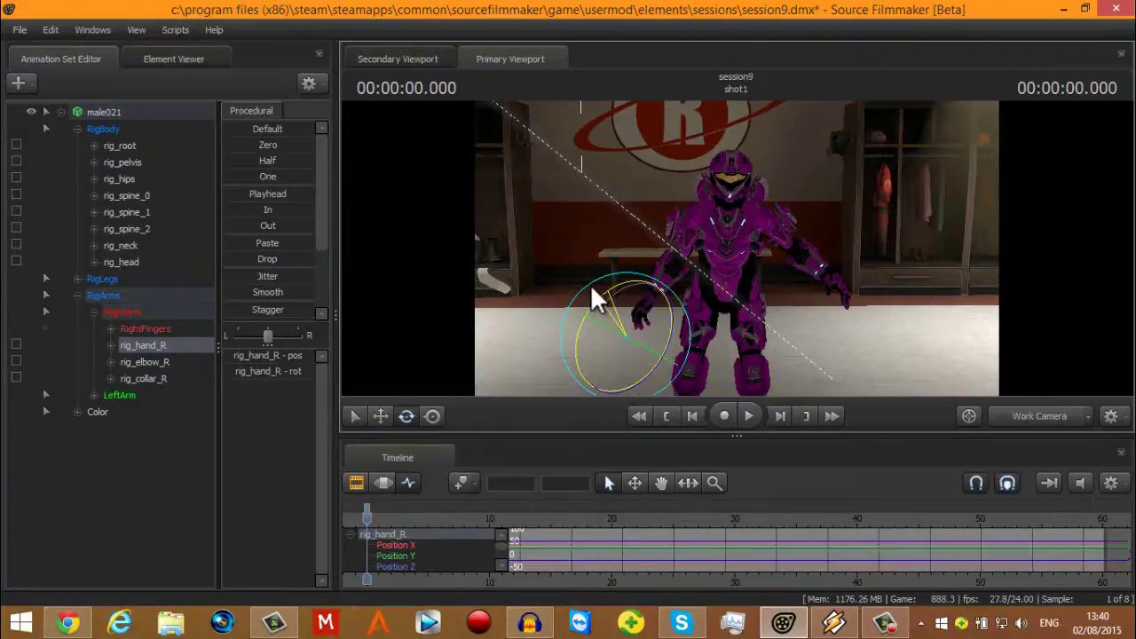
{"action": "left_click_drag", "start_coordinate": [644, 338], "coordinate": [814, 341]}
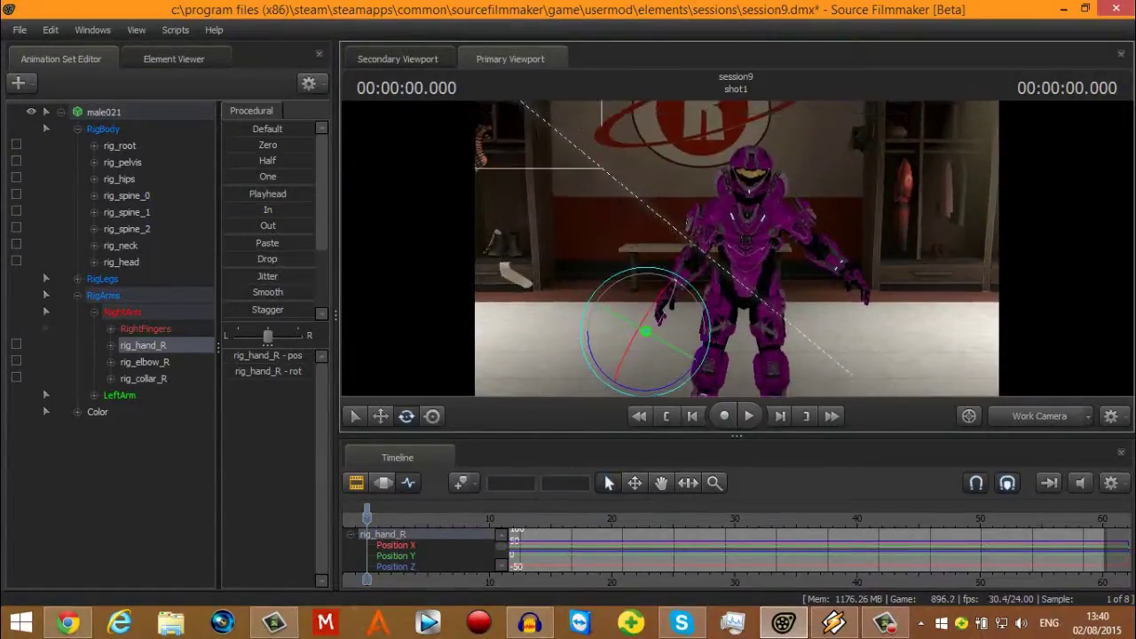
Step: Create an animation set for a new light and select light1 to locate it in the scene
{"action": "left_click", "coordinate": [17, 80]}
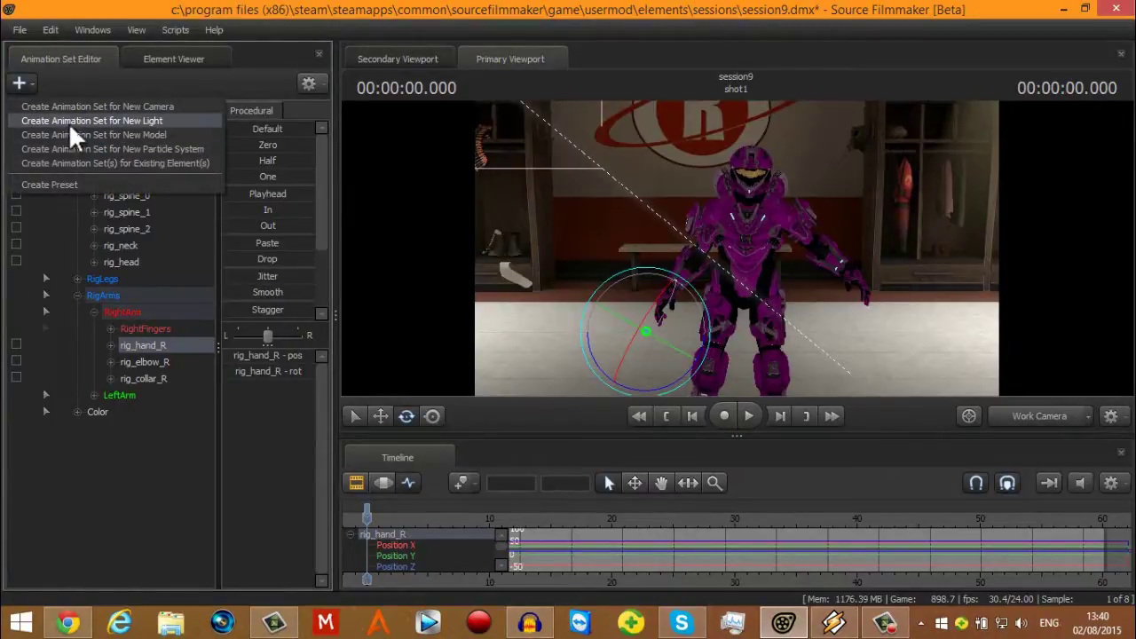
{"action": "left_click", "coordinate": [156, 119]}
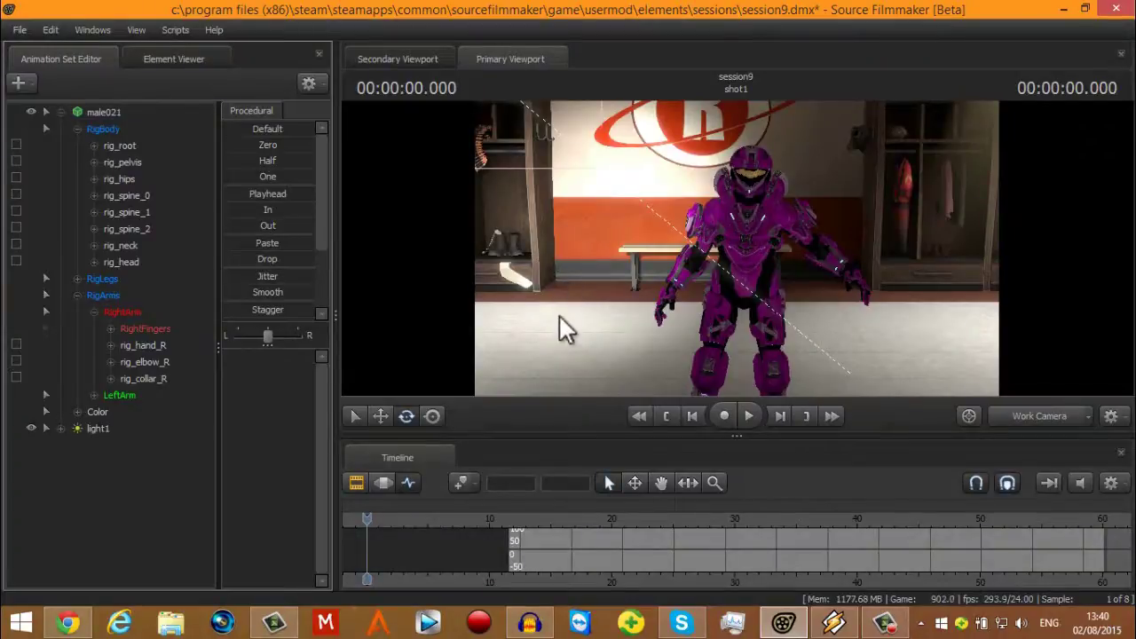
{"action": "left_click_drag", "start_coordinate": [560, 317], "coordinate": [737, 236]}
{"action": "key", "text": "s"}
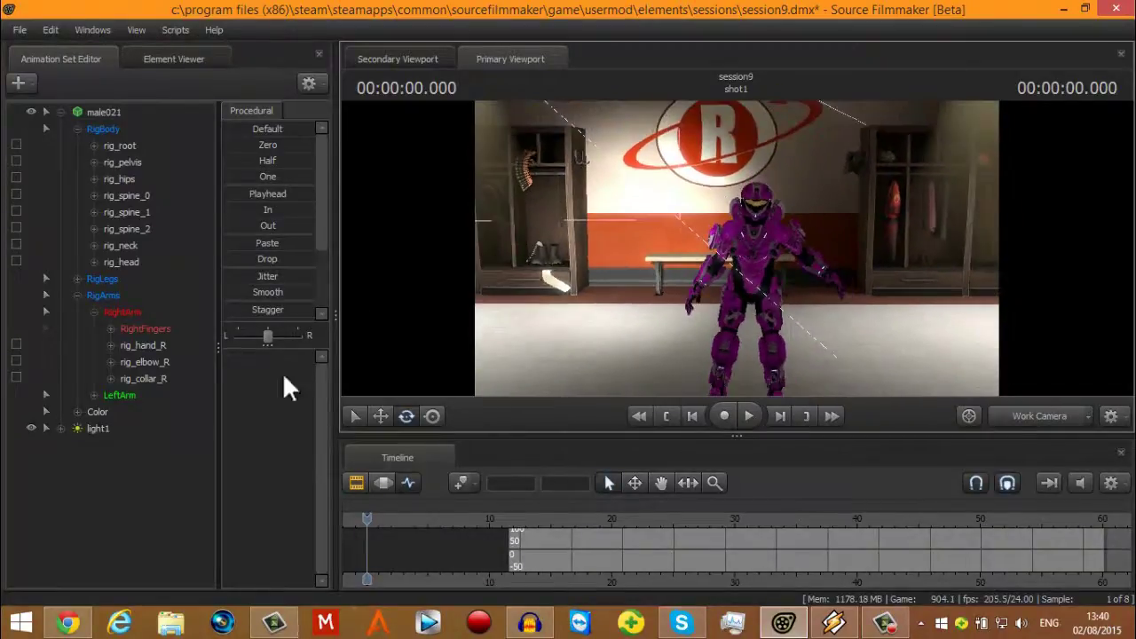
{"action": "left_click", "coordinate": [98, 429]}
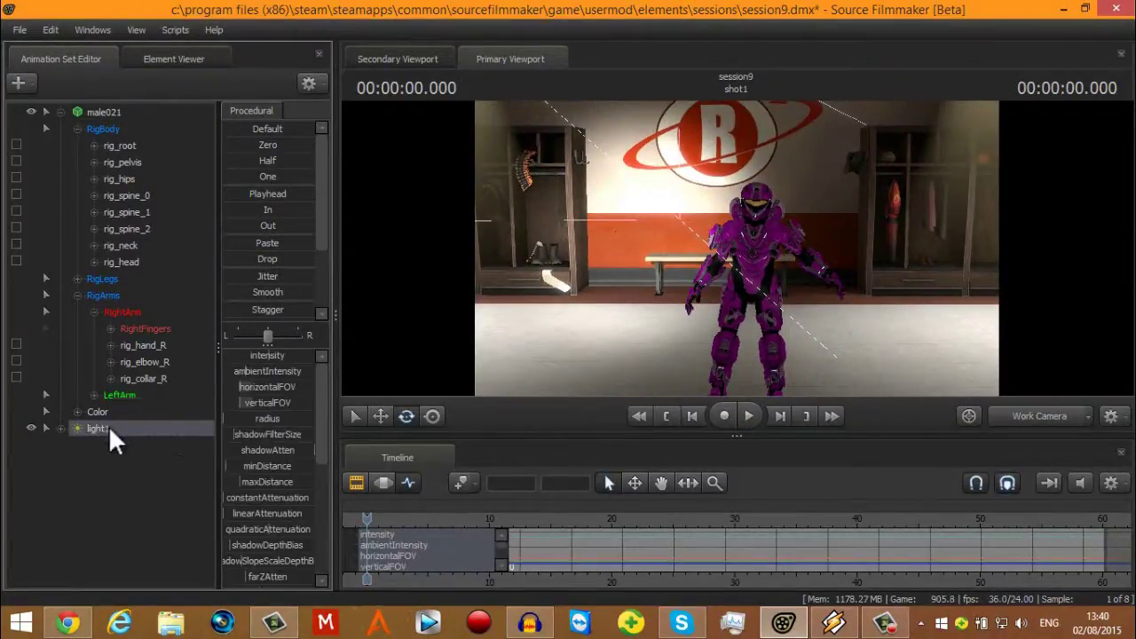
{"action": "left_click_drag", "start_coordinate": [599, 373], "coordinate": [599, 373]}
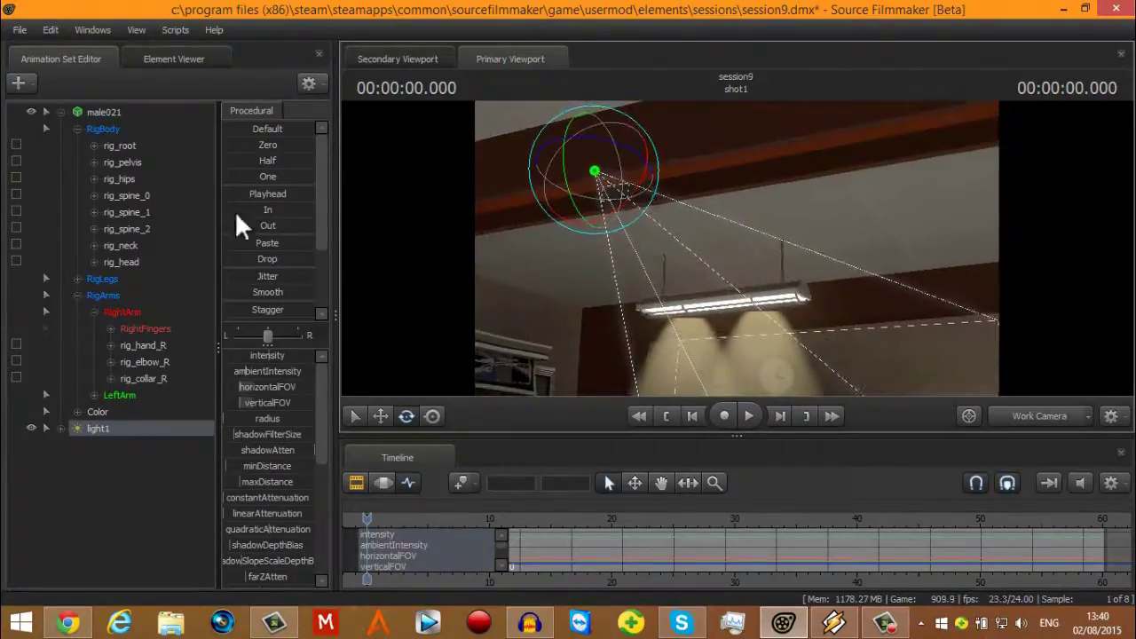
Step: Select light1 and adjust its position in front of male021 with the Move manipulator
{"action": "left_click", "coordinate": [19, 83]}
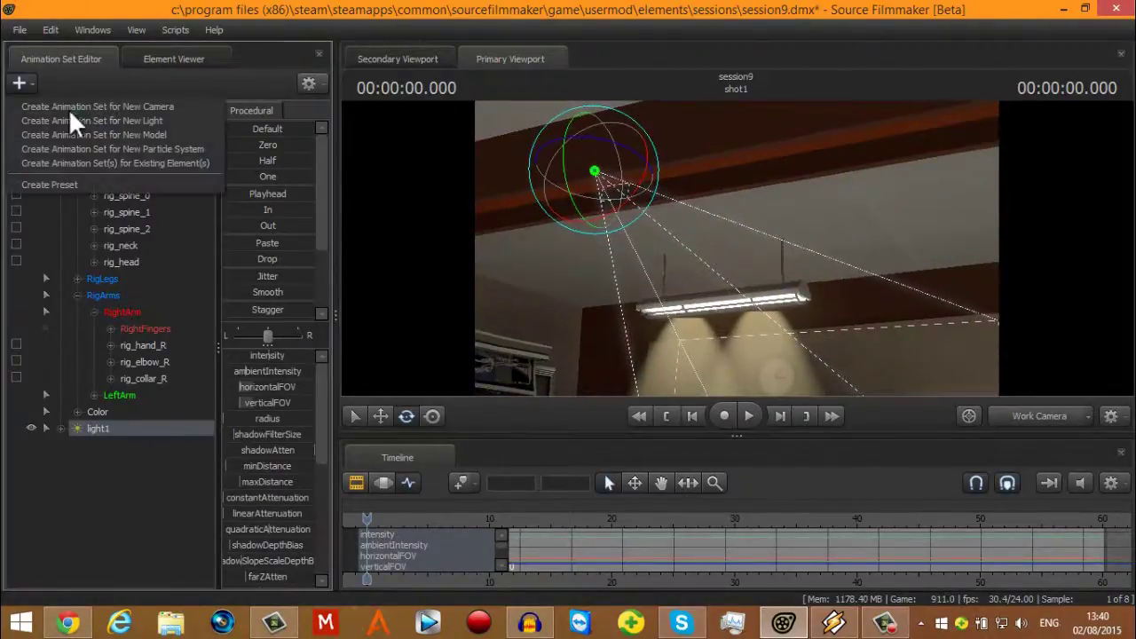
{"action": "left_click_drag", "start_coordinate": [712, 260], "coordinate": [735, 247]}
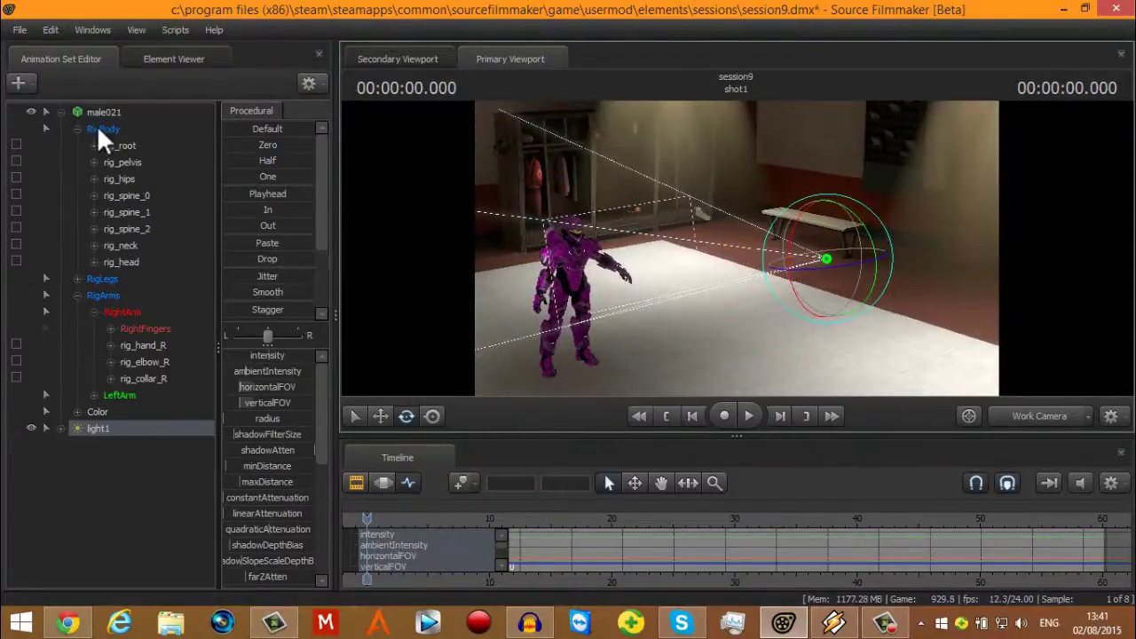
{"action": "left_click", "coordinate": [87, 412]}
{"action": "left_click", "coordinate": [95, 429]}
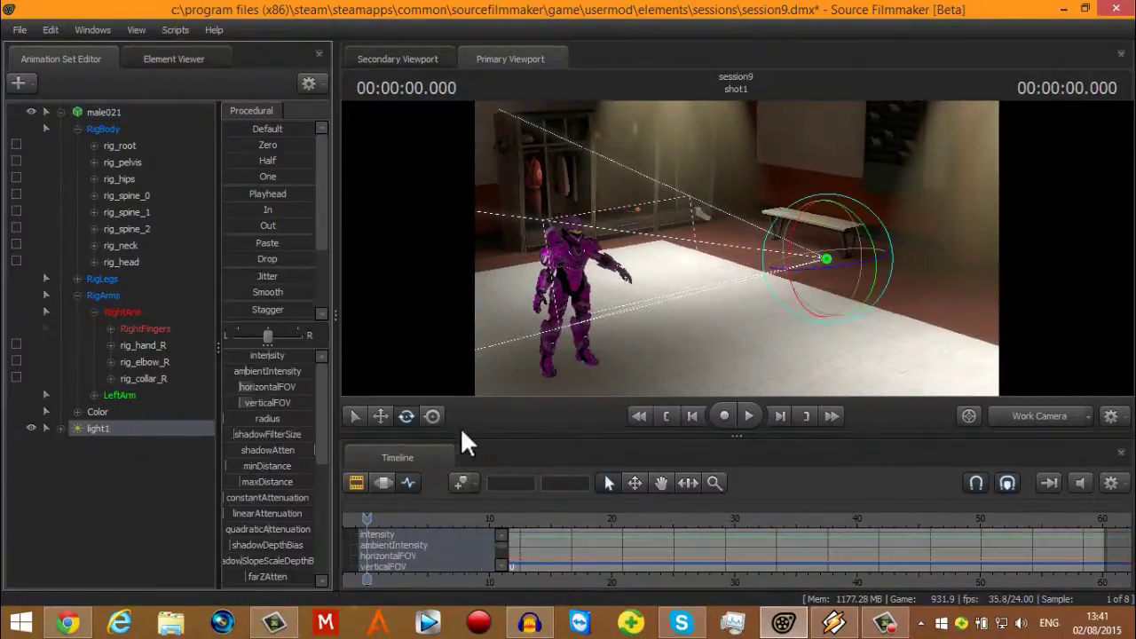
{"action": "left_click", "coordinate": [381, 416]}
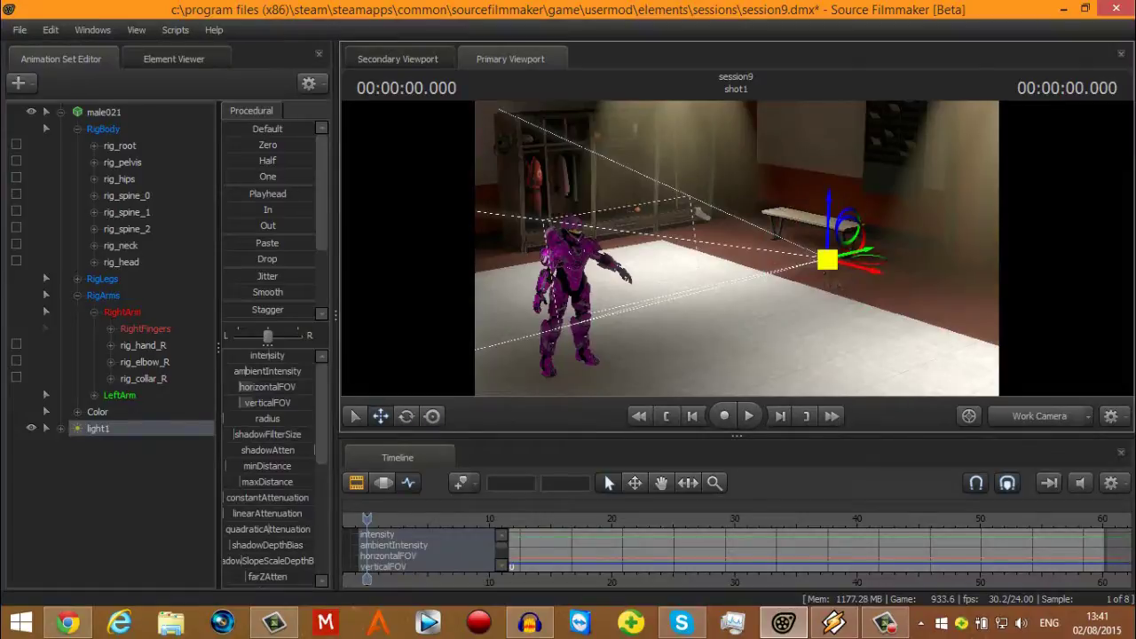
{"action": "left_click_drag", "start_coordinate": [826, 260], "coordinate": [1029, 305]}
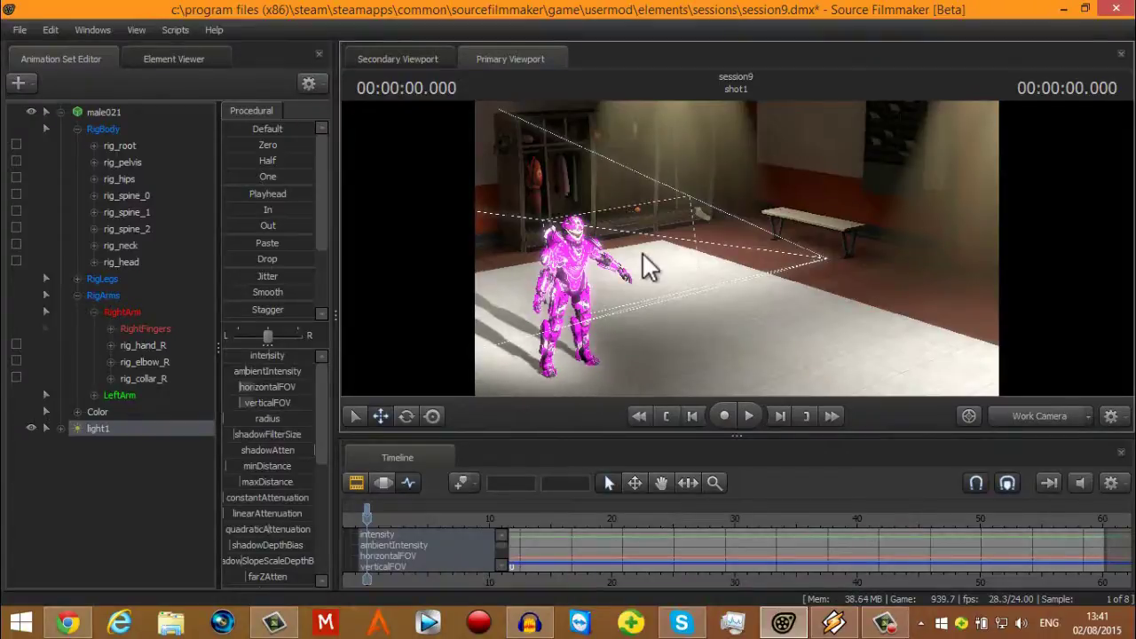
Step: Test light1's ambient intensity and reduce its intensity and quadratic attenuation to soften the light on male021
{"action": "left_click_drag", "start_coordinate": [737, 249], "coordinate": [640, 250]}
{"action": "key", "text": "w"}
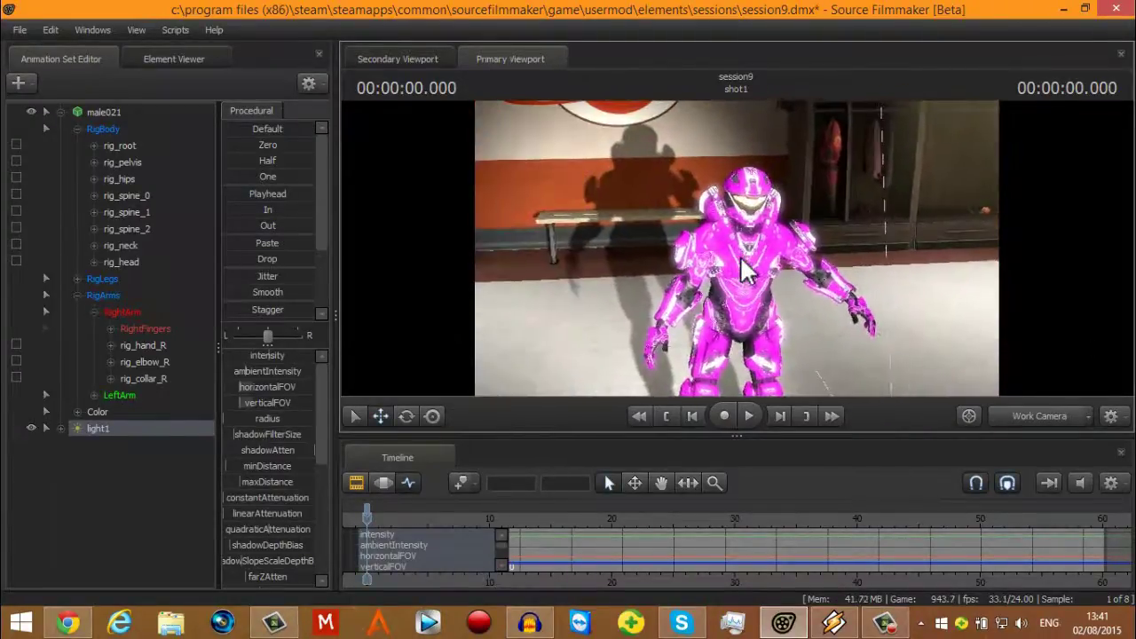
{"action": "left_click_drag", "start_coordinate": [247, 372], "coordinate": [284, 372]}
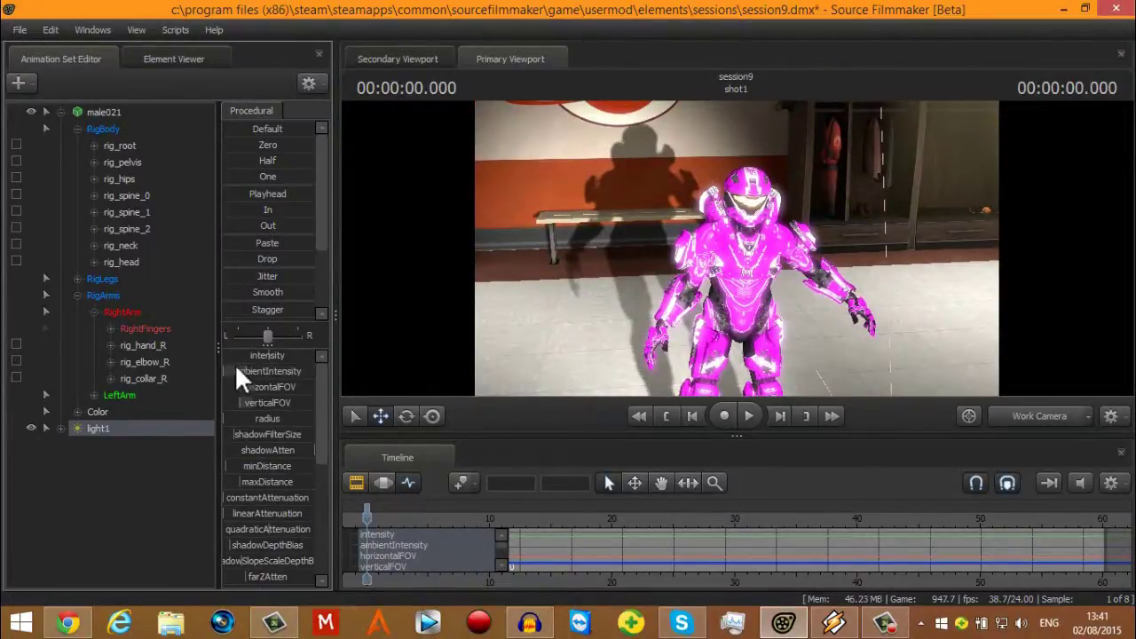
{"action": "left_click_drag", "start_coordinate": [268, 356], "coordinate": [234, 356]}
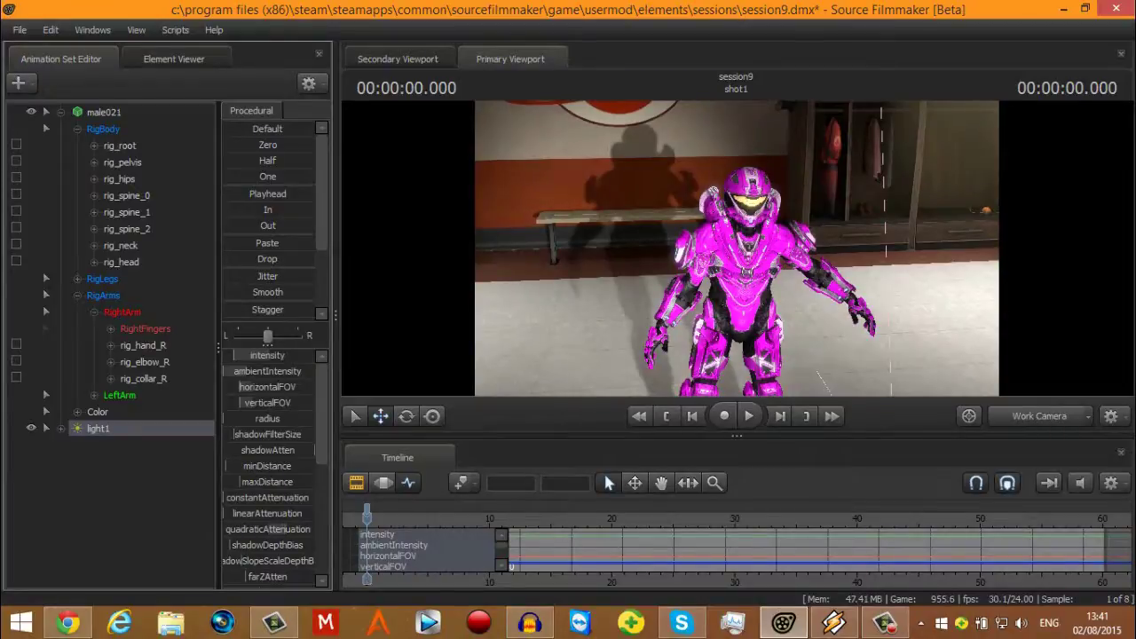
{"action": "left_click_drag", "start_coordinate": [310, 530], "coordinate": [225, 530]}
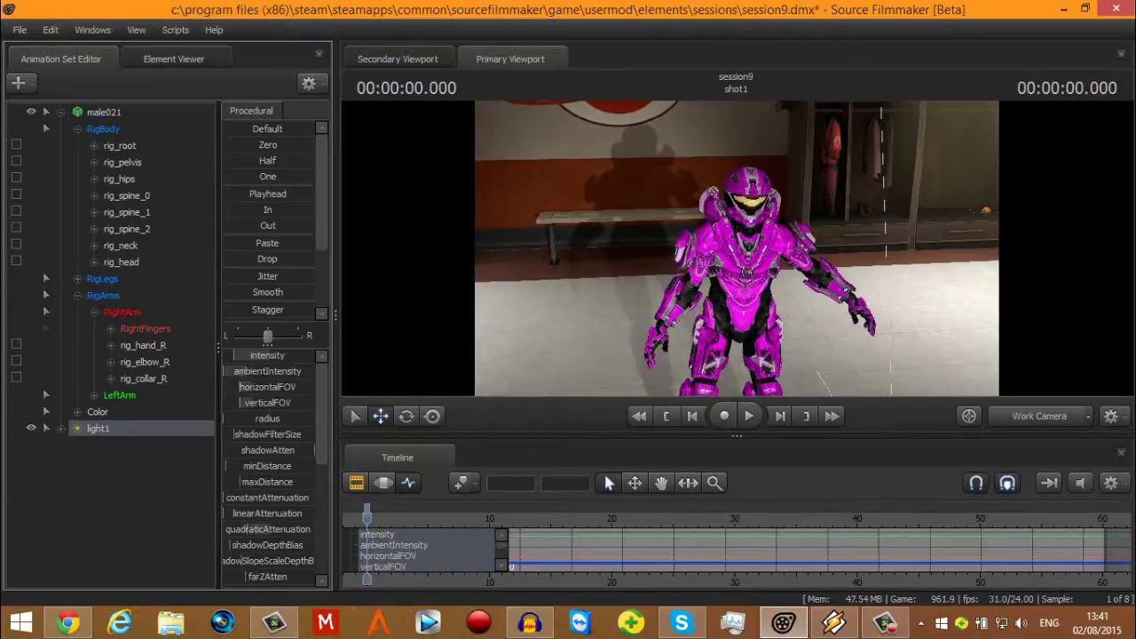
Step: Lower male021's rig_hand_L control so the left arm hangs beside the body
{"action": "mouse_move", "coordinate": [948, 307]}
{"action": "left_mouse_down"}
{"action": "mouse_move", "coordinate": [947, 390]}
{"action": "mouse_move", "coordinate": [945, 352]}
{"action": "mouse_move", "coordinate": [959, 336]}
{"action": "mouse_move", "coordinate": [949, 302]}
{"action": "mouse_move", "coordinate": [949, 314]}
{"action": "left_mouse_up"}
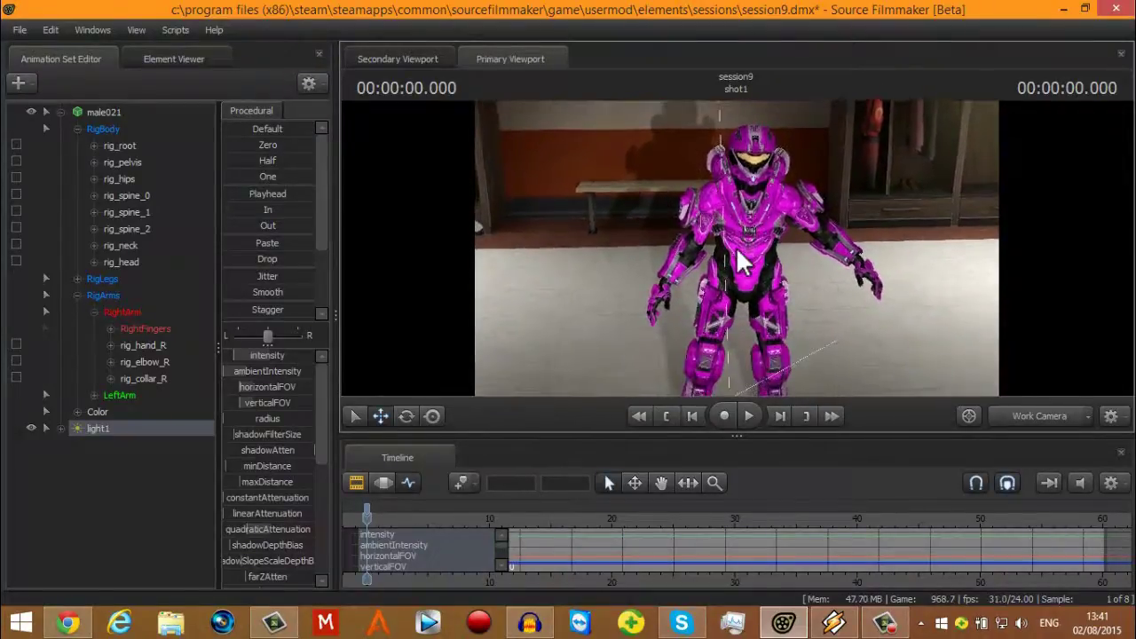
{"action": "key", "text": "ctrl"}
{"action": "left_click", "coordinate": [860, 270]}
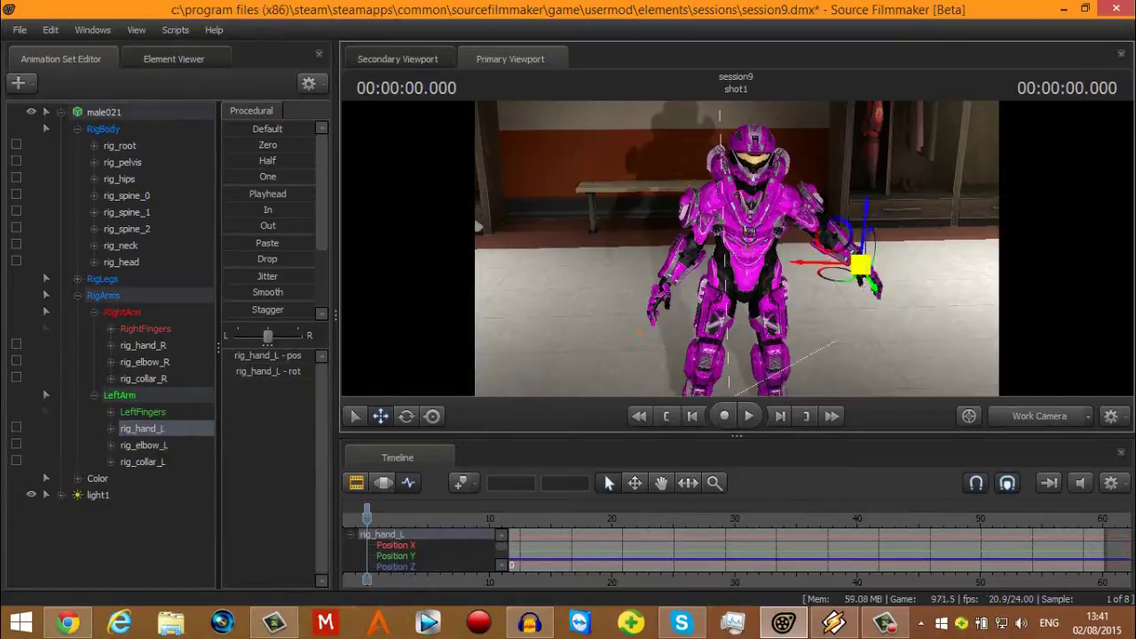
{"action": "left_click_drag", "start_coordinate": [861, 265], "coordinate": [814, 283]}
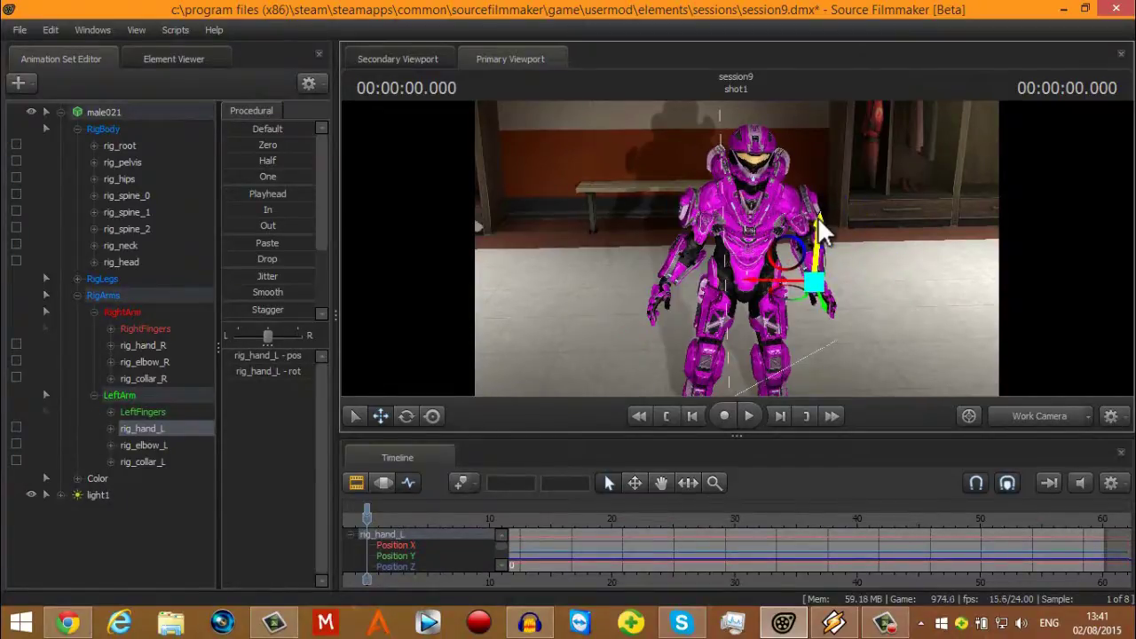
{"action": "left_click_drag", "start_coordinate": [822, 232], "coordinate": [818, 237]}
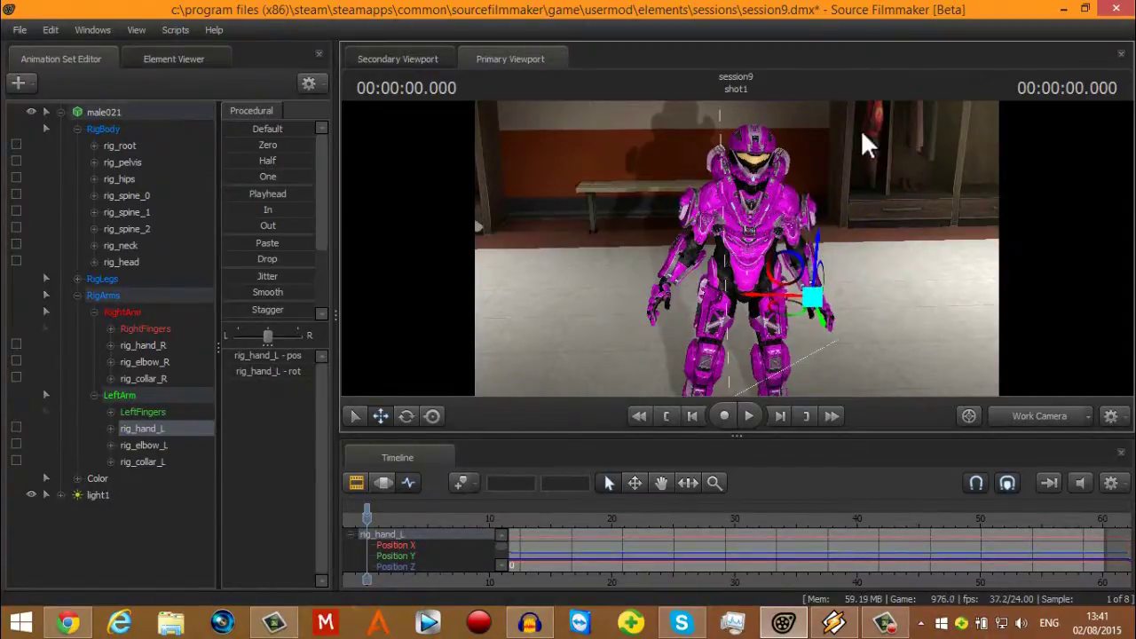
{"action": "left_click_drag", "start_coordinate": [812, 297], "coordinate": [817, 296]}
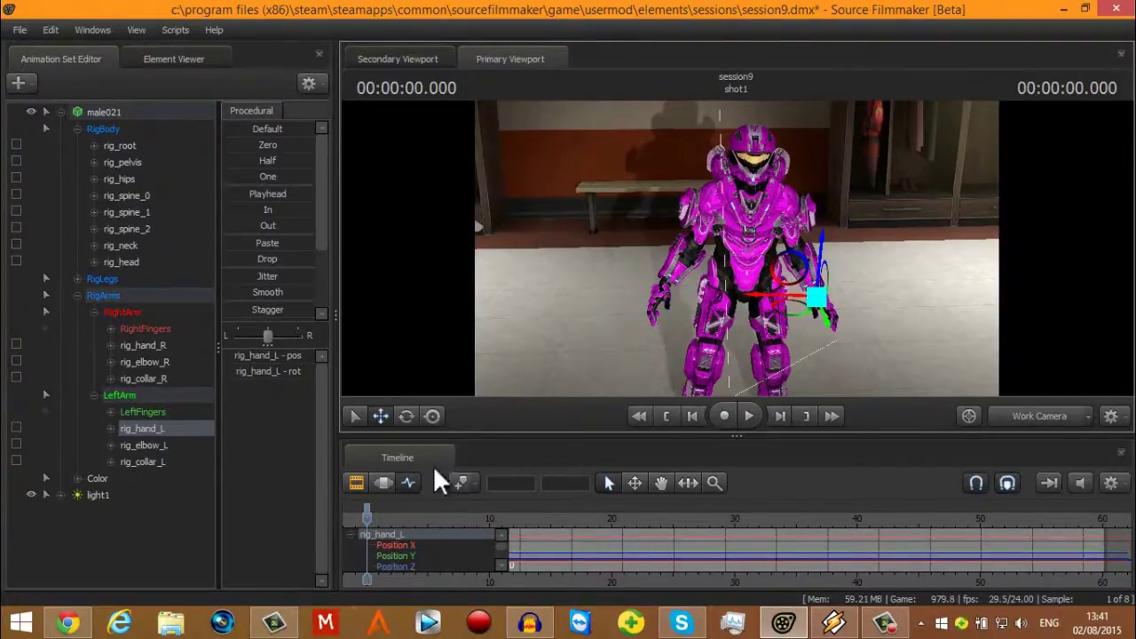
Step: Set a keyframe for rig_hand_L at frame 0 in the graph editor timeline
{"action": "scroll", "coordinate": [439, 584], "scroll_direction": "up", "scroll_amount": 5}
{"action": "left_click_drag", "start_coordinate": [440, 583], "coordinate": [649, 581]}
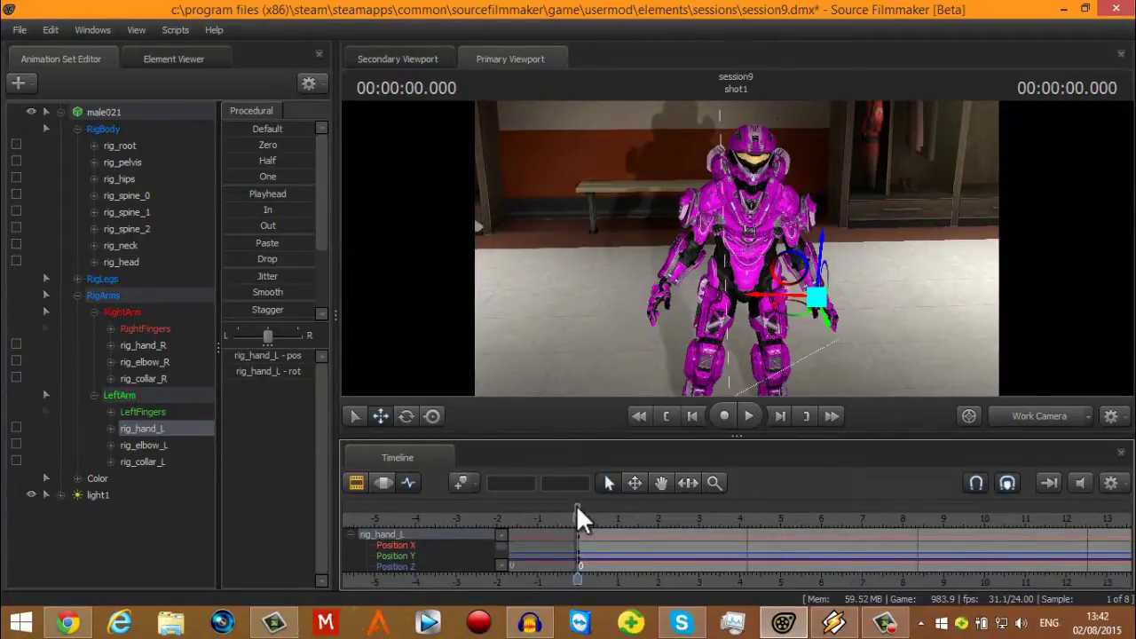
{"action": "key", "text": "m"}
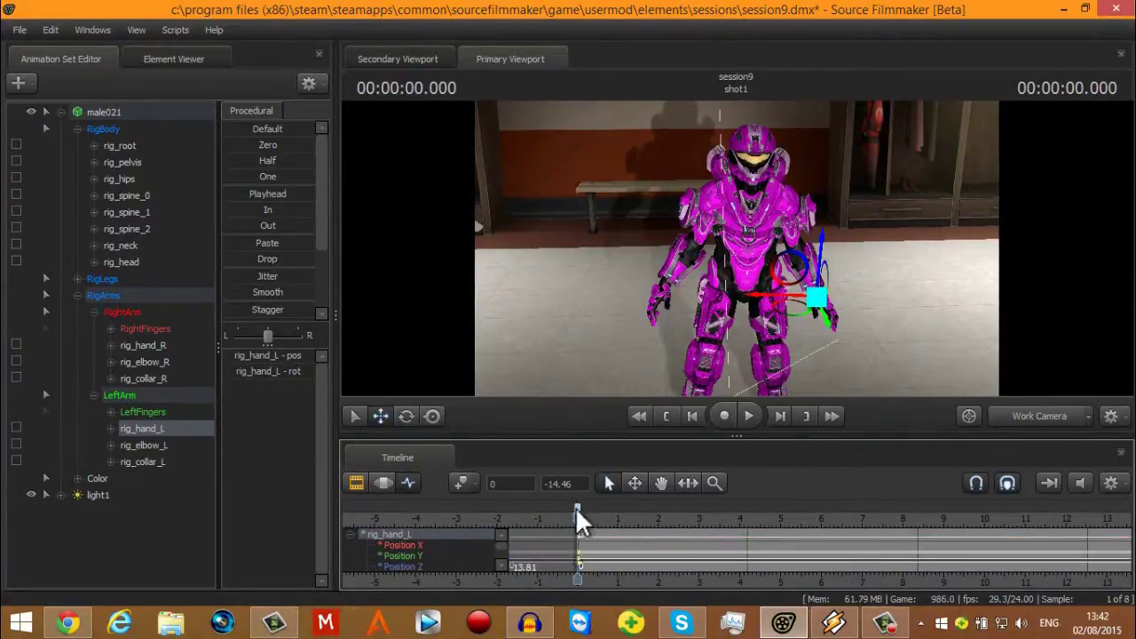
Step: Place the playhead at frame 115 and add a second keyframe for rig_hand_L there
{"action": "scroll", "coordinate": [602, 575], "scroll_direction": "down", "scroll_amount": 5}
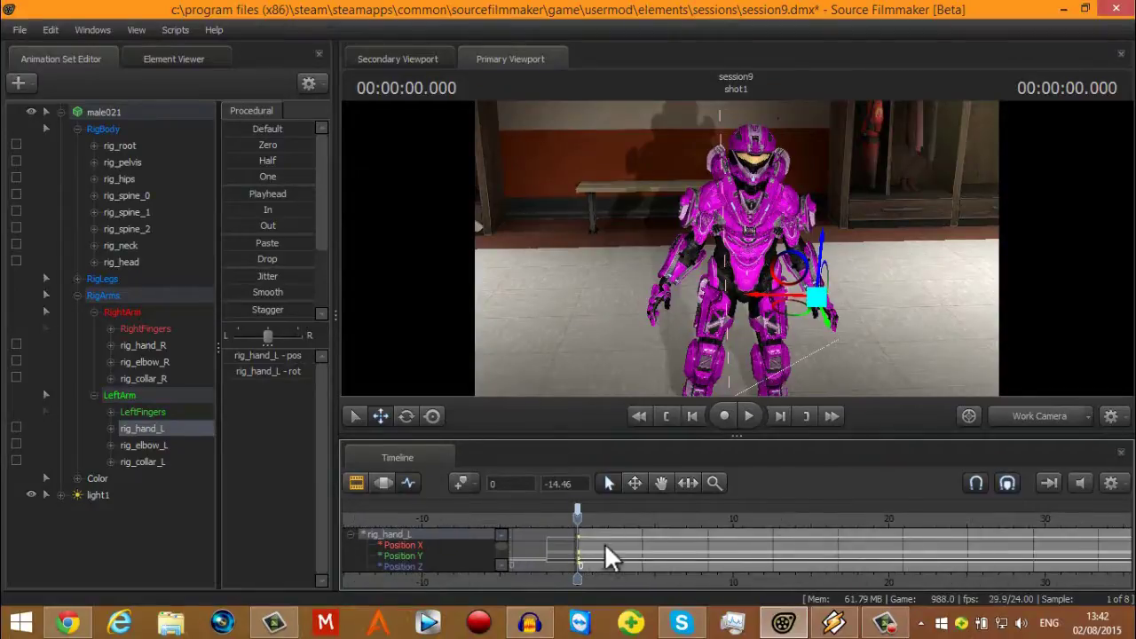
{"action": "left_click_drag", "start_coordinate": [577, 520], "coordinate": [652, 523]}
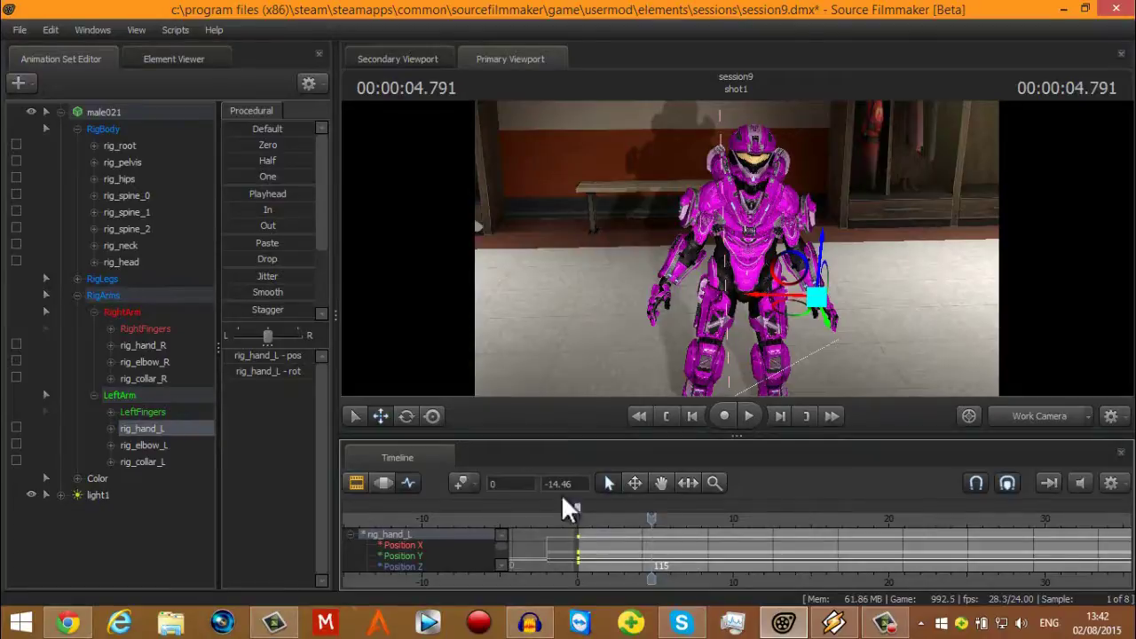
{"action": "left_click", "coordinate": [462, 484]}
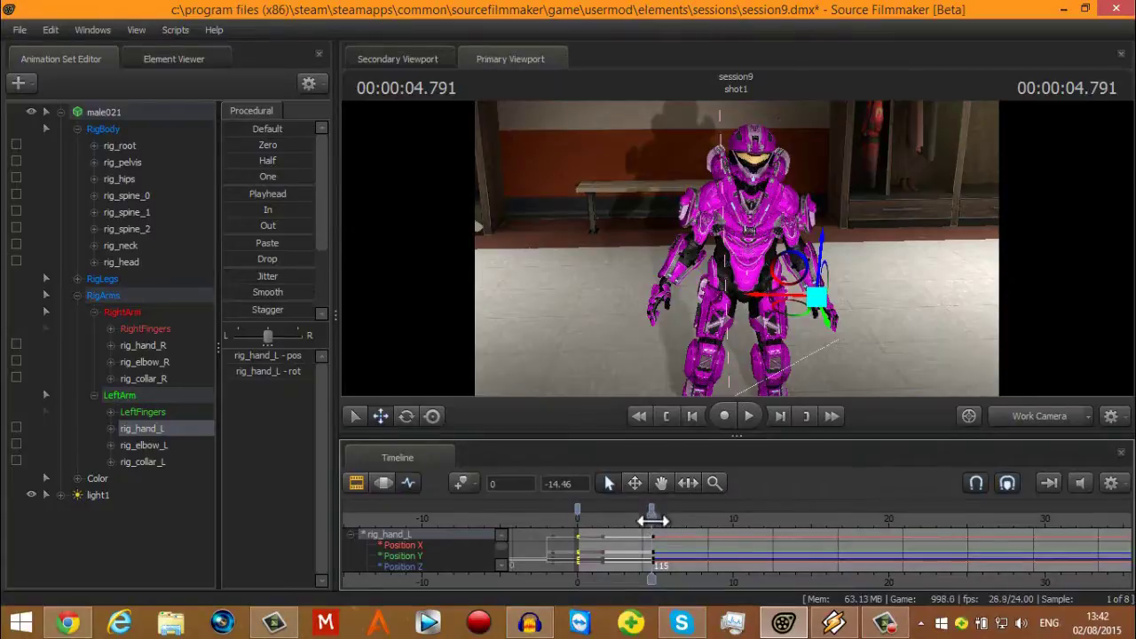
{"action": "left_click_drag", "start_coordinate": [652, 521], "coordinate": [680, 521]}
{"action": "scroll", "coordinate": [653, 533], "scroll_direction": "up", "scroll_amount": 5}
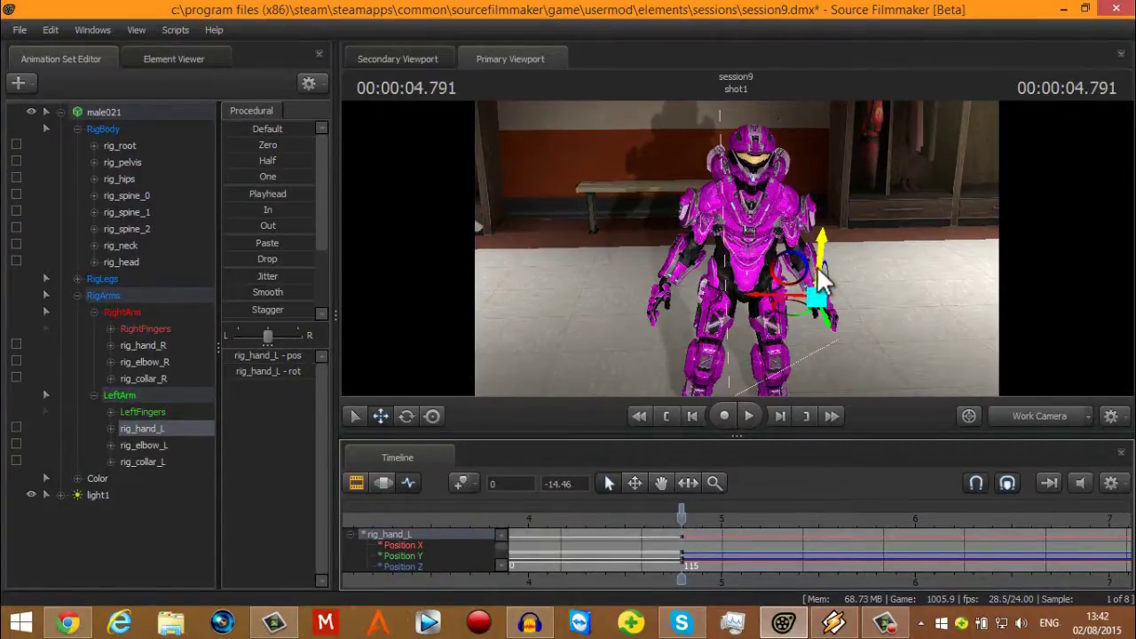
Step: Move rig_hand_L up and inward at frame 115 so the left forearm bends toward the torso
{"action": "left_click_drag", "start_coordinate": [824, 239], "coordinate": [804, 289]}
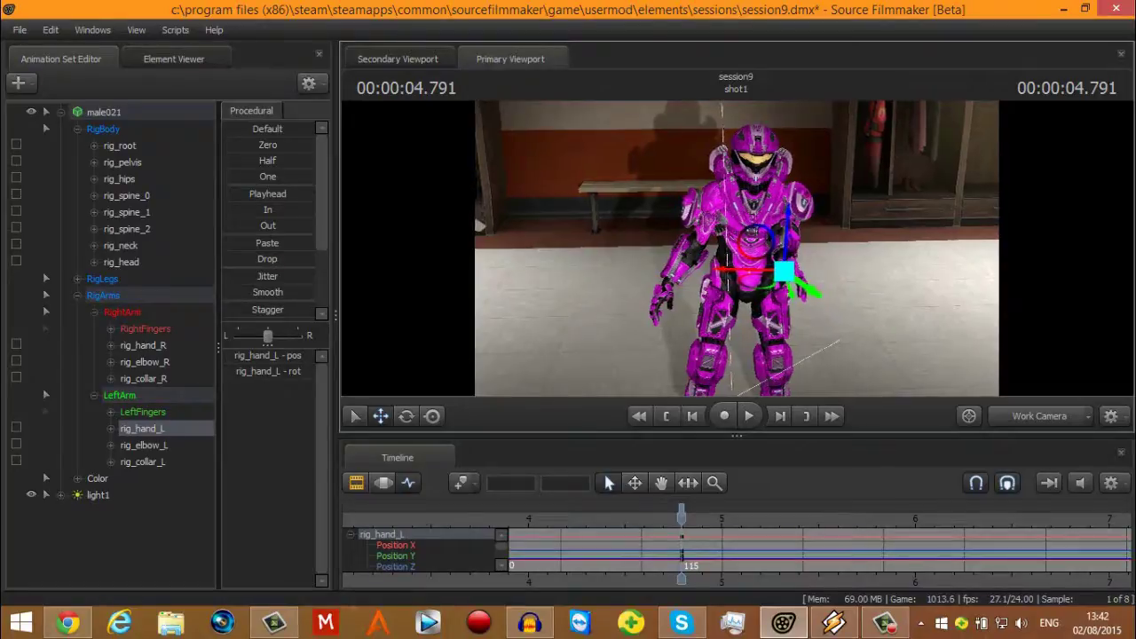
{"action": "left_click_drag", "start_coordinate": [825, 346], "coordinate": [817, 337]}
{"action": "left_click_drag", "start_coordinate": [918, 343], "coordinate": [771, 306]}
Step: Rotate rig_hand_L at frame 115 so the left hand lies across the front of the torso
{"action": "left_click", "coordinate": [407, 416]}
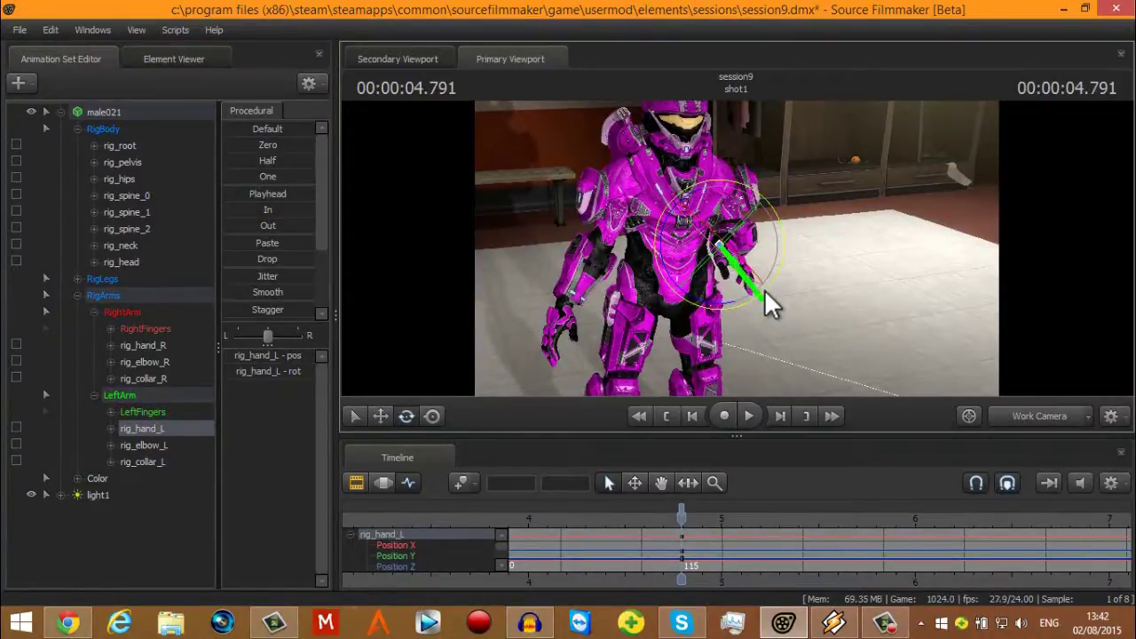
{"action": "left_click", "coordinate": [389, 417]}
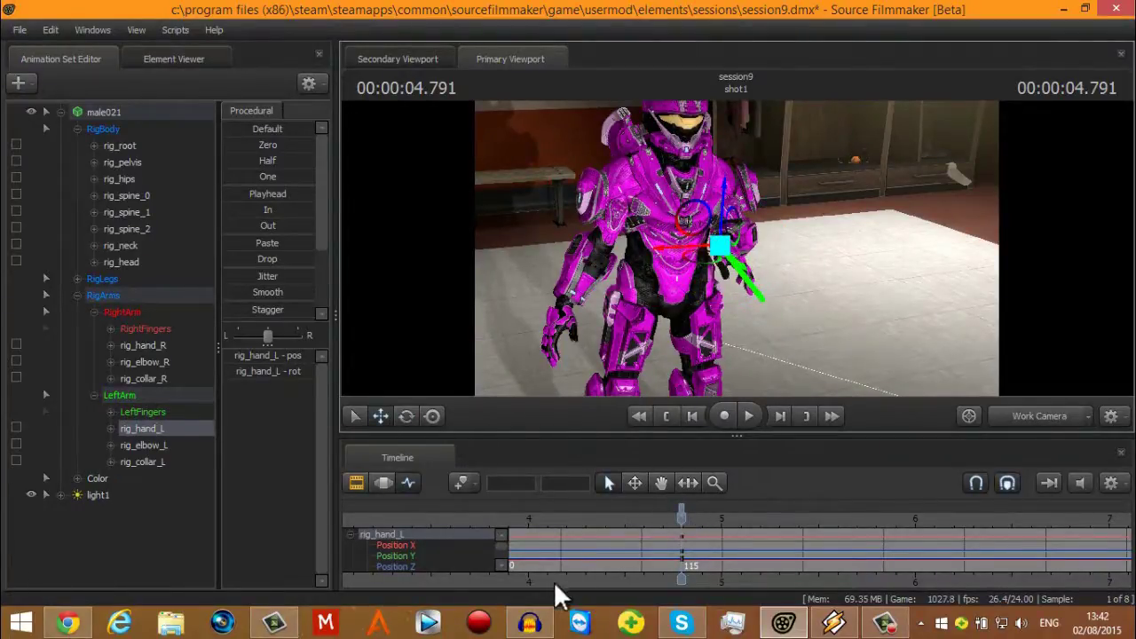
{"action": "scroll", "coordinate": [728, 579], "scroll_direction": "down", "scroll_amount": 4}
{"action": "scroll", "coordinate": [609, 585], "scroll_direction": "down", "scroll_amount": 2}
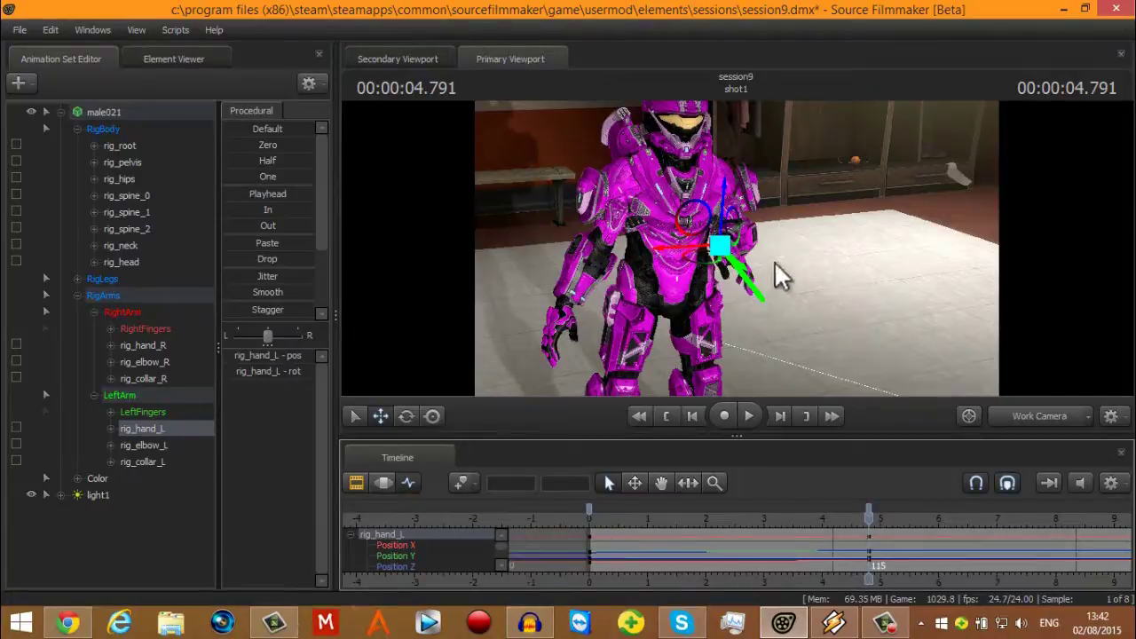
{"action": "left_click", "coordinate": [407, 416]}
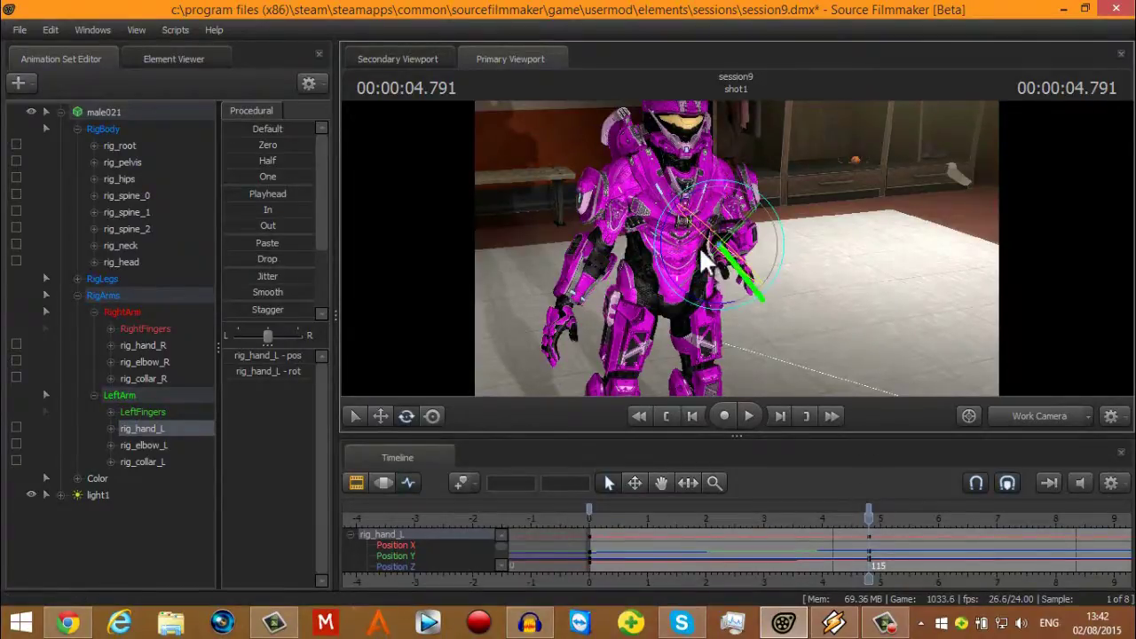
{"action": "left_click_drag", "start_coordinate": [704, 262], "coordinate": [624, 238]}
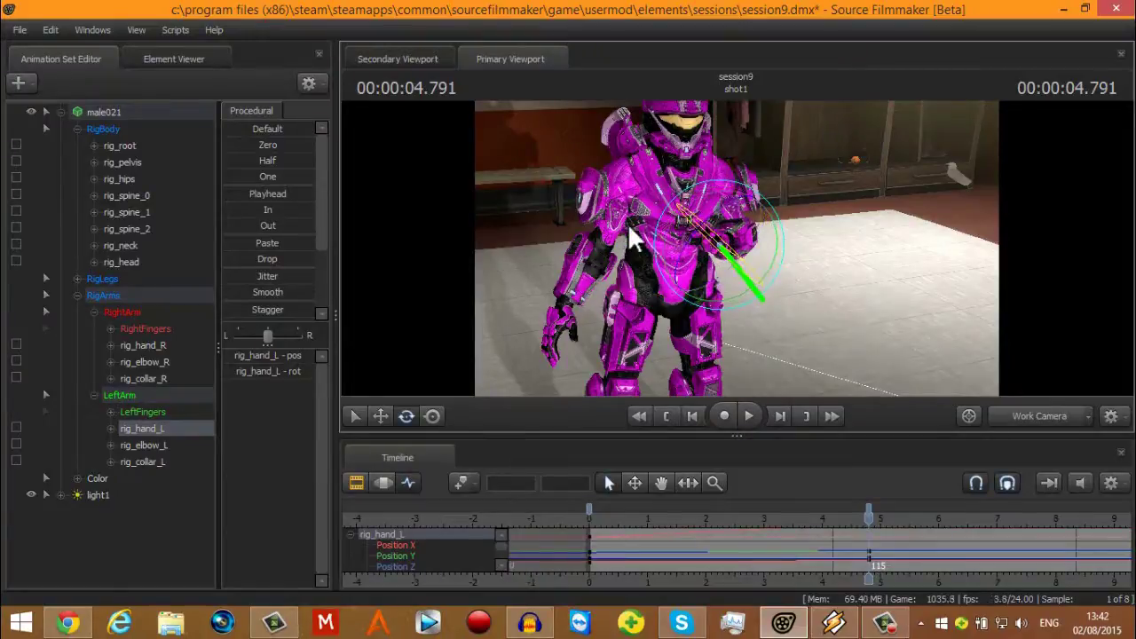
{"action": "left_click_drag", "start_coordinate": [727, 205], "coordinate": [778, 270]}
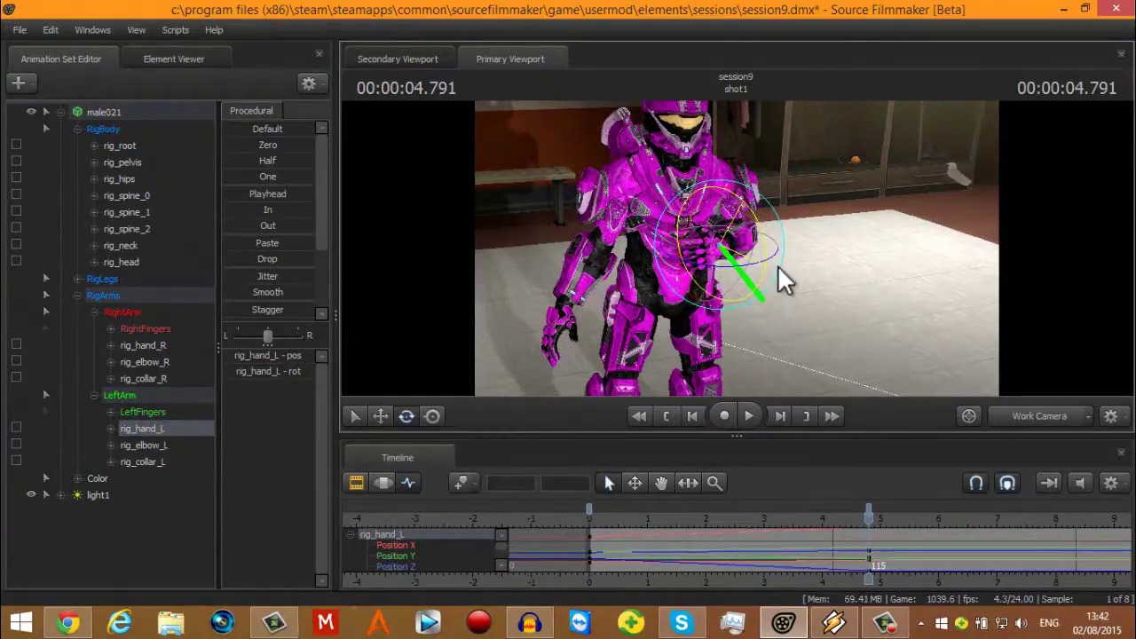
Step: Add a keyframe for rig_elbow_L at frame 115 and move the elbow control outward from the body
{"action": "left_click", "coordinate": [379, 416]}
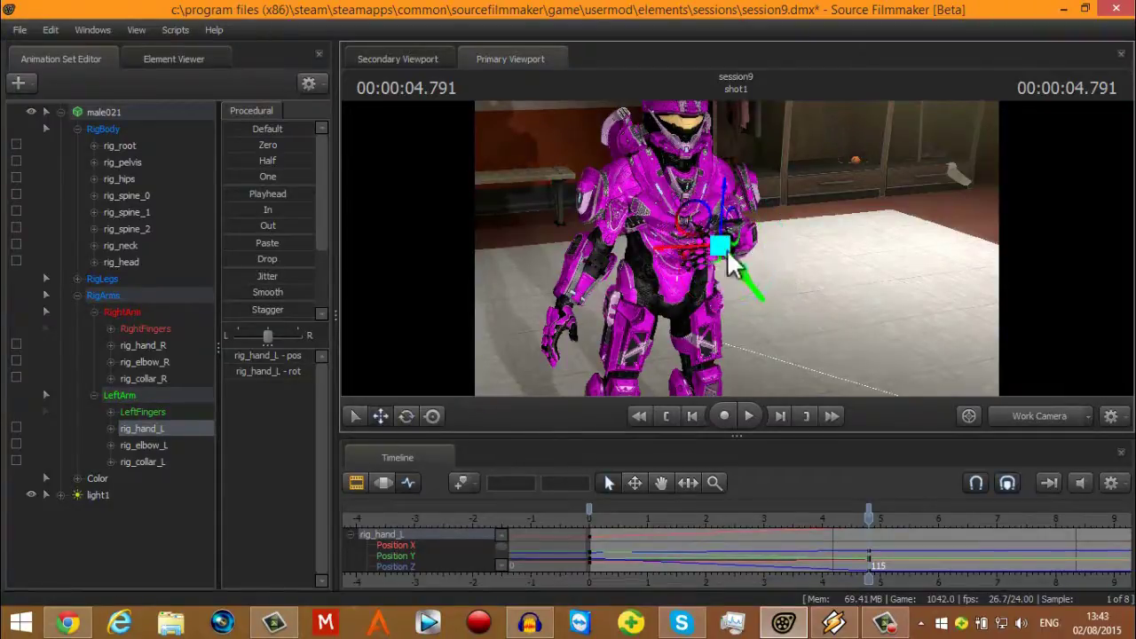
{"action": "mouse_move", "coordinate": [733, 261]}
{"action": "left_mouse_down"}
{"action": "mouse_move", "coordinate": [712, 256]}
{"action": "mouse_move", "coordinate": [722, 264]}
{"action": "left_mouse_up"}
{"action": "left_click_drag", "start_coordinate": [816, 276], "coordinate": [733, 247]}
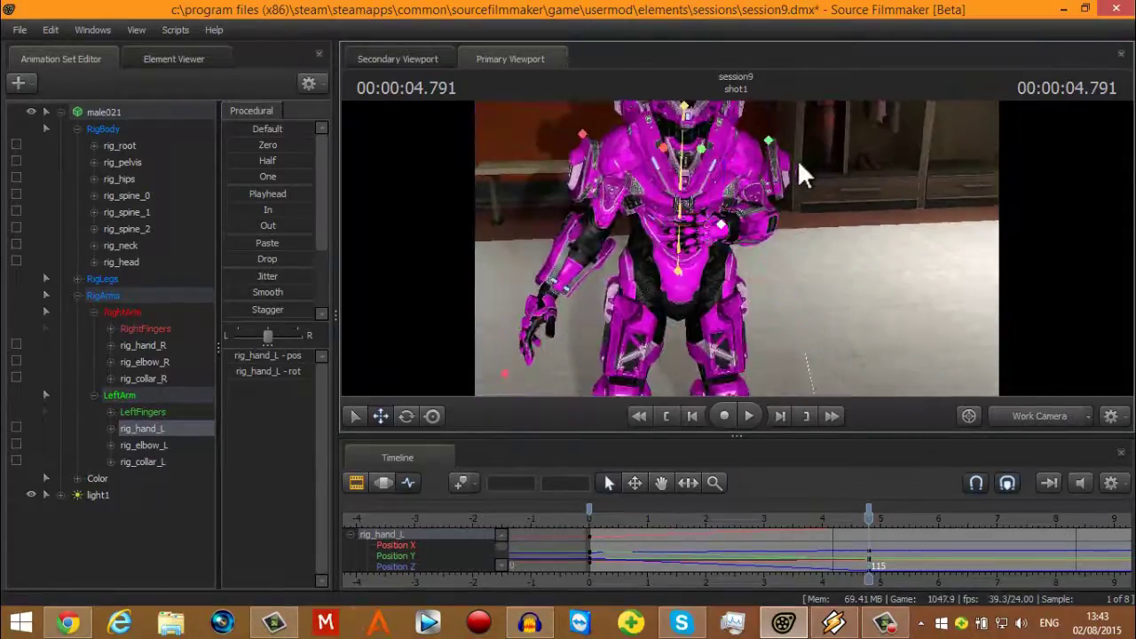
{"action": "left_click", "coordinate": [768, 141]}
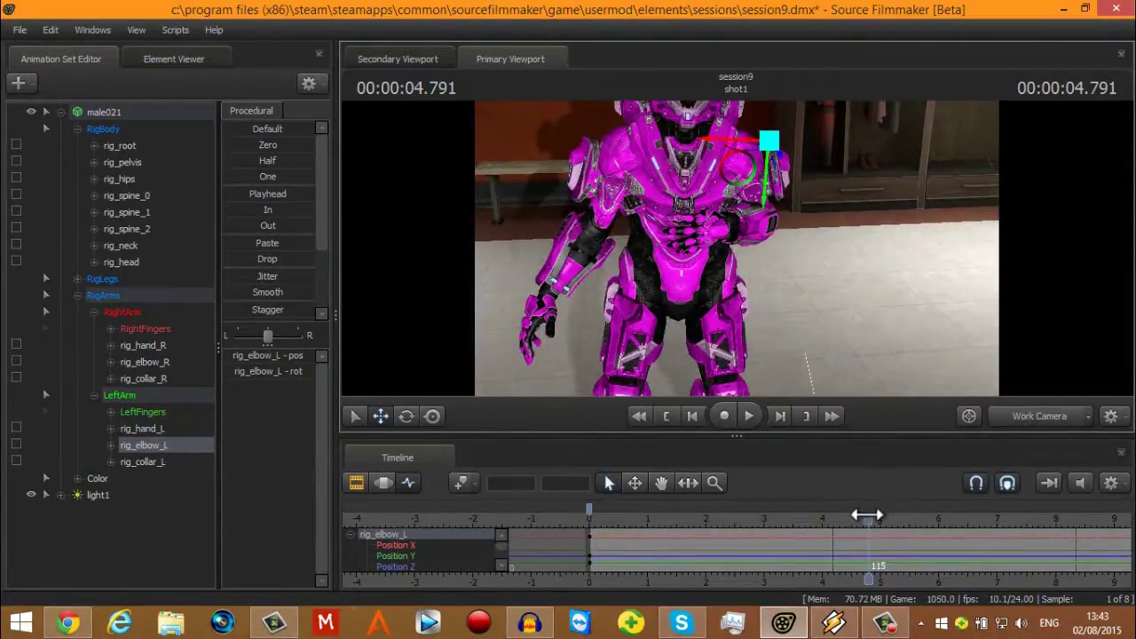
{"action": "left_click", "coordinate": [463, 483]}
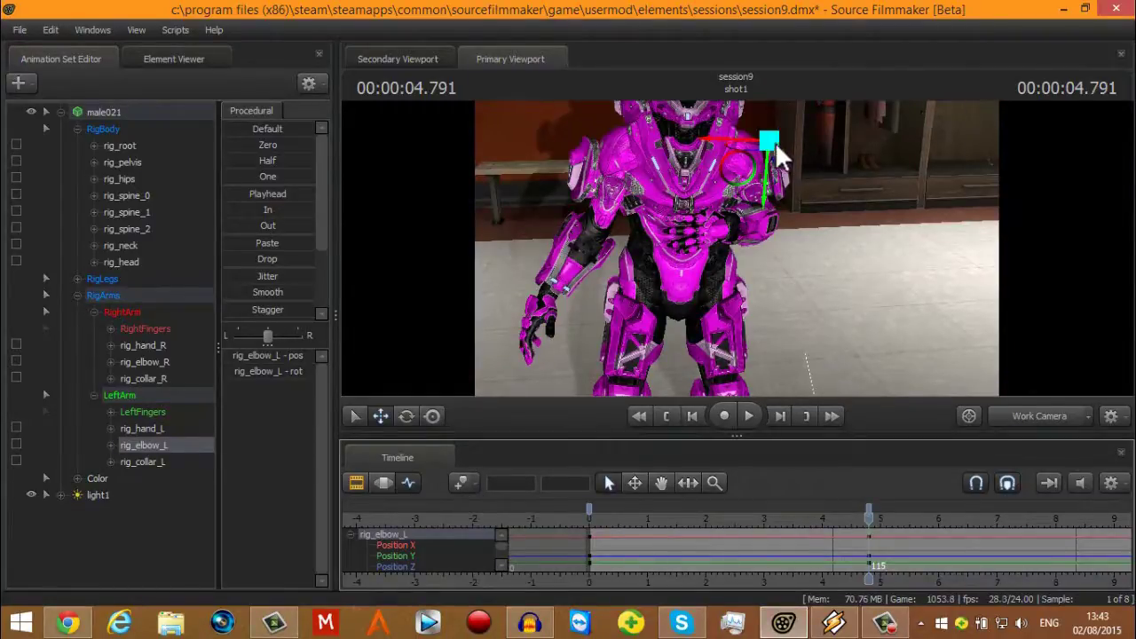
{"action": "left_click_drag", "start_coordinate": [770, 142], "coordinate": [844, 201]}
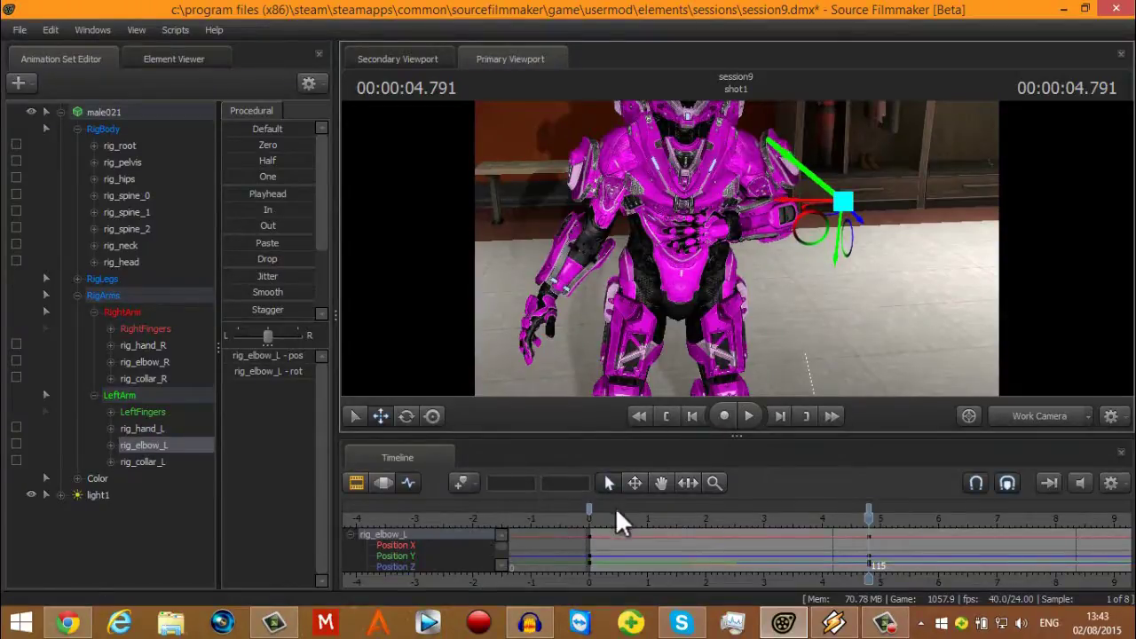
Step: Play the left arm animation from frame 0 past the second keyframe to check the motion
{"action": "left_click", "coordinate": [590, 520]}
{"action": "key", "text": "space"}
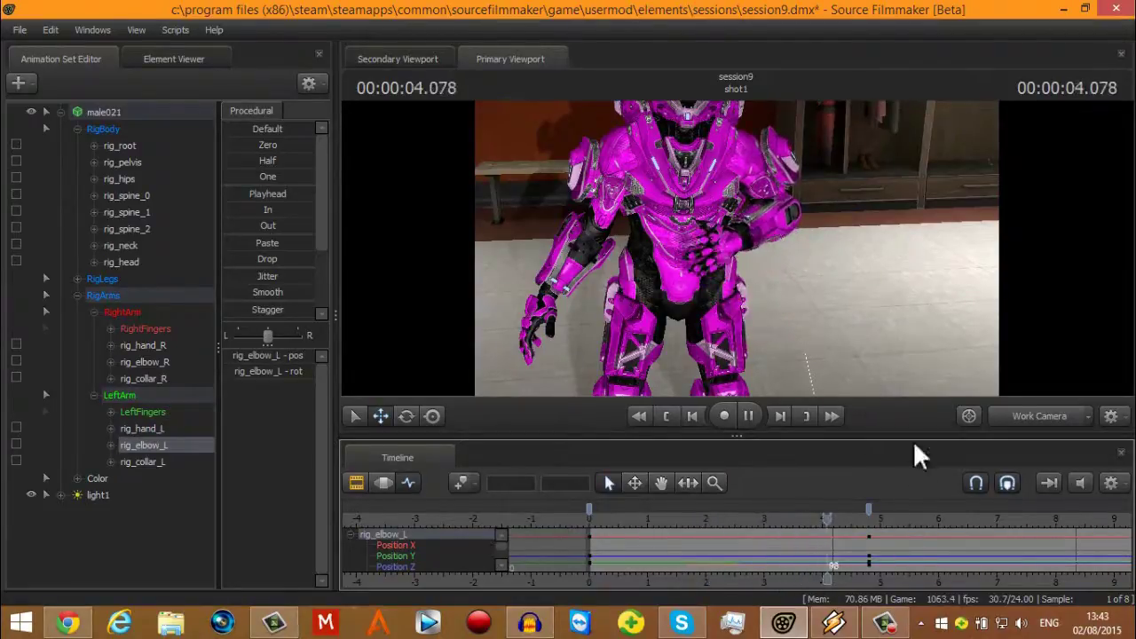
{"action": "key", "text": "space"}
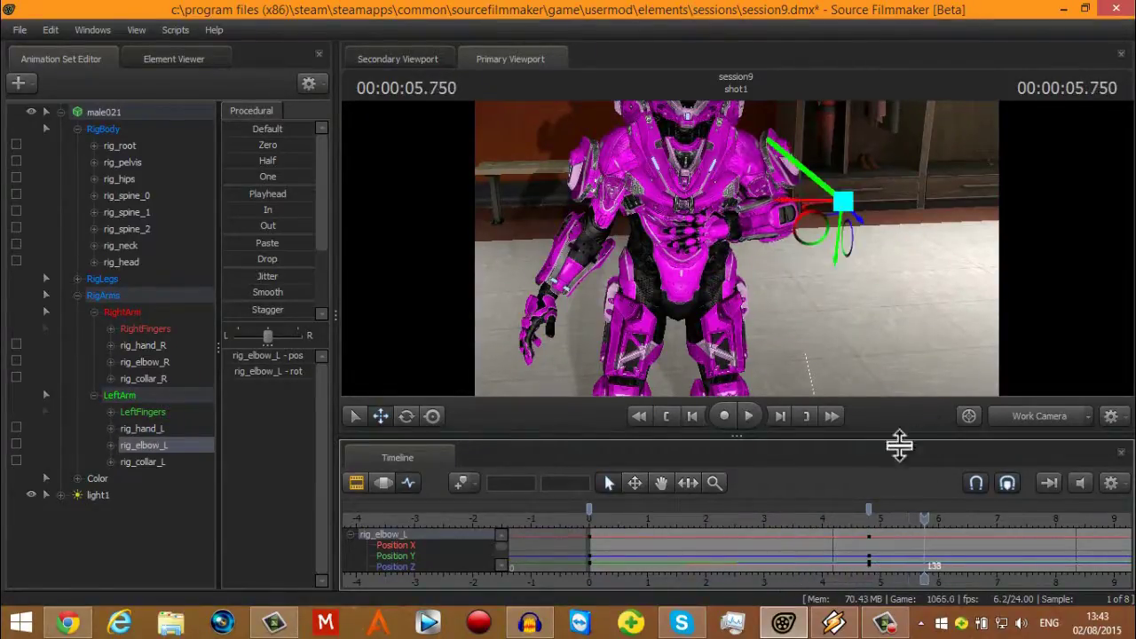
Step: Shift the second keyframe of rig_elbow_L to frame 38 and that of rig_hand_L to frame 39
{"action": "left_click_drag", "start_coordinate": [868, 509], "coordinate": [682, 506]}
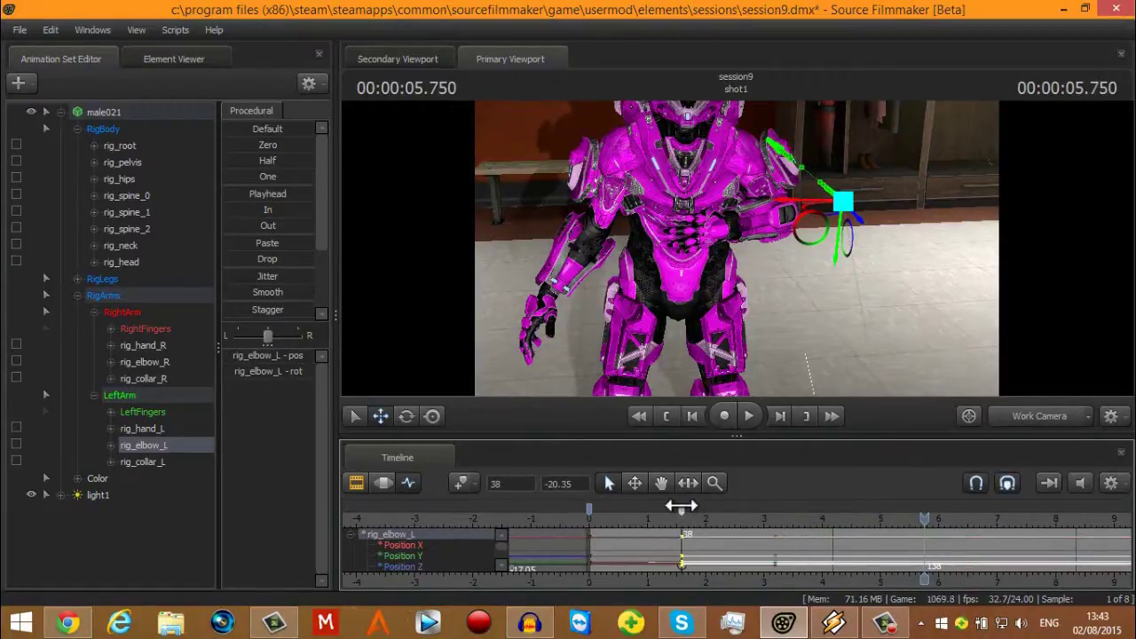
{"action": "left_click", "coordinate": [681, 509]}
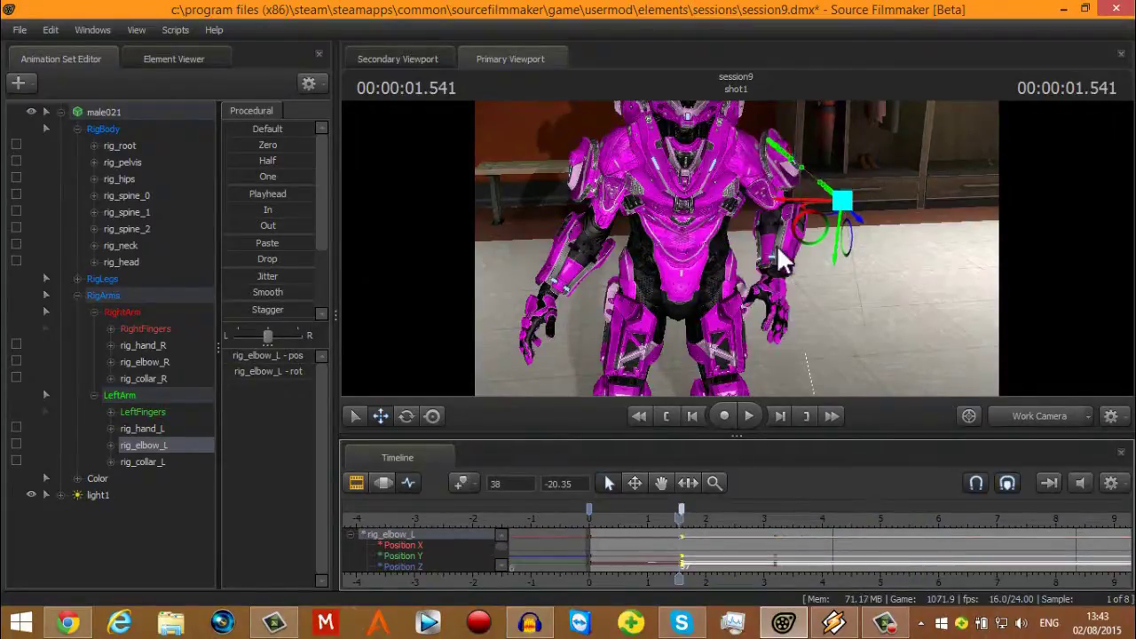
{"action": "left_click", "coordinate": [772, 279]}
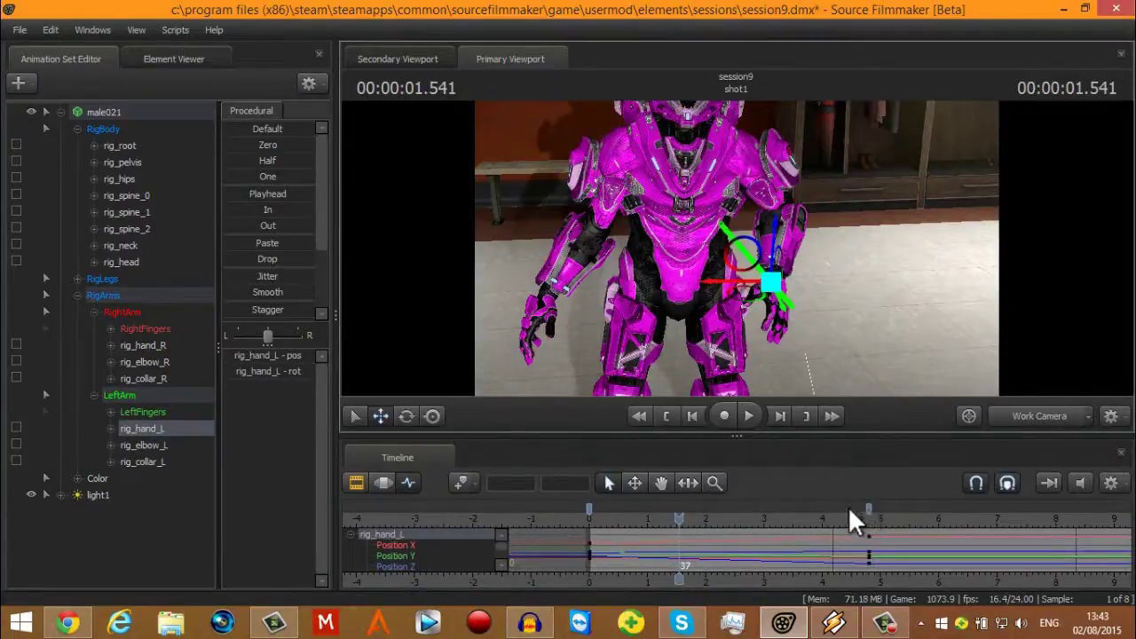
{"action": "mouse_move", "coordinate": [869, 509]}
{"action": "left_mouse_down"}
{"action": "mouse_move", "coordinate": [665, 500]}
{"action": "mouse_move", "coordinate": [683, 506]}
{"action": "left_mouse_up"}
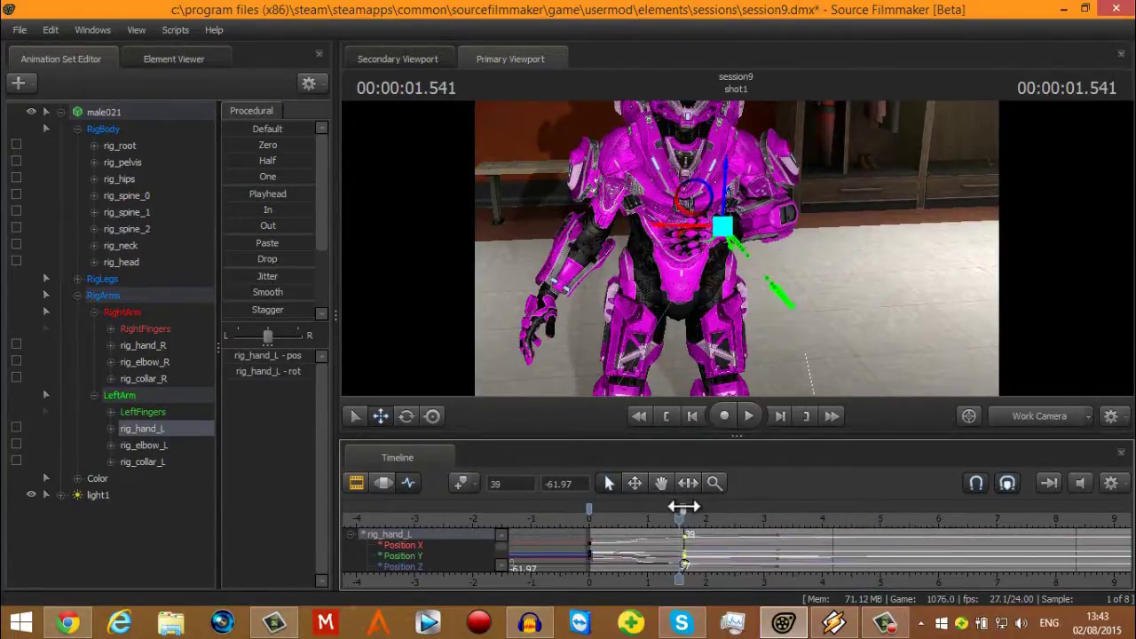
Step: Replay the left arm movement from the start of the shot to review its speed
{"action": "mouse_move", "coordinate": [777, 154]}
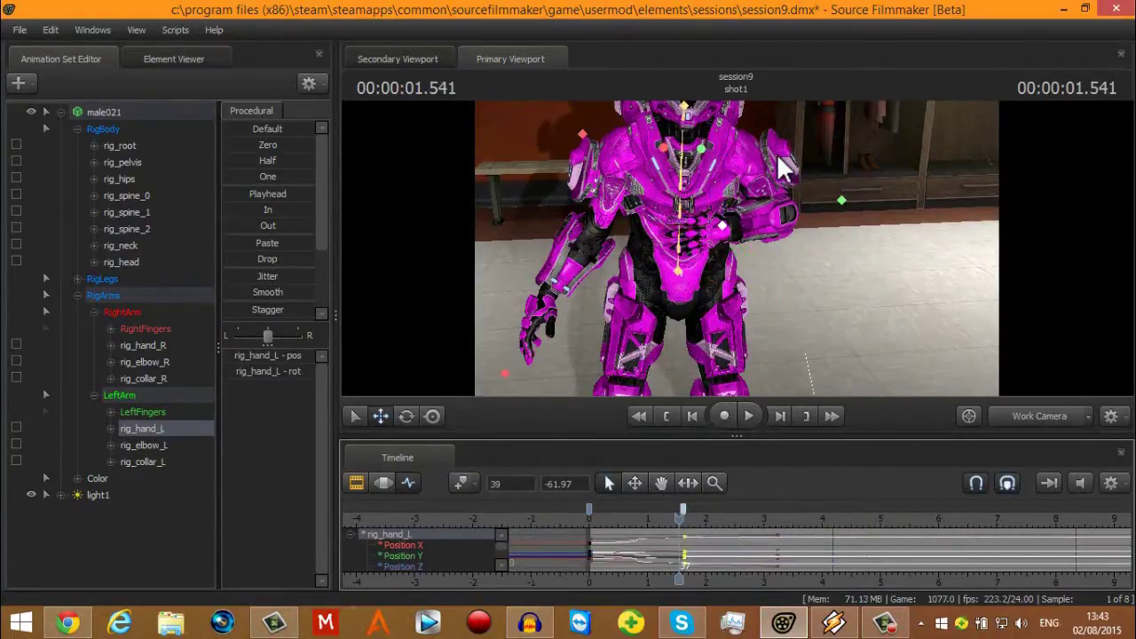
{"action": "left_click", "coordinate": [840, 199]}
{"action": "left_click", "coordinate": [589, 519]}
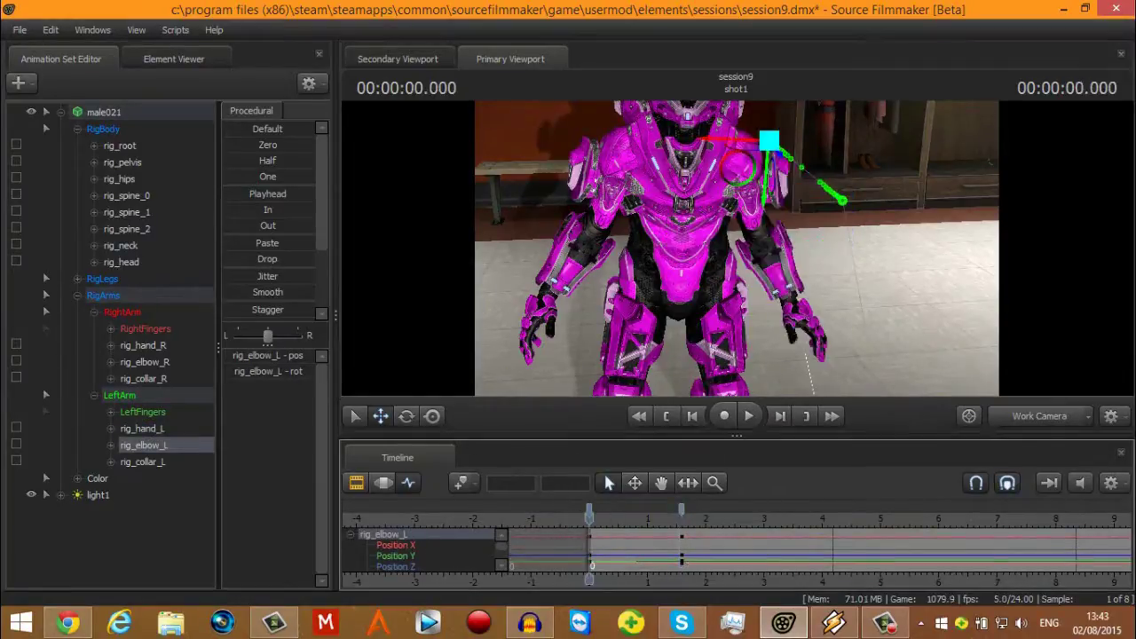
{"action": "key", "text": "space"}
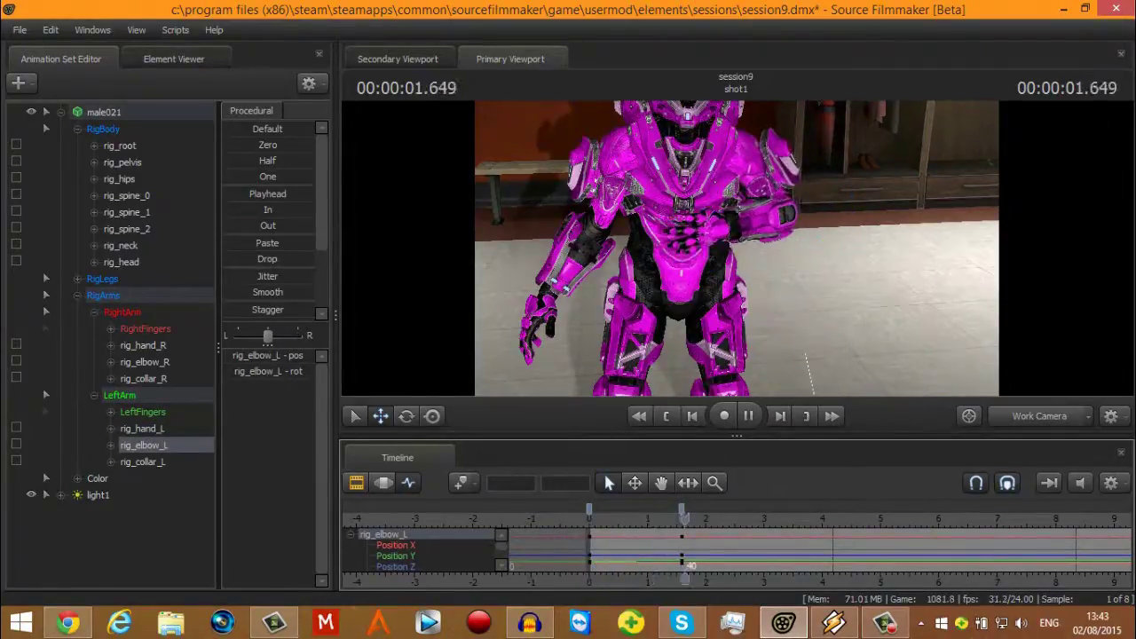
{"action": "key", "text": "space"}
{"action": "left_click", "coordinate": [587, 526]}
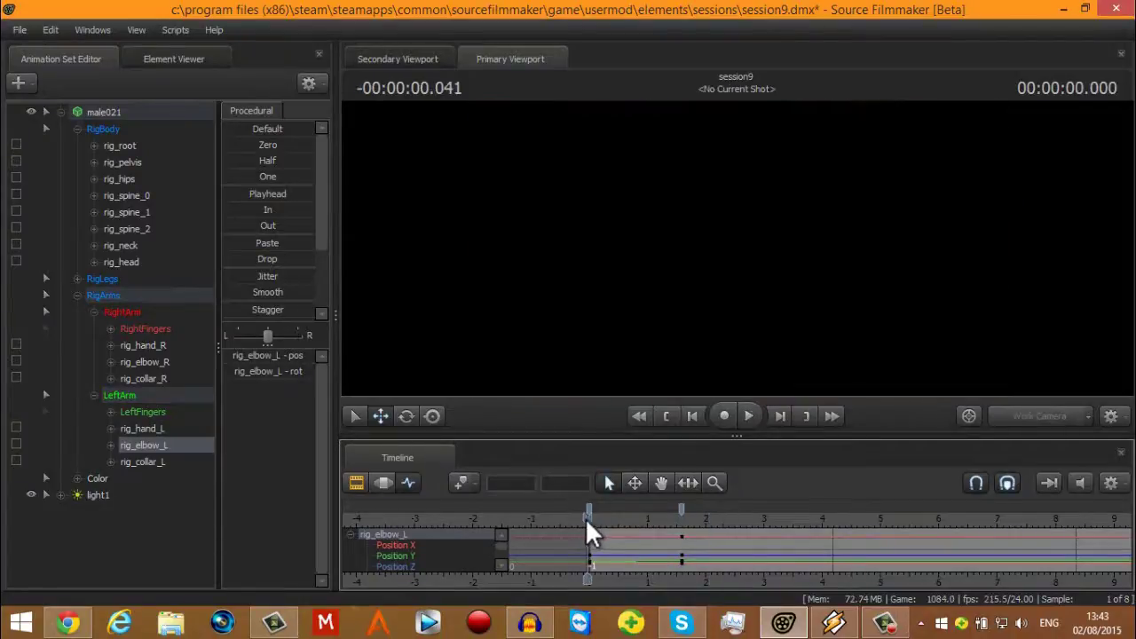
{"action": "key", "text": "space"}
{"action": "key", "text": "space"}
{"action": "key", "text": "space"}
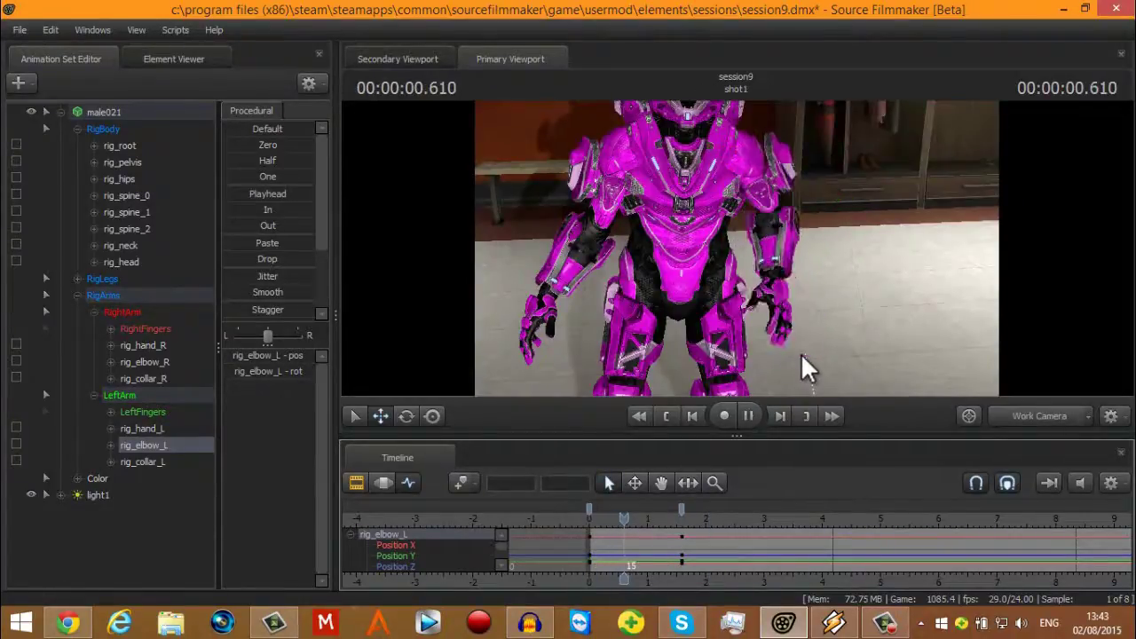
{"action": "key", "text": "space"}
Step: Select rig_head and add a keyframe for it at frame 32
{"action": "left_click_drag", "start_coordinate": [737, 258], "coordinate": [735, 213]}
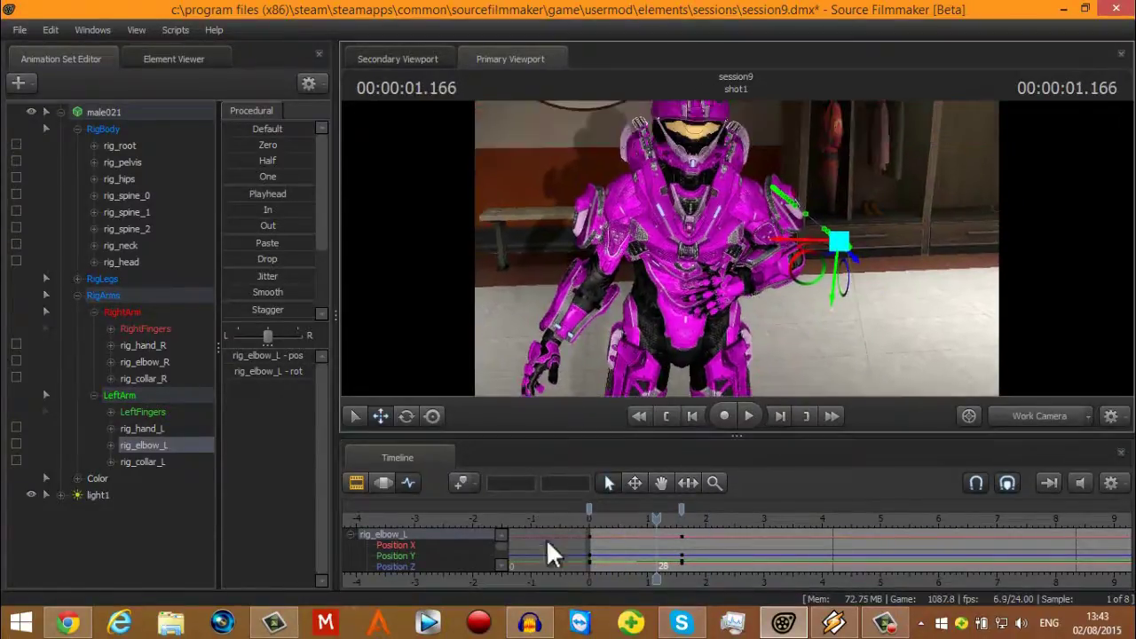
{"action": "key", "text": "ctrl"}
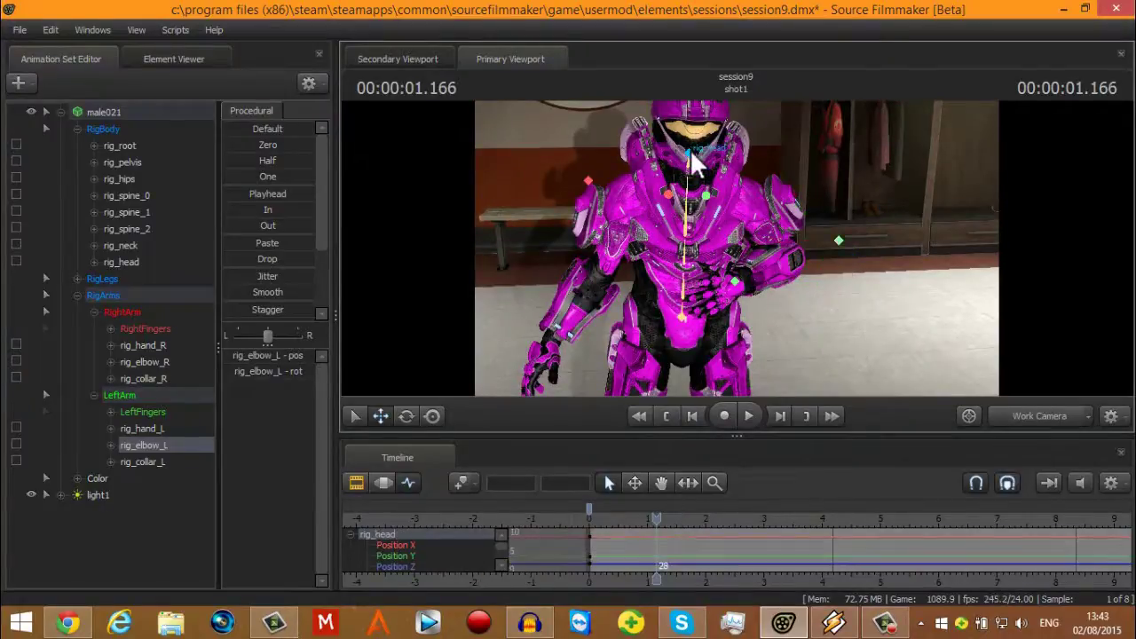
{"action": "left_click", "coordinate": [690, 149], "text": "ctrl"}
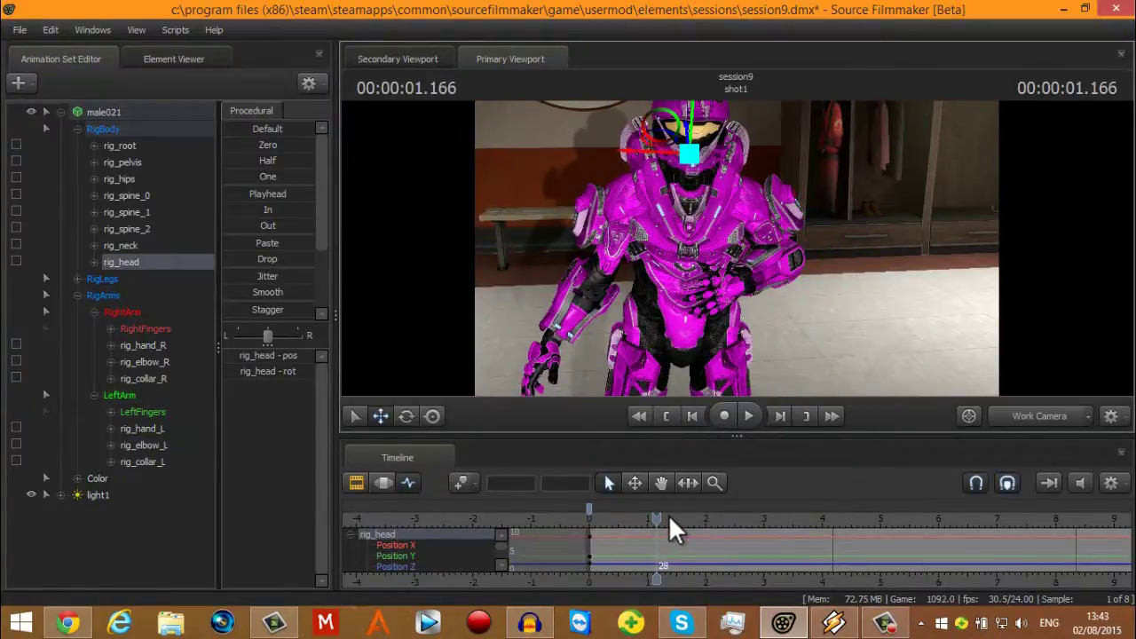
{"action": "mouse_move", "coordinate": [665, 519]}
{"action": "left_mouse_down"}
{"action": "mouse_move", "coordinate": [592, 518]}
{"action": "mouse_move", "coordinate": [682, 520]}
{"action": "left_mouse_up"}
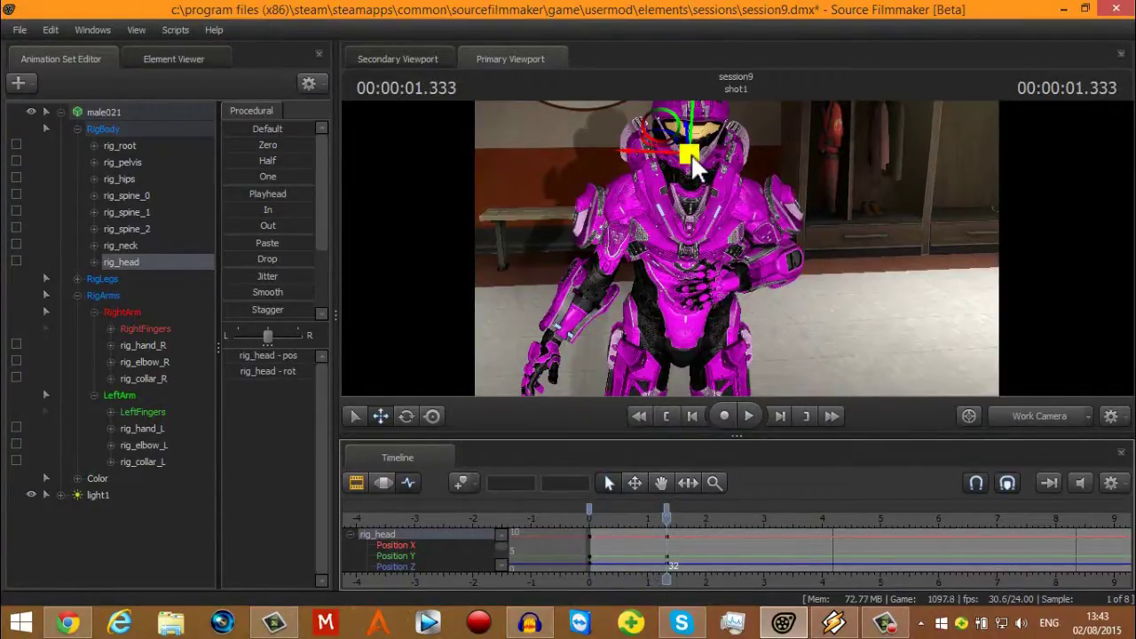
Step: Undo a trial move of rig_head and rotate it at frame 32 so the helmet tilts upward
{"action": "left_click_drag", "start_coordinate": [691, 154], "coordinate": [735, 153]}
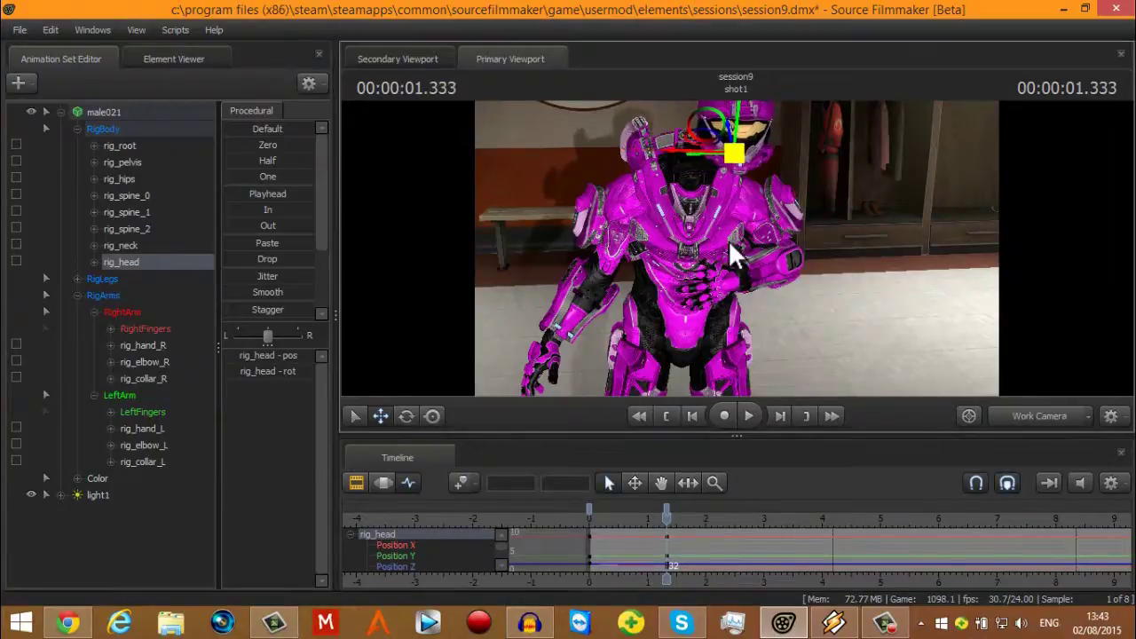
{"action": "key", "text": "ctrl+z"}
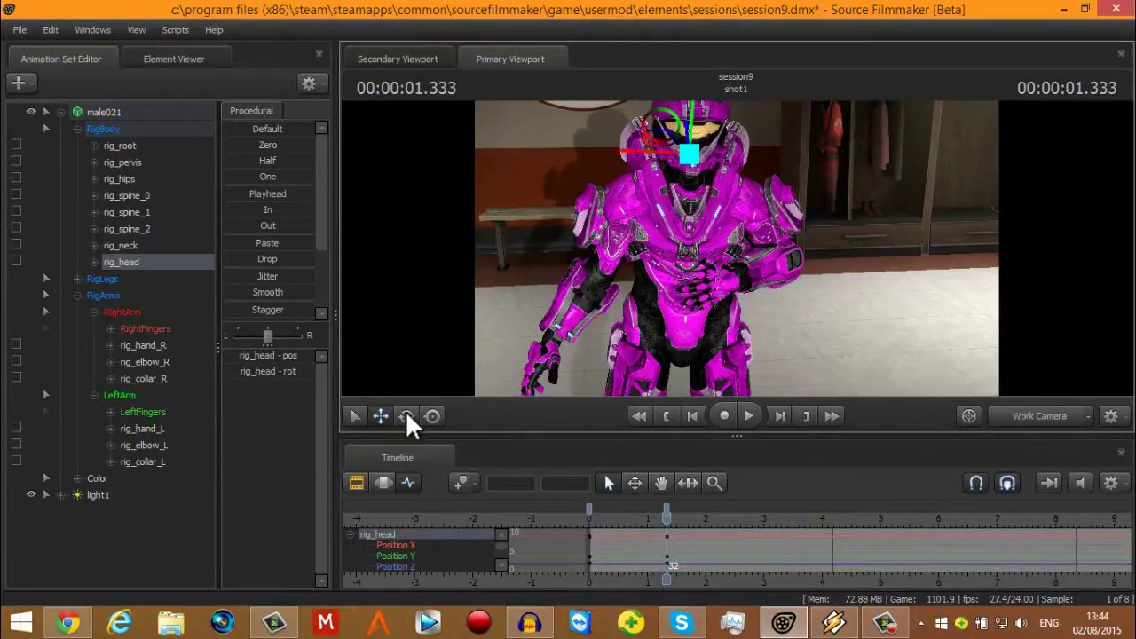
{"action": "left_click", "coordinate": [406, 417]}
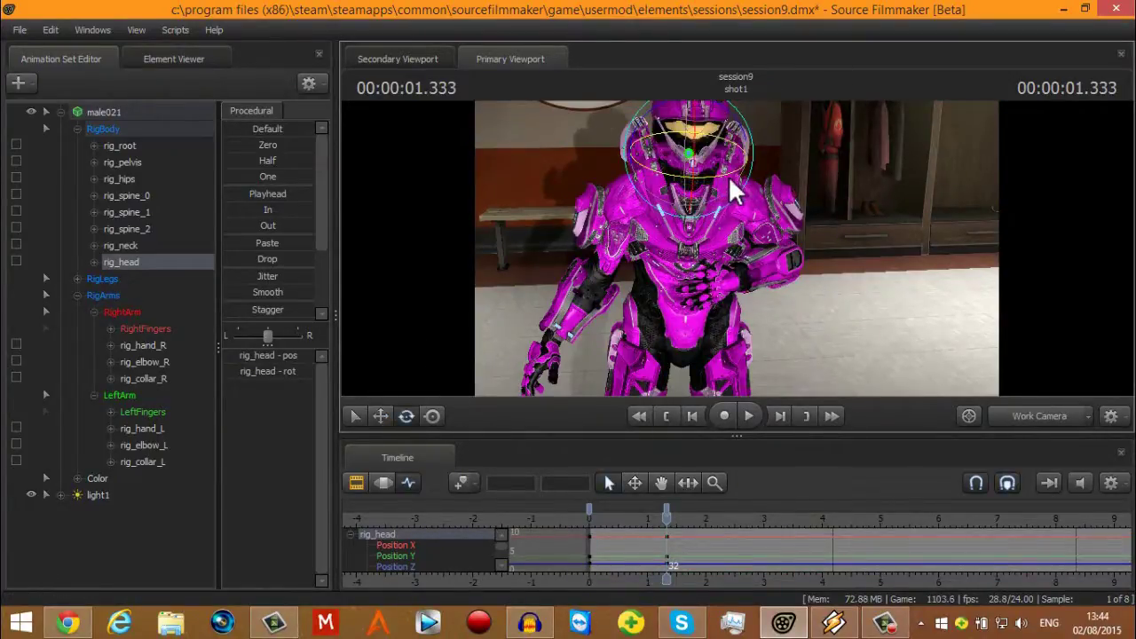
{"action": "left_click_drag", "start_coordinate": [729, 176], "coordinate": [721, 110]}
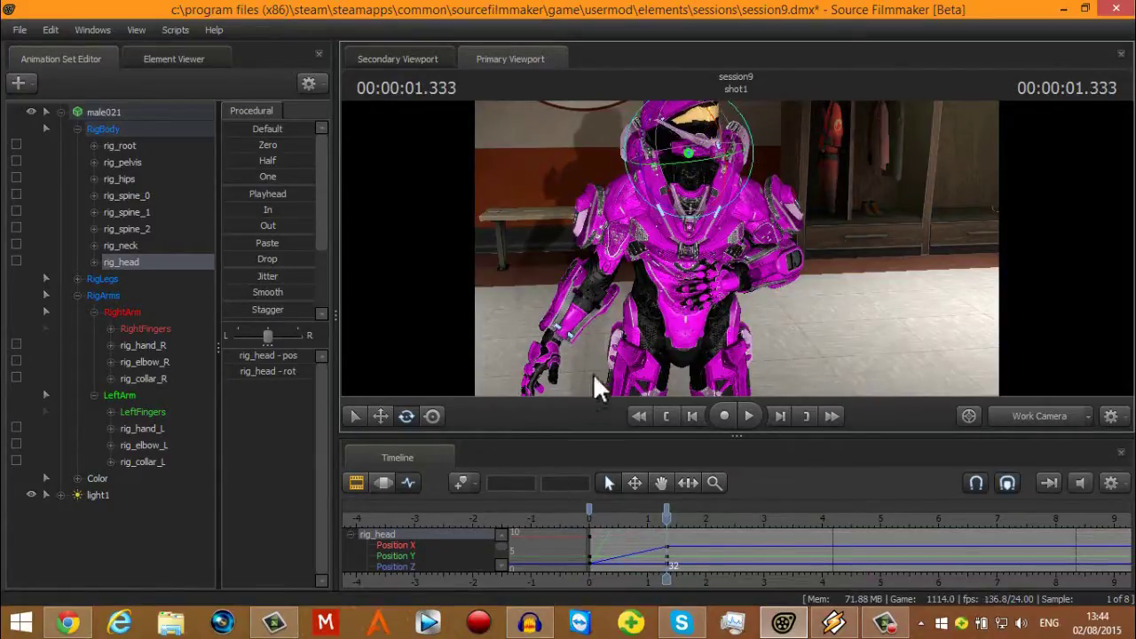
Step: Add a keyframe for rig_hand_R at frame 32 and move the right hand up to the front of the waist
{"action": "left_click_drag", "start_coordinate": [622, 242], "coordinate": [616, 272]}
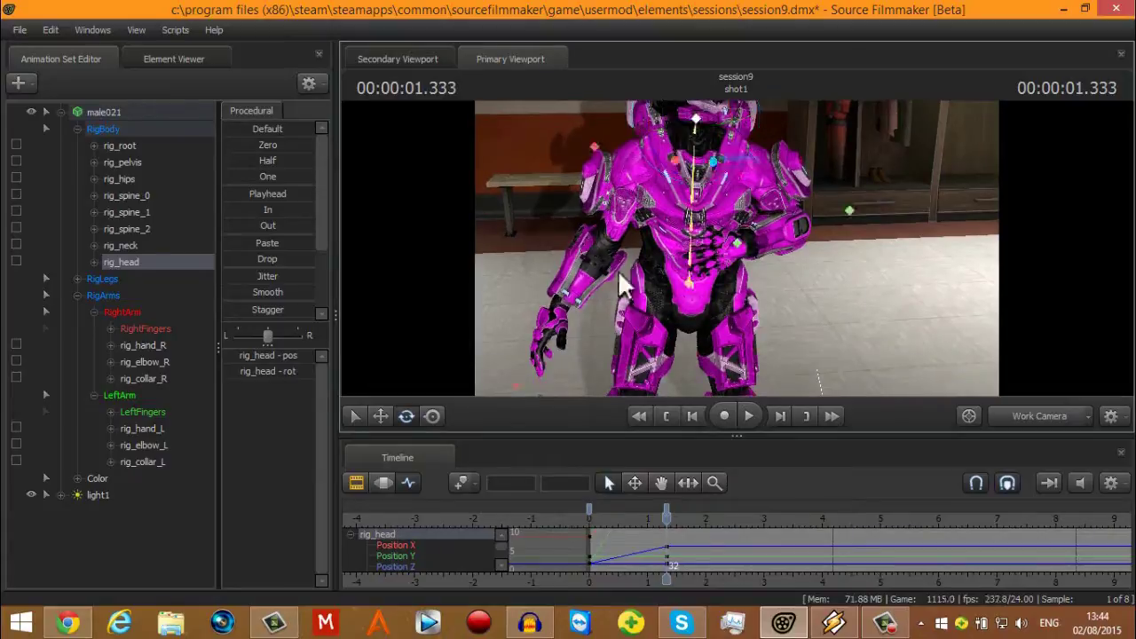
{"action": "left_click", "coordinate": [515, 385]}
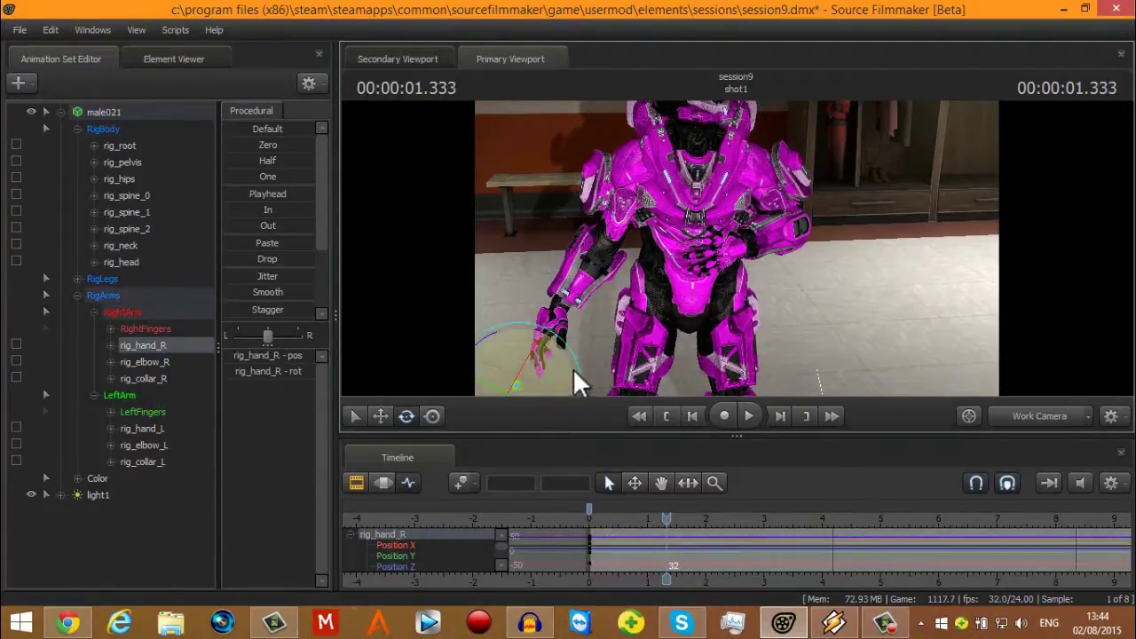
{"action": "key", "text": "w"}
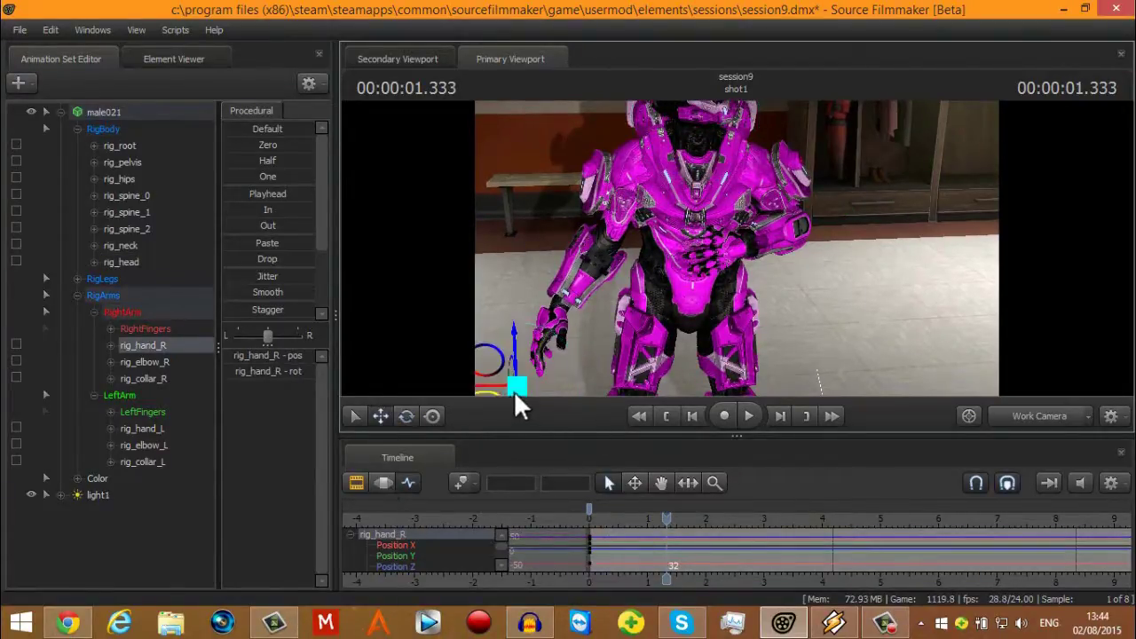
{"action": "left_click_drag", "start_coordinate": [517, 385], "coordinate": [618, 269]}
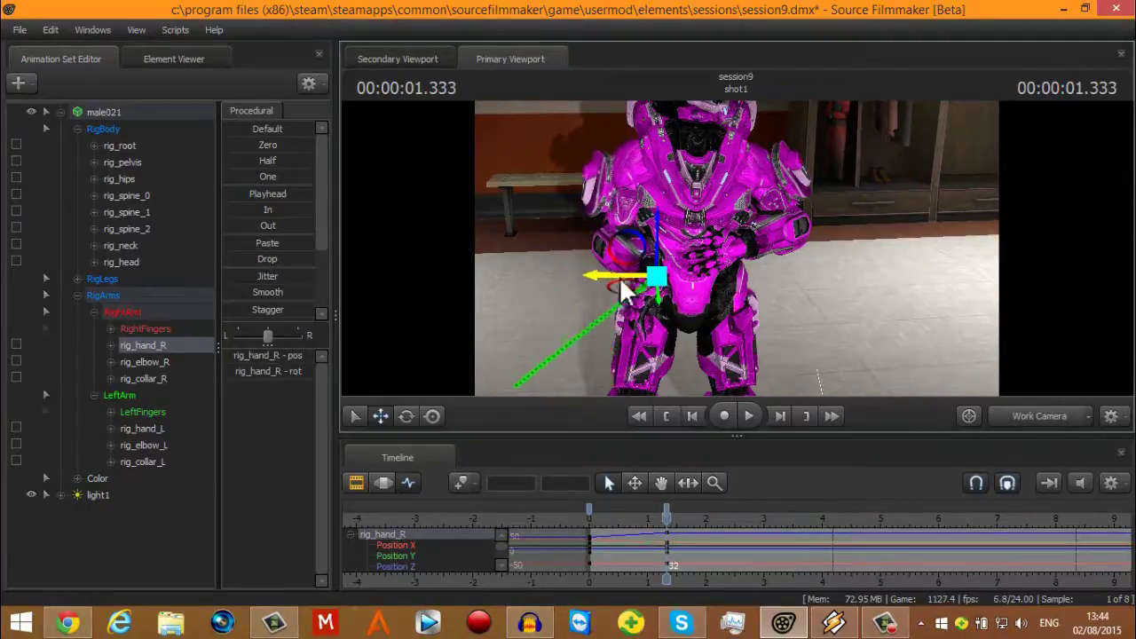
Step: Rotate and reposition rig_hand_R at frame 32 so the hands meet at the waist, and move rig_elbow_R outward and slightly up
{"action": "left_click", "coordinate": [406, 416]}
{"action": "left_click_drag", "start_coordinate": [717, 300], "coordinate": [642, 212]}
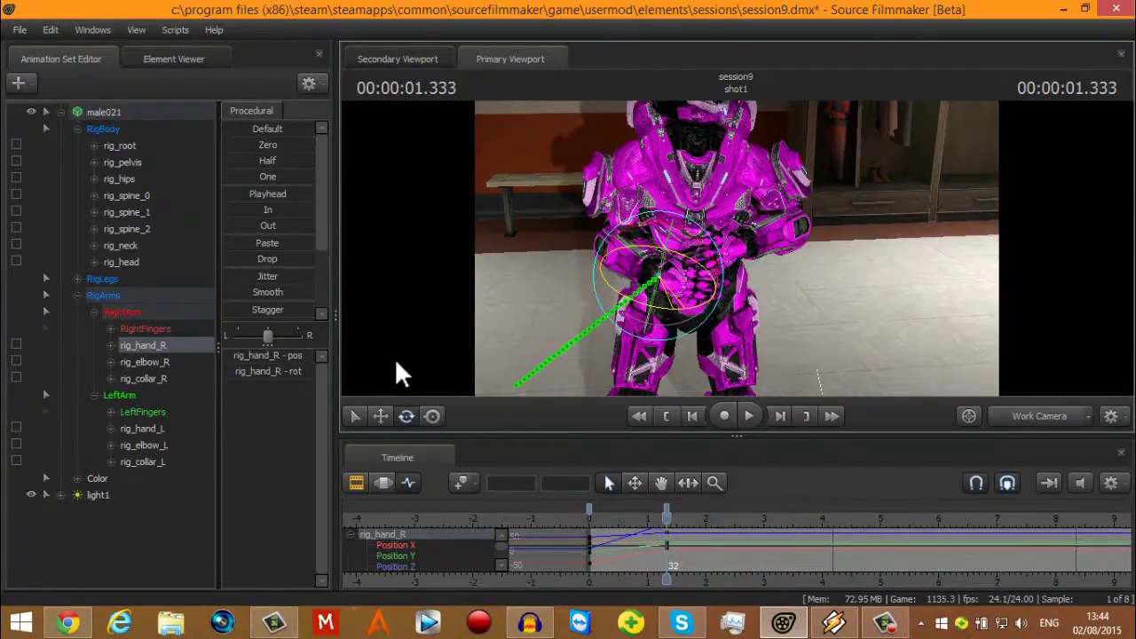
{"action": "left_click", "coordinate": [381, 414]}
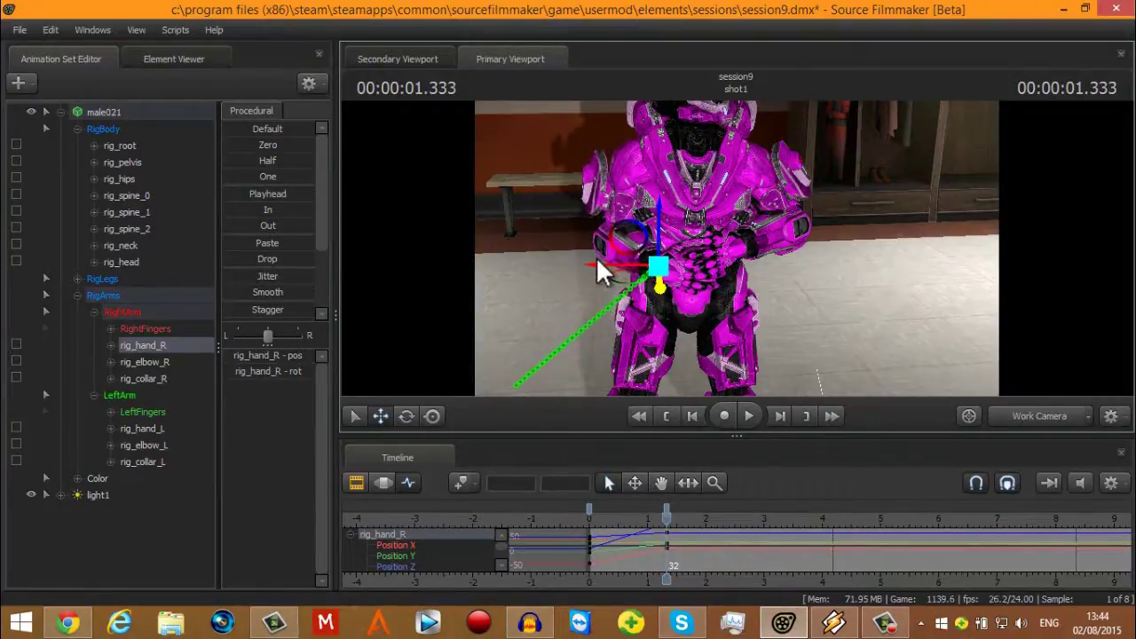
{"action": "left_click_drag", "start_coordinate": [588, 265], "coordinate": [586, 266]}
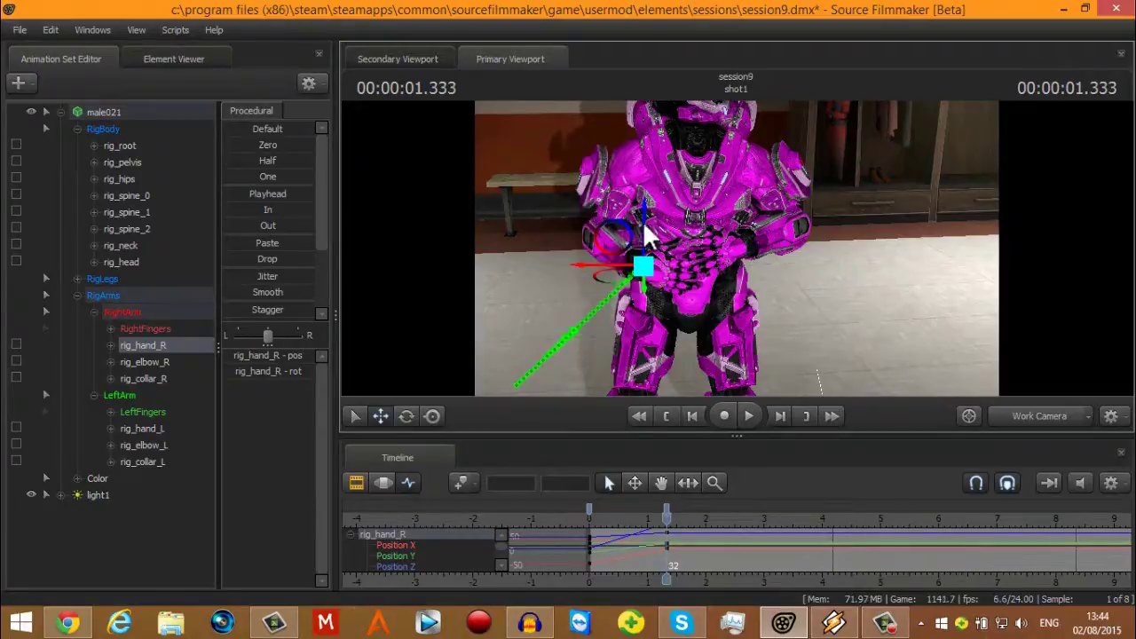
{"action": "left_click_drag", "start_coordinate": [644, 223], "coordinate": [643, 213]}
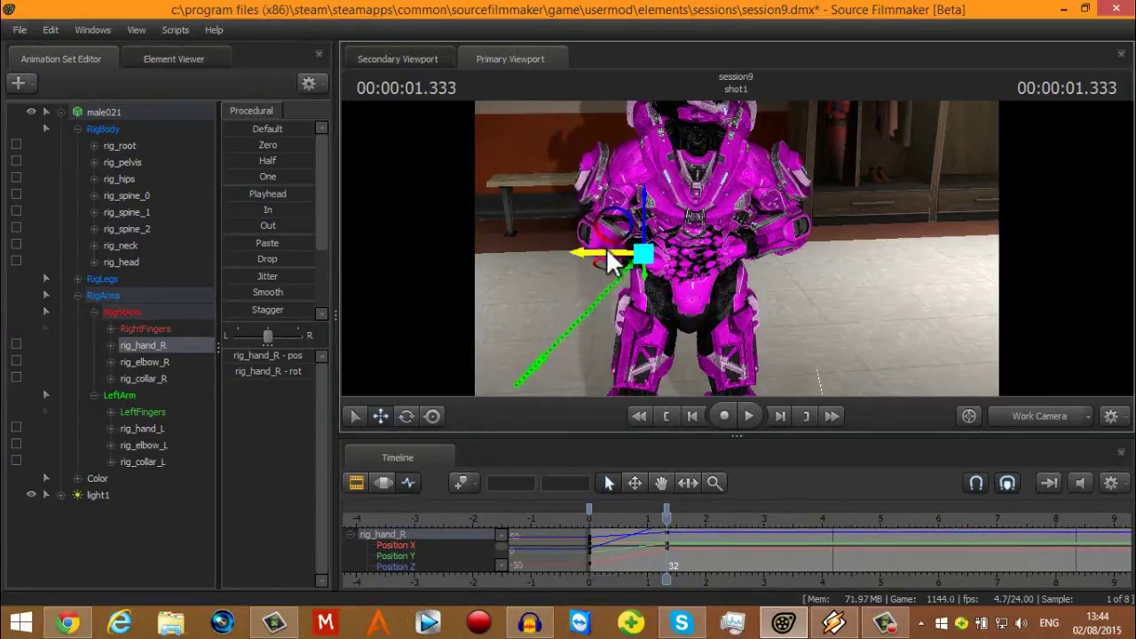
{"action": "left_click_drag", "start_coordinate": [606, 249], "coordinate": [614, 249]}
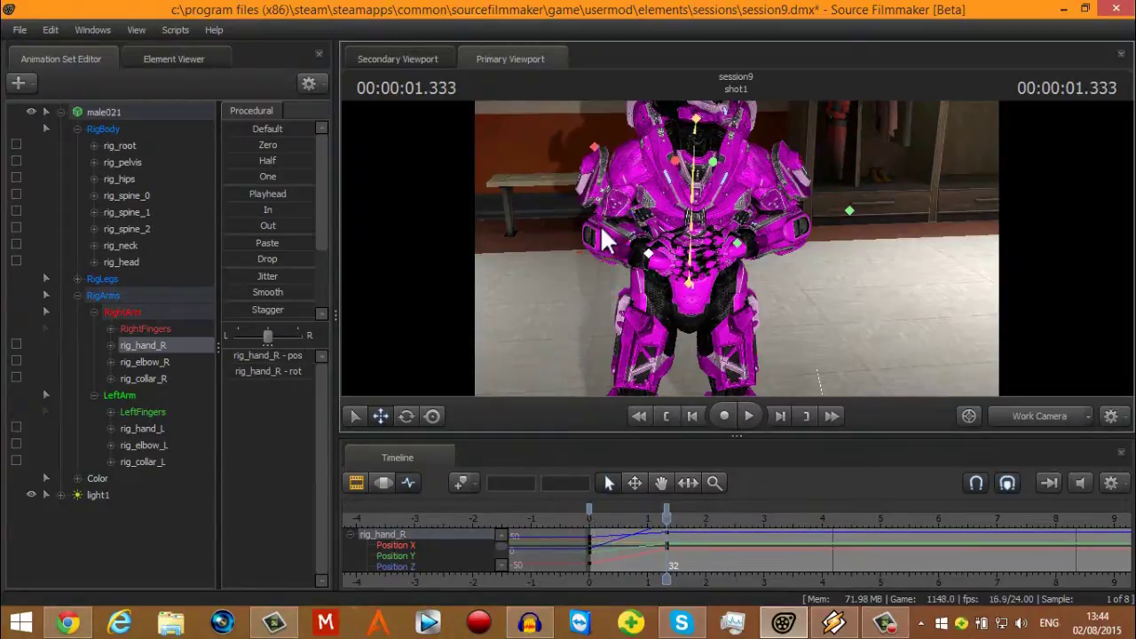
{"action": "left_click", "coordinate": [594, 144]}
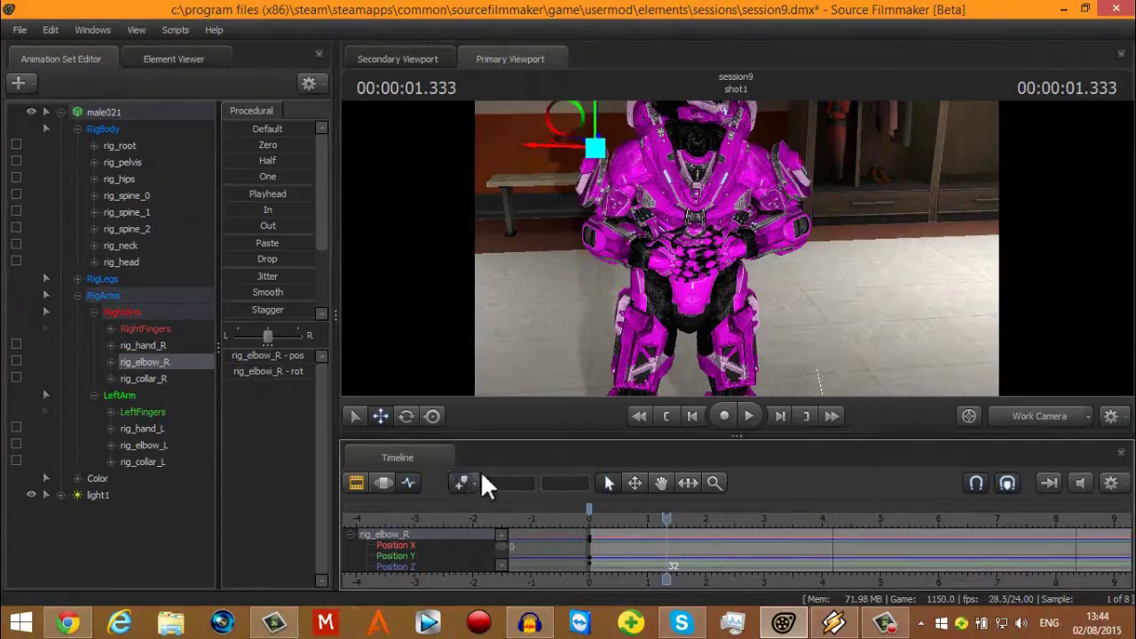
{"action": "left_click_drag", "start_coordinate": [594, 146], "coordinate": [568, 135]}
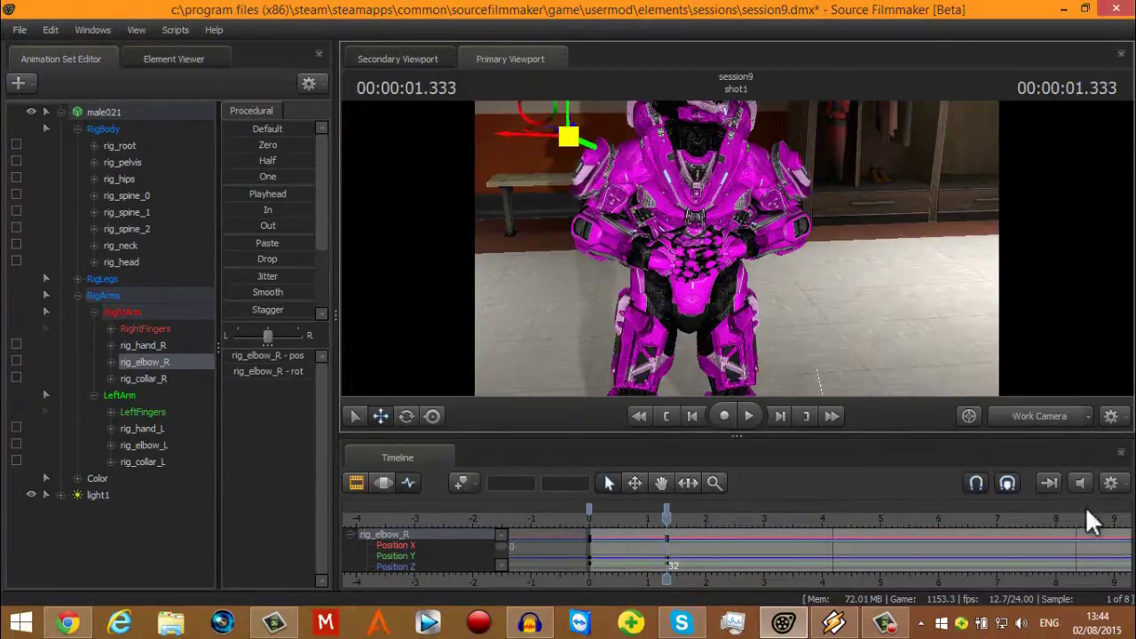
Step: Replay the animation from frame 0 several times to review the arm and head movement
{"action": "mouse_move", "coordinate": [737, 248]}
{"action": "left_mouse_down"}
{"action": "mouse_move", "coordinate": [733, 235]}
{"action": "mouse_move", "coordinate": [731, 249]}
{"action": "left_mouse_up"}
{"action": "left_click", "coordinate": [590, 522]}
{"action": "key", "text": "space"}
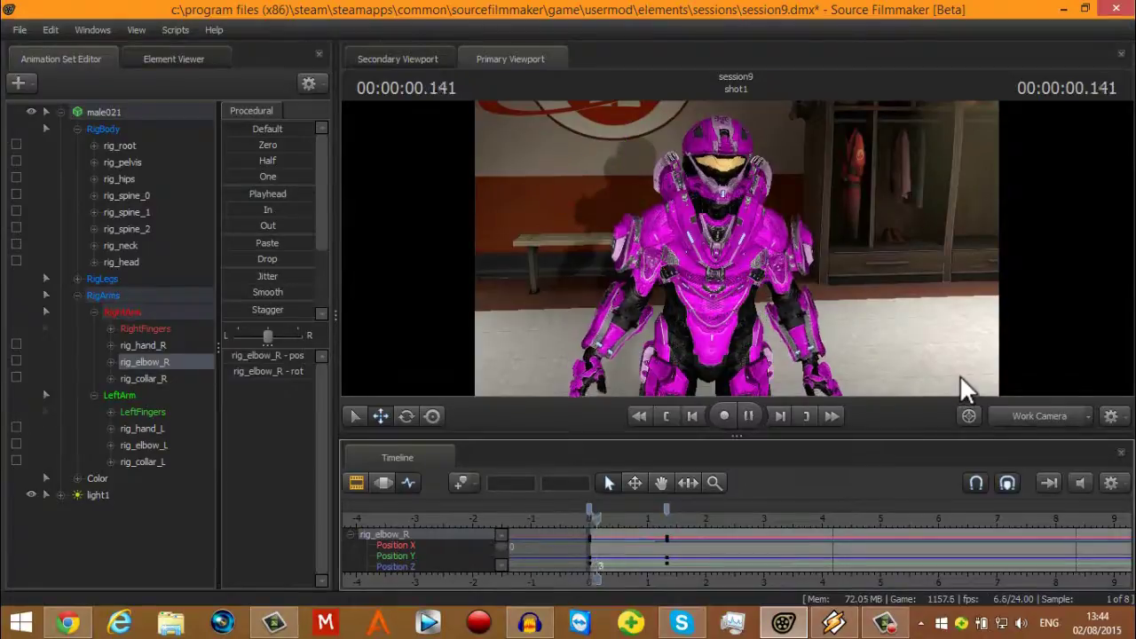
{"action": "key", "text": "space"}
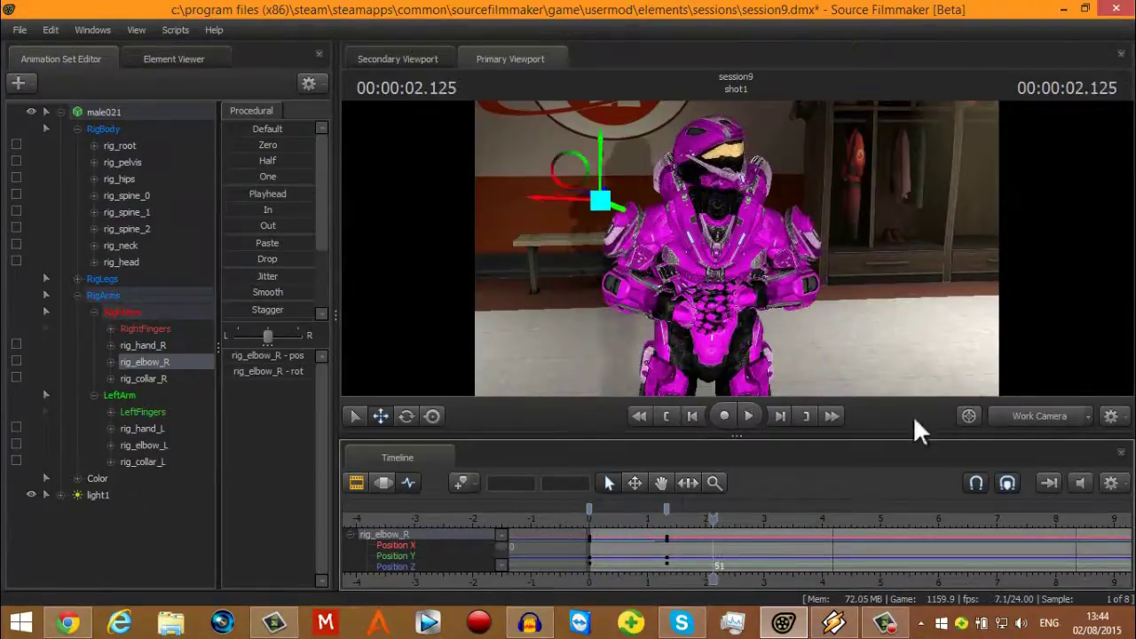
{"action": "left_click_drag", "start_coordinate": [591, 518], "coordinate": [586, 518]}
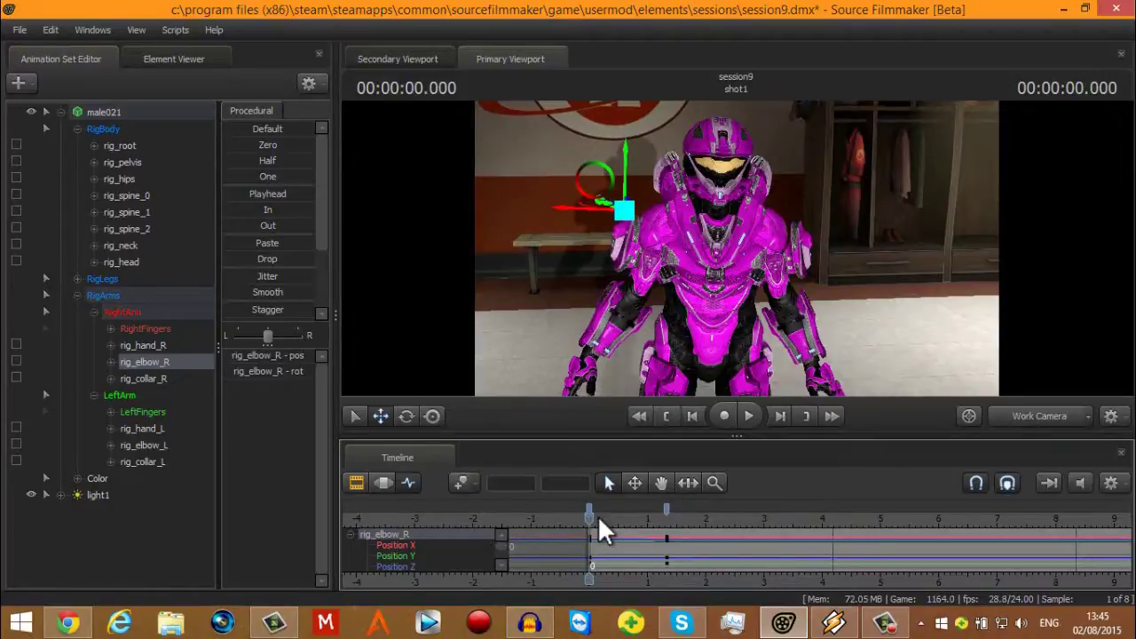
{"action": "key", "text": "space"}
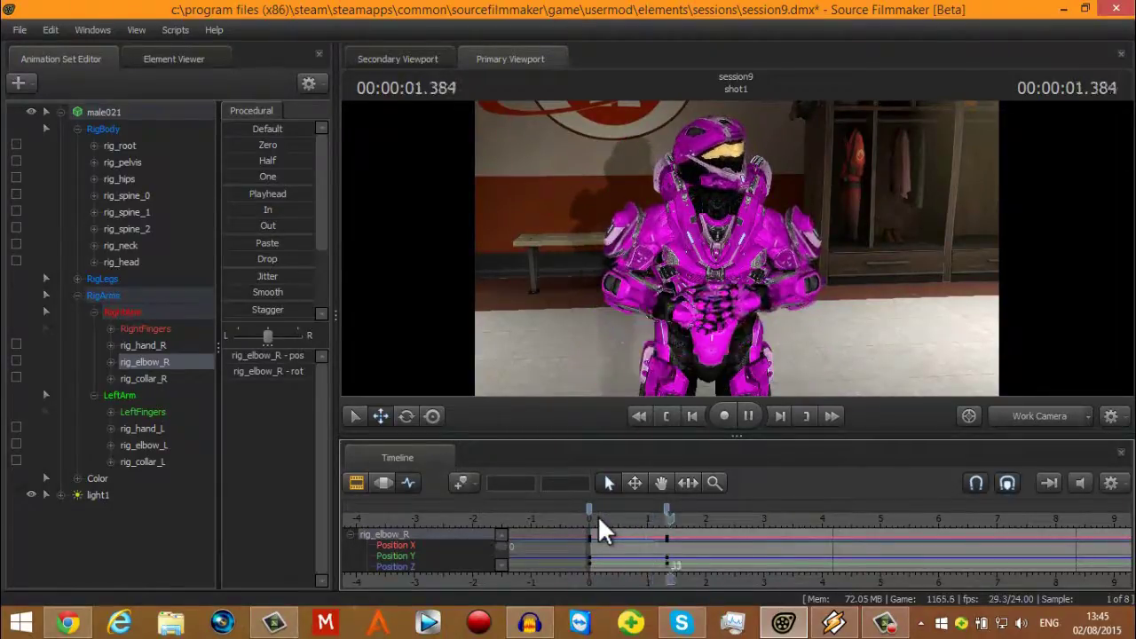
{"action": "key", "text": "space"}
{"action": "left_click_drag", "start_coordinate": [589, 523], "coordinate": [587, 515]}
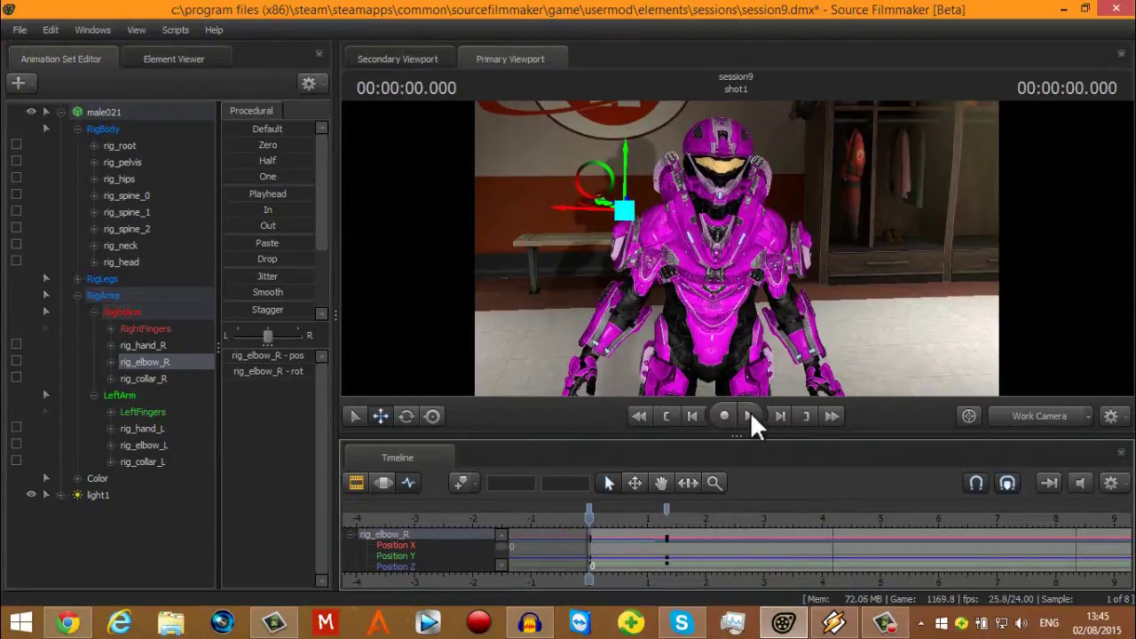
{"action": "key", "text": "space"}
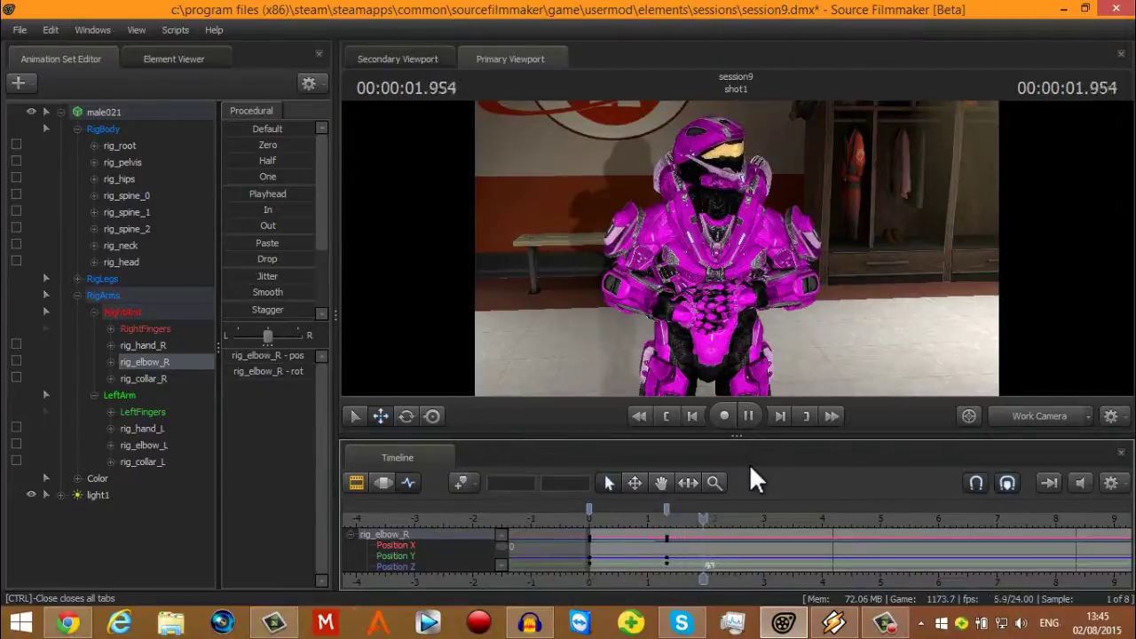
{"action": "key", "text": "space"}
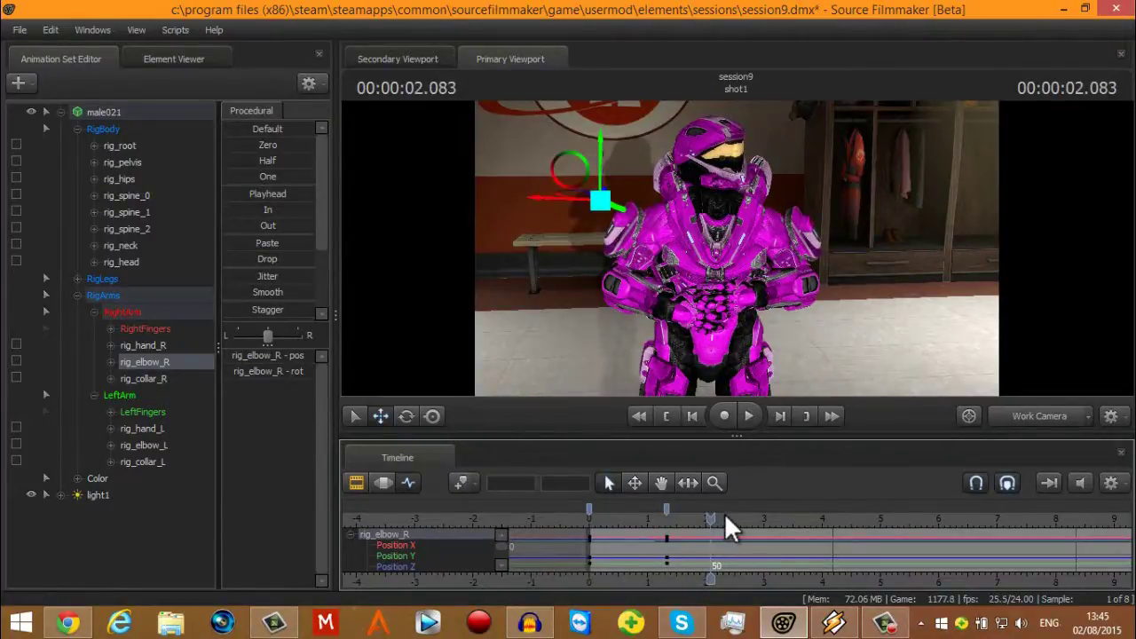
Step: Set the playhead to frame 114 and try shifting rig_hand_R outward, away from the left hand
{"action": "key", "text": "m"}
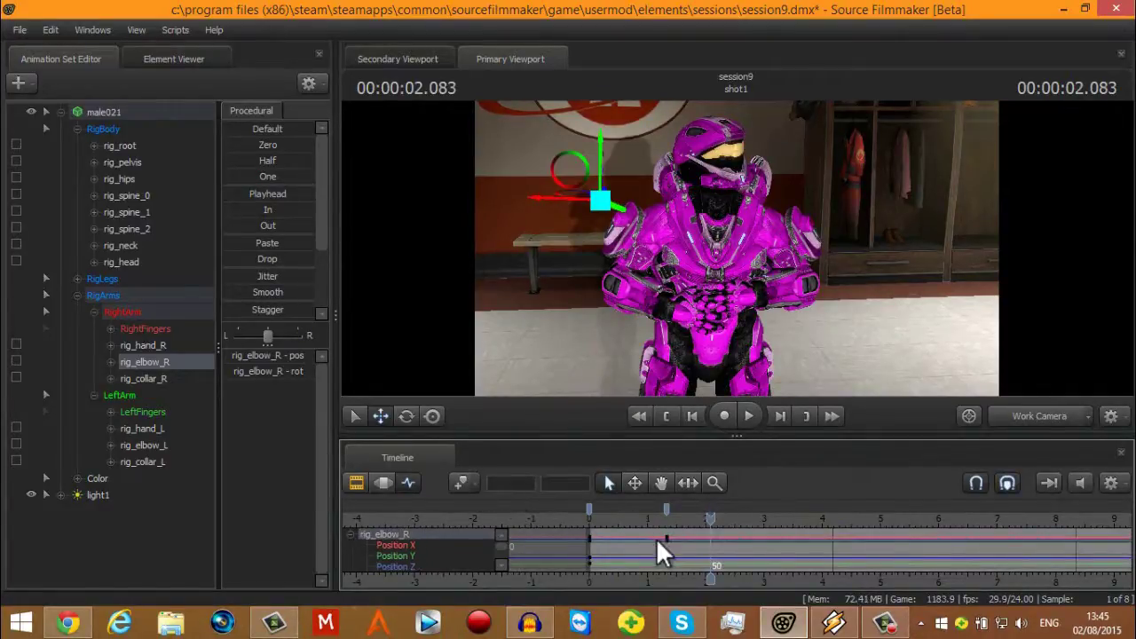
{"action": "left_click_drag", "start_coordinate": [711, 517], "coordinate": [865, 513]}
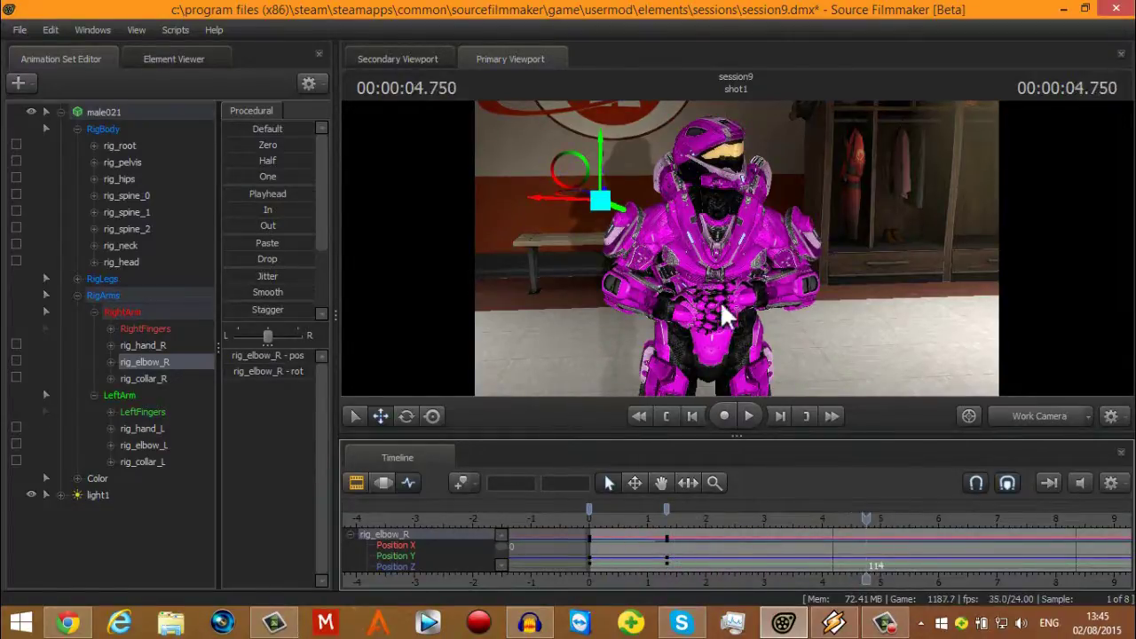
{"action": "left_click", "coordinate": [680, 320]}
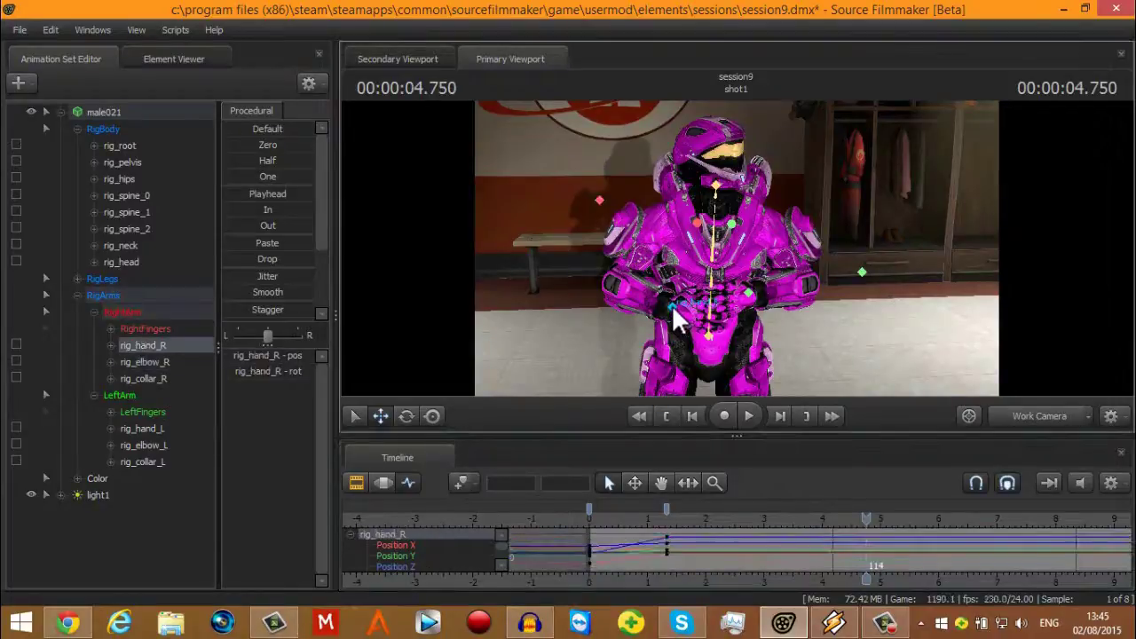
{"action": "left_click_drag", "start_coordinate": [674, 308], "coordinate": [651, 308]}
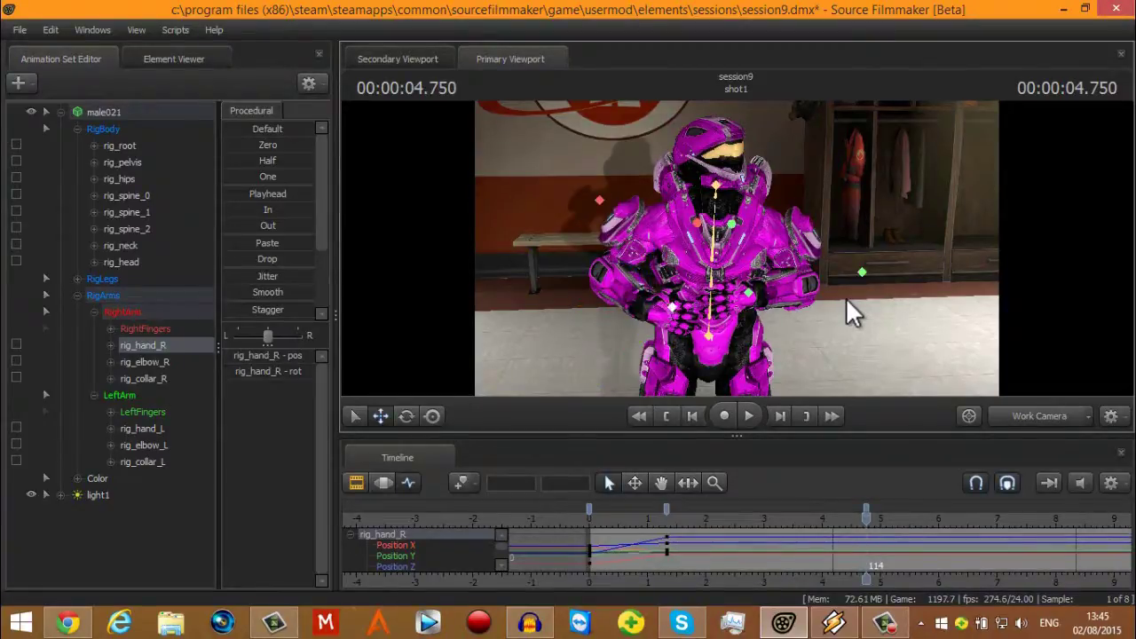
Step: Undo the last rig_hand_R move, redo it and undo it again, and look up the undo and redo commands
{"action": "key", "text": "ctrl+z"}
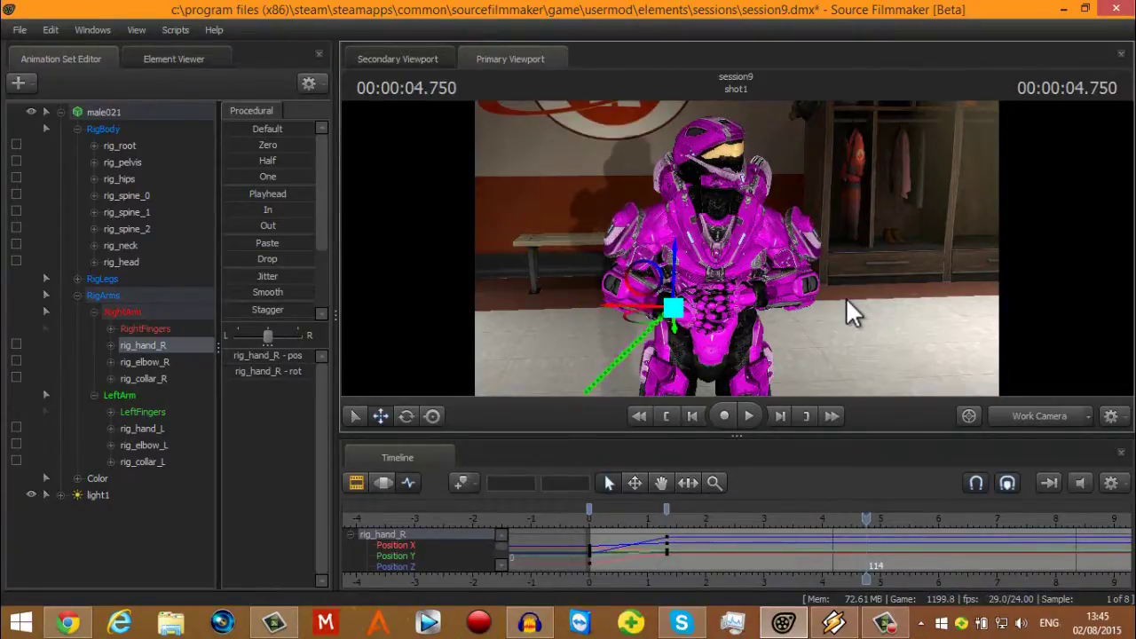
{"action": "key", "text": "ctrl"}
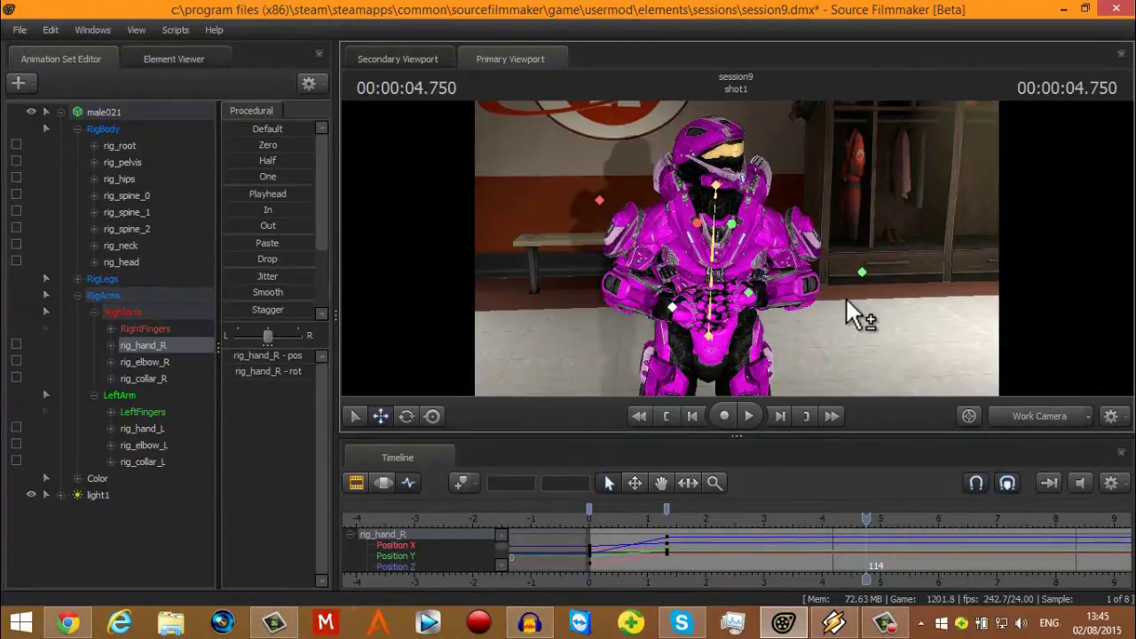
{"action": "key", "text": "ctrl+y"}
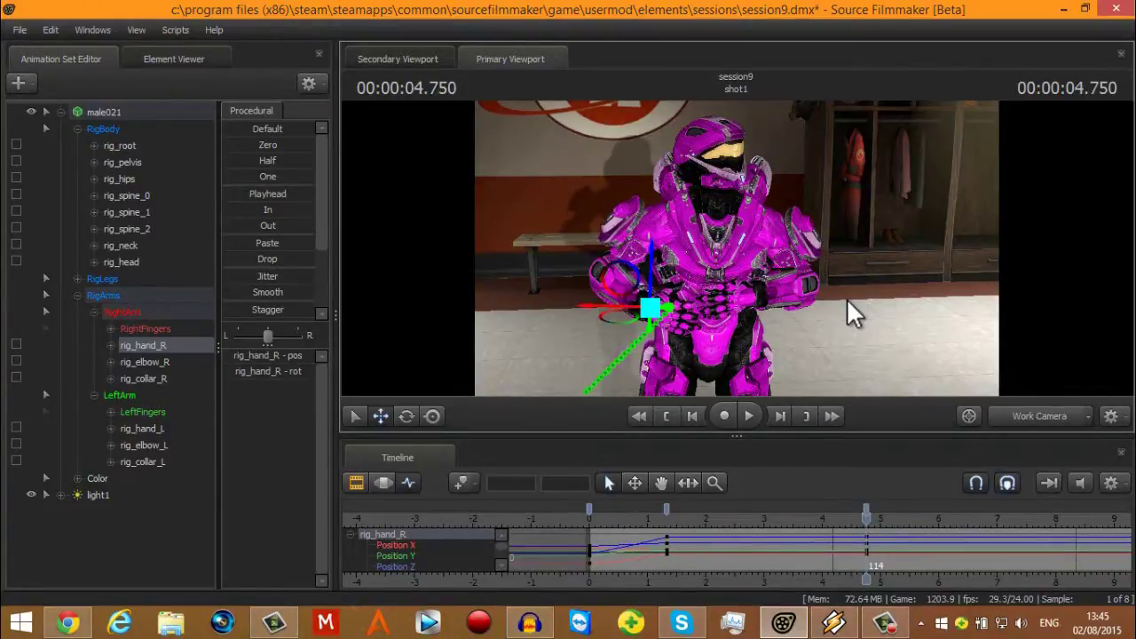
{"action": "key", "text": "ctrl+z"}
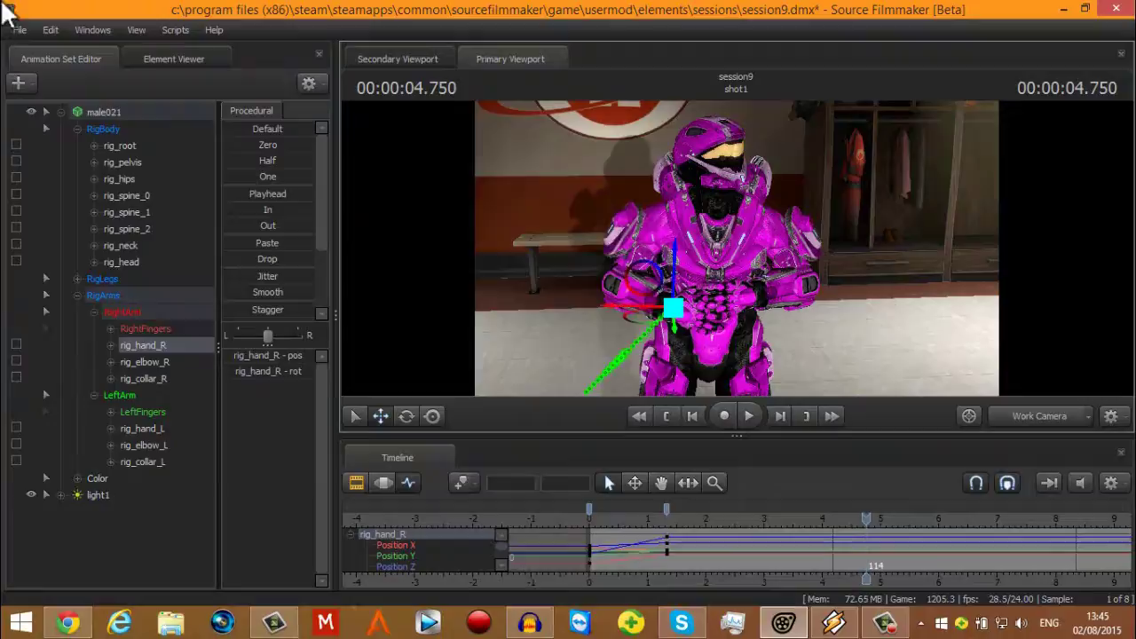
{"action": "left_click", "coordinate": [50, 30]}
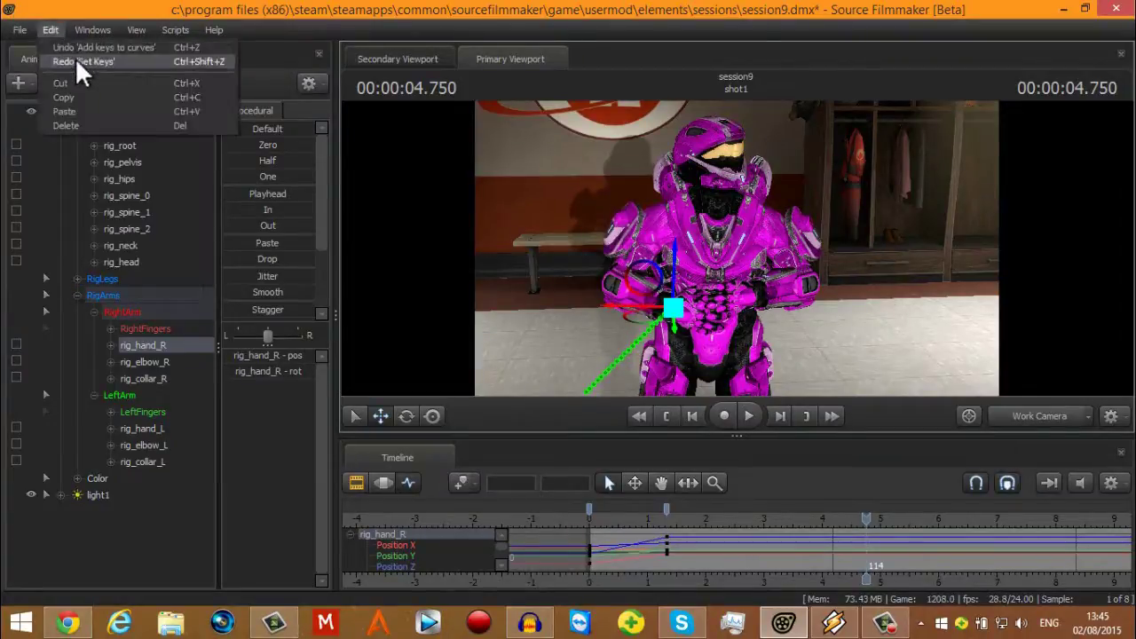
{"action": "left_click", "coordinate": [548, 7]}
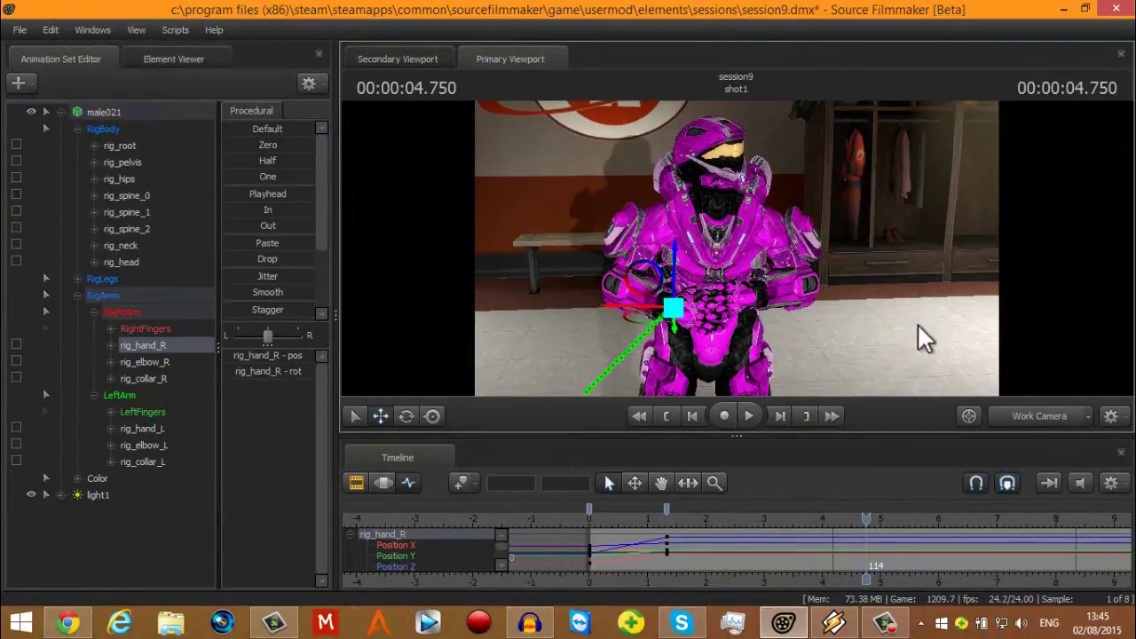
Step: Change the viewport's scene camera to camera1
{"action": "left_click", "coordinate": [1090, 414]}
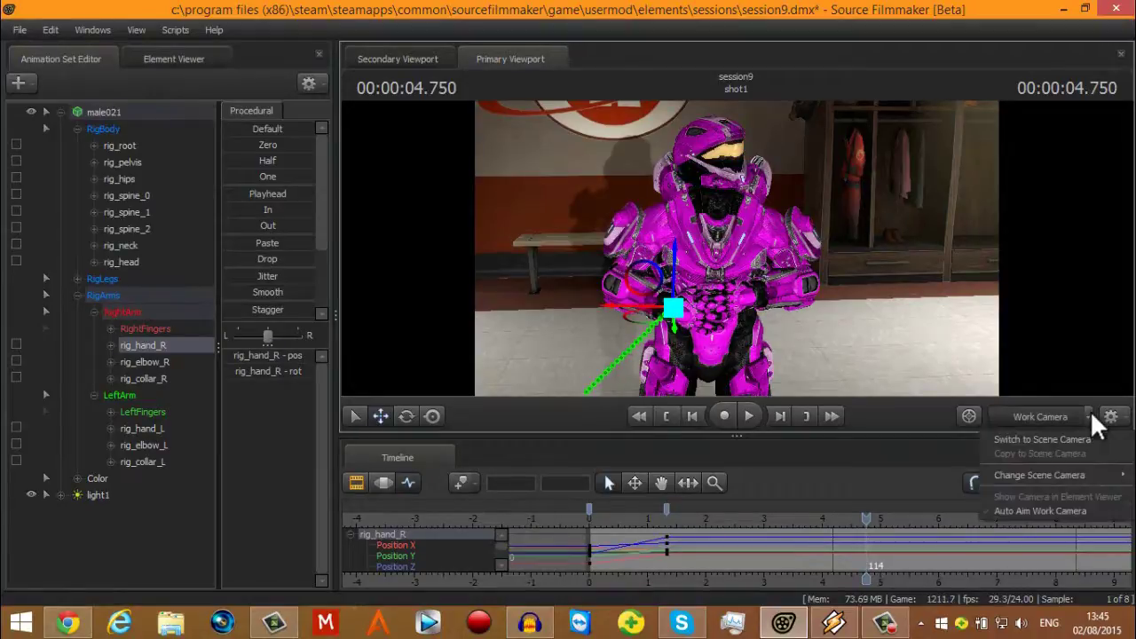
{"action": "mouse_move", "coordinate": [1067, 478]}
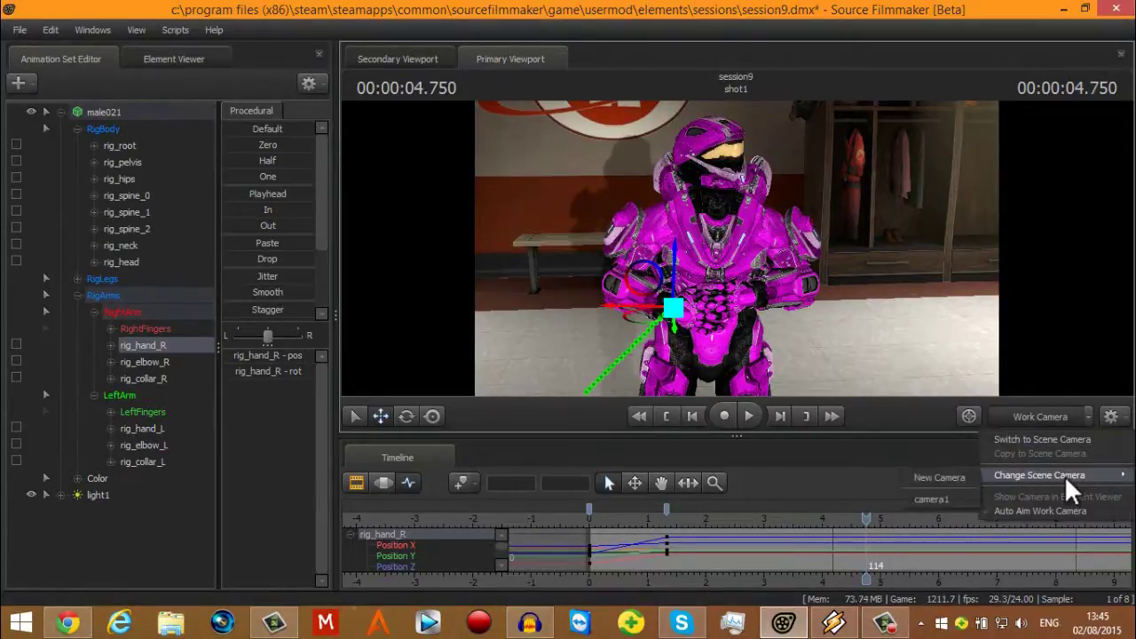
{"action": "left_click", "coordinate": [952, 498]}
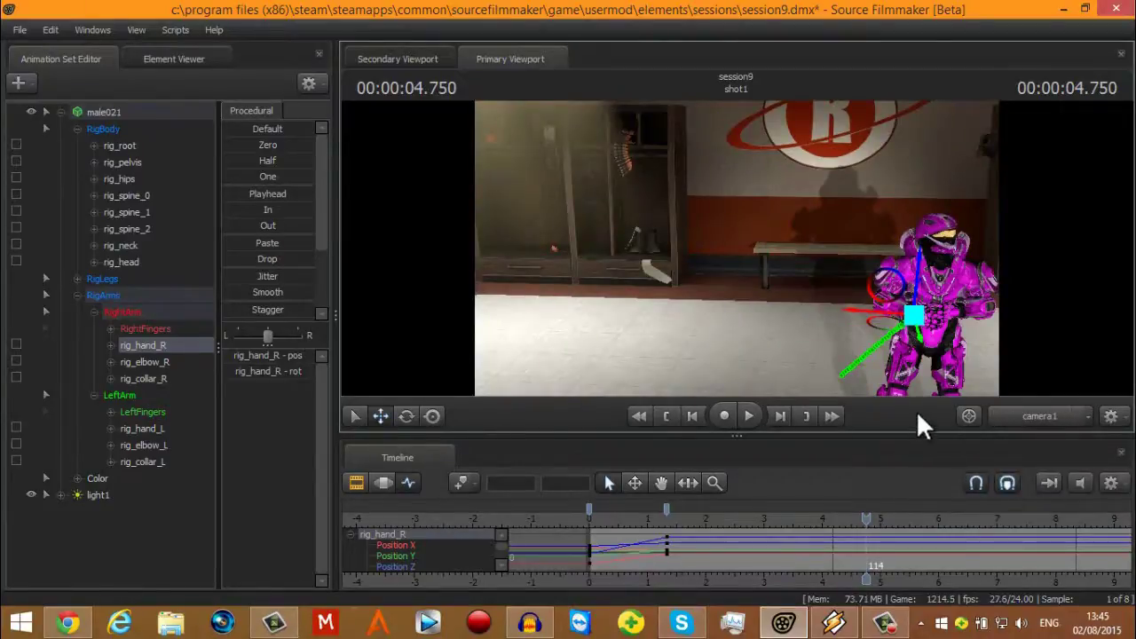
Step: Move camera1 up to the purple armored character and frame it from the head to the thighs at a downward angle
{"action": "key", "text": "w"}
{"action": "left_click_drag", "start_coordinate": [737, 248], "coordinate": [790, 215]}
{"action": "key", "text": "w"}
{"action": "key", "text": "w"}
{"action": "key", "text": "w"}
{"action": "key", "text": "s"}
{"action": "key", "text": "s"}
{"action": "key", "text": "w"}
{"action": "key", "text": "s"}
{"action": "key", "text": "w"}
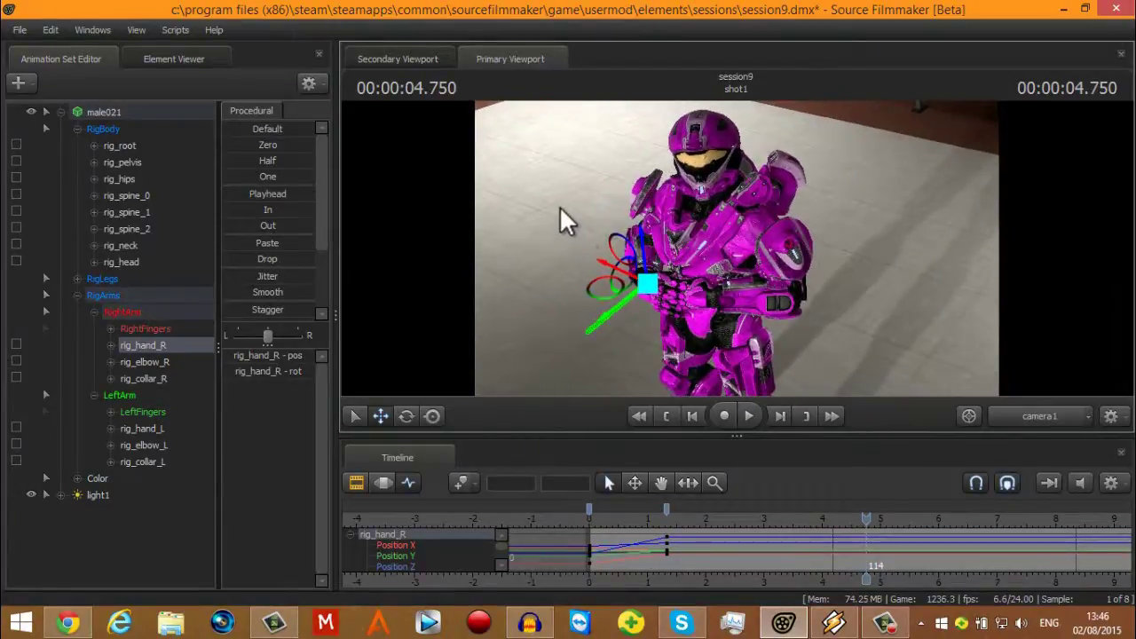
{"action": "key", "text": "a"}
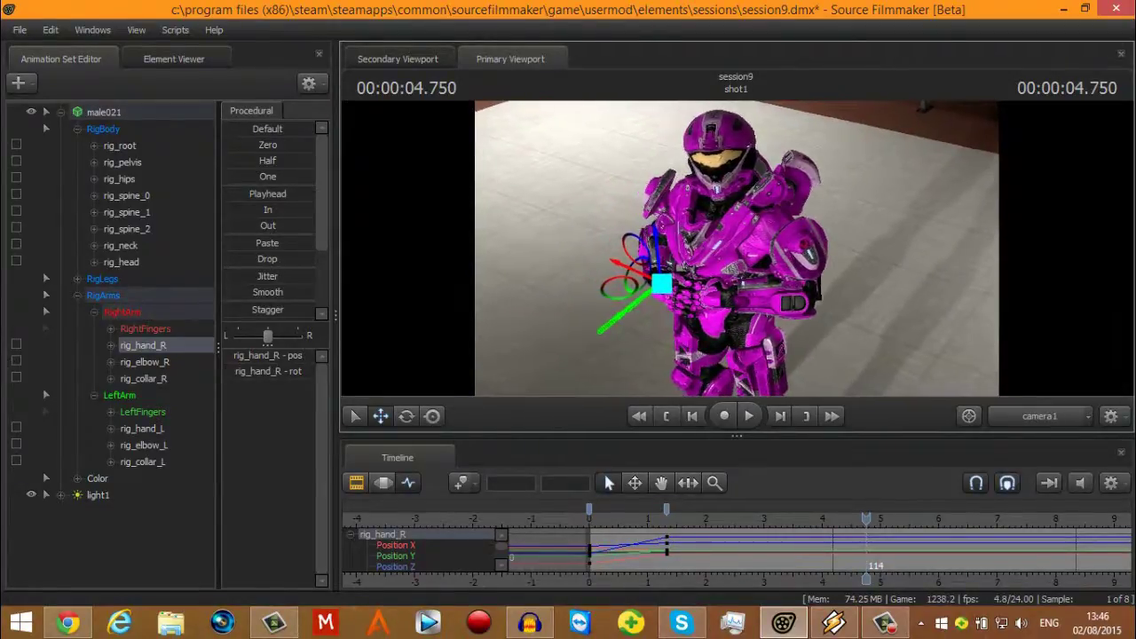
{"action": "left_click_drag", "start_coordinate": [737, 249], "coordinate": [786, 245]}
{"action": "key", "text": "w"}
{"action": "key", "text": "s"}
{"action": "key", "text": "s"}
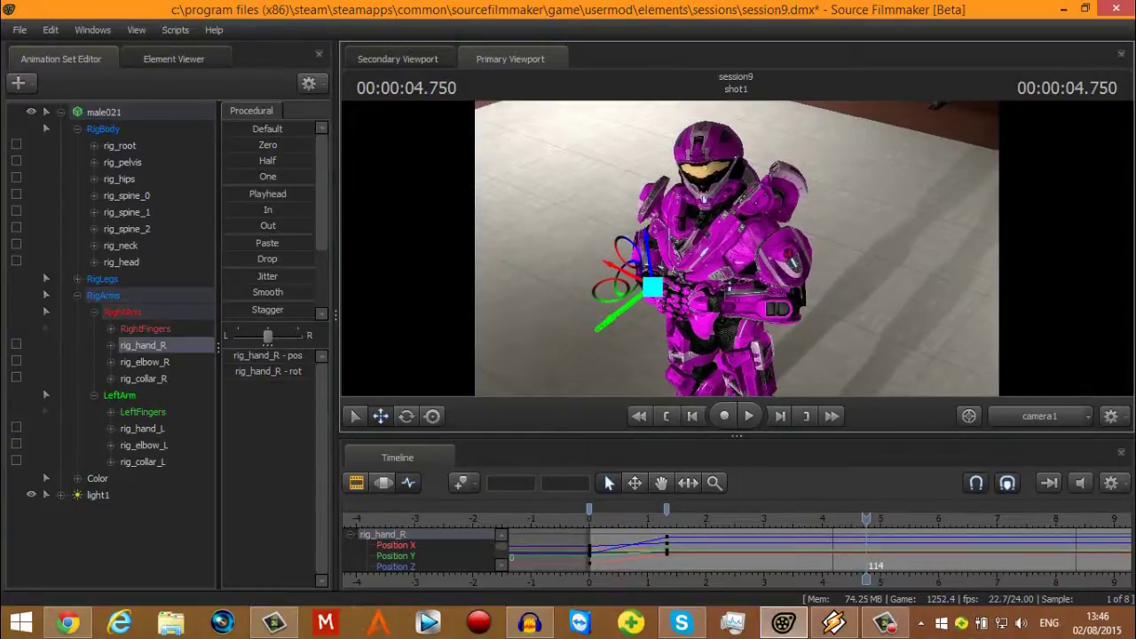
Step: Try wider and closer camera1 framings of the character, from a chest close-up to a view of the whole room
{"action": "key", "text": "s"}
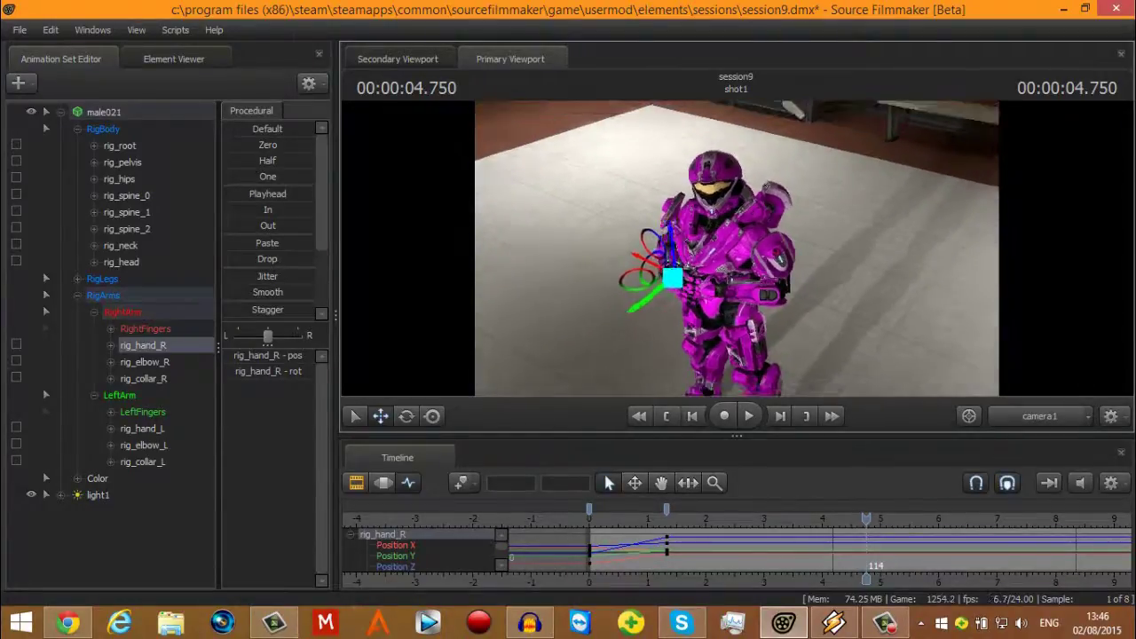
{"action": "key", "text": "s"}
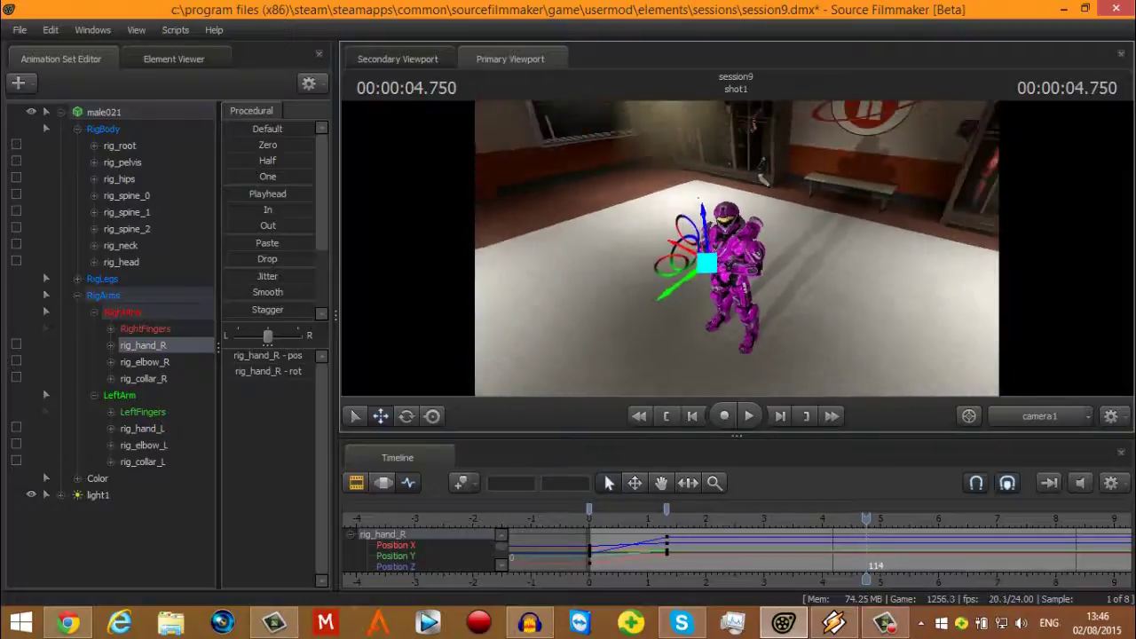
{"action": "key", "text": "s"}
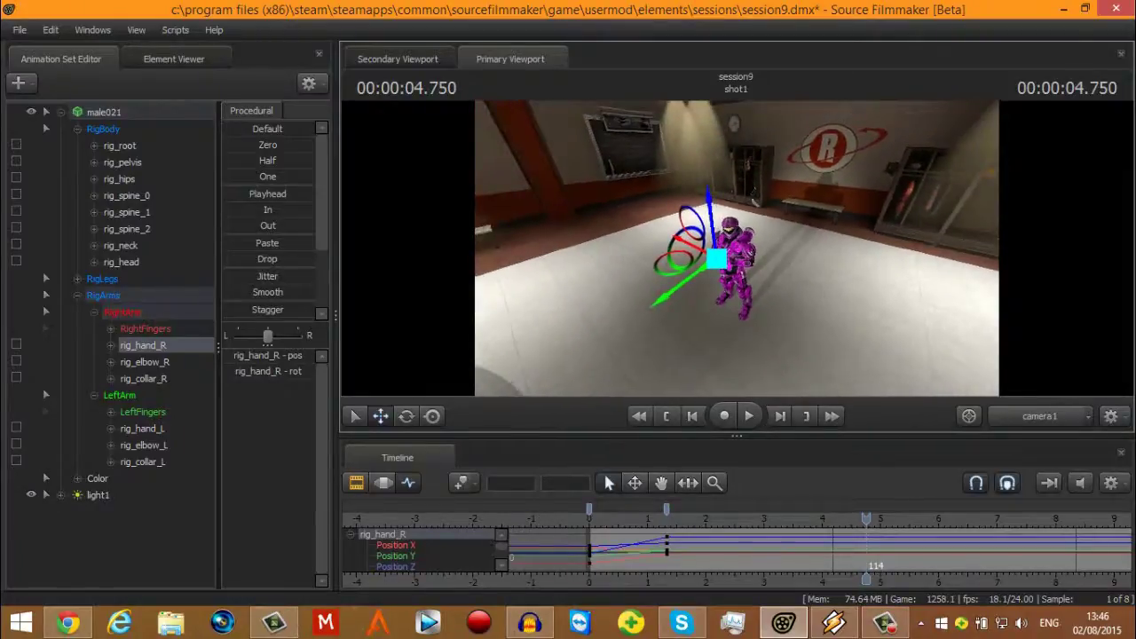
{"action": "key", "text": "w"}
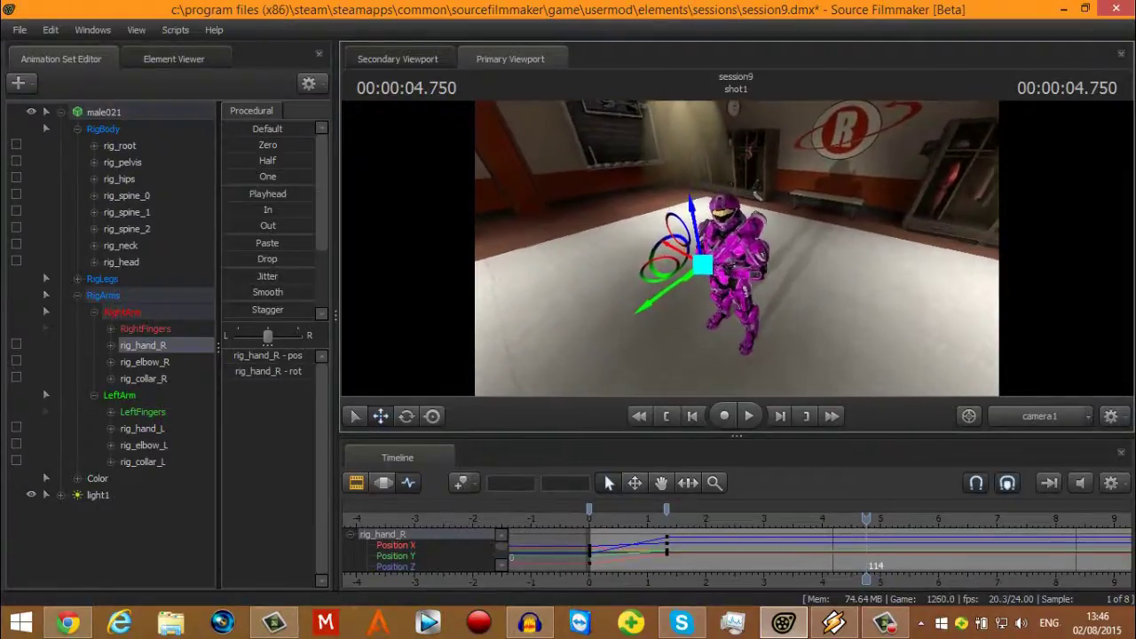
{"action": "key", "text": "w"}
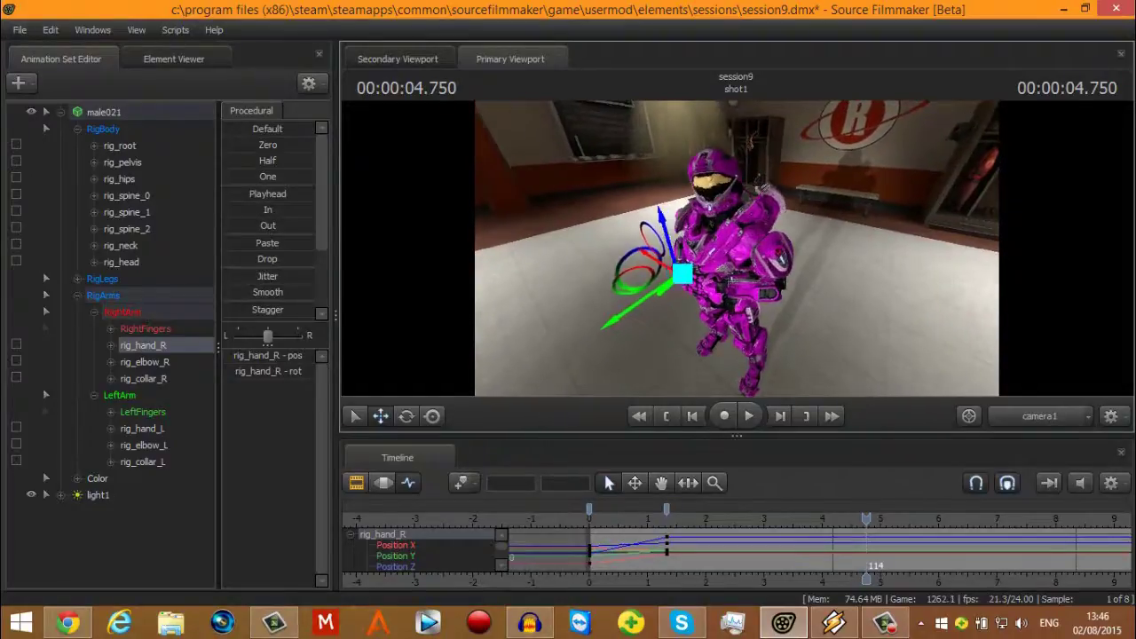
{"action": "key", "text": "w"}
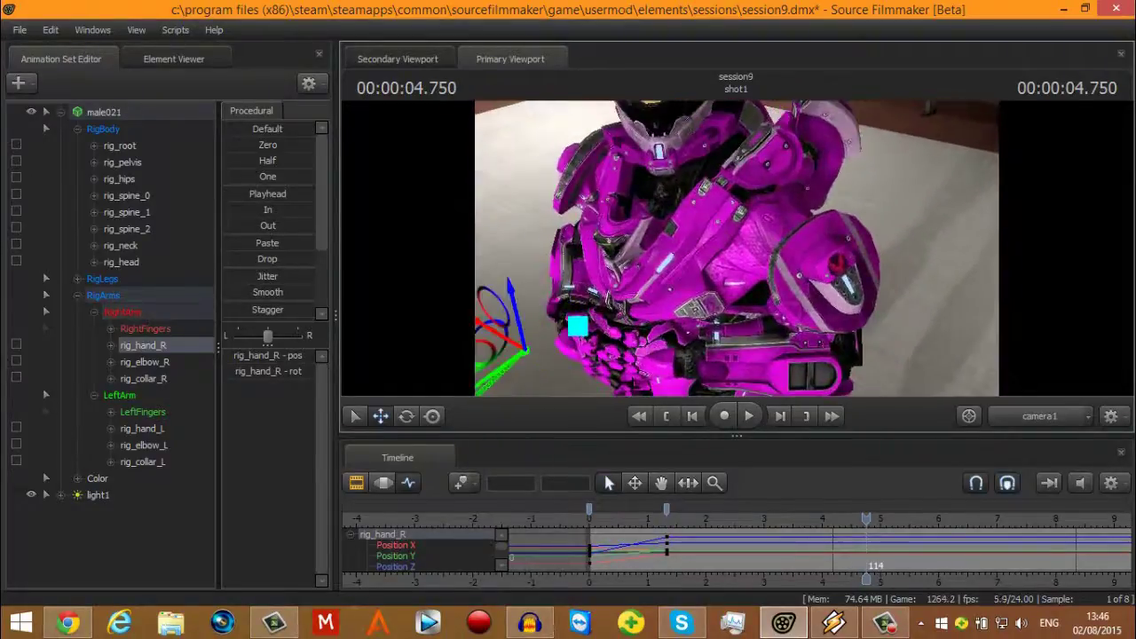
{"action": "key", "text": "w"}
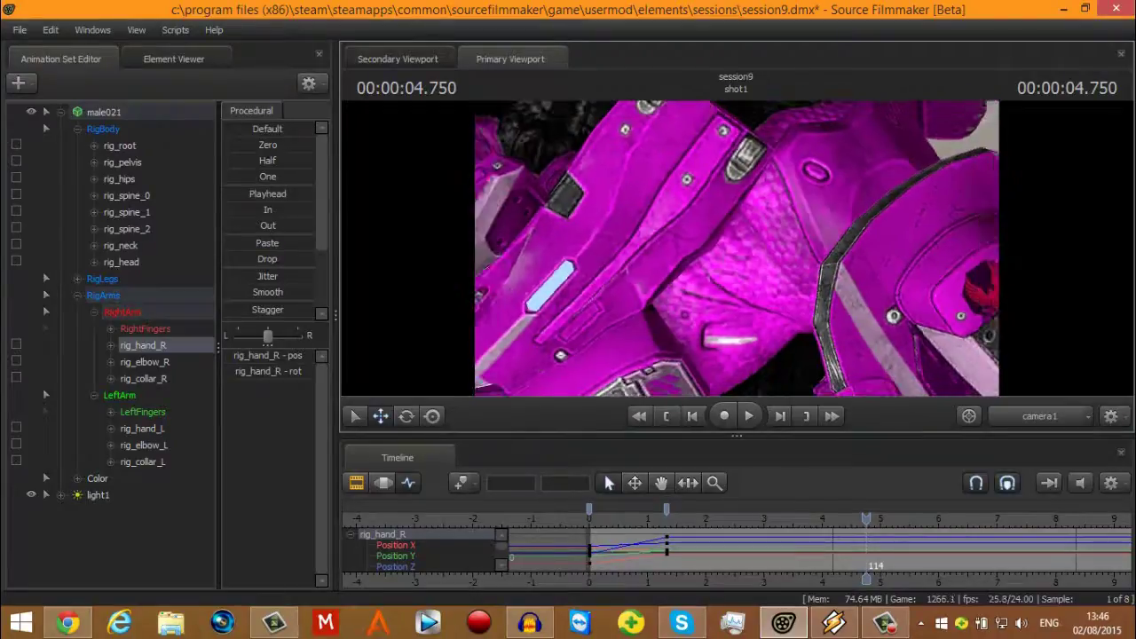
{"action": "key", "text": "s"}
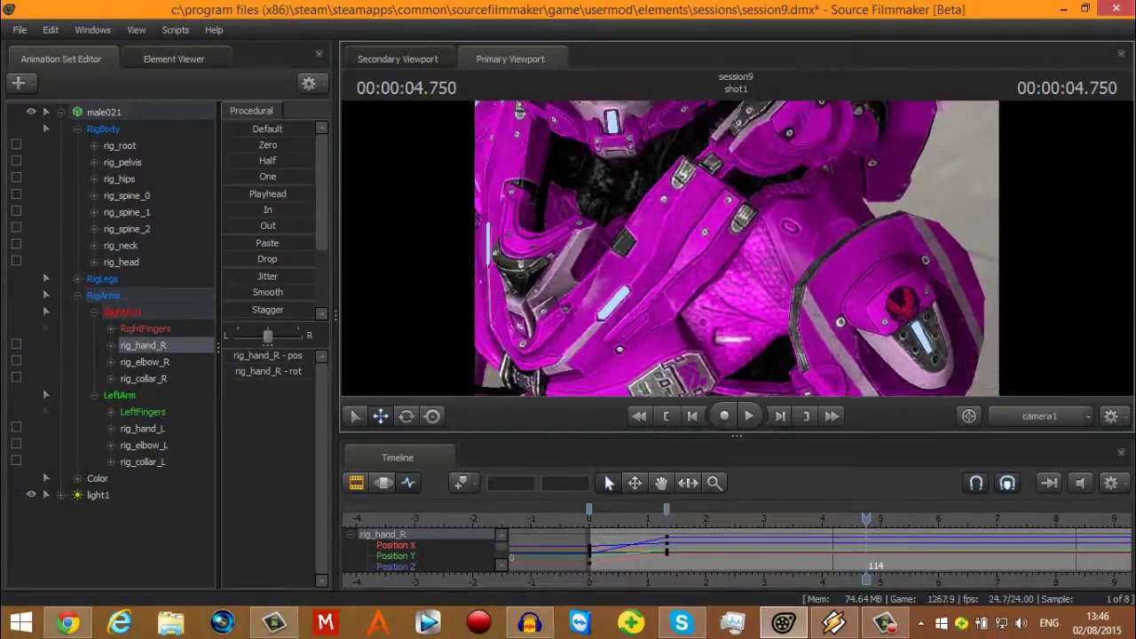
{"action": "key", "text": "s"}
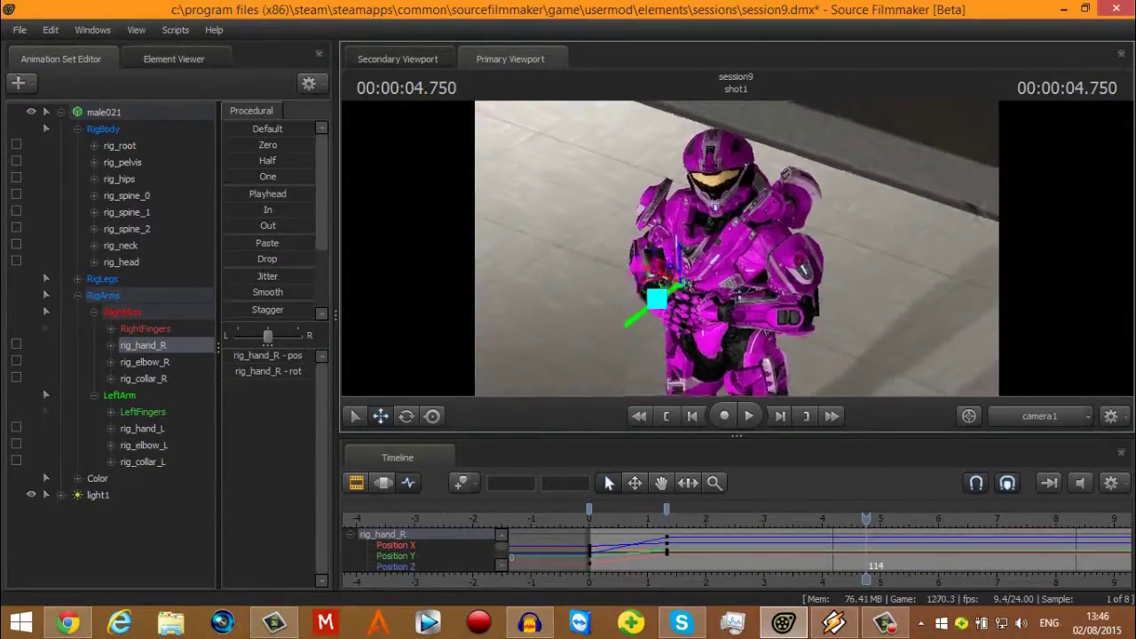
{"action": "key", "text": "s"}
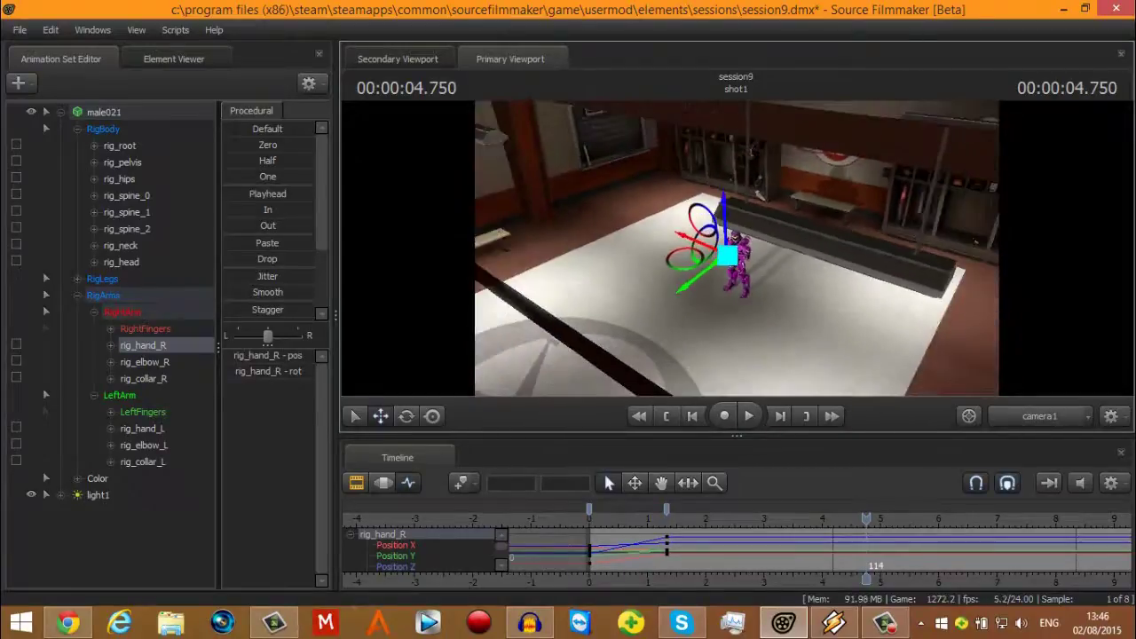
Step: Bring camera1 back in to frame the character's head, torso and hands from above
{"action": "key", "text": "w"}
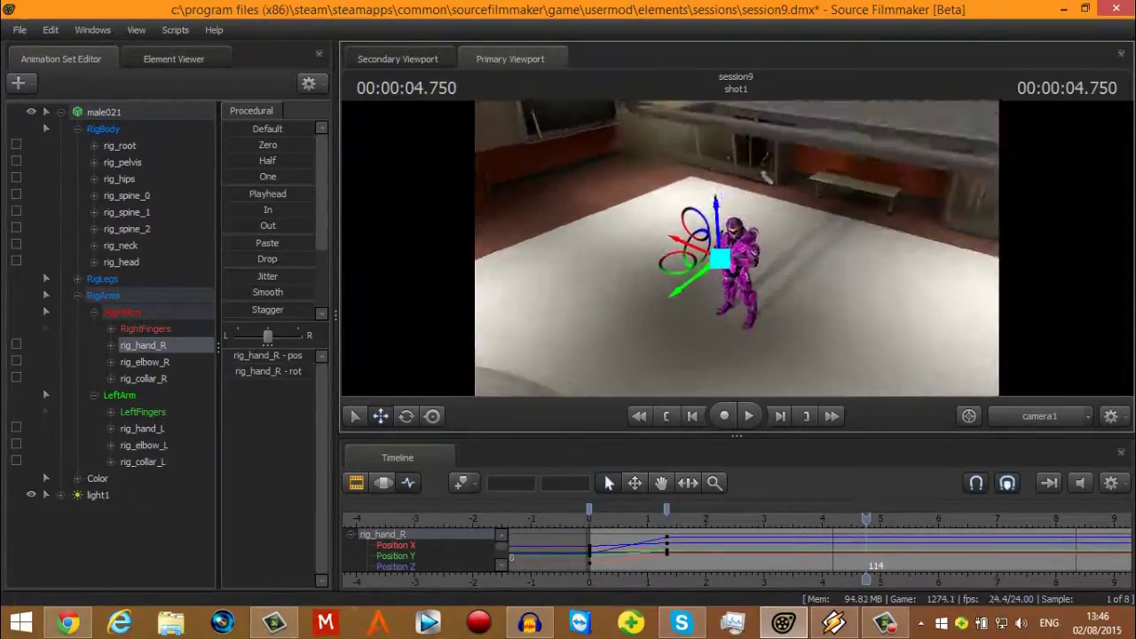
{"action": "key", "text": "w"}
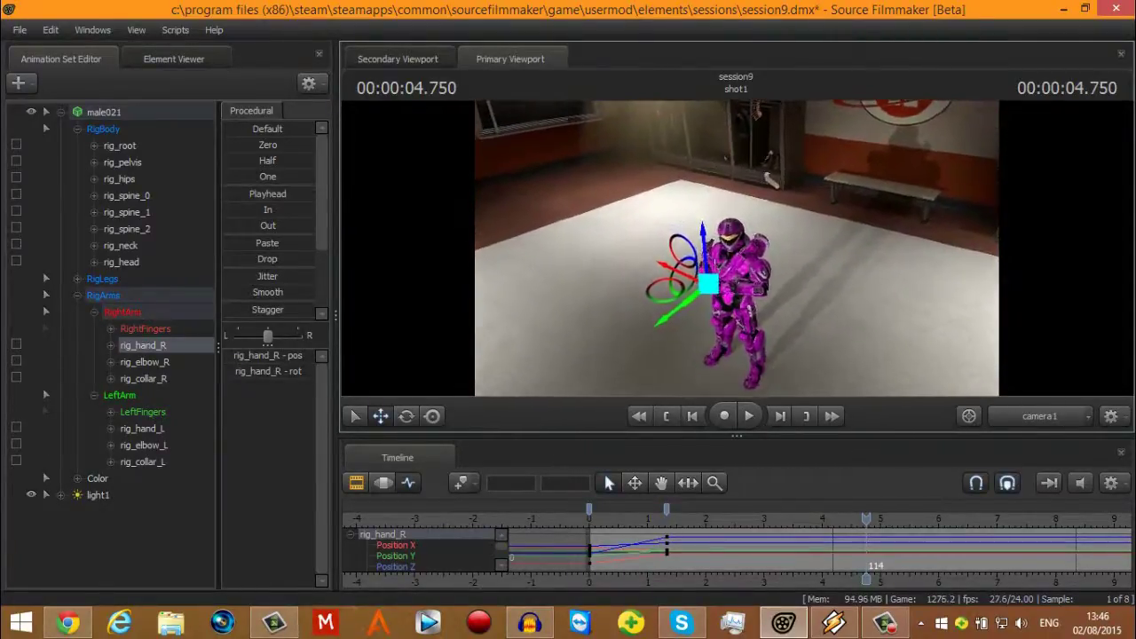
{"action": "mouse_move", "coordinate": [736, 248]}
{"action": "left_mouse_down"}
{"action": "mouse_move", "coordinate": [731, 133]}
{"action": "mouse_move", "coordinate": [712, 280]}
{"action": "mouse_move", "coordinate": [741, 280]}
{"action": "mouse_move", "coordinate": [740, 242]}
{"action": "left_mouse_up"}
{"action": "key", "text": "w"}
{"action": "key", "text": "w"}
{"action": "key", "text": "s"}
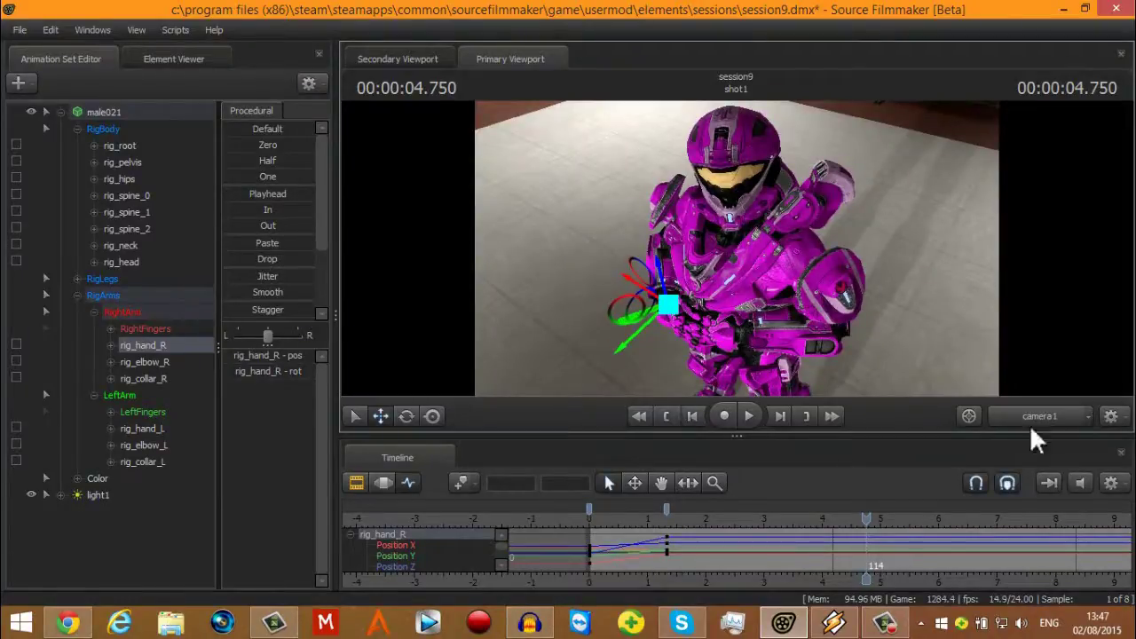
Step: Return the playhead to frame 0 and start a movie export, saving the session's changes when asked
{"action": "left_click_drag", "start_coordinate": [867, 519], "coordinate": [589, 516]}
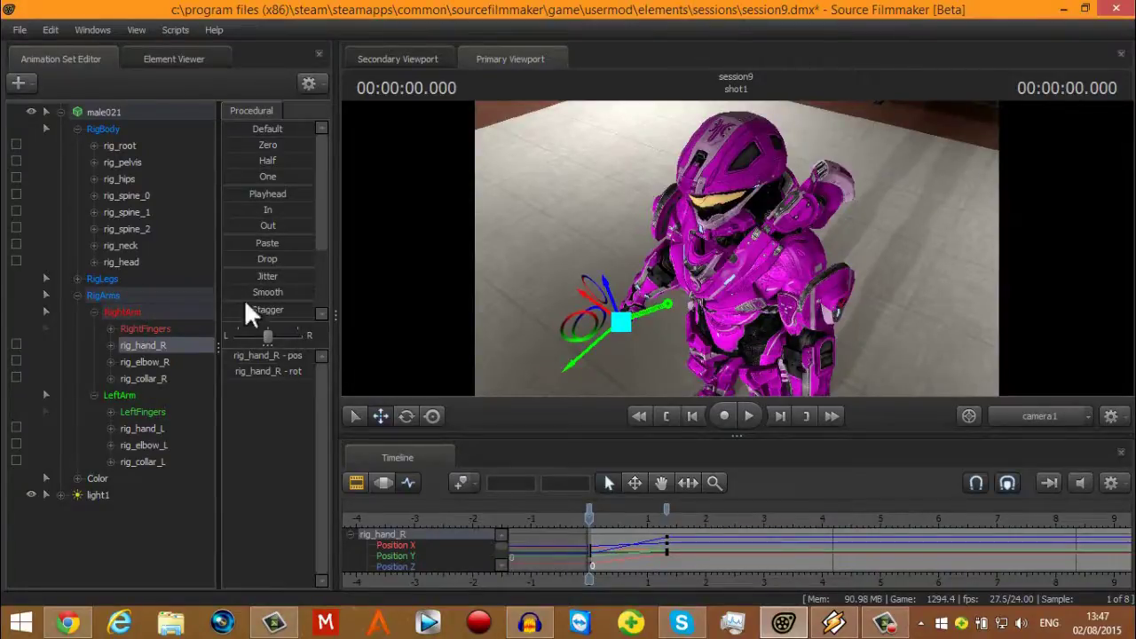
{"action": "left_click", "coordinate": [20, 79]}
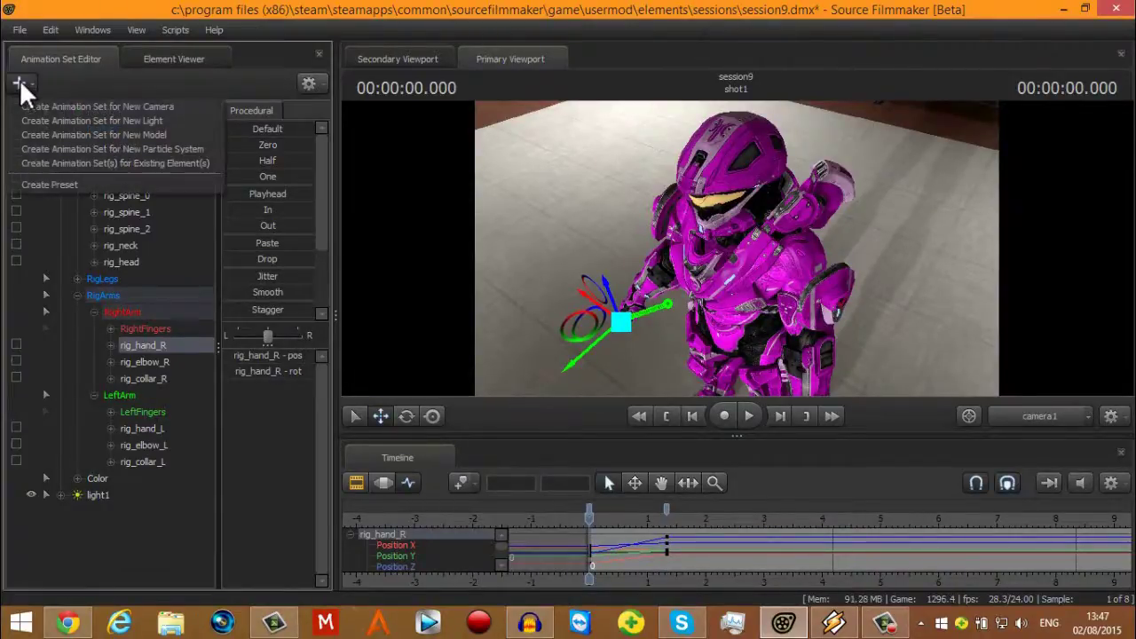
{"action": "left_click", "coordinate": [21, 61]}
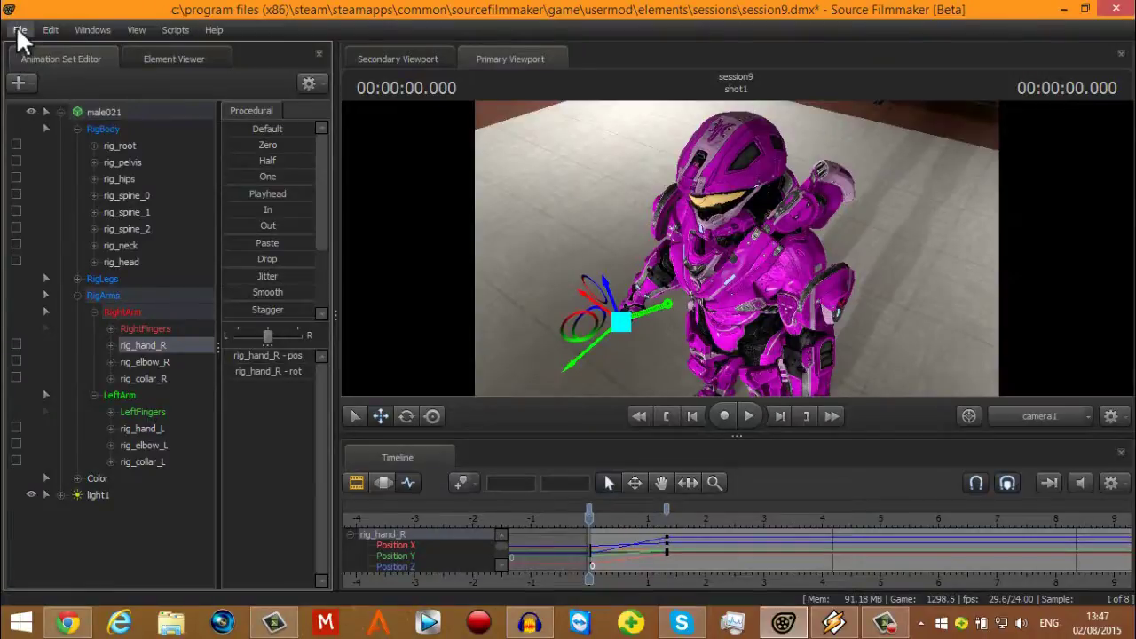
{"action": "left_click", "coordinate": [16, 28]}
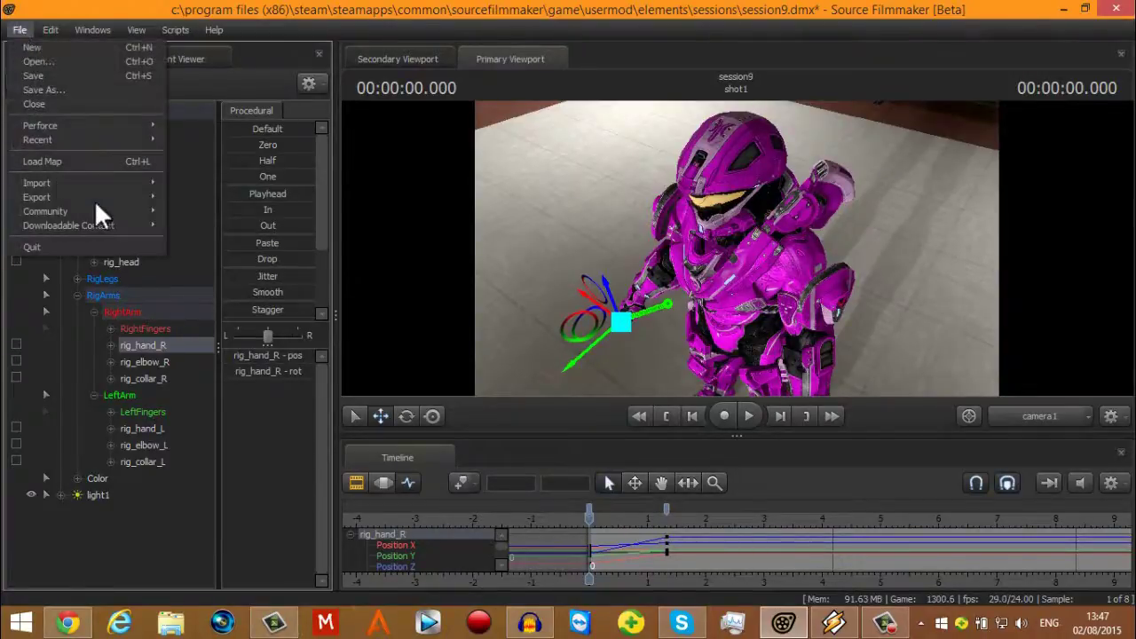
{"action": "mouse_move", "coordinate": [107, 197]}
{"action": "left_click", "coordinate": [207, 196]}
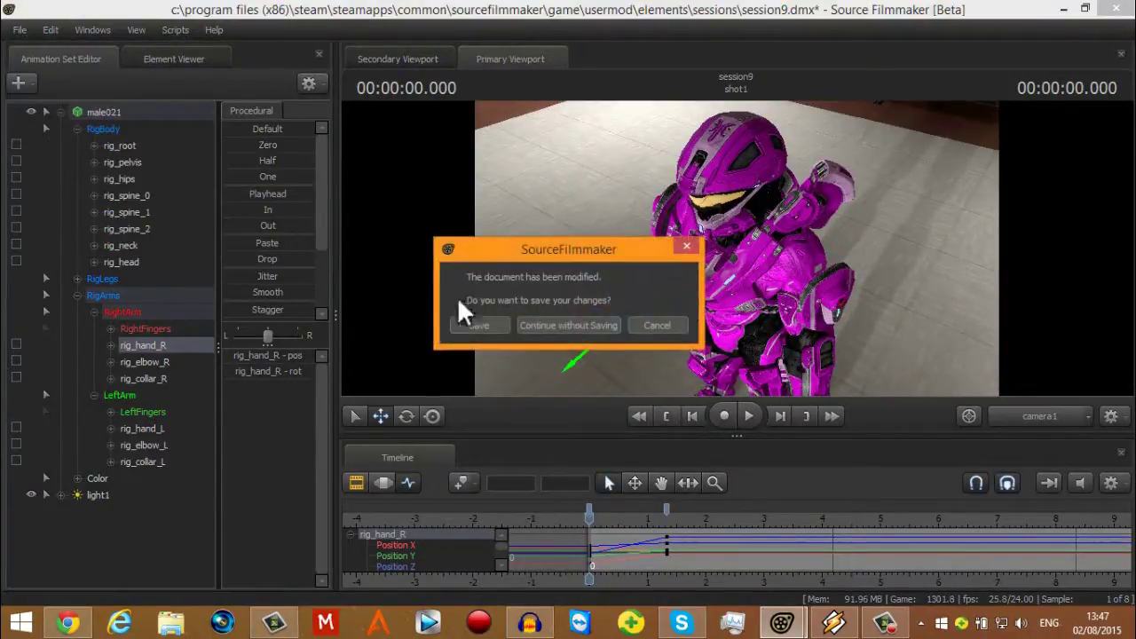
{"action": "left_click", "coordinate": [496, 323]}
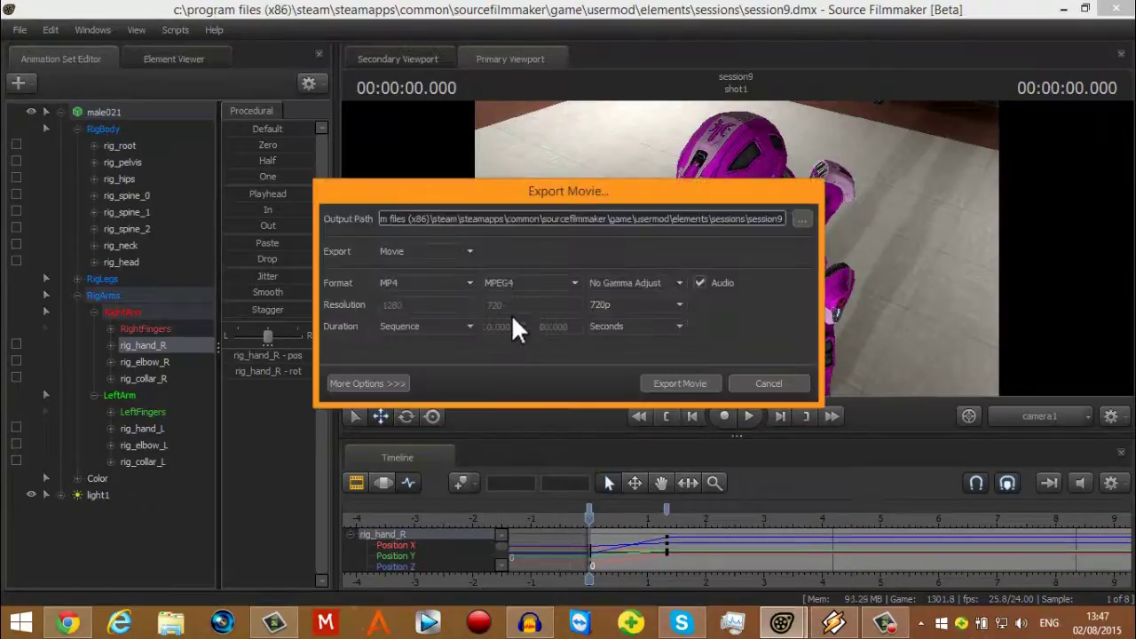
Step: Keep the export type as Movie and browse to the Animation Images folder on the Desktop for the output file
{"action": "left_click", "coordinate": [420, 249]}
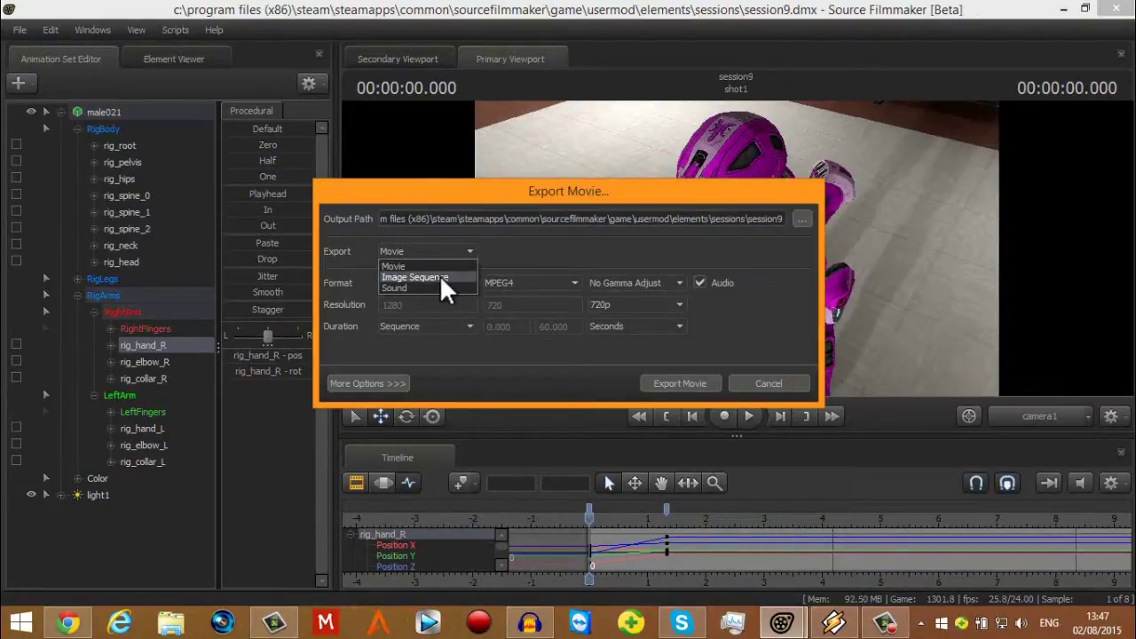
{"action": "left_click", "coordinate": [426, 265]}
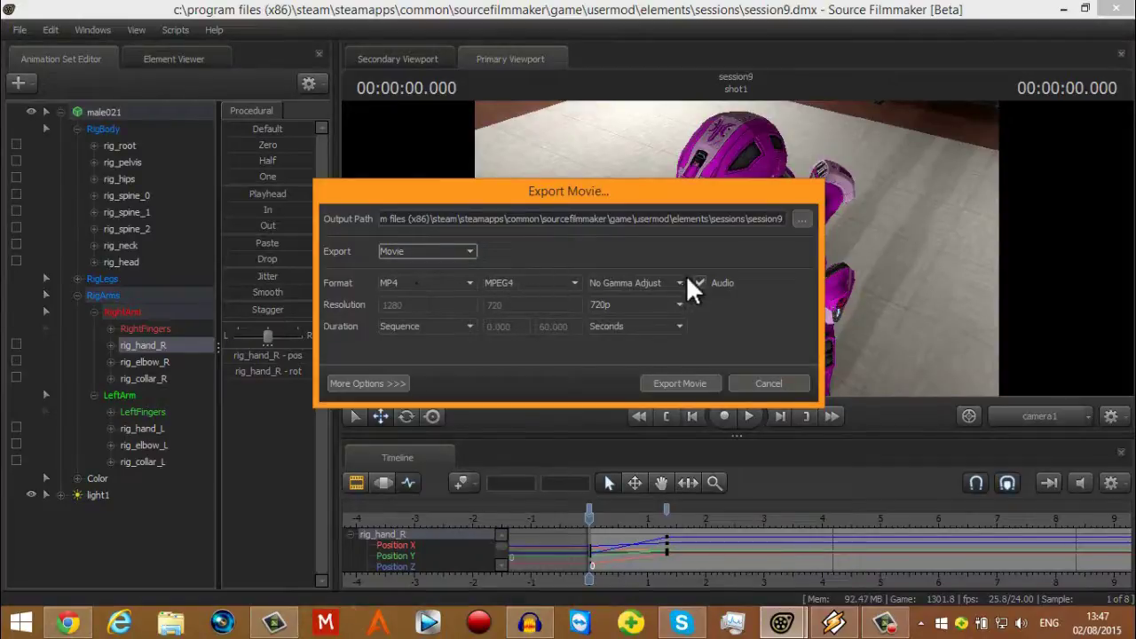
{"action": "left_click", "coordinate": [808, 222]}
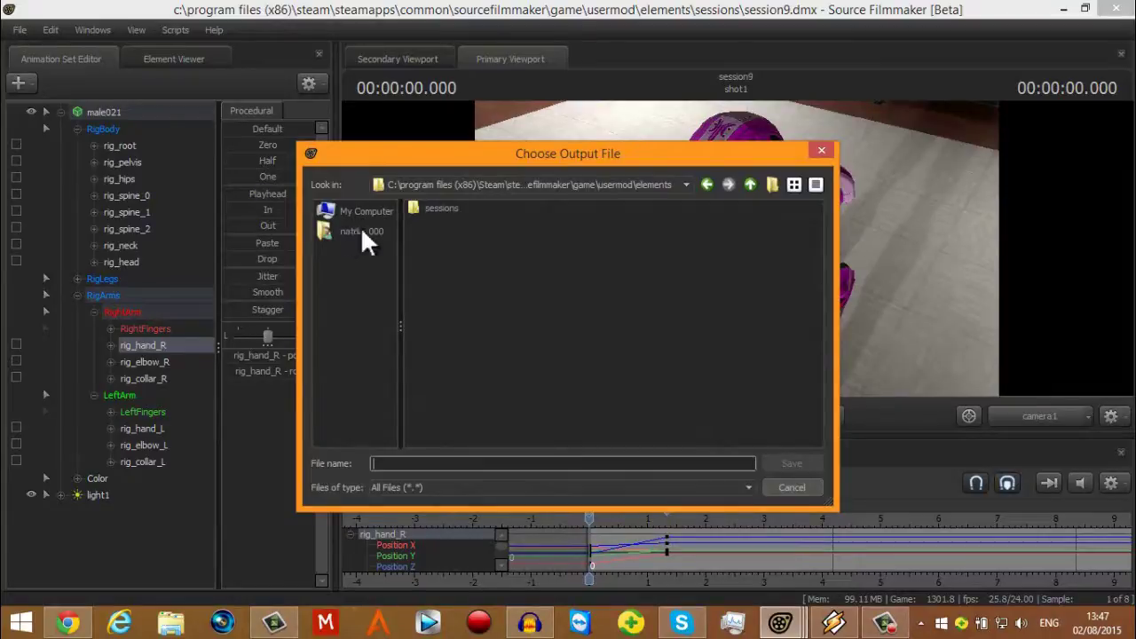
{"action": "left_click", "coordinate": [336, 234]}
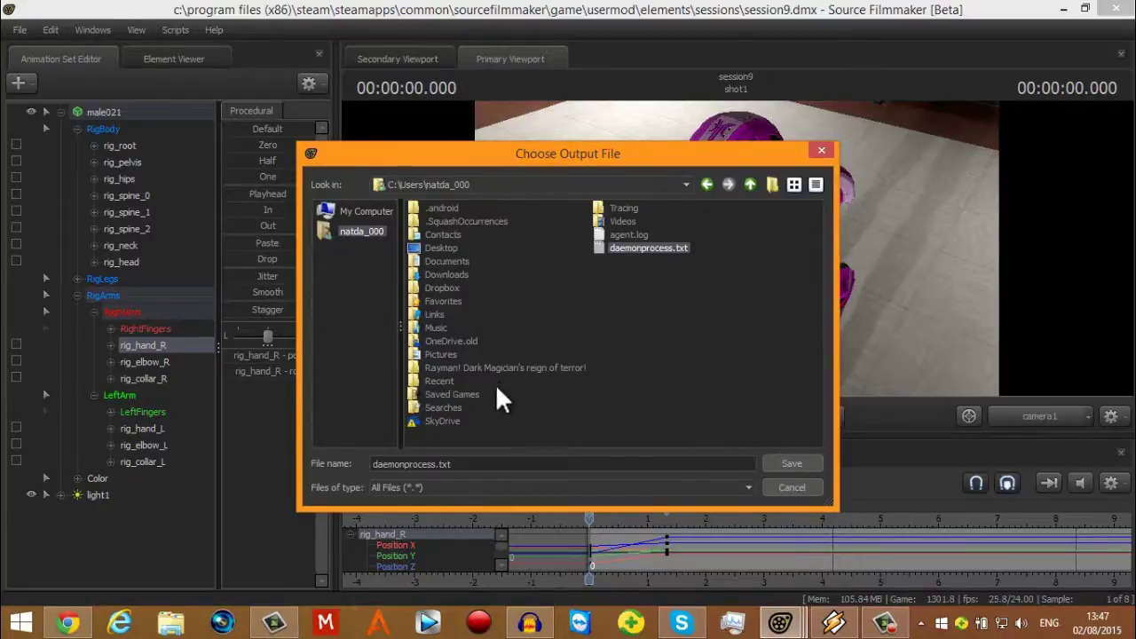
{"action": "left_click", "coordinate": [441, 247]}
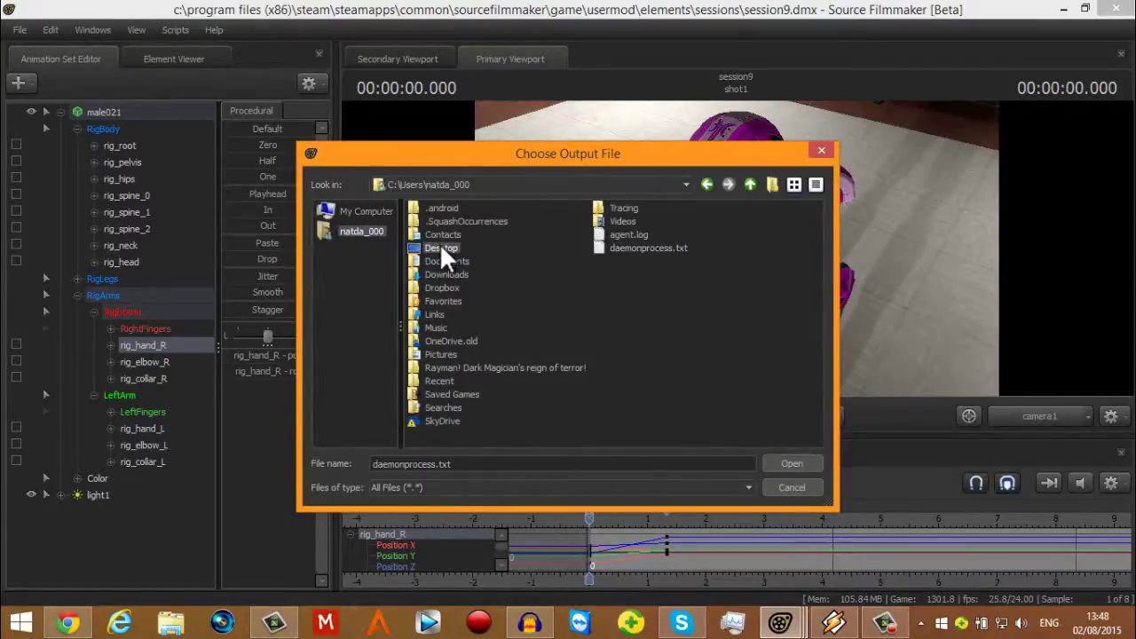
{"action": "double_click", "coordinate": [446, 247]}
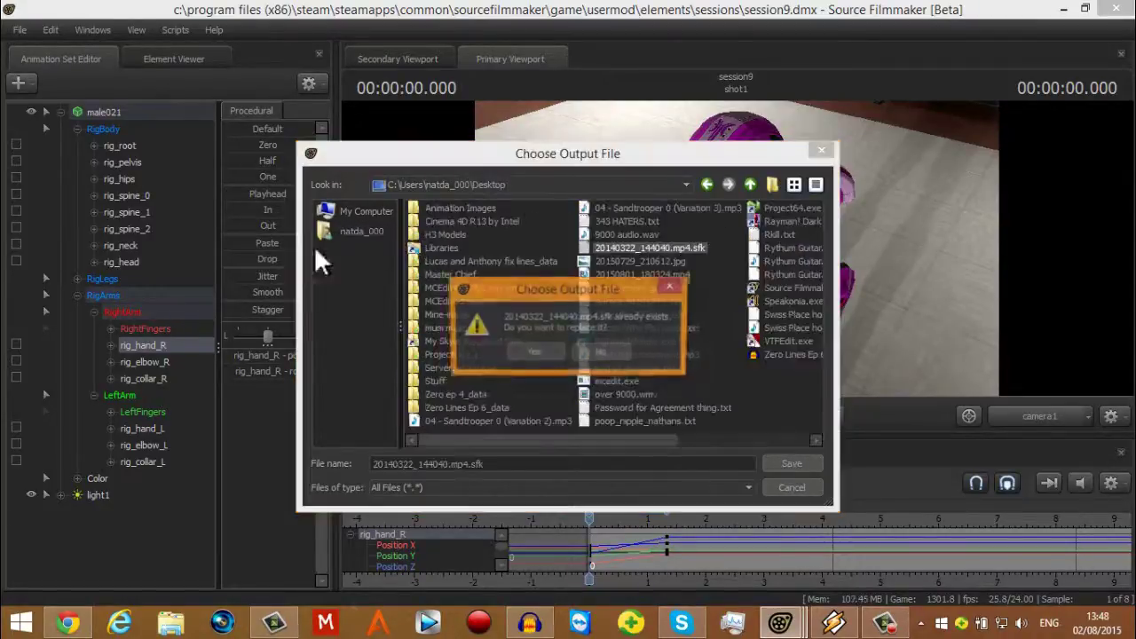
{"action": "left_click", "coordinate": [616, 352]}
{"action": "double_click", "coordinate": [458, 204]}
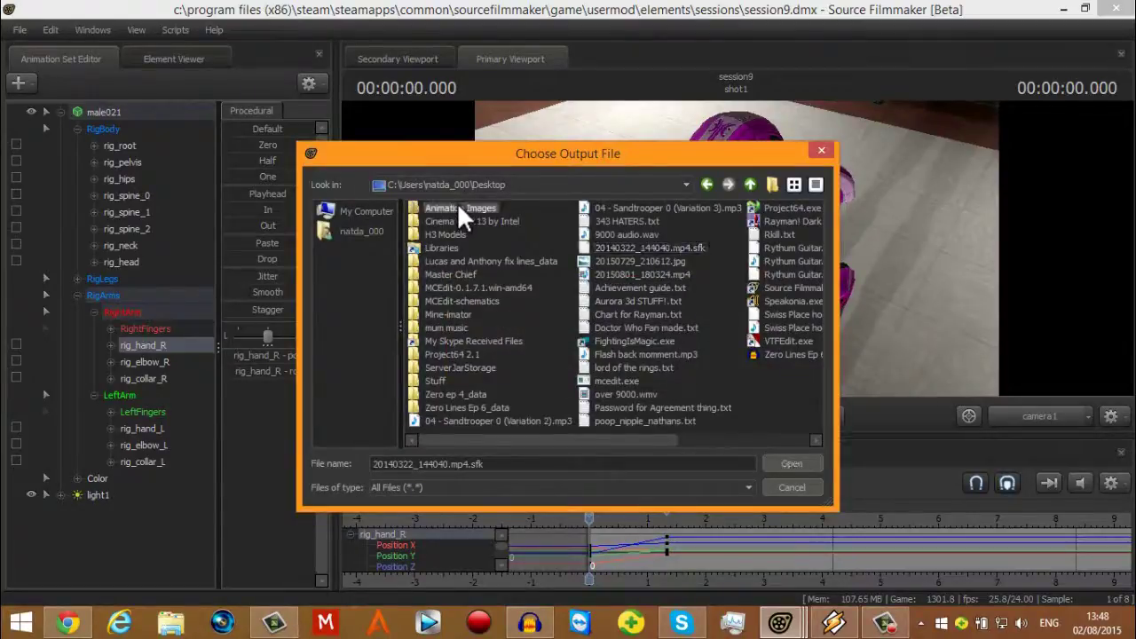
Step: Name the output file Banana_1 and save it as the export path
{"action": "left_click", "coordinate": [512, 464]}
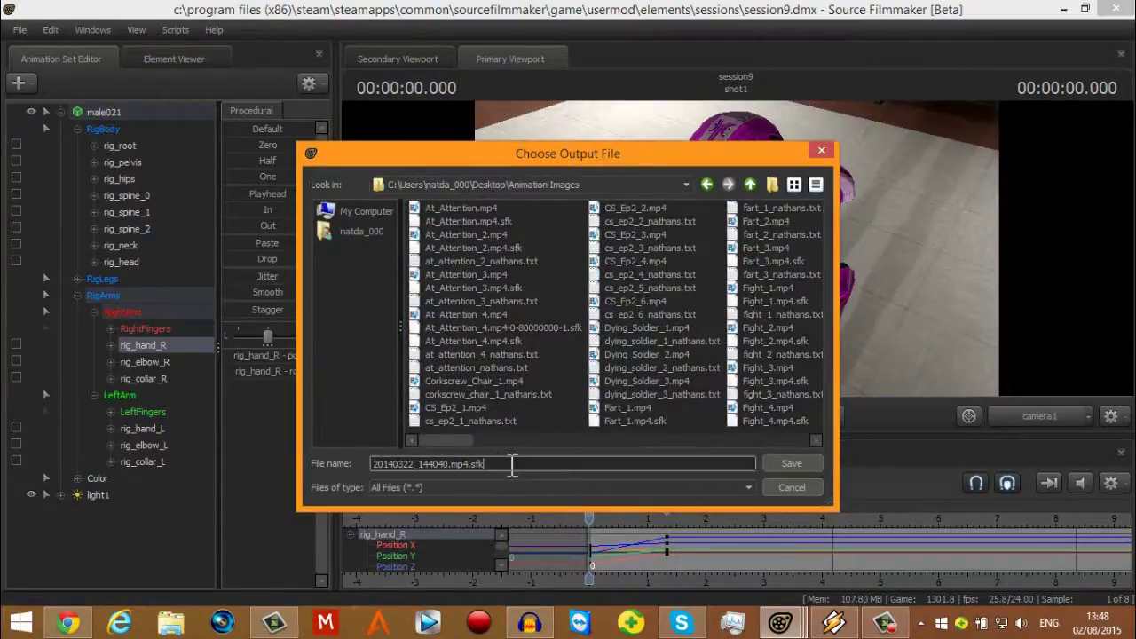
{"action": "type", "text": "Banan"}
{"action": "key", "text": "BackSpace"}
{"action": "key", "text": "BackSpace"}
{"action": "key", "text": "BackSpace"}
{"action": "key", "text": "BackSpace"}
{"action": "key", "text": "BackSpace"}
{"action": "key", "text": "BackSpace"}
{"action": "key", "text": "BackSpace"}
{"action": "key", "text": "BackSpace"}
{"action": "key", "text": "BackSpace"}
{"action": "key", "text": "BackSpace"}
{"action": "key", "text": "BackSpace"}
{"action": "key", "text": "BackSpace"}
{"action": "key", "text": "BackSpace"}
{"action": "key", "text": "BackSpace"}
{"action": "key", "text": "BackSpace"}
{"action": "key", "text": "BackSpace"}
{"action": "key", "text": "BackSpace"}
{"action": "key", "text": "BackSpace"}
{"action": "key", "text": "BackSpace"}
{"action": "key", "text": "BackSpace"}
{"action": "type", "text": "Banana"}
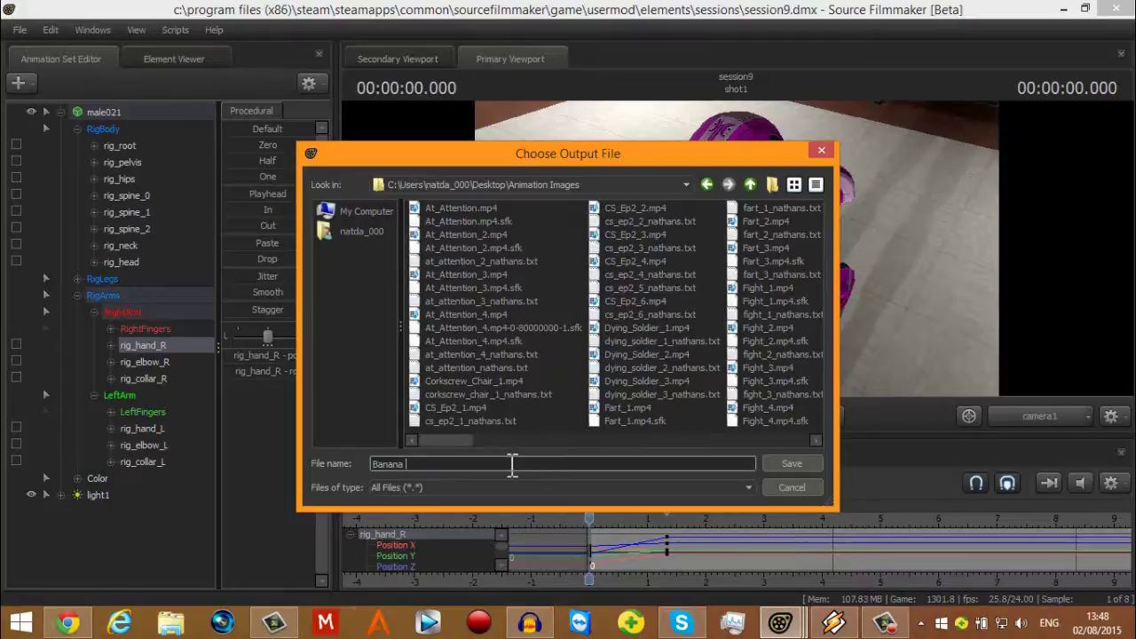
{"action": "type", "text": "1"}
{"action": "key", "text": "BackSpace"}
{"action": "key", "text": "BackSpace"}
{"action": "type", "text": "_1"}
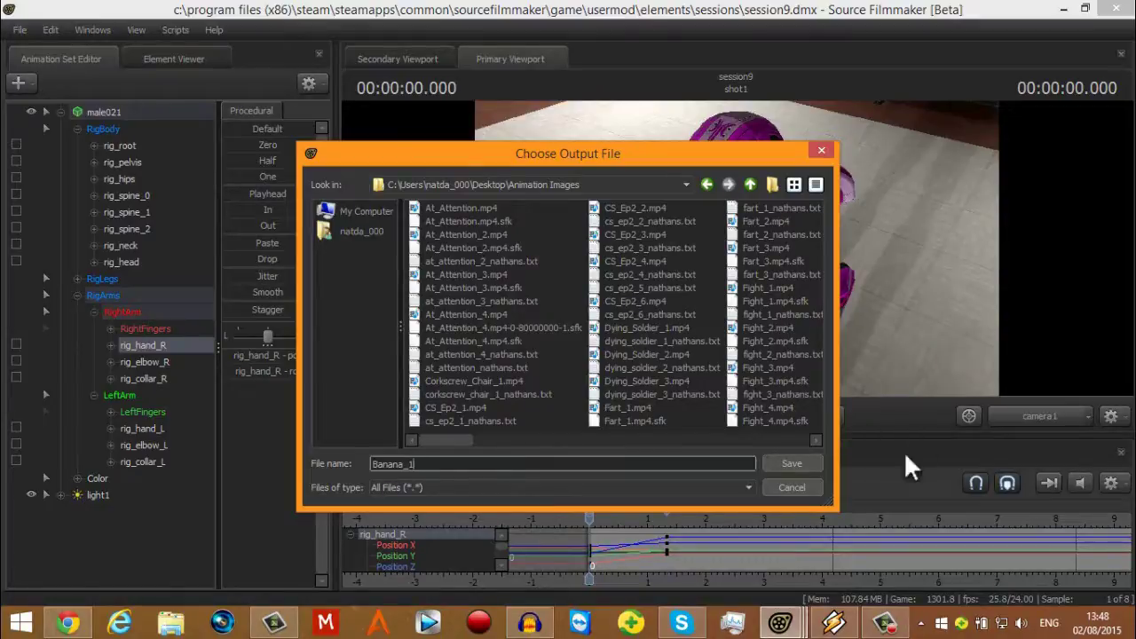
{"action": "left_click", "coordinate": [791, 463]}
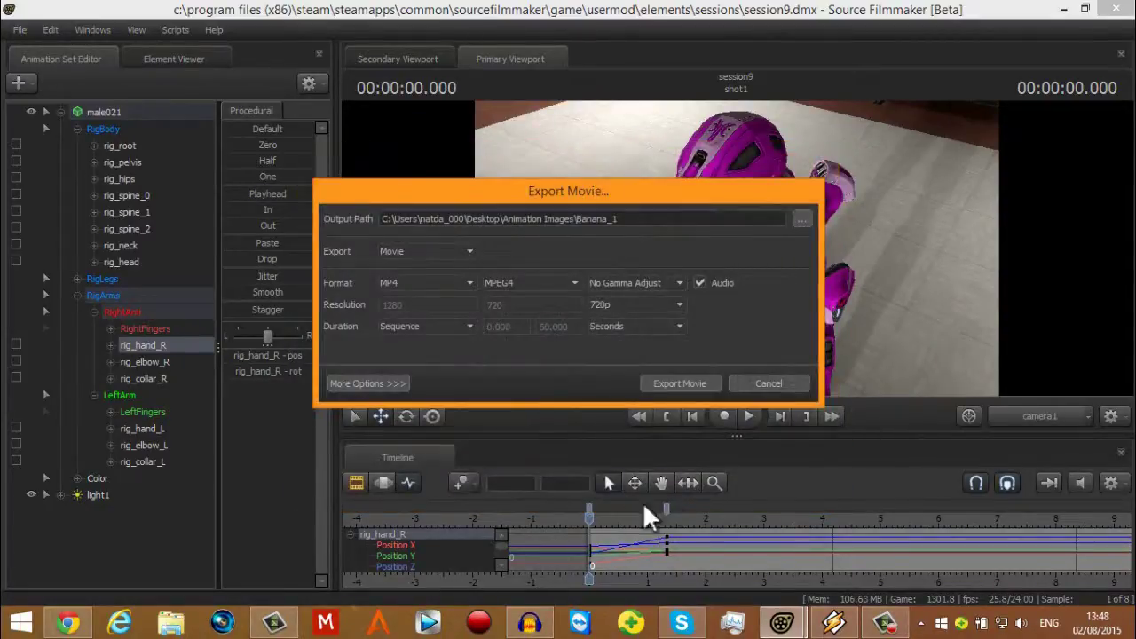
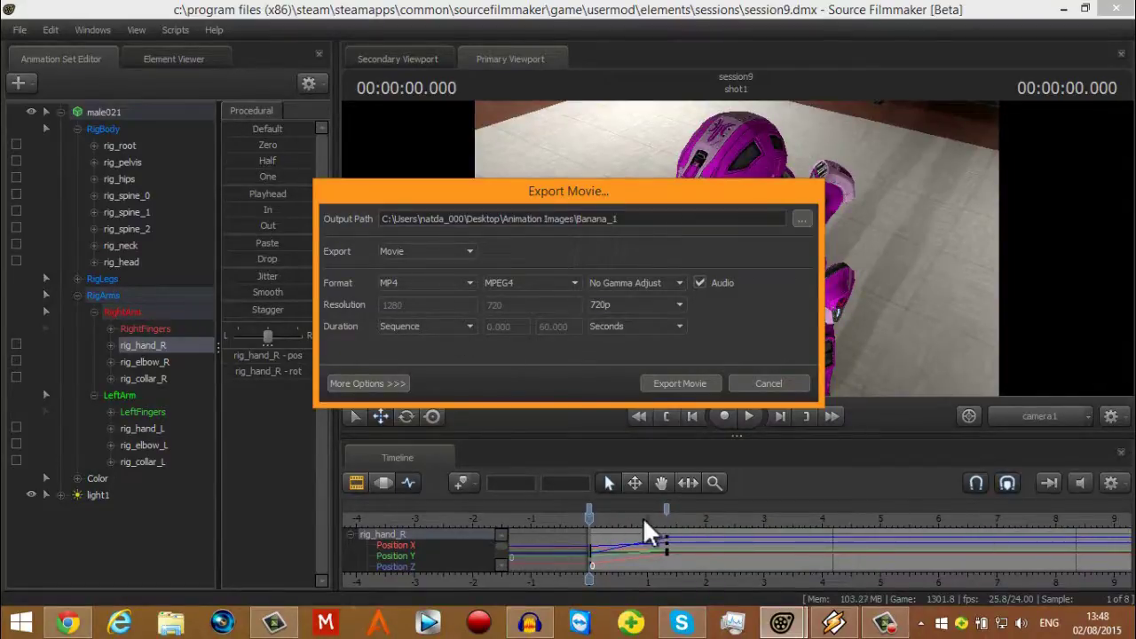
Step: Switch the movie export duration to Custom and set its end time to 1.400 seconds
{"action": "left_click", "coordinate": [419, 330]}
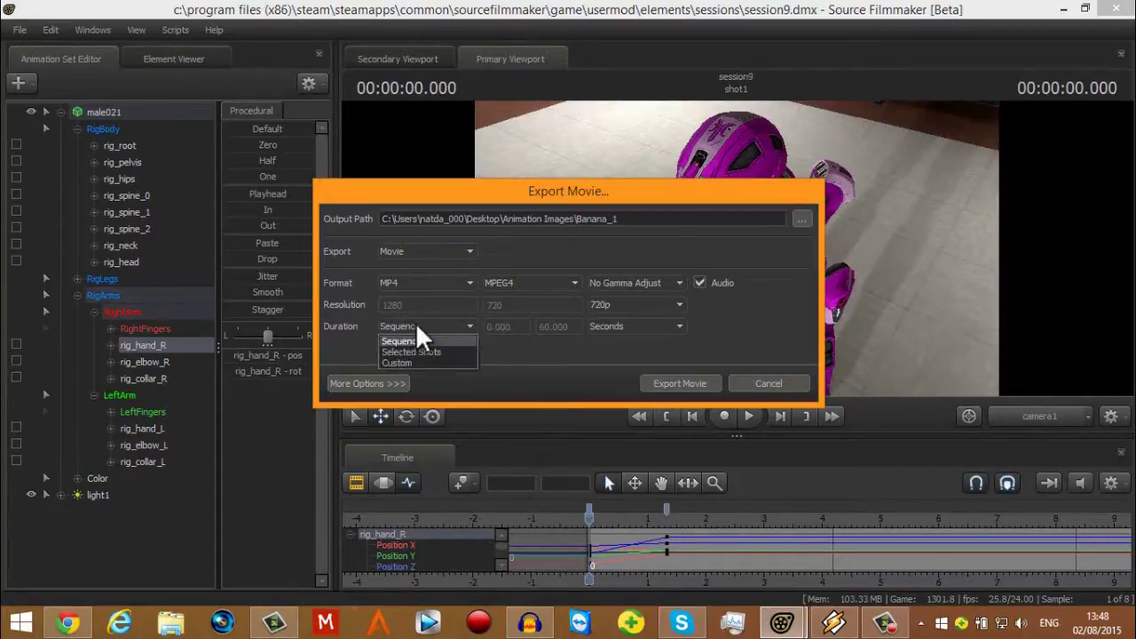
{"action": "left_click", "coordinate": [411, 361]}
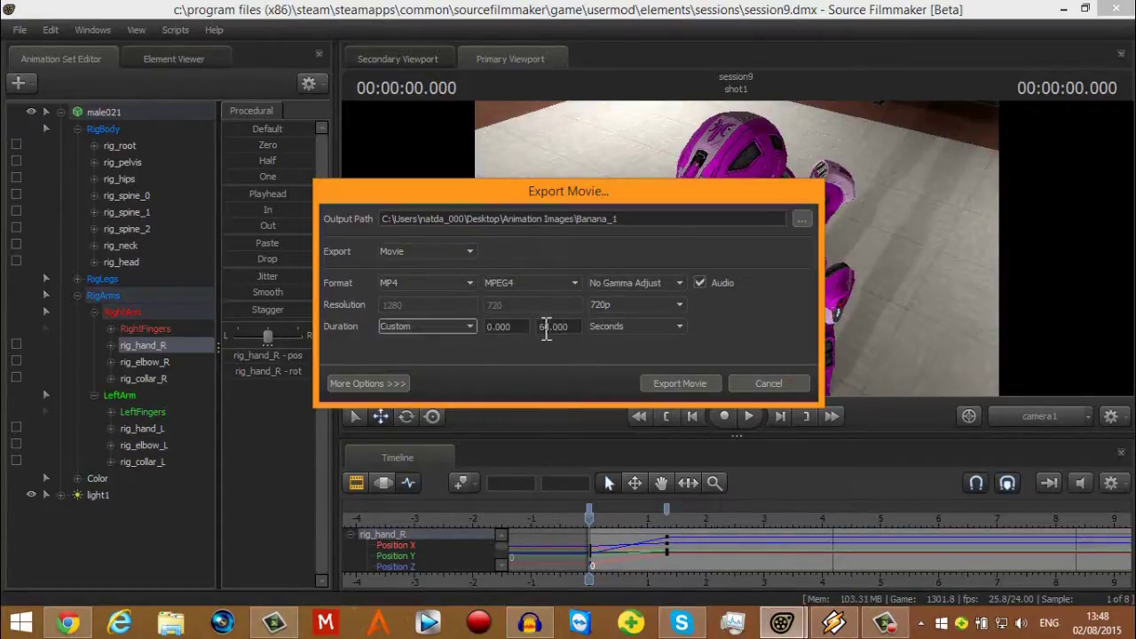
{"action": "left_click", "coordinate": [552, 326]}
{"action": "key", "text": "BackSpace"}
{"action": "type", "text": "1"}
{"action": "key", "text": "BackSpace"}
{"action": "type", "text": "4"}
Step: Turn off Motion Blur and Ambient Occlusion, set Depth Of Field samples to 16 (override), and export the movie
{"action": "left_click", "coordinate": [374, 384]}
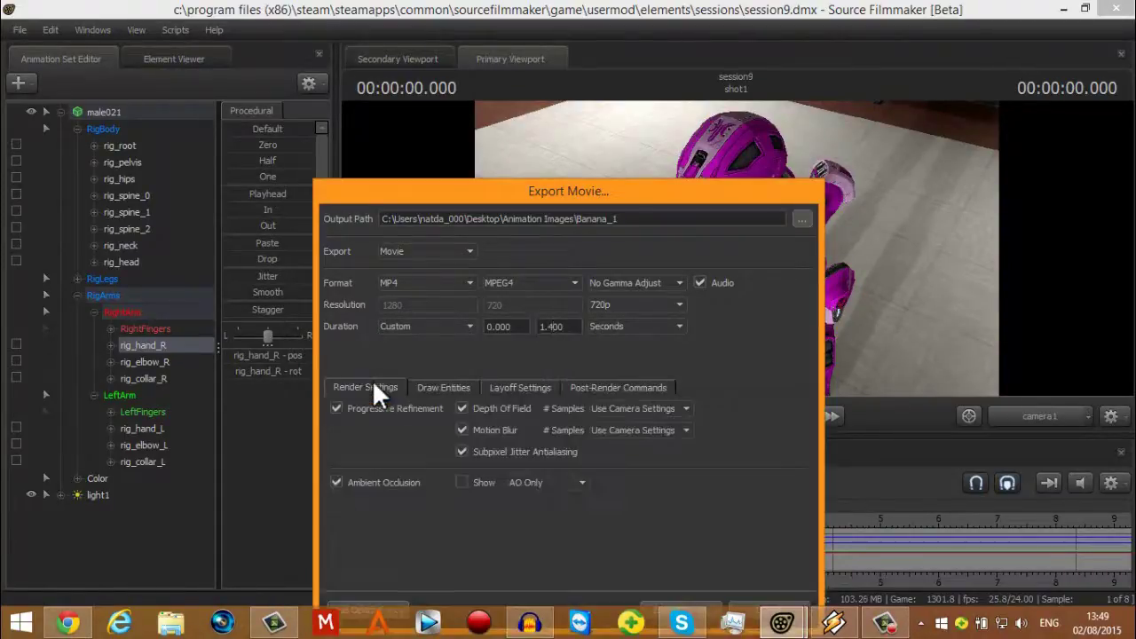
{"action": "left_click_drag", "start_coordinate": [571, 190], "coordinate": [499, 112]}
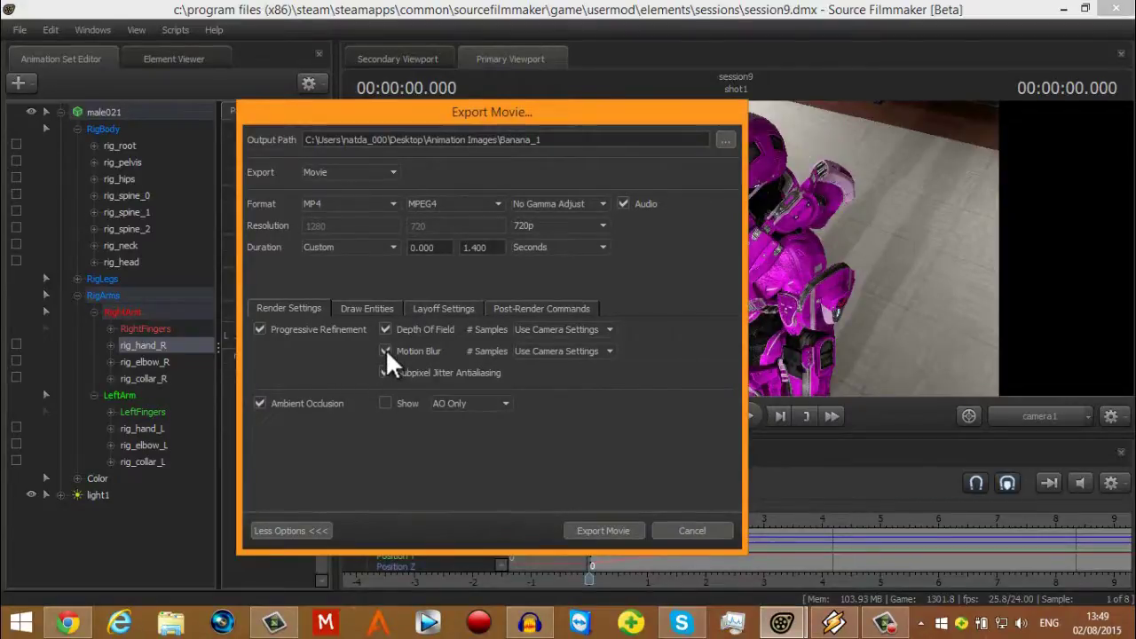
{"action": "left_click", "coordinate": [258, 401]}
{"action": "left_click", "coordinate": [564, 328]}
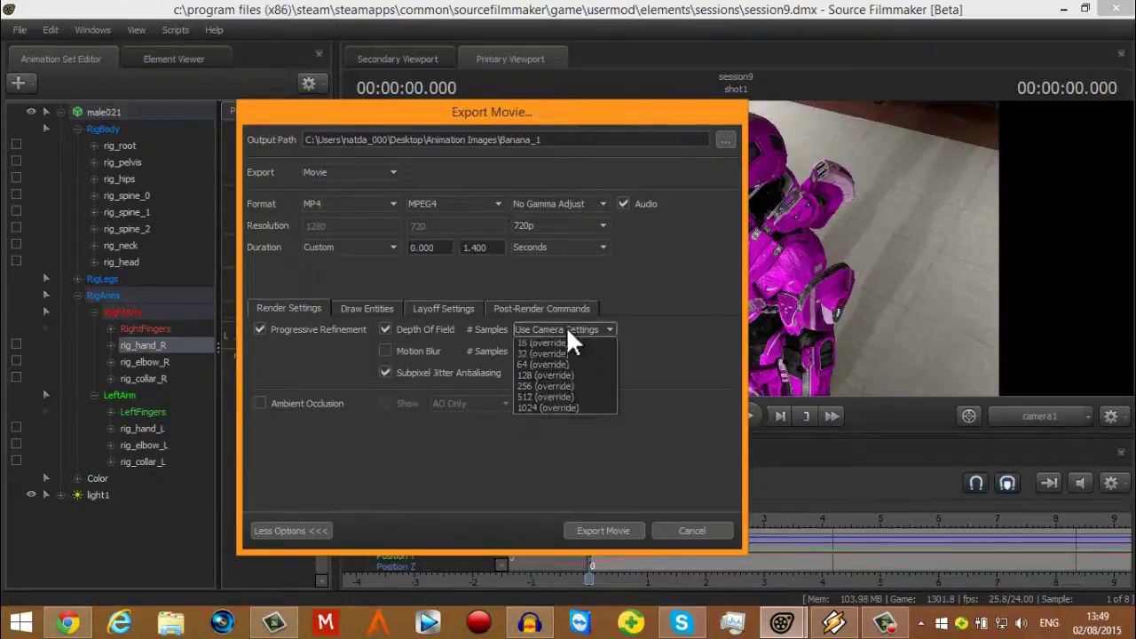
{"action": "left_click", "coordinate": [552, 365]}
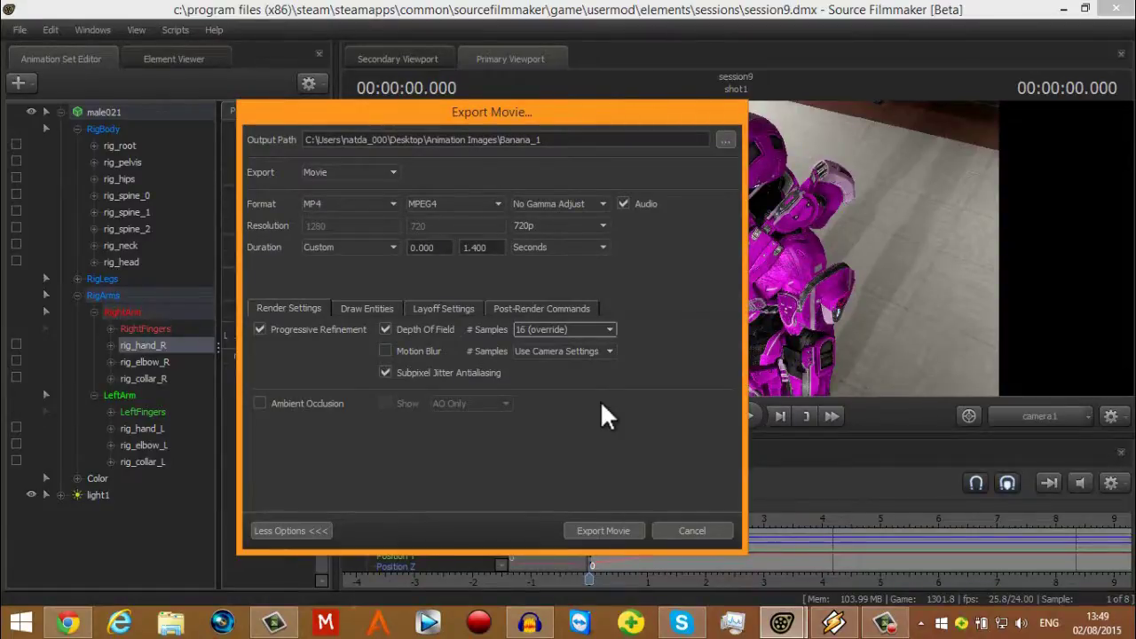
{"action": "left_click", "coordinate": [619, 531]}
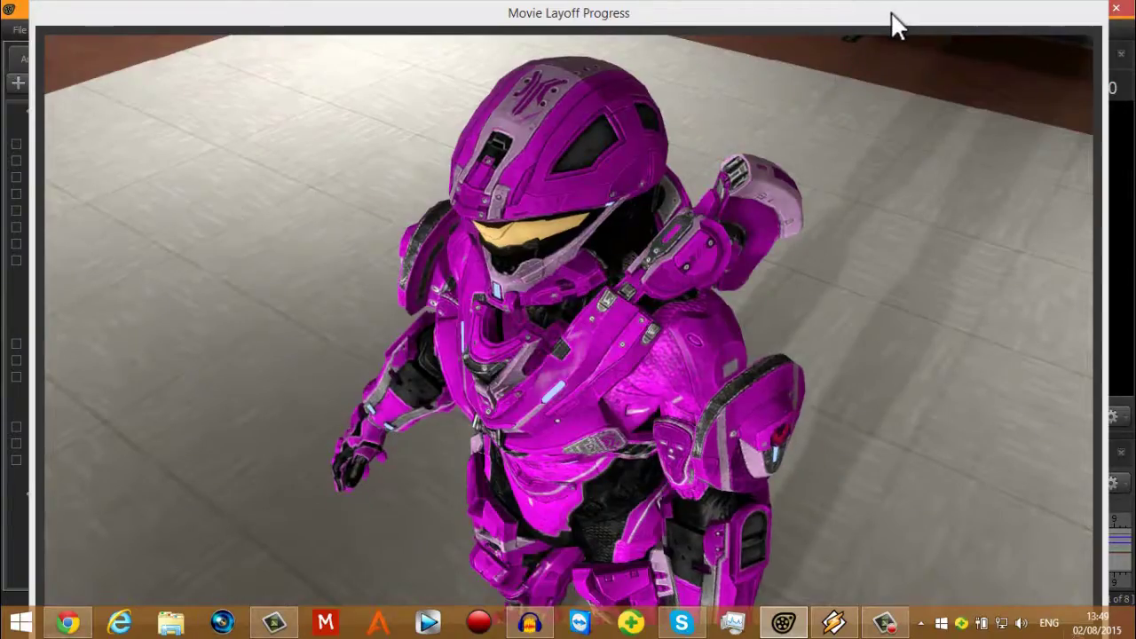
{"action": "left_click_drag", "start_coordinate": [891, 12], "coordinate": [845, 5]}
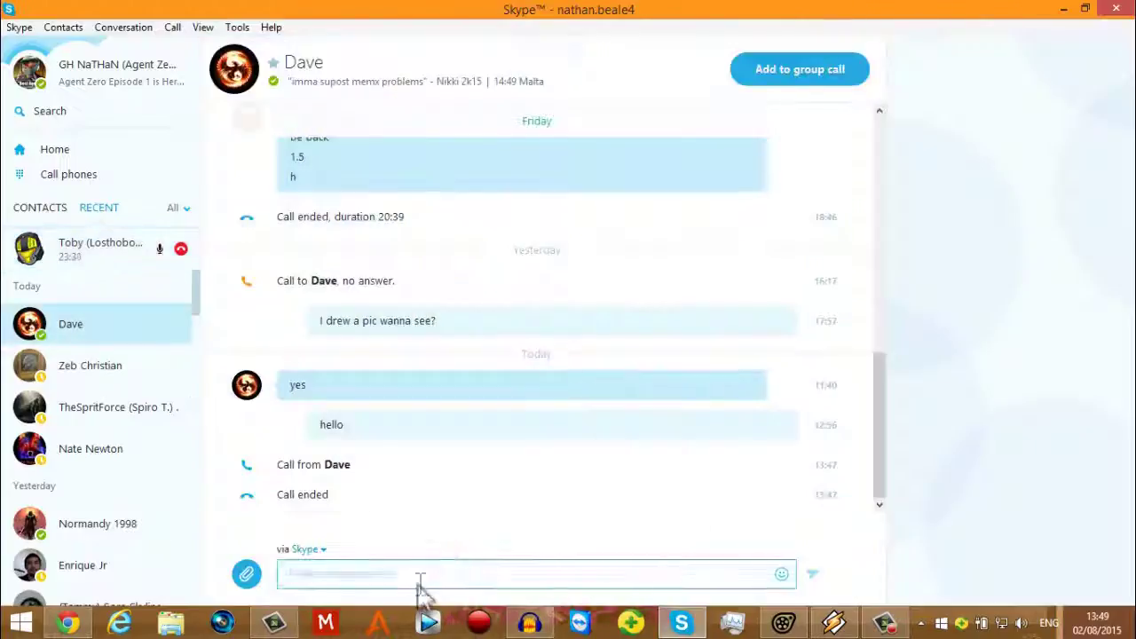
Step: Write "recording at the moment" in the open Skype chat and return to Source Filmmaker
{"action": "left_click", "coordinate": [420, 586]}
{"action": "type", "text": "recording at the moment"}
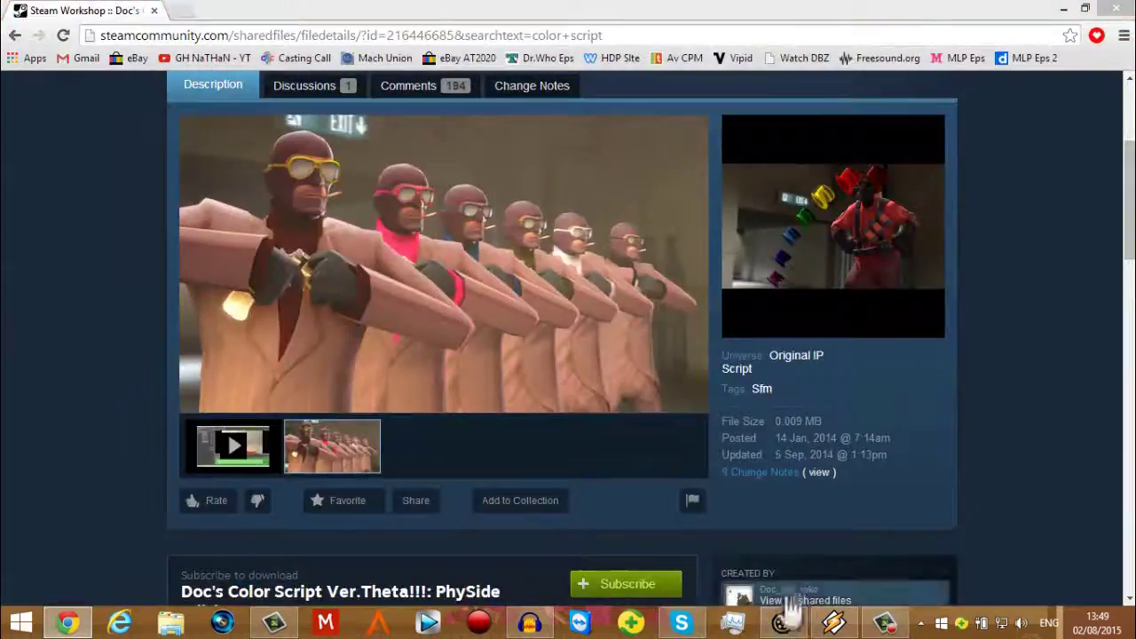
{"action": "left_click", "coordinate": [785, 619]}
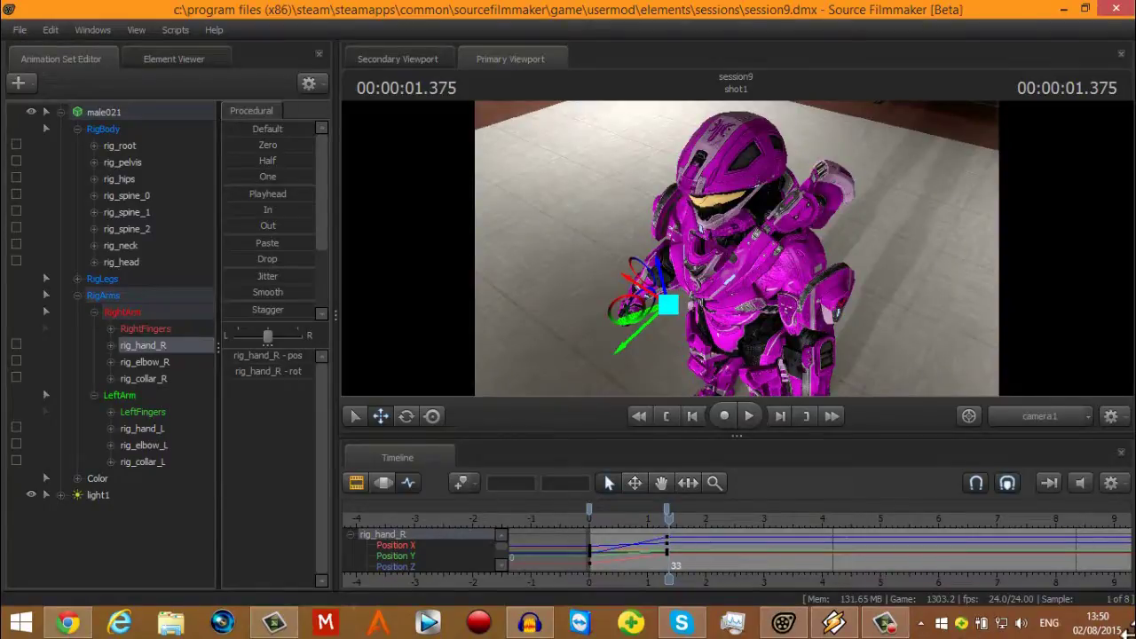
Step: Open the Animation Images folder on the Desktop and play the exported Banana_1.mp4 to check the render
{"action": "left_click", "coordinate": [1134, 626]}
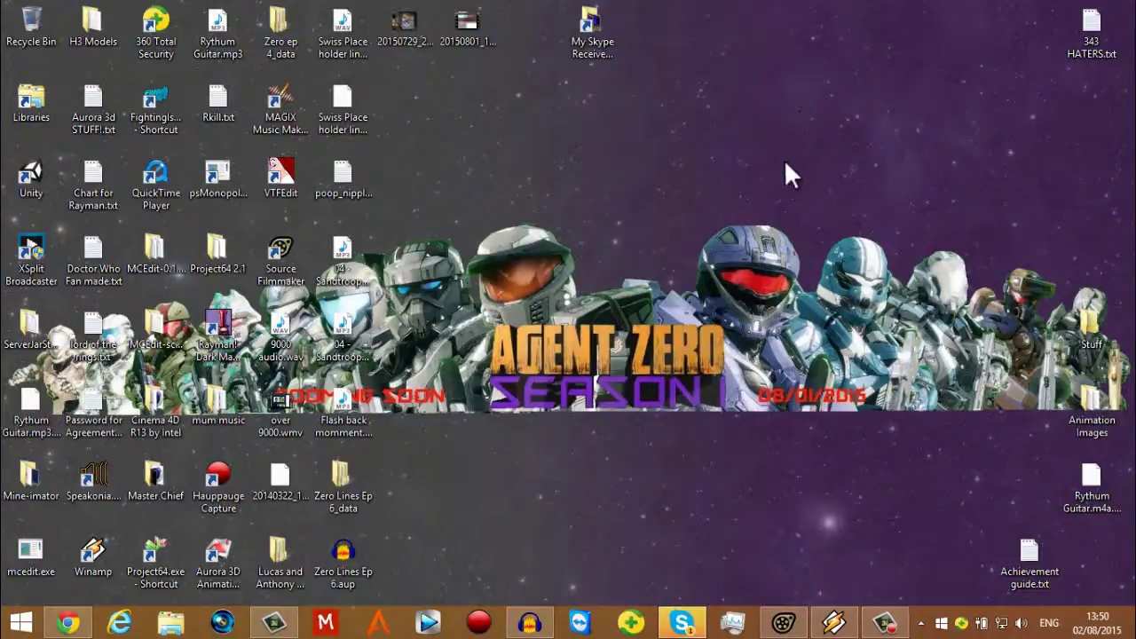
{"action": "left_click", "coordinate": [1097, 410]}
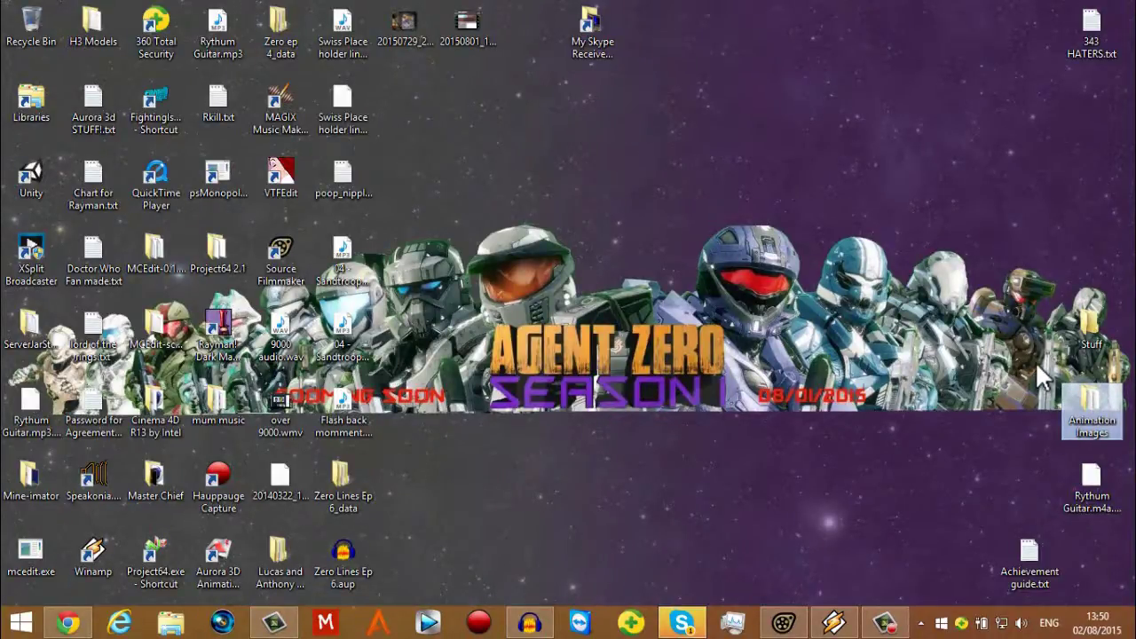
{"action": "left_click", "coordinate": [682, 620]}
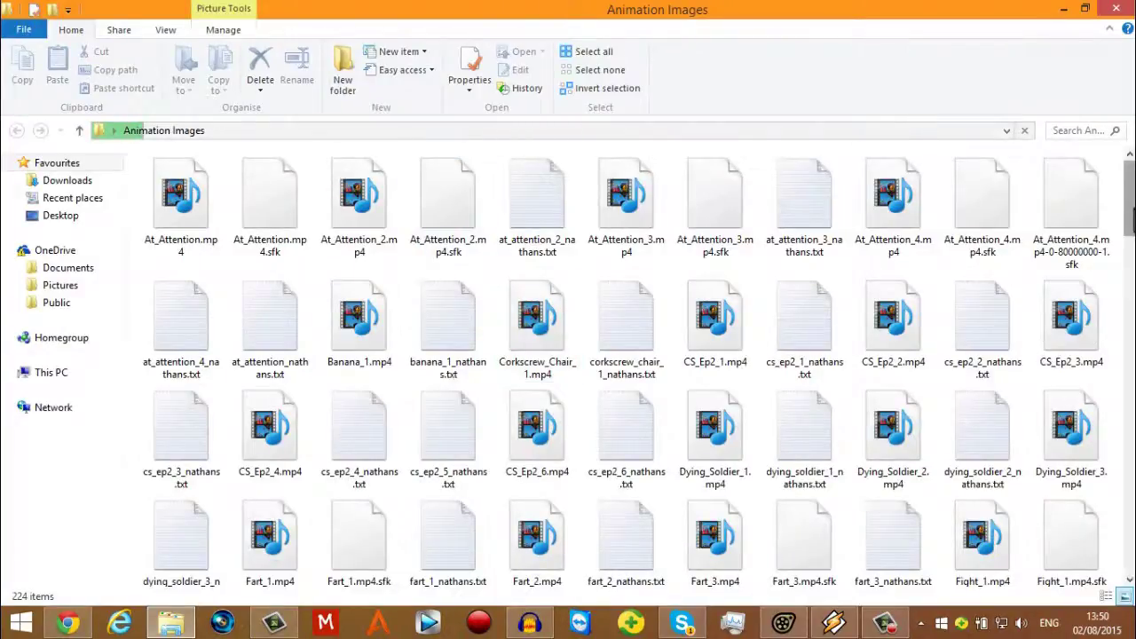
{"action": "left_click", "coordinate": [359, 304]}
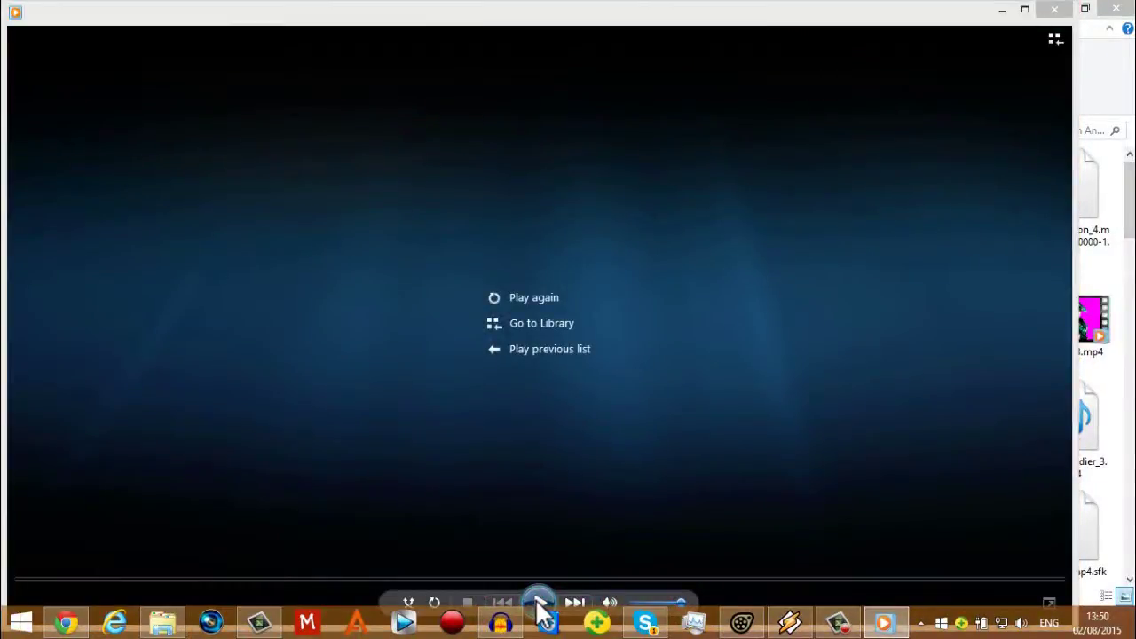
{"action": "left_click", "coordinate": [540, 603]}
{"action": "left_click", "coordinate": [540, 604]}
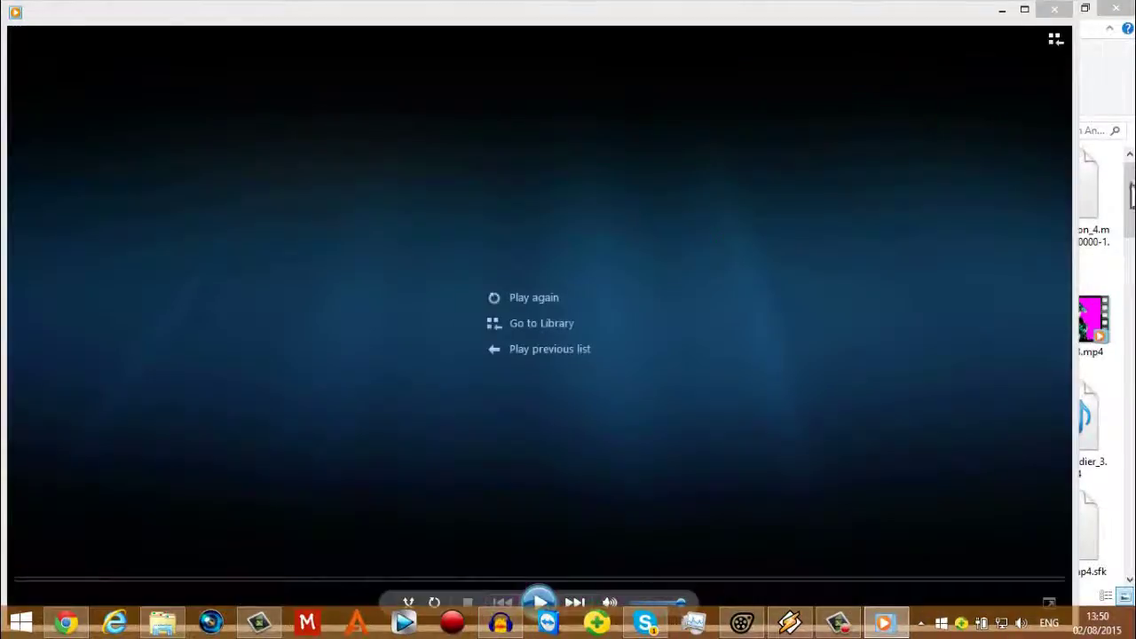
{"action": "left_click", "coordinate": [1050, 28]}
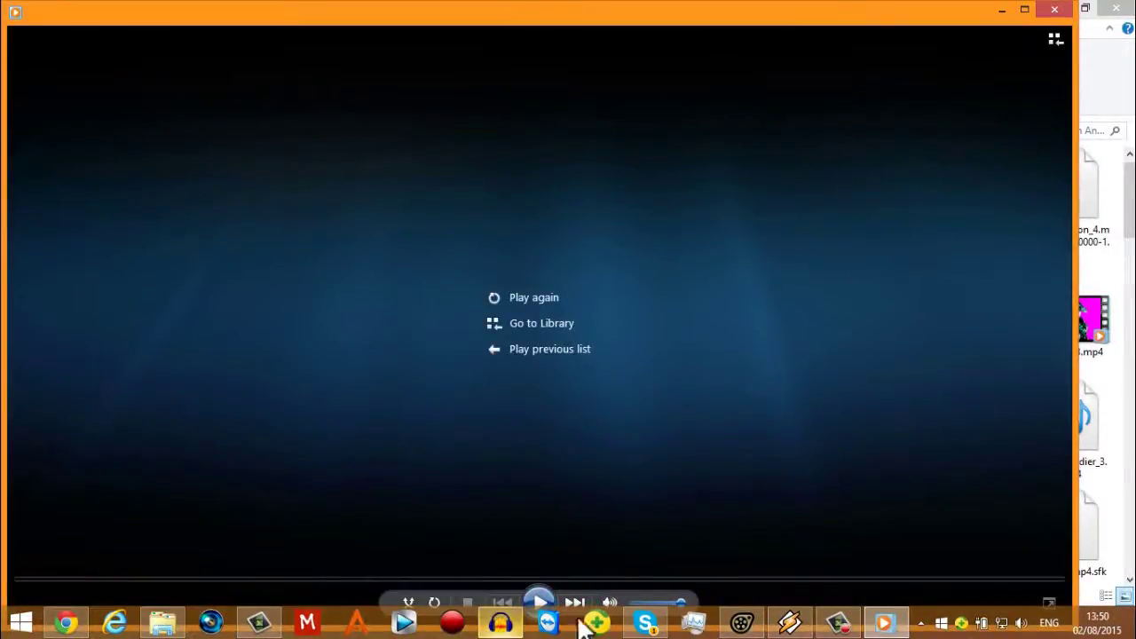
Step: Return to Source Filmmaker and compare the viewport through camera1 and the Work Camera
{"action": "left_click", "coordinate": [751, 621]}
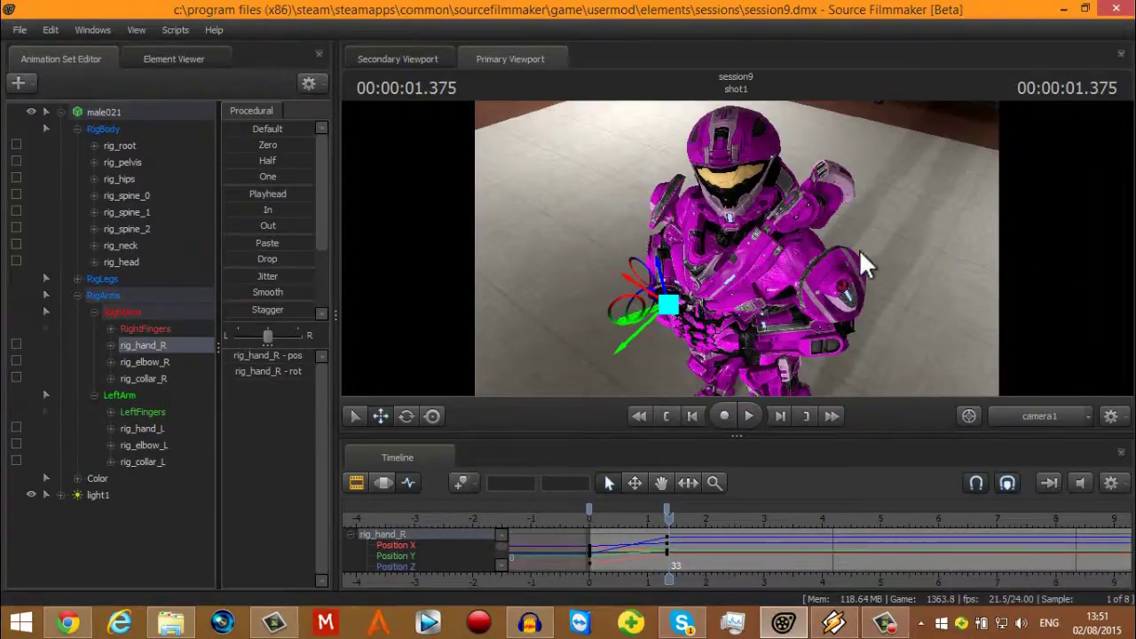
{"action": "left_click", "coordinate": [1029, 415]}
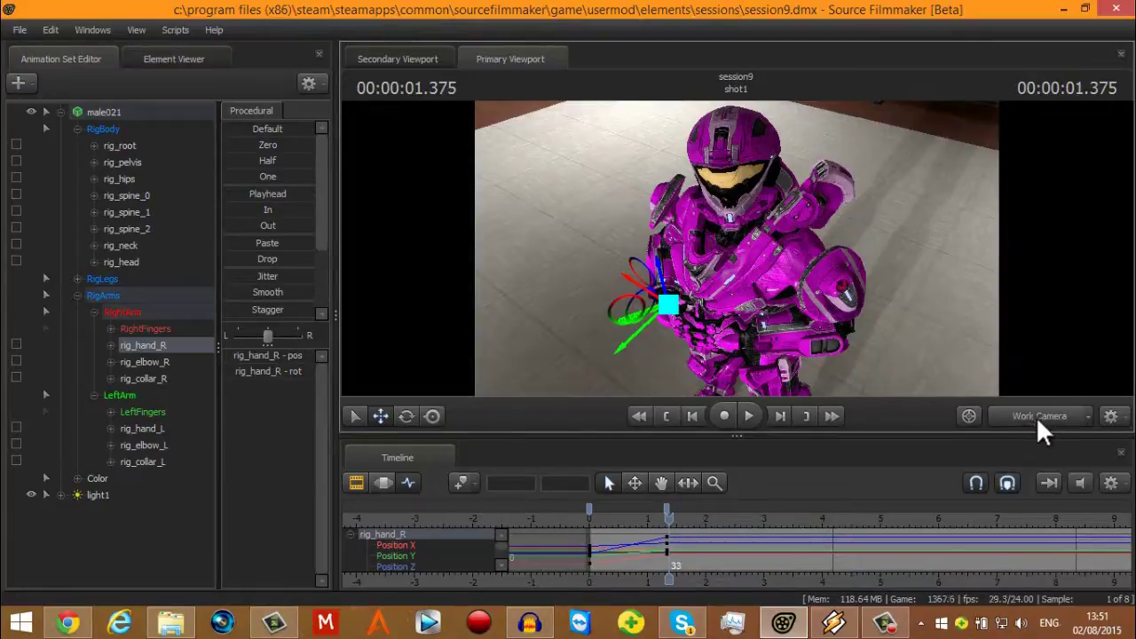
{"action": "left_click", "coordinate": [1036, 415]}
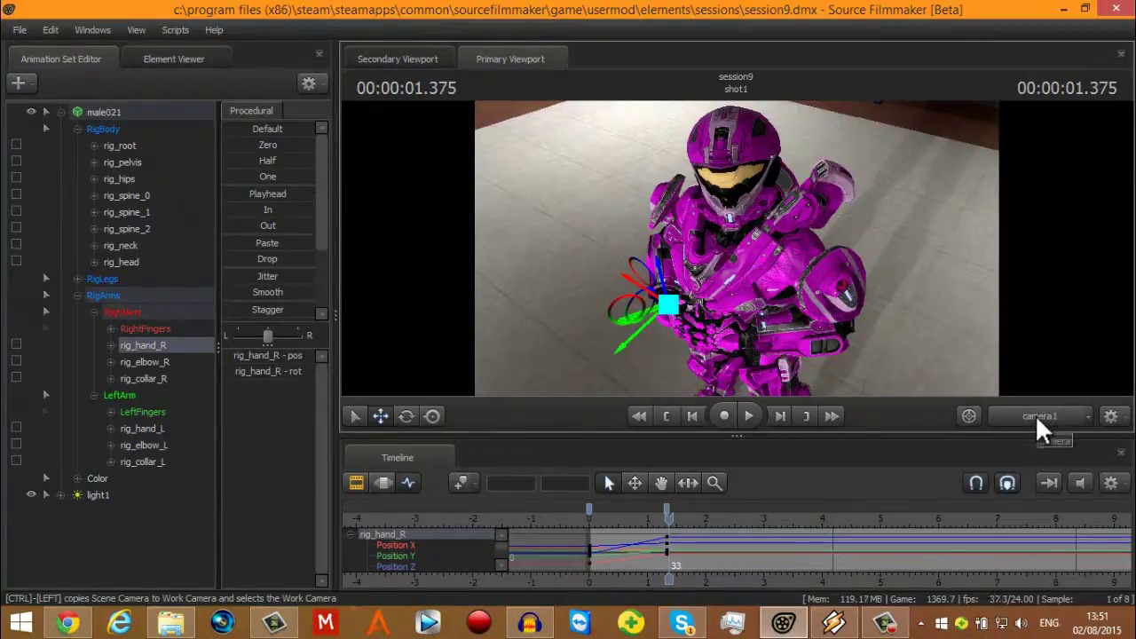
{"action": "left_click", "coordinate": [1037, 417]}
{"action": "mouse_move", "coordinate": [736, 249]}
{"action": "left_mouse_down"}
{"action": "mouse_move", "coordinate": [710, 186]}
{"action": "mouse_move", "coordinate": [736, 244]}
{"action": "mouse_move", "coordinate": [754, 240]}
{"action": "mouse_move", "coordinate": [693, 200]}
{"action": "mouse_move", "coordinate": [731, 241]}
{"action": "mouse_move", "coordinate": [718, 242]}
{"action": "left_mouse_up"}
{"action": "key", "text": "s"}
{"action": "left_click", "coordinate": [1043, 416]}
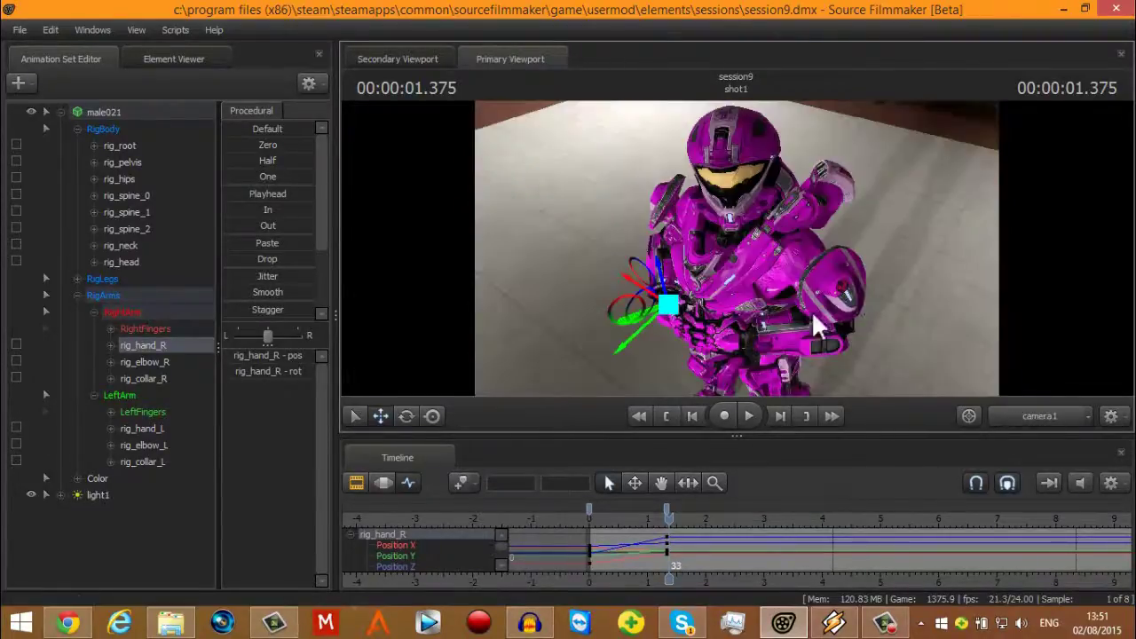
Step: Switch the viewport to the Work Camera and frame the whole character and its light from a distance
{"action": "left_click", "coordinate": [1043, 416]}
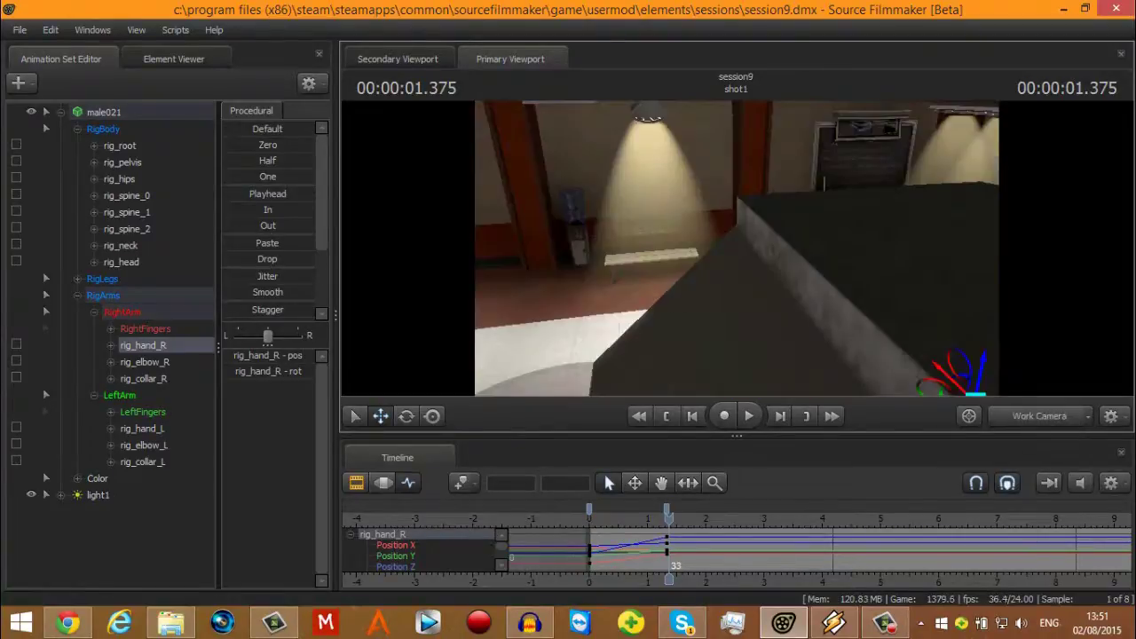
{"action": "left_click_drag", "start_coordinate": [736, 249], "coordinate": [724, 313]}
{"action": "key", "text": "w"}
{"action": "key", "text": "s"}
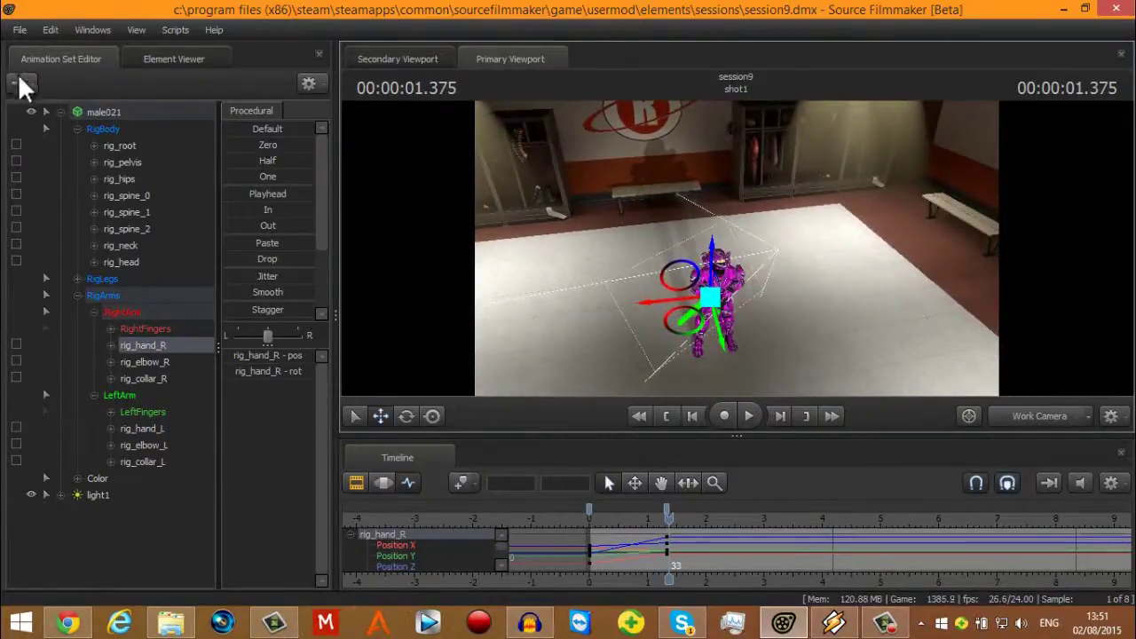
Step: Switch to Chrome and search the Source Filmmaker Workshop items for "green screen"
{"action": "left_click", "coordinate": [64, 621]}
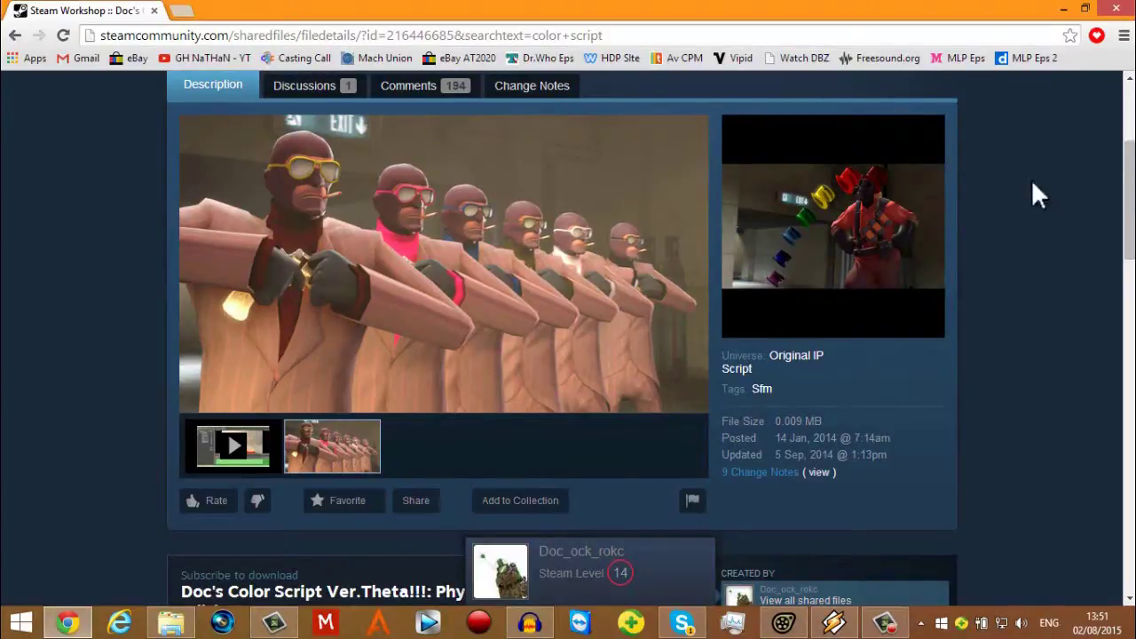
{"action": "scroll", "coordinate": [1001, 156], "scroll_direction": "up", "scroll_amount": 3}
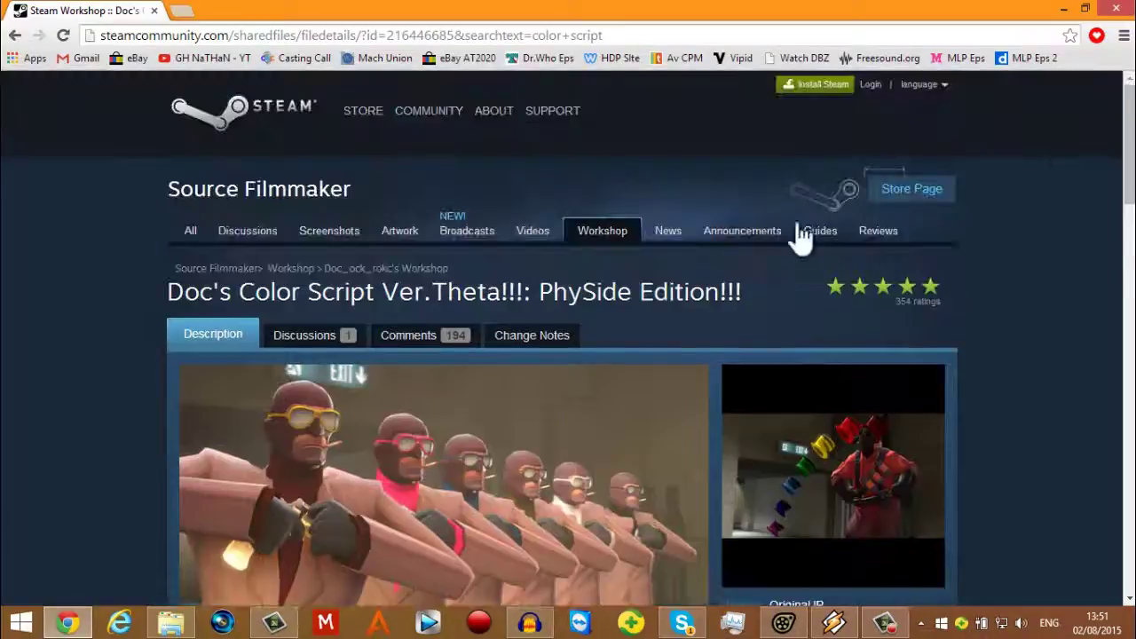
{"action": "left_click", "coordinate": [14, 35]}
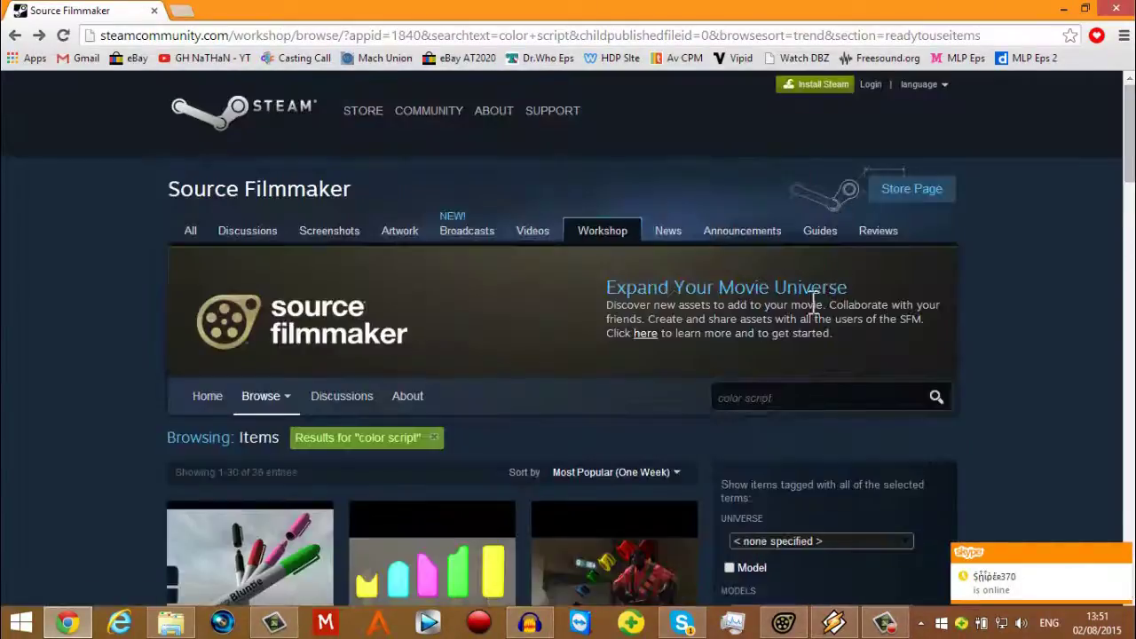
{"action": "left_click_drag", "start_coordinate": [783, 398], "coordinate": [468, 395]}
{"action": "type", "text": "g"}
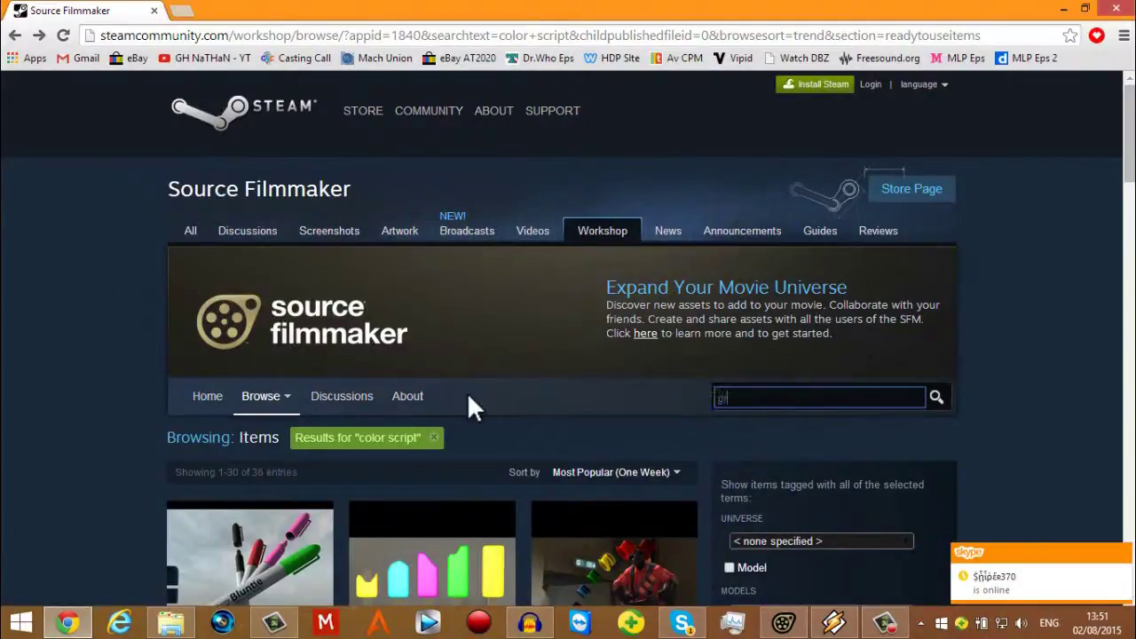
{"action": "type", "text": "reen screen"}
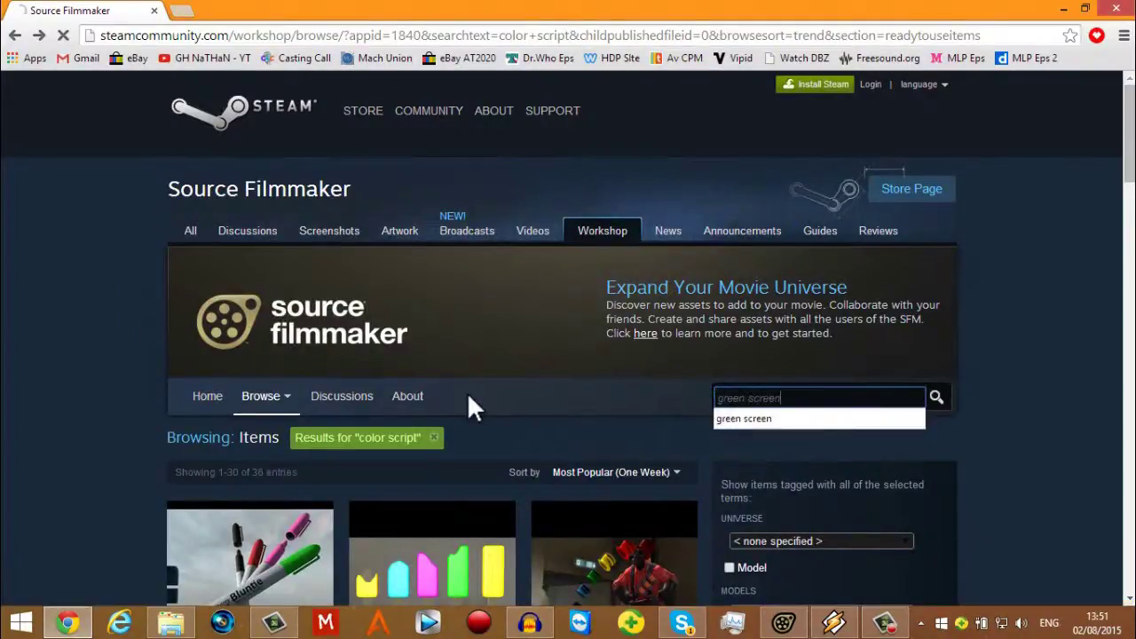
{"action": "key", "text": "Return"}
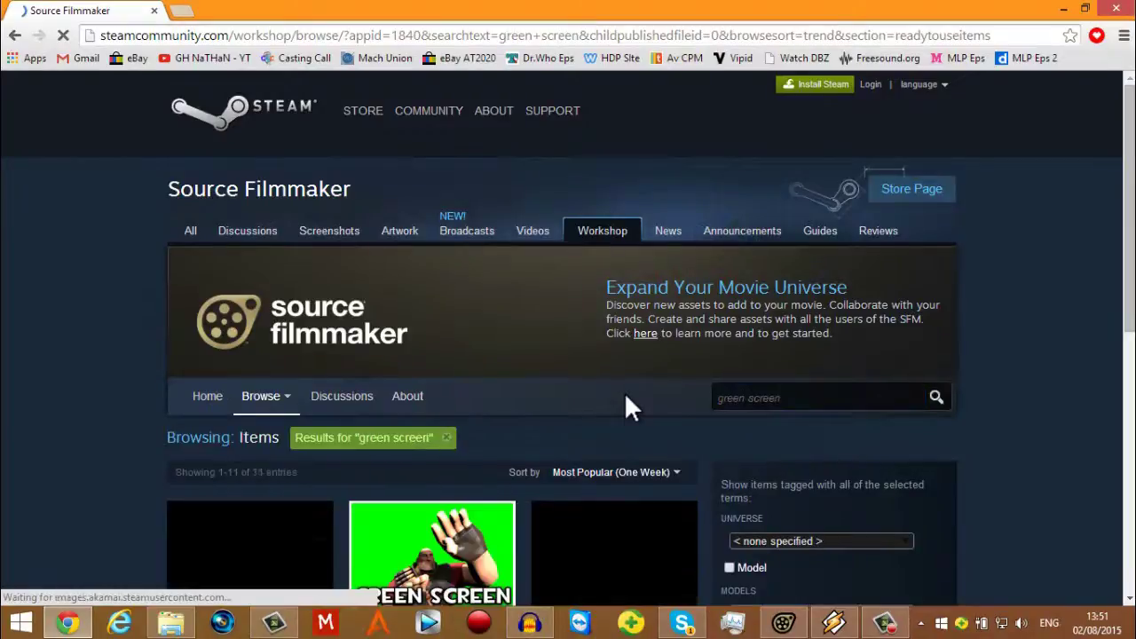
Step: Browse the green screen results and open the Stretchable Chroma Panel item page
{"action": "scroll", "coordinate": [625, 397], "scroll_direction": "down", "scroll_amount": 3}
{"action": "scroll", "coordinate": [628, 407], "scroll_direction": "down", "scroll_amount": 6}
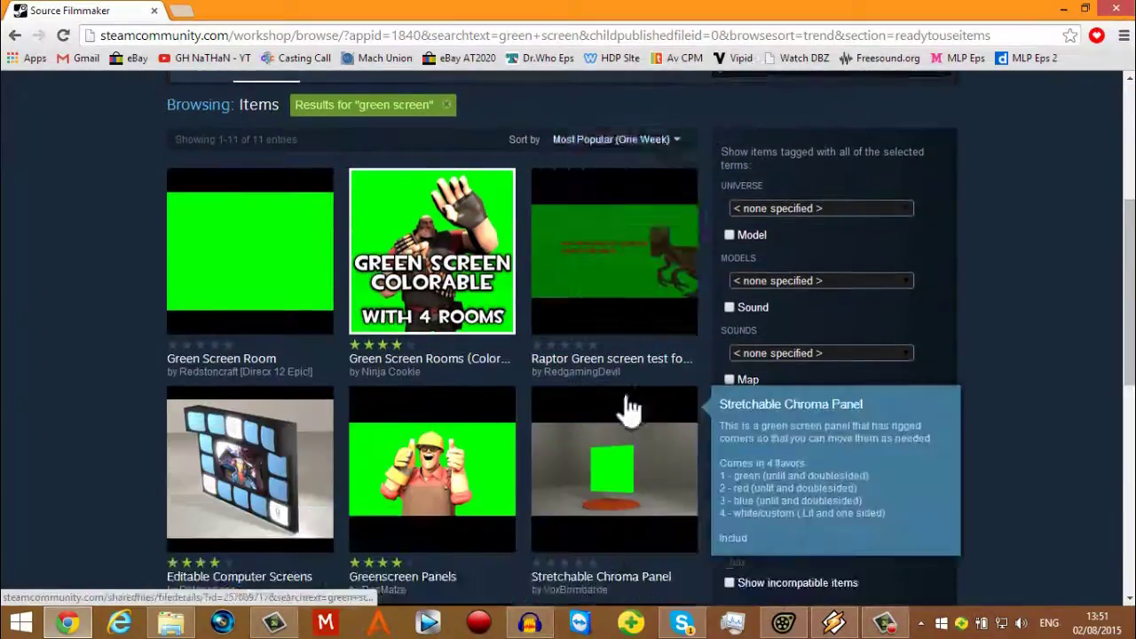
{"action": "scroll", "coordinate": [629, 408], "scroll_direction": "up", "scroll_amount": 5}
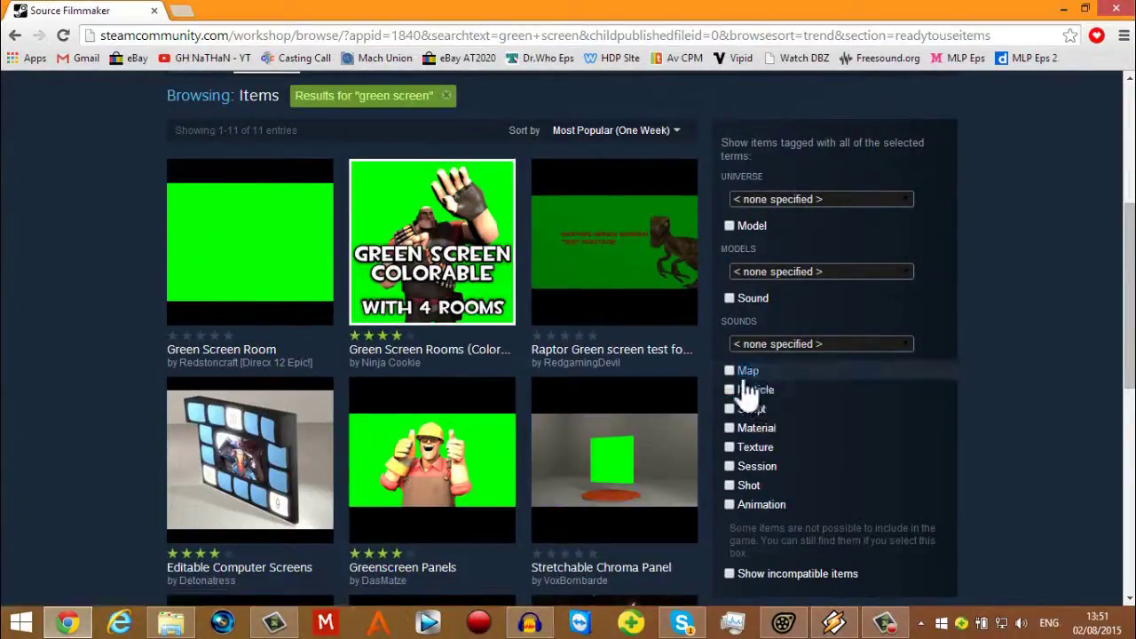
{"action": "left_click", "coordinate": [602, 466]}
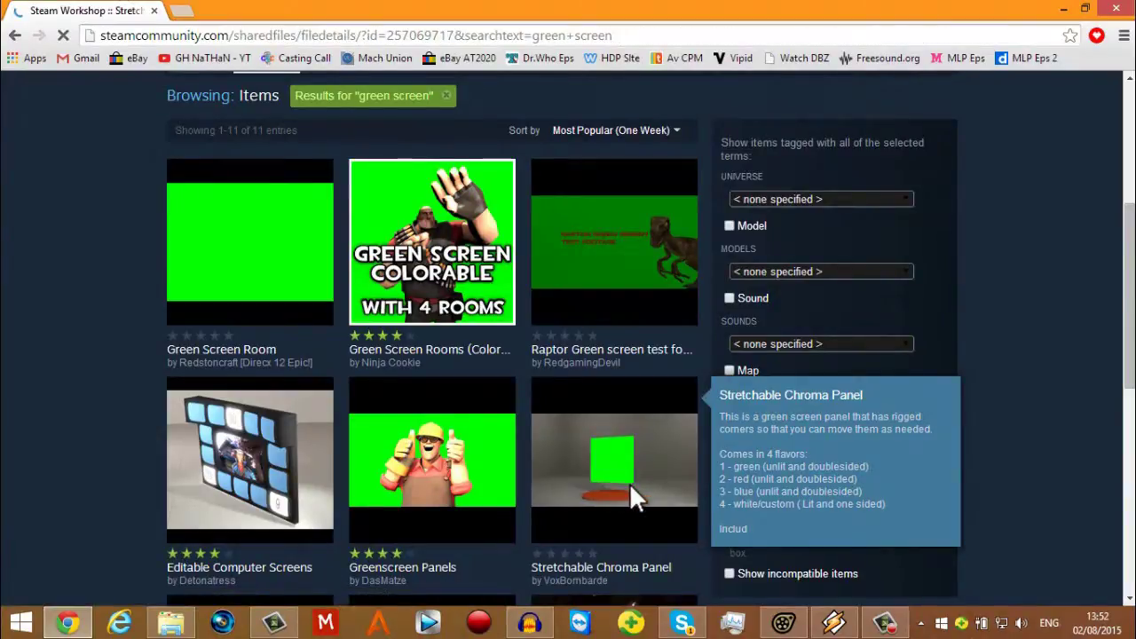
{"action": "scroll", "coordinate": [560, 412], "scroll_direction": "down", "scroll_amount": 1}
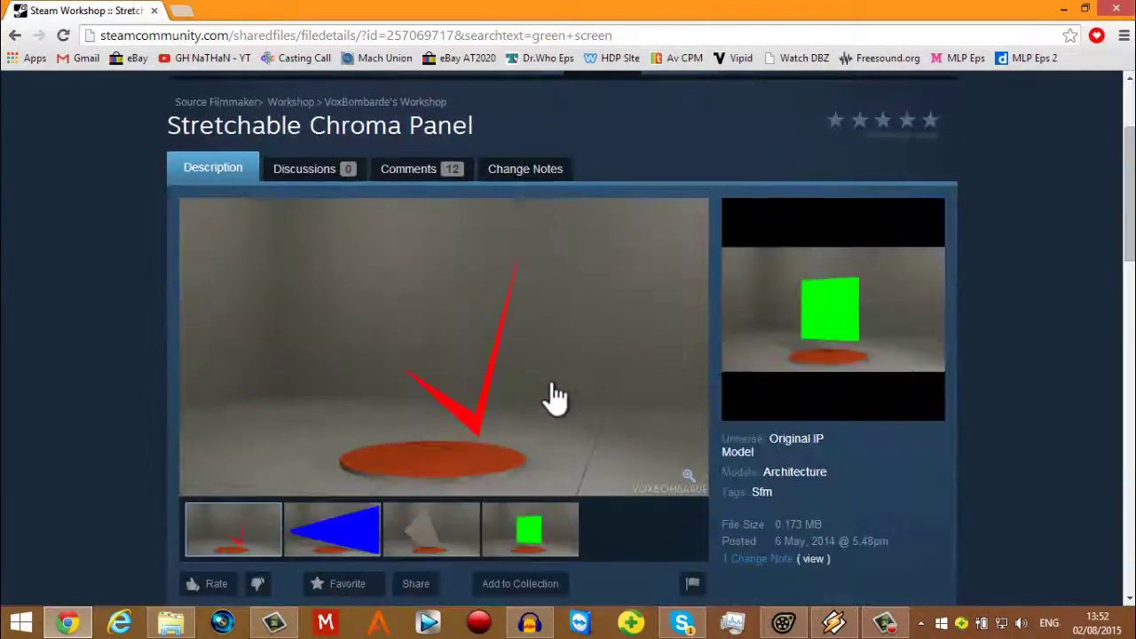
Step: Switch back to the session9 project in Source Filmmaker
{"action": "left_click", "coordinate": [274, 623]}
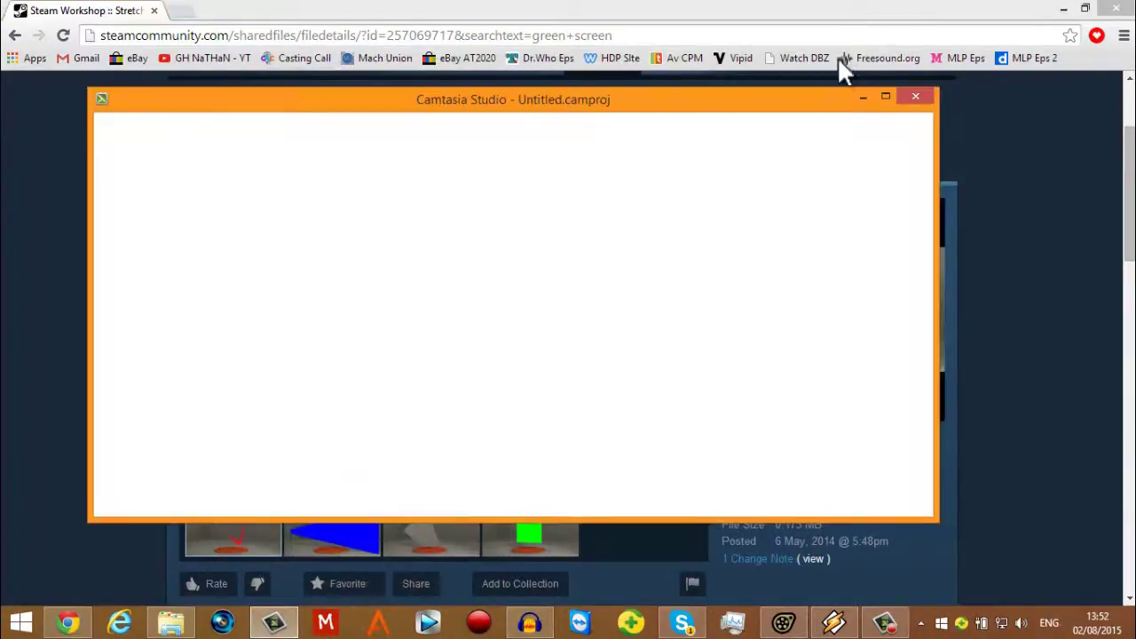
{"action": "left_click", "coordinate": [860, 96]}
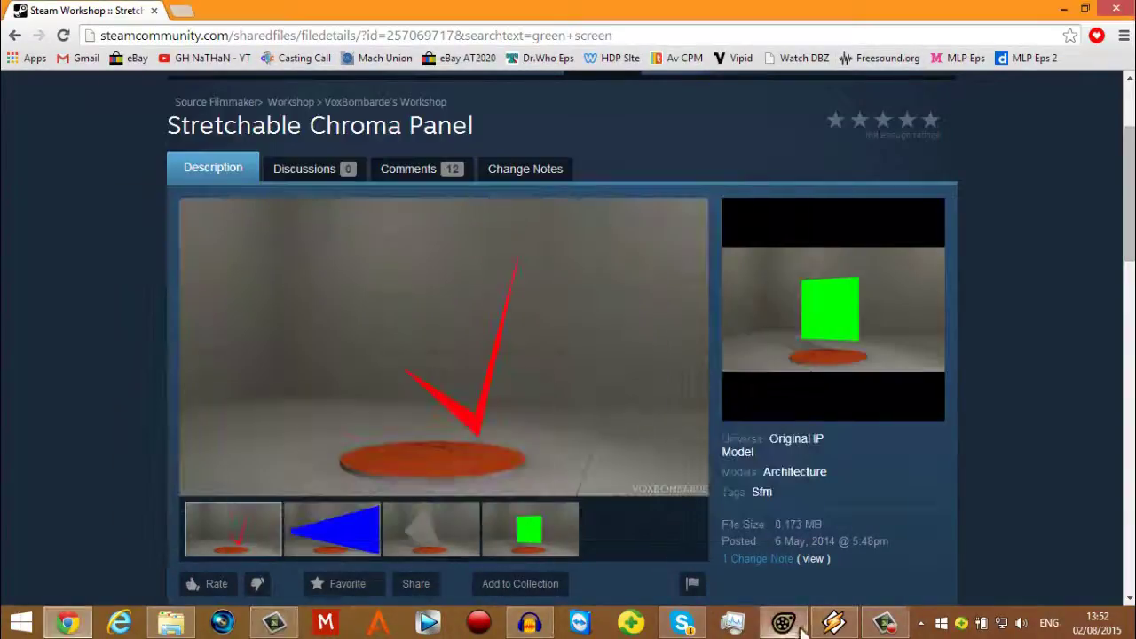
{"action": "left_click", "coordinate": [783, 623]}
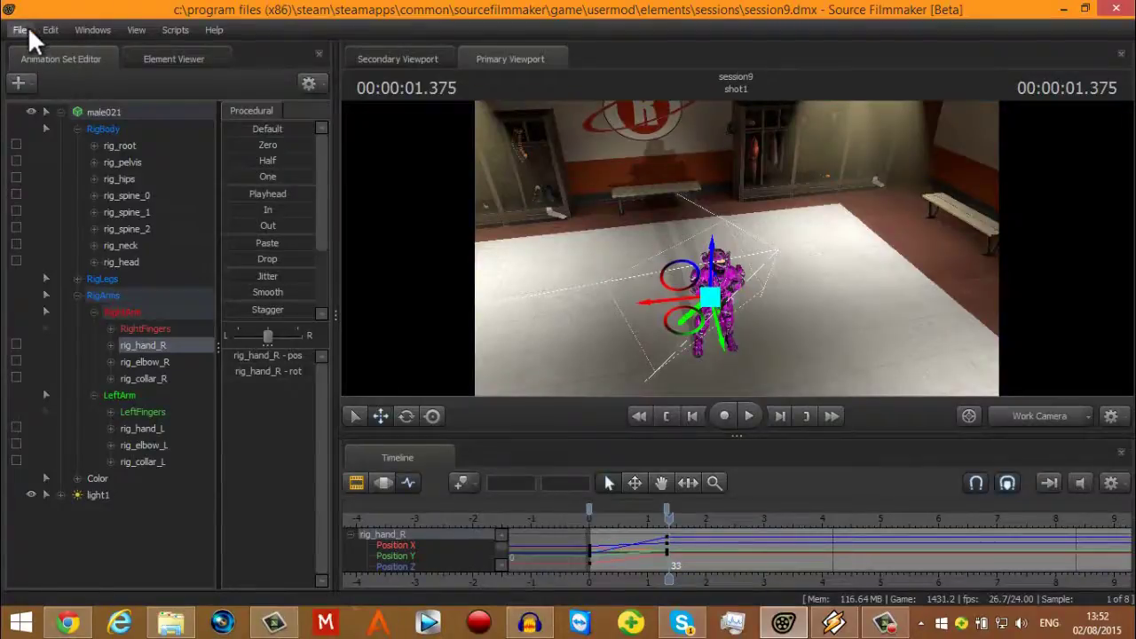
Step: Start adding a new model's animation set and filter all MDL files for "green"
{"action": "left_click", "coordinate": [17, 82]}
{"action": "left_click", "coordinate": [158, 135]}
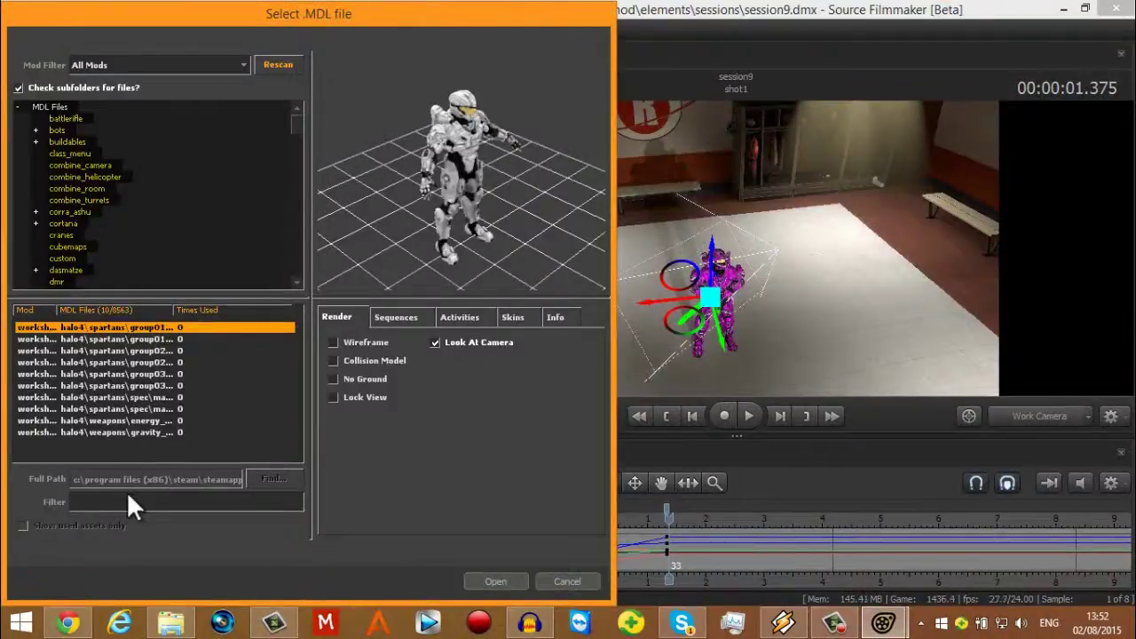
{"action": "left_click", "coordinate": [128, 501]}
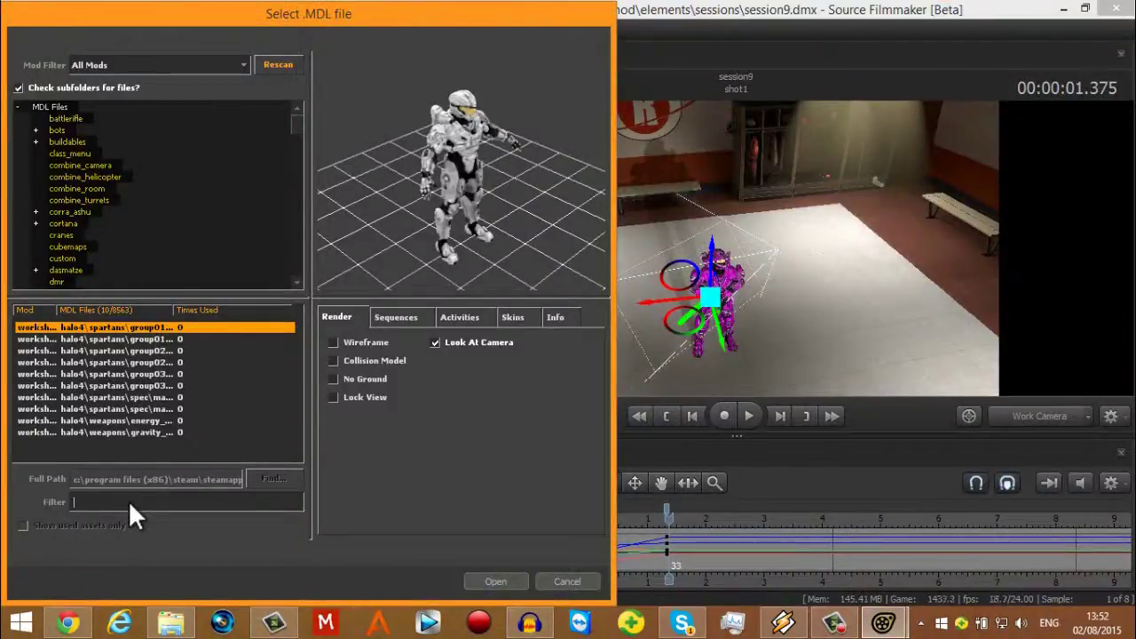
{"action": "left_click", "coordinate": [50, 107]}
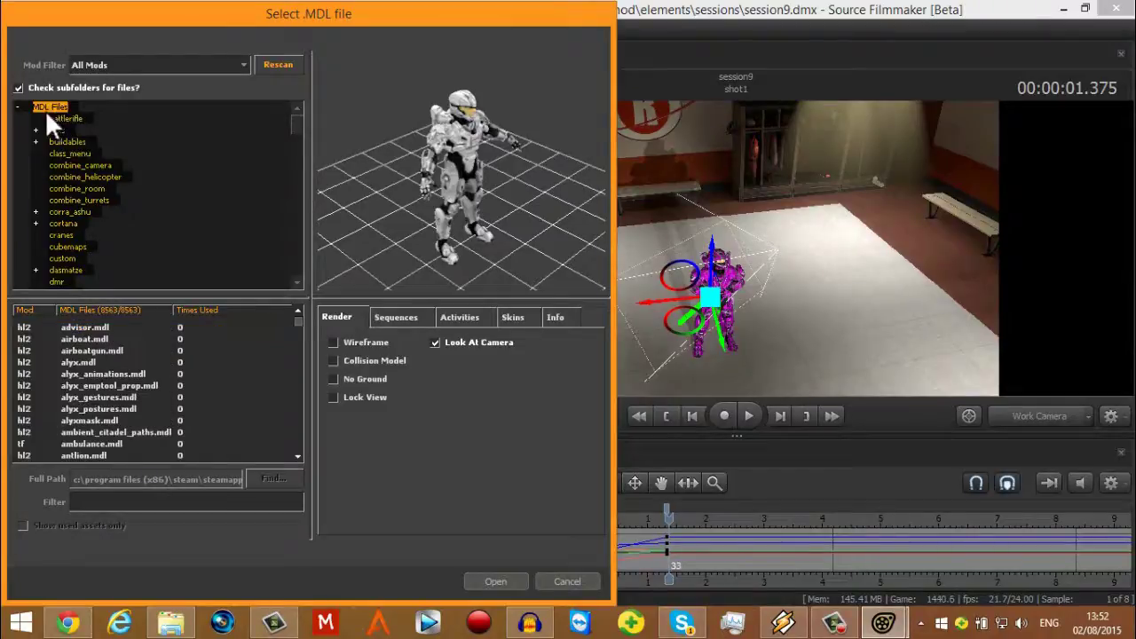
{"action": "left_click", "coordinate": [111, 502]}
{"action": "type", "text": "g"}
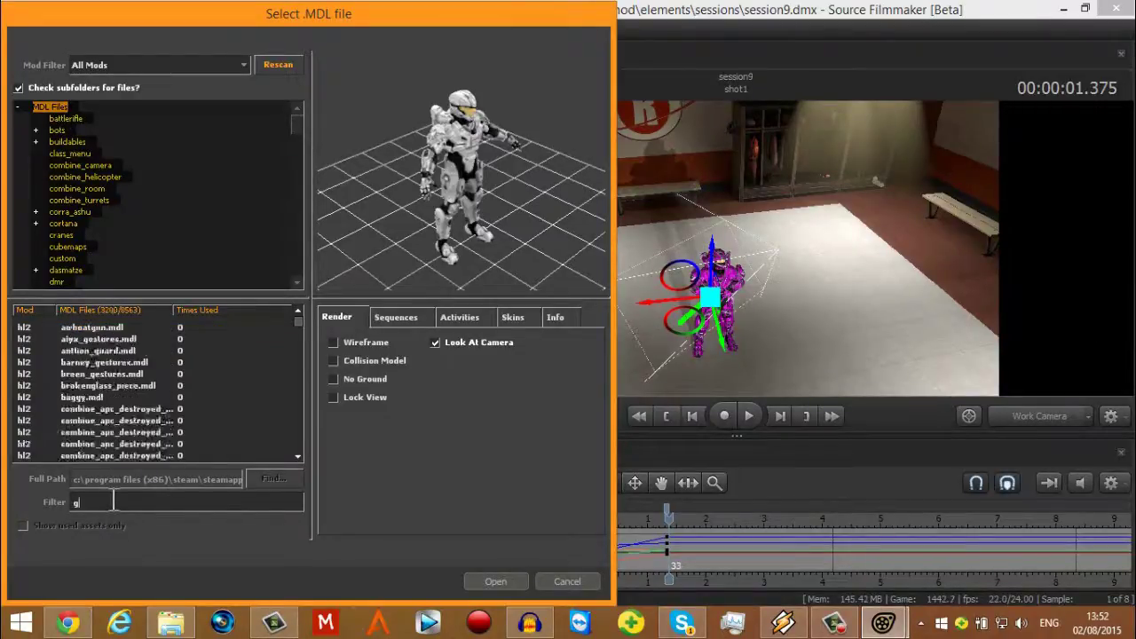
{"action": "type", "text": "reen"}
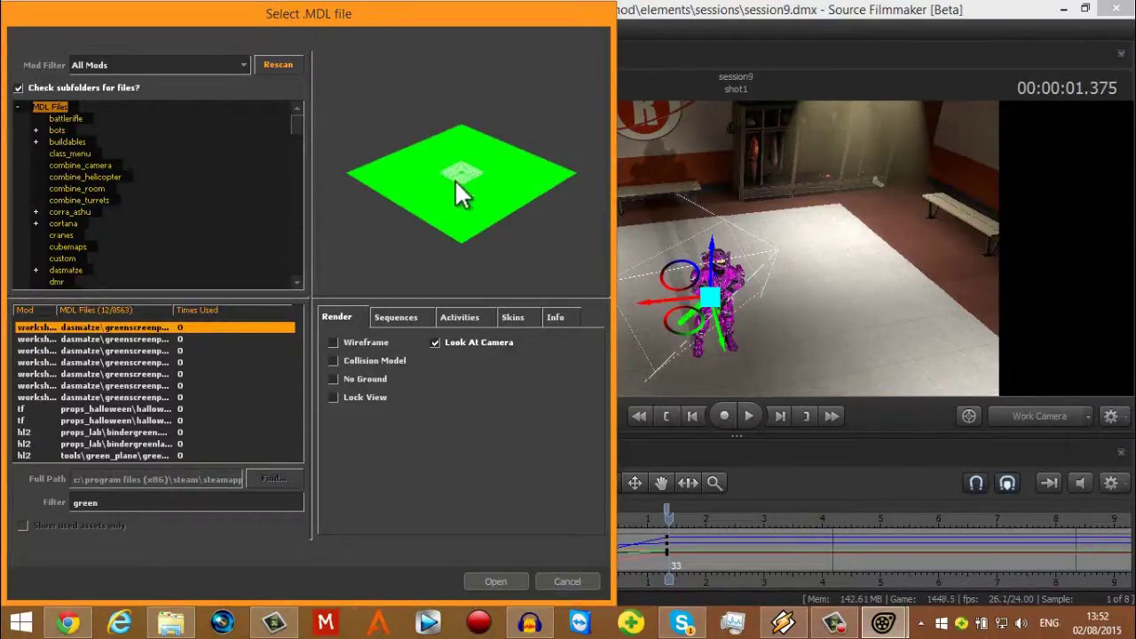
Step: Load the fourth dasmatze green screen panel model from the filtered list into the shot
{"action": "left_click", "coordinate": [142, 354]}
{"action": "left_click", "coordinate": [143, 361]}
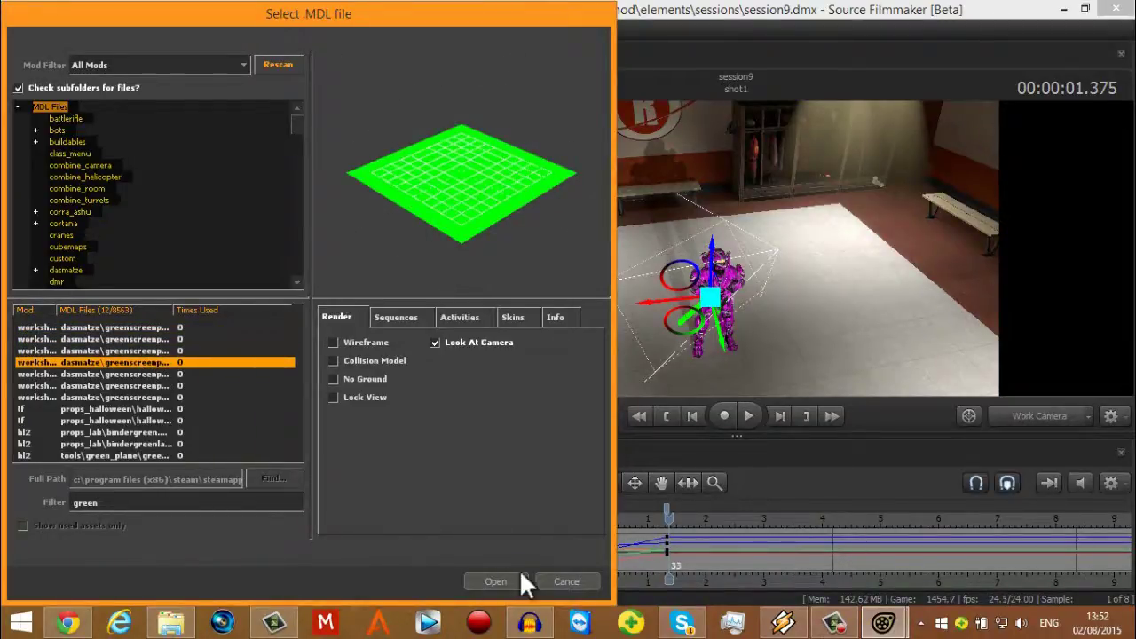
{"action": "left_click", "coordinate": [496, 575]}
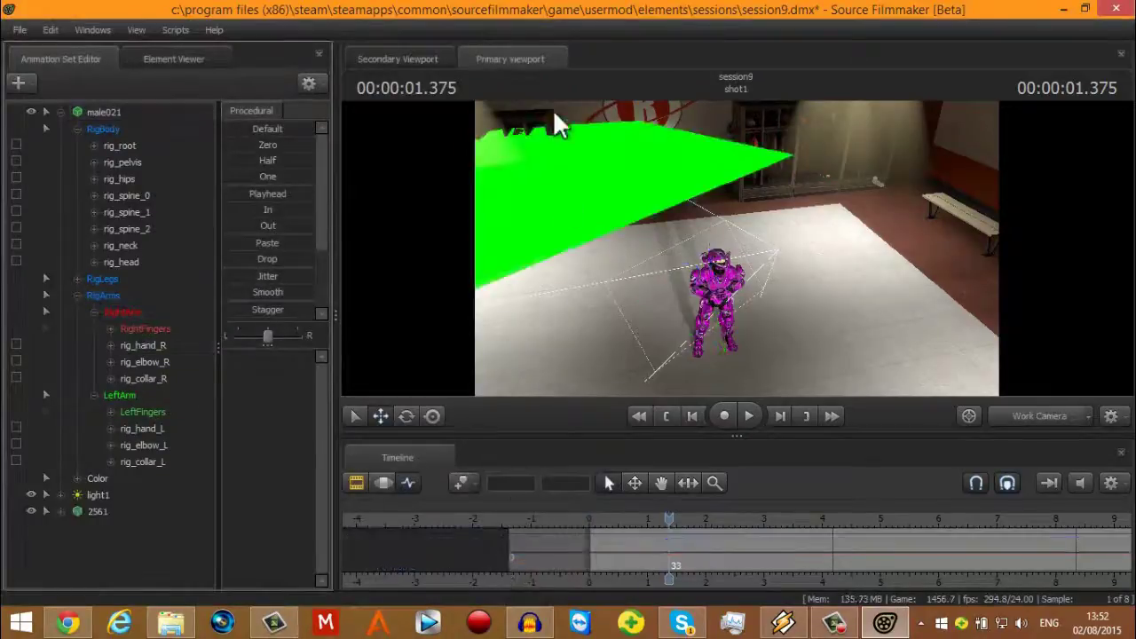
Step: Lower the green panel to just above the floor and slide it sideways beneath the character
{"action": "left_click_drag", "start_coordinate": [549, 338], "coordinate": [484, 289]}
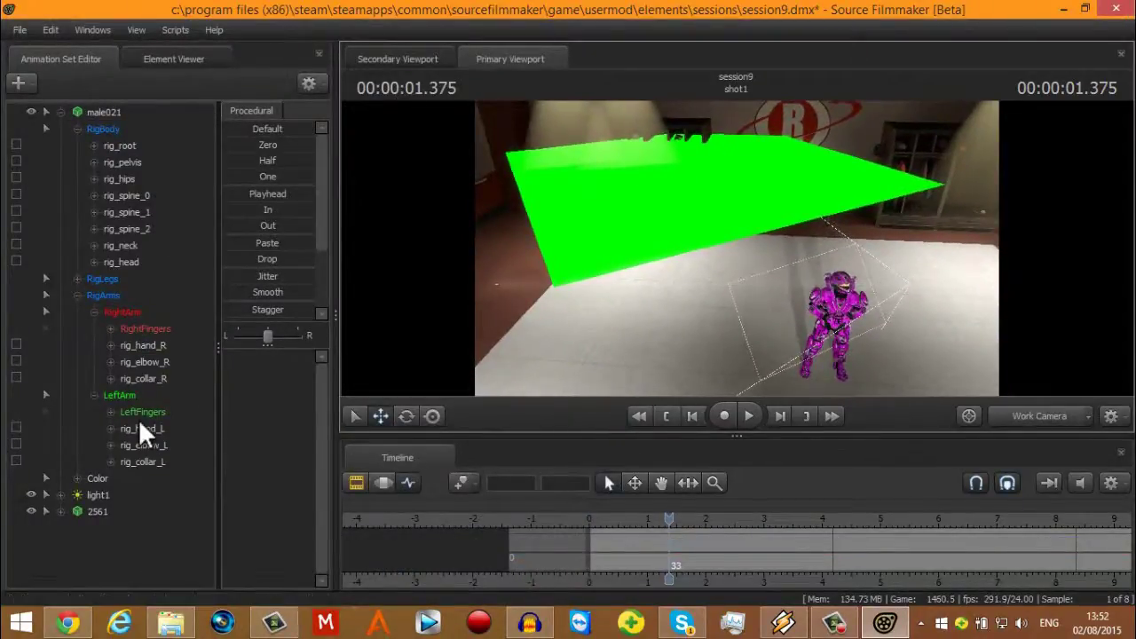
{"action": "left_click", "coordinate": [99, 512]}
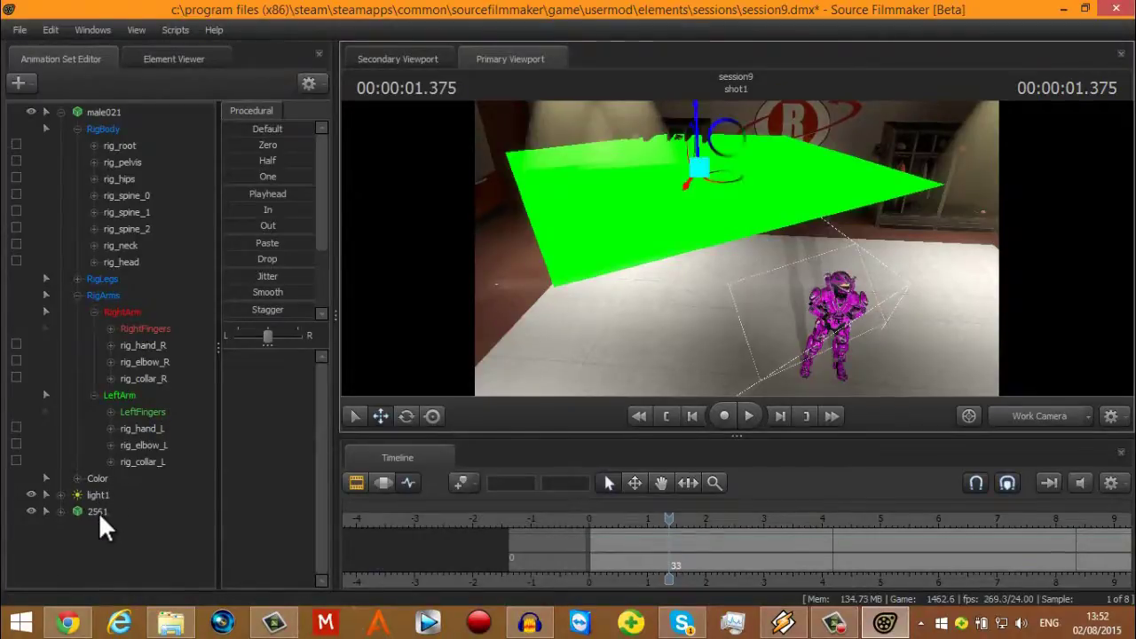
{"action": "left_click_drag", "start_coordinate": [698, 131], "coordinate": [692, 164]}
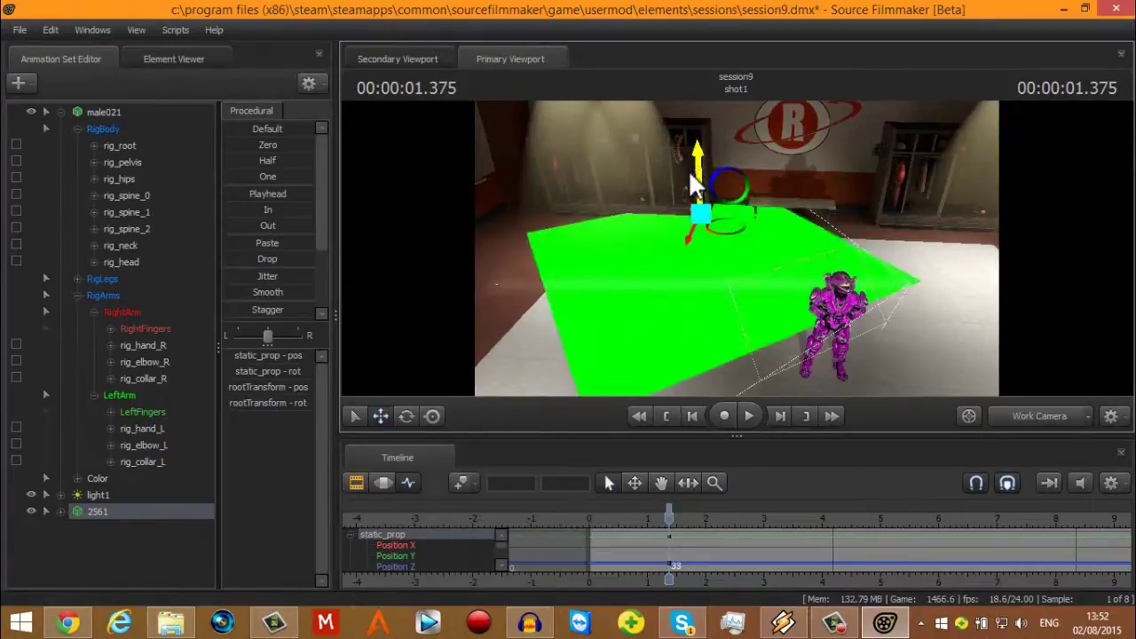
{"action": "left_click_drag", "start_coordinate": [684, 238], "coordinate": [747, 241]}
{"action": "left_click_drag", "start_coordinate": [700, 184], "coordinate": [701, 187]}
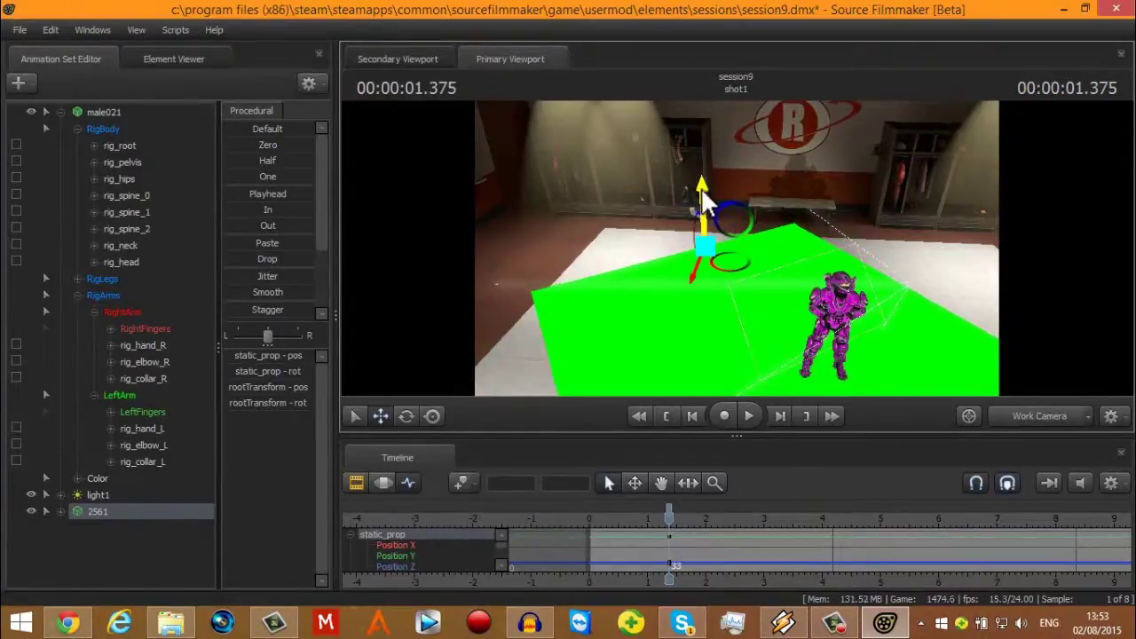
Step: Shift the green panel horizontally behind the character, checking its coverage through camera1 and returning to the Work Camera
{"action": "left_click", "coordinate": [1058, 413]}
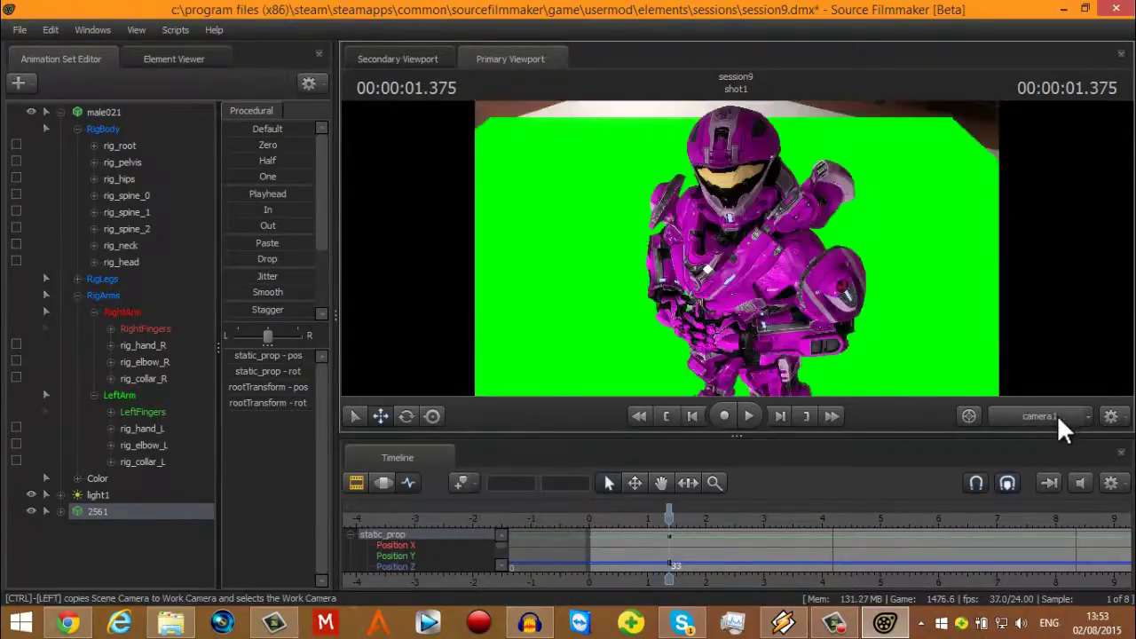
{"action": "left_click", "coordinate": [1057, 415]}
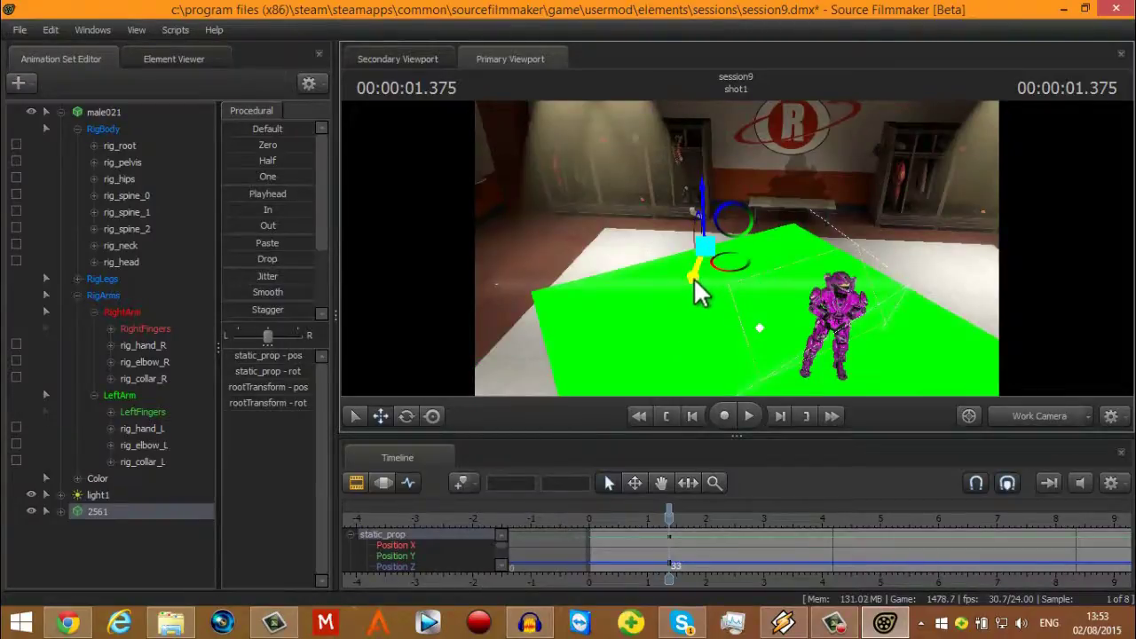
{"action": "left_click_drag", "start_coordinate": [693, 277], "coordinate": [781, 237]}
{"action": "left_click", "coordinate": [1056, 413]}
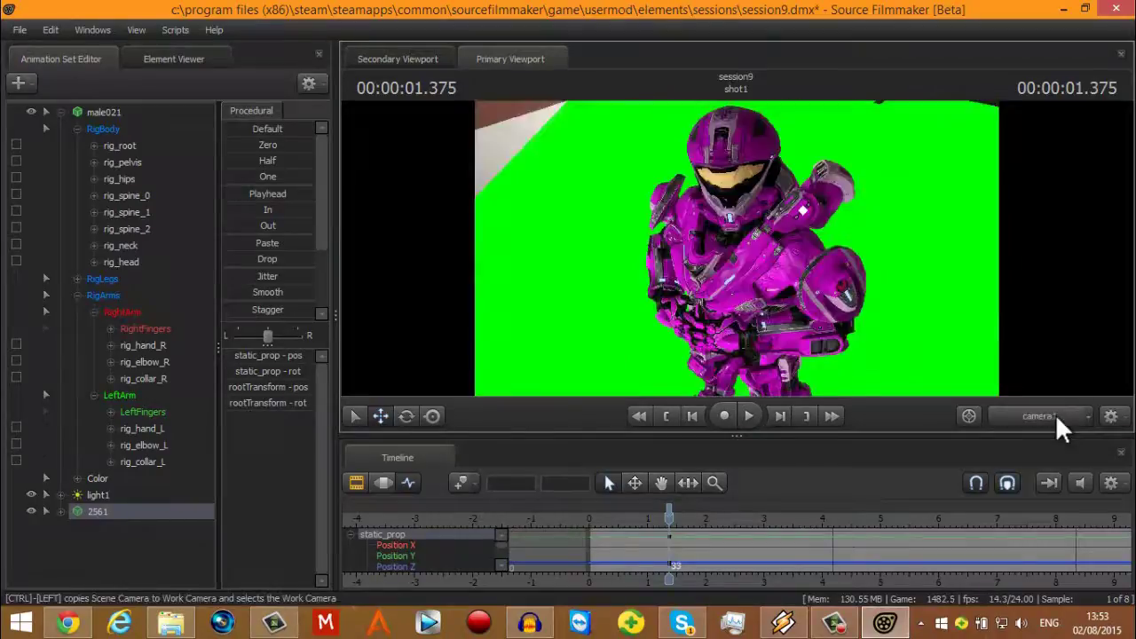
{"action": "left_click", "coordinate": [1053, 412]}
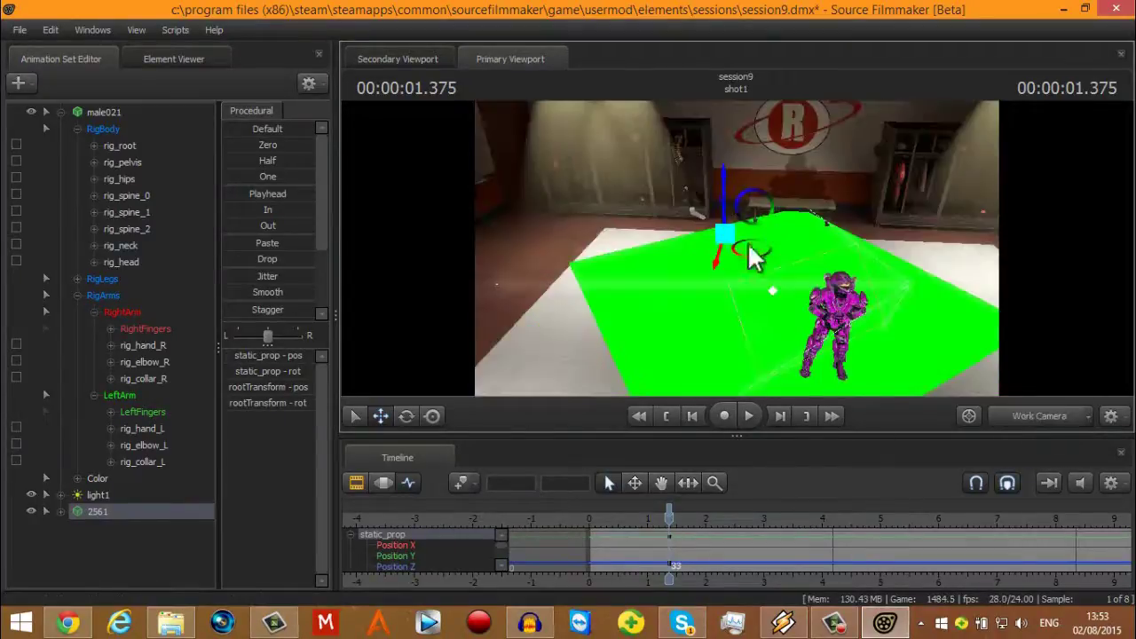
{"action": "left_click_drag", "start_coordinate": [775, 235], "coordinate": [769, 239]}
{"action": "left_click", "coordinate": [1028, 409]}
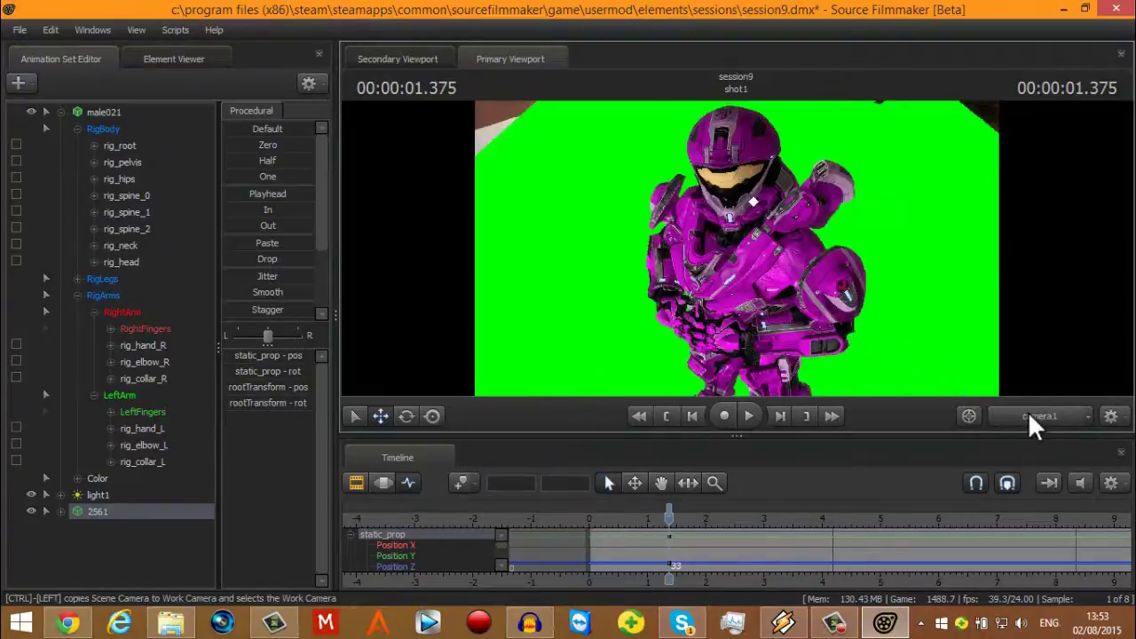
{"action": "left_click", "coordinate": [1021, 409]}
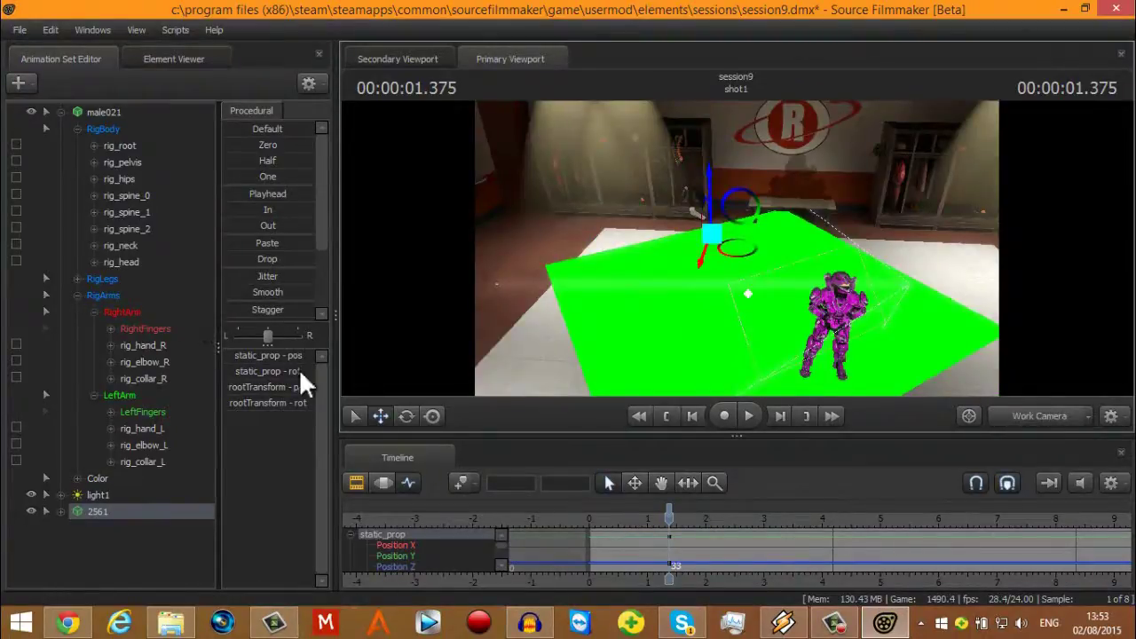
Step: Rotate the green panel about its vertical axis, then fine-tune its position and height just above the floor
{"action": "left_click", "coordinate": [406, 415]}
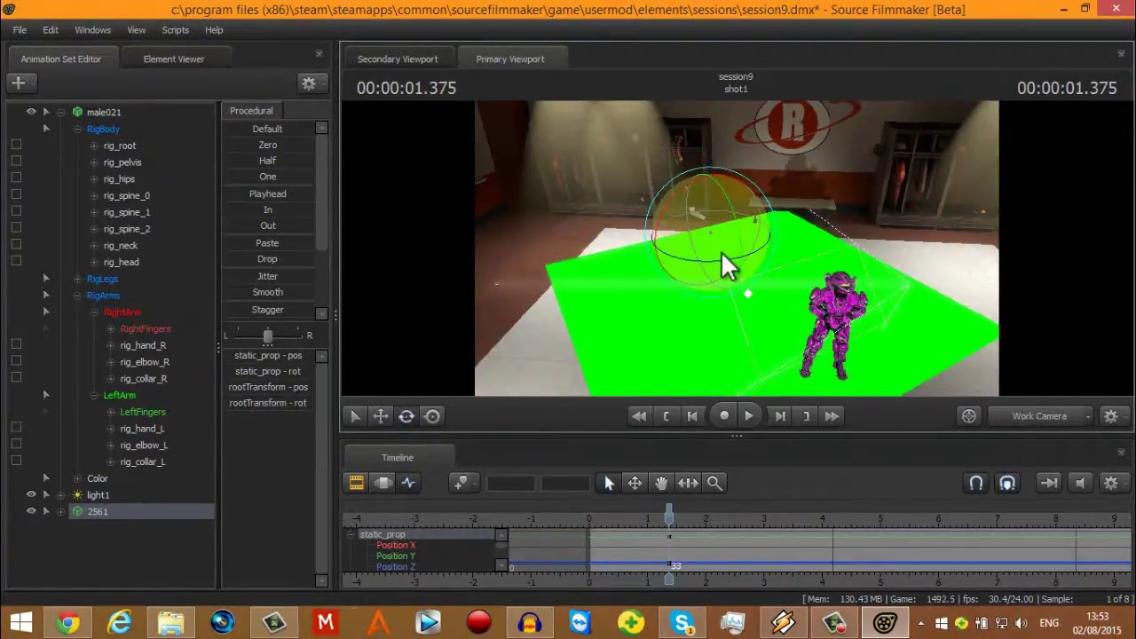
{"action": "left_click_drag", "start_coordinate": [727, 257], "coordinate": [453, 296]}
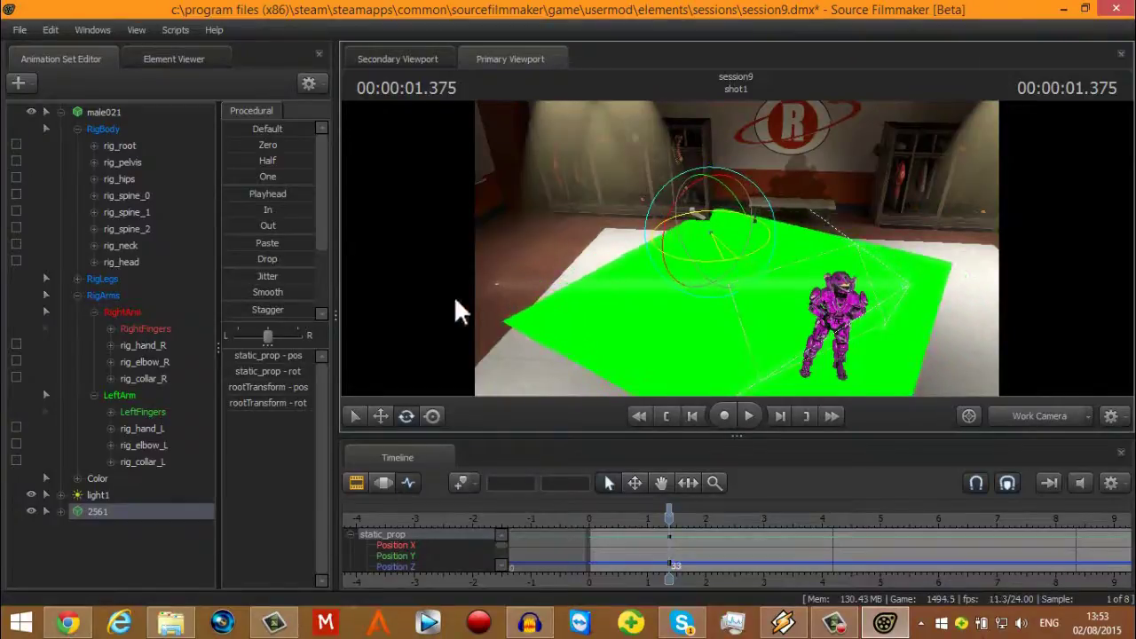
{"action": "left_click", "coordinate": [379, 416]}
{"action": "mouse_move", "coordinate": [720, 233]}
{"action": "left_mouse_down"}
{"action": "mouse_move", "coordinate": [728, 241]}
{"action": "mouse_move", "coordinate": [721, 233]}
{"action": "left_mouse_up"}
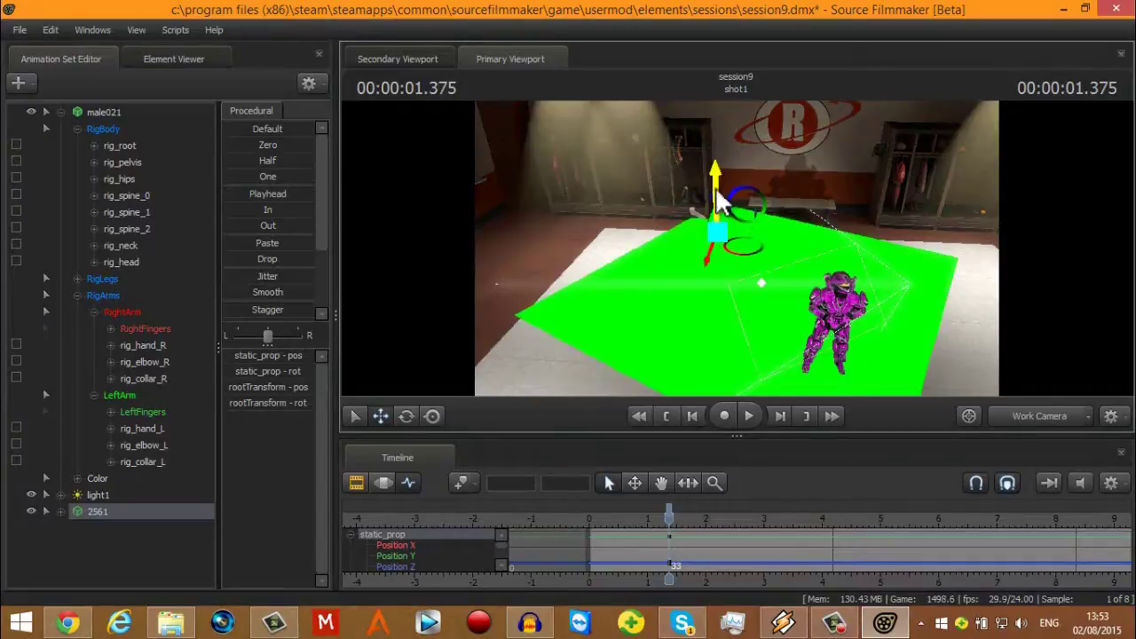
{"action": "left_click_drag", "start_coordinate": [716, 191], "coordinate": [716, 194]}
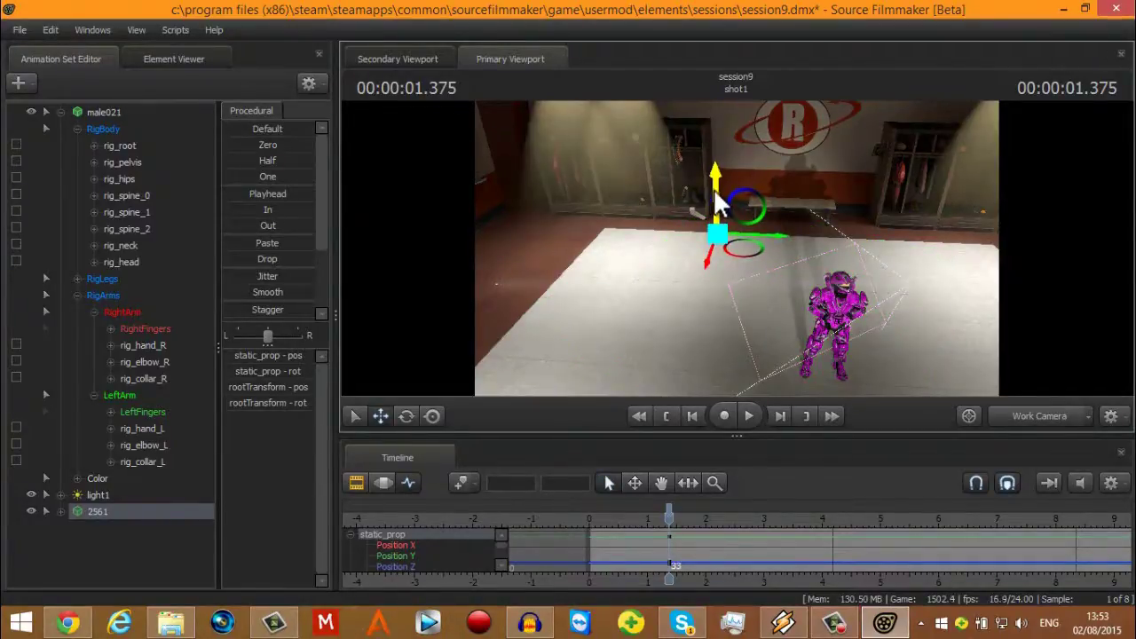
{"action": "left_click_drag", "start_coordinate": [721, 205], "coordinate": [721, 201]}
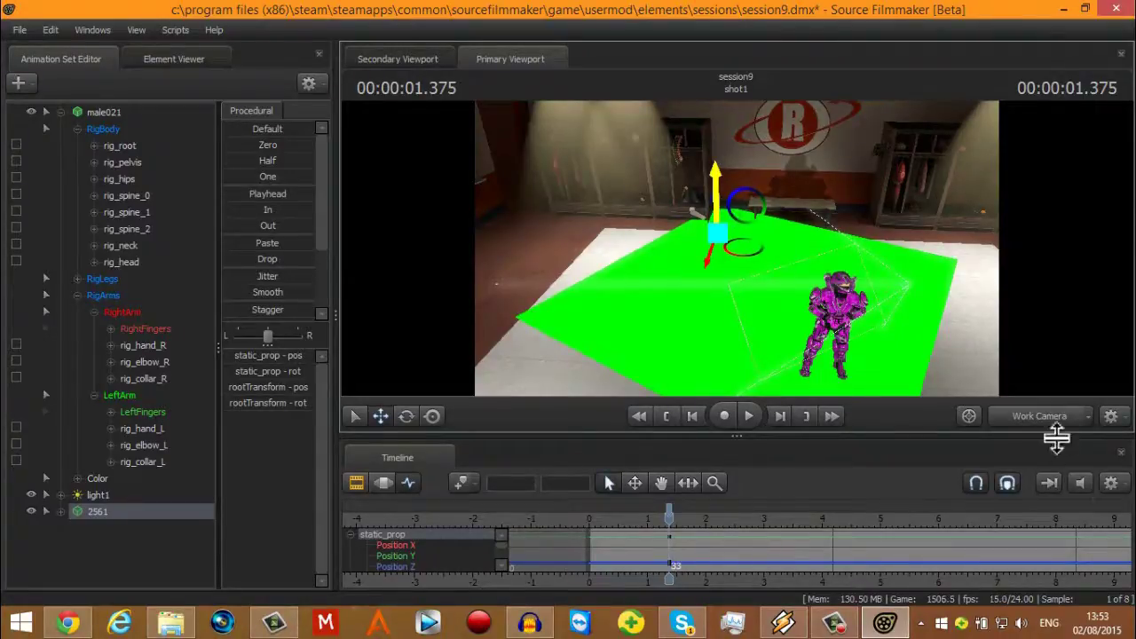
Step: Reframe camera1 on the character so the green panel fills the whole background
{"action": "left_click", "coordinate": [1037, 416]}
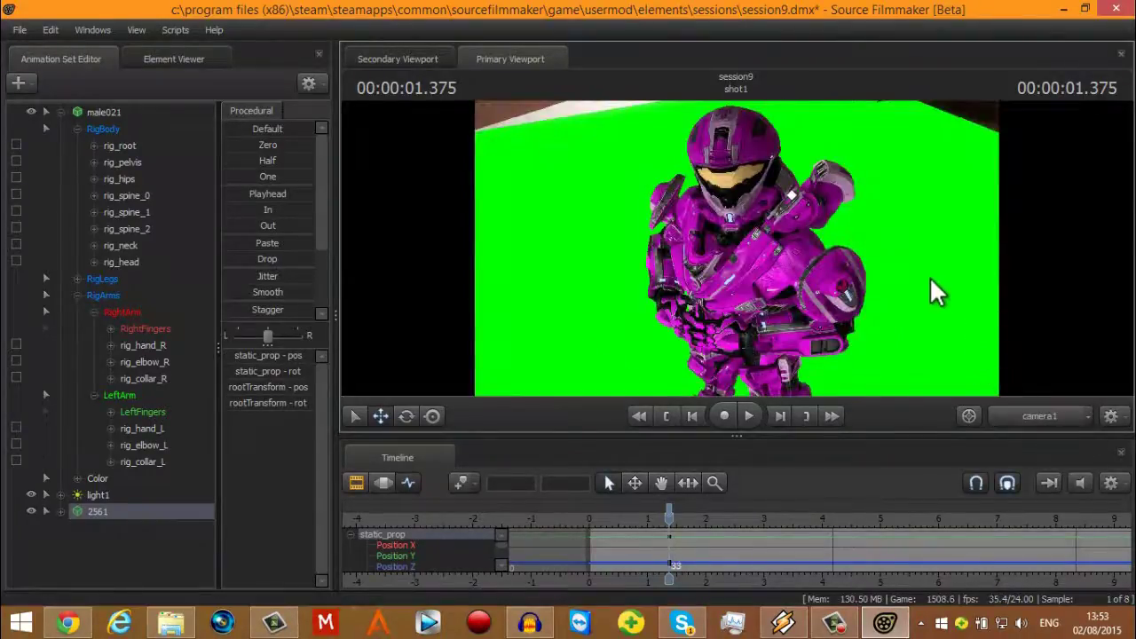
{"action": "left_click_drag", "start_coordinate": [930, 276], "coordinate": [916, 302]}
{"action": "left_click_drag", "start_coordinate": [738, 248], "coordinate": [740, 235]}
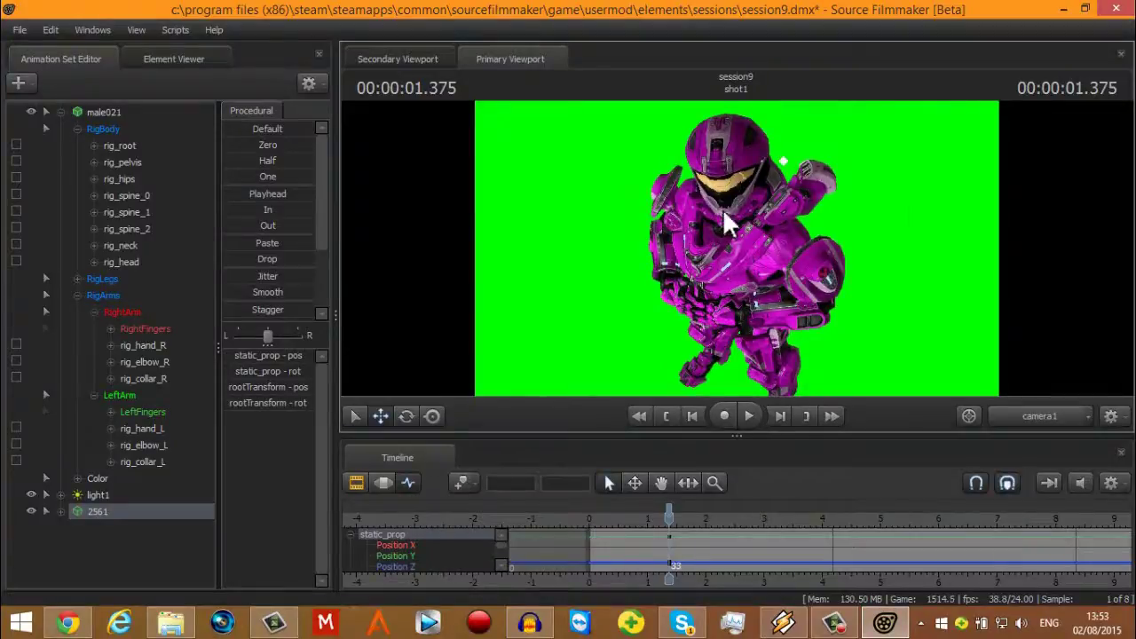
{"action": "left_click", "coordinate": [19, 32]}
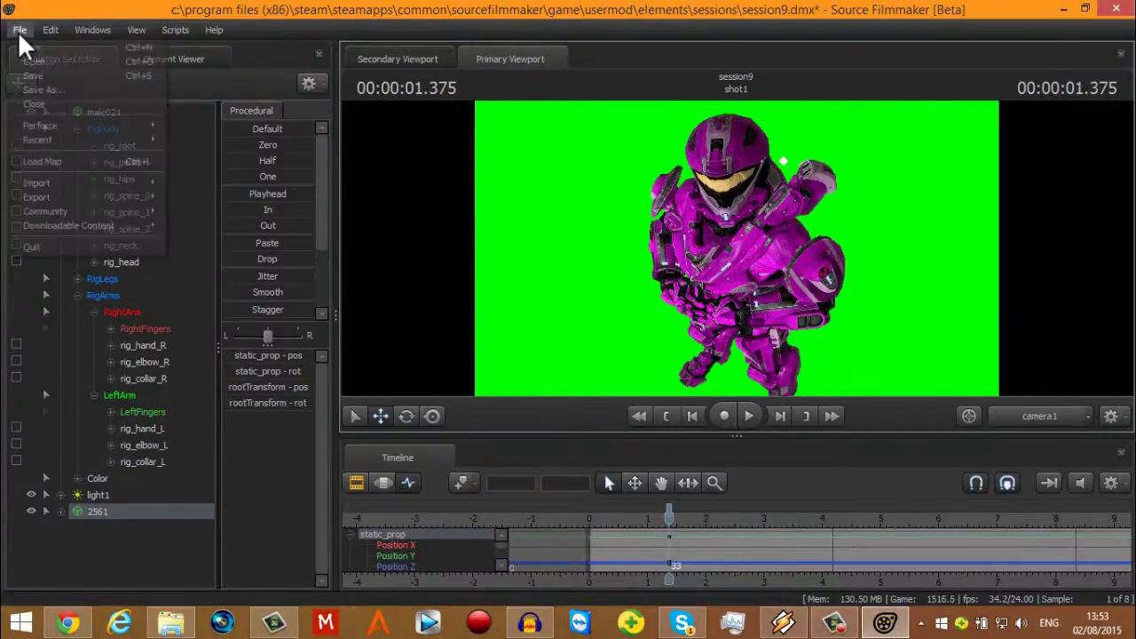
{"action": "left_click", "coordinate": [18, 32]}
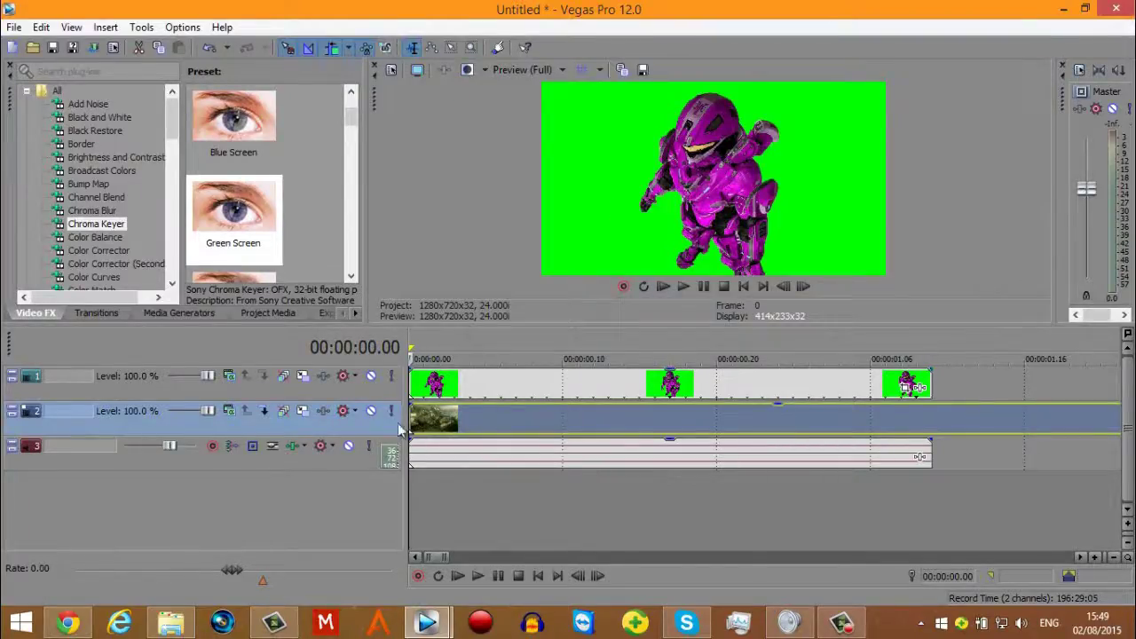
Step: In Vegas Pro, apply the Chroma Keyer's Green Screen preset to the character clip on track 1 and close the effect settings
{"action": "mouse_move", "coordinate": [440, 388]}
{"action": "left_mouse_down"}
{"action": "mouse_move", "coordinate": [576, 389]}
{"action": "mouse_move", "coordinate": [439, 388]}
{"action": "left_mouse_up"}
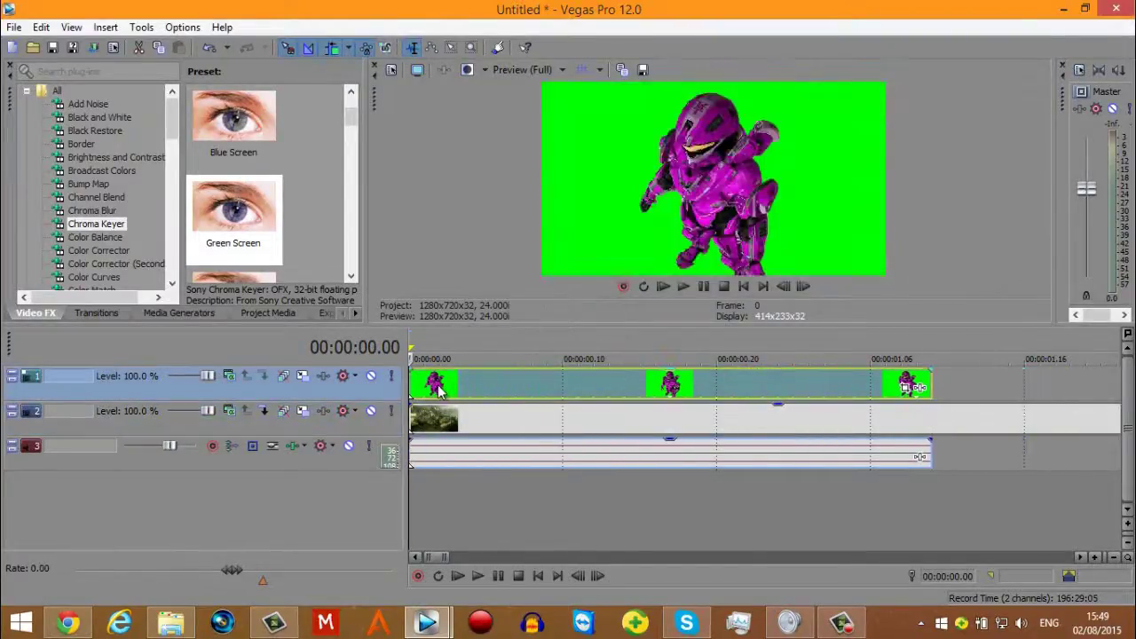
{"action": "scroll", "coordinate": [444, 404], "scroll_direction": "down", "scroll_amount": 5}
{"action": "scroll", "coordinate": [445, 405], "scroll_direction": "up", "scroll_amount": 5}
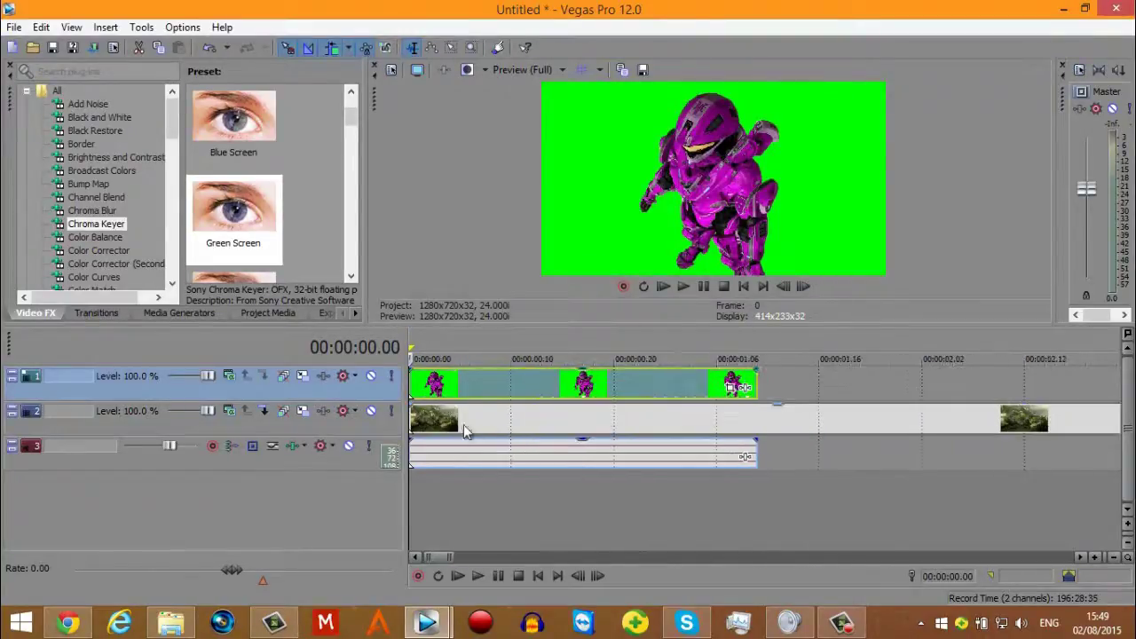
{"action": "left_click_drag", "start_coordinate": [222, 210], "coordinate": [504, 388]}
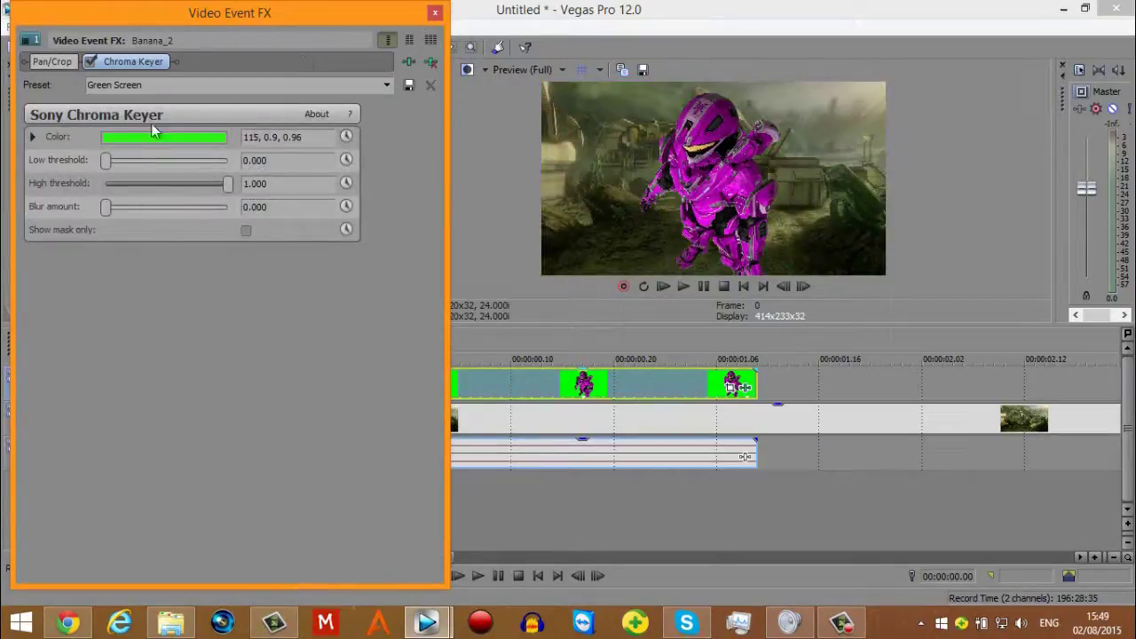
{"action": "left_click", "coordinate": [435, 13]}
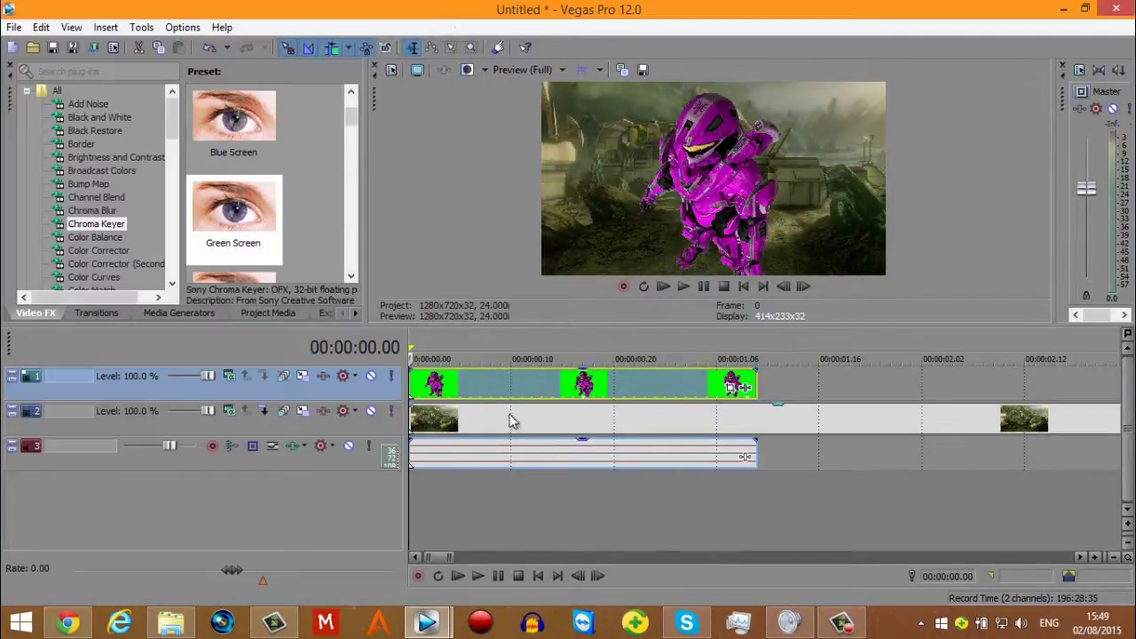
Step: Trim the background image on track 2 to end together with the character clip
{"action": "scroll", "coordinate": [796, 389], "scroll_direction": "down", "scroll_amount": 3}
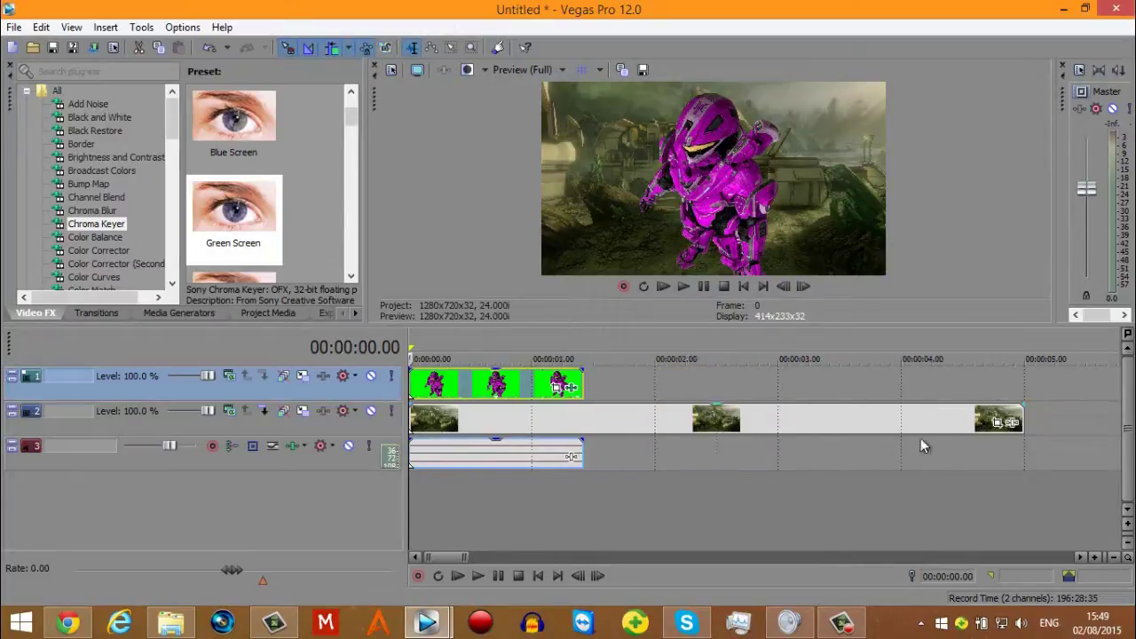
{"action": "left_click_drag", "start_coordinate": [1012, 421], "coordinate": [571, 415]}
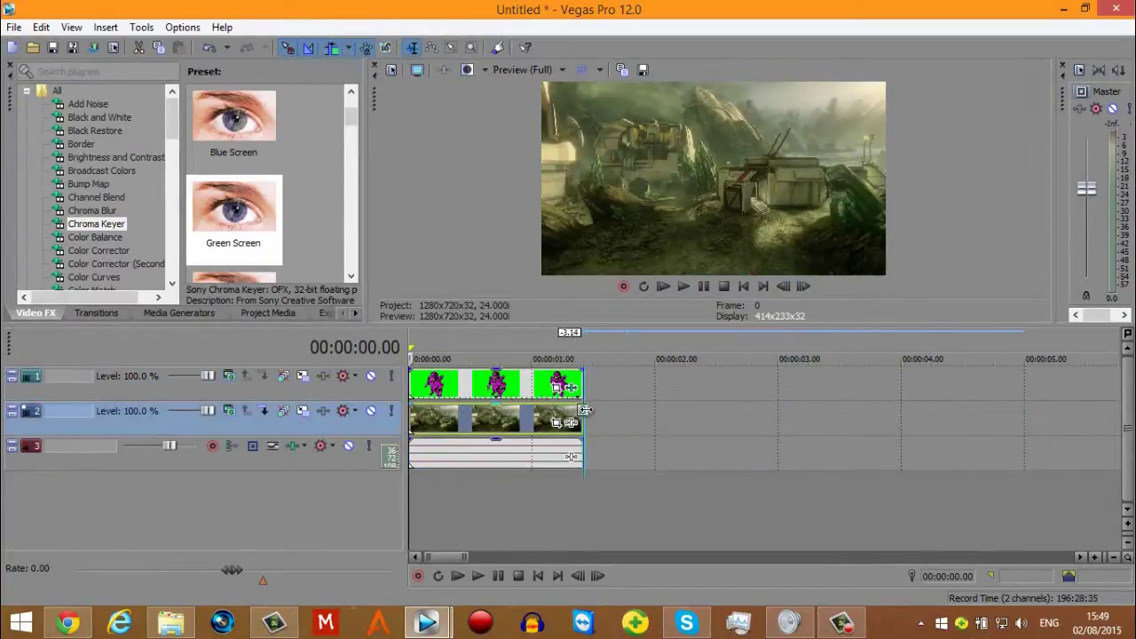
Step: Play the keyed composite twice from the start to review the character moving over the background
{"action": "key", "text": "space"}
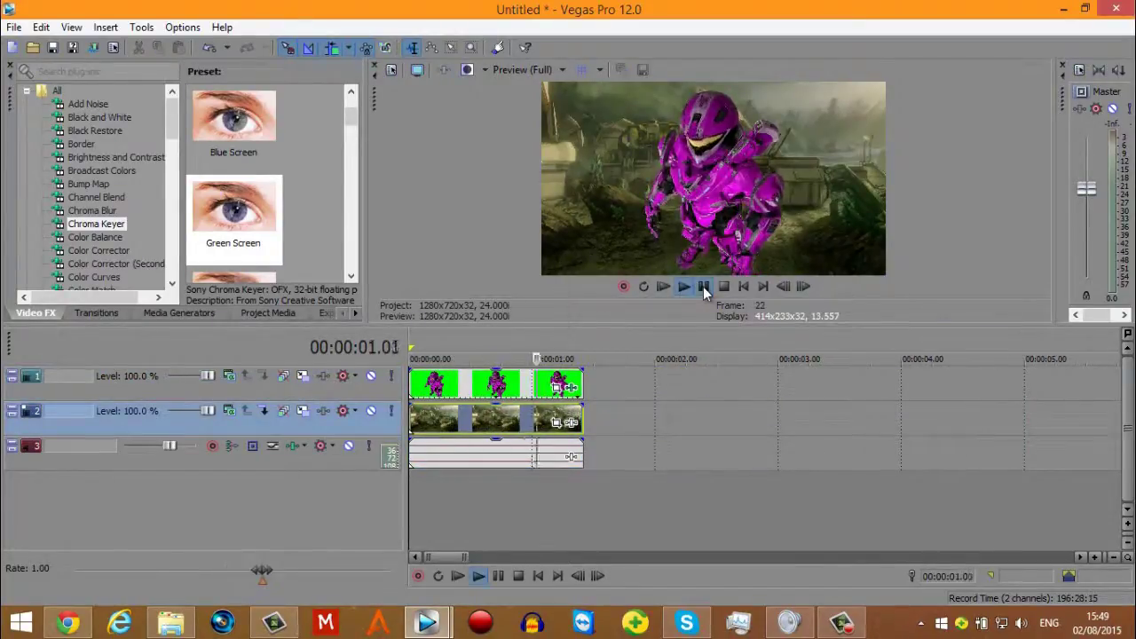
{"action": "left_click", "coordinate": [703, 286]}
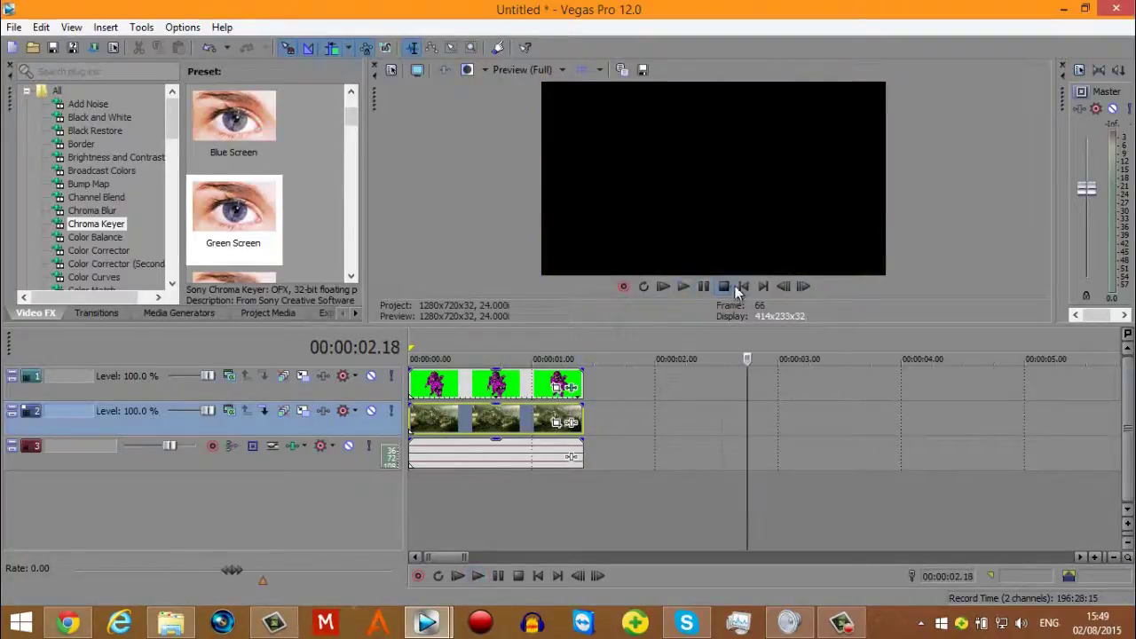
{"action": "left_click", "coordinate": [744, 287]}
{"action": "left_click", "coordinate": [690, 286]}
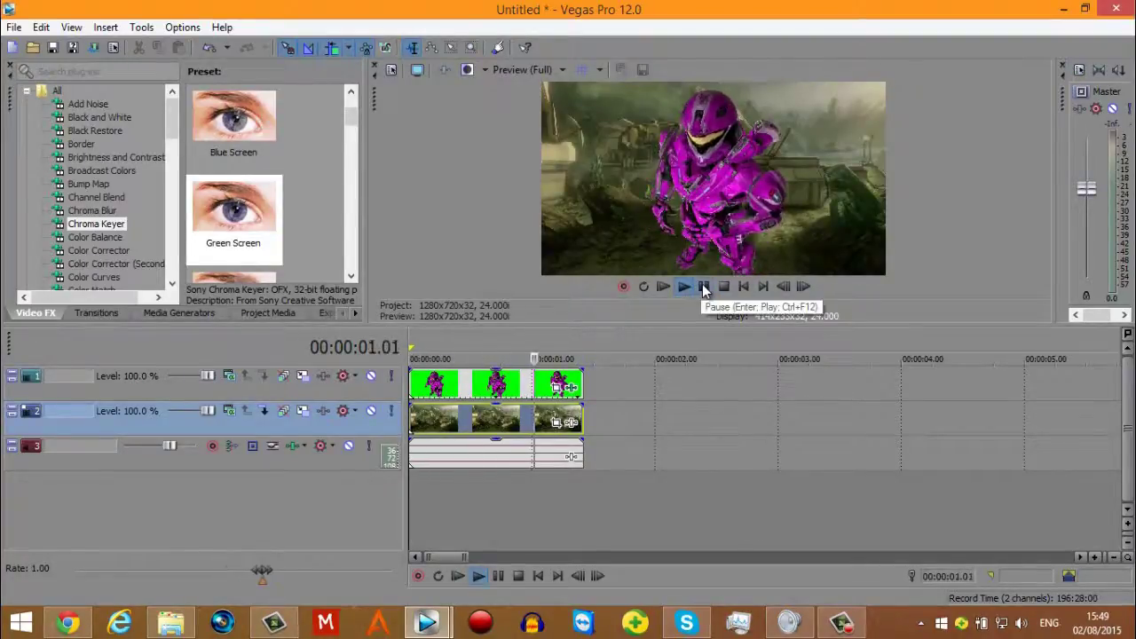
{"action": "left_click", "coordinate": [702, 284]}
{"action": "left_click", "coordinate": [507, 414]}
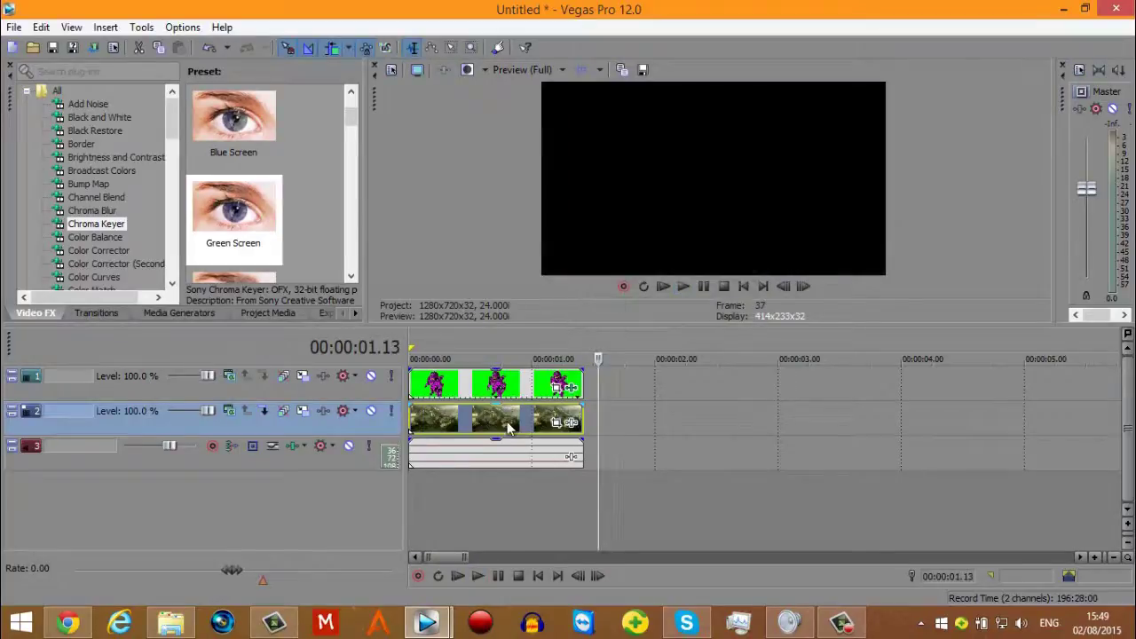